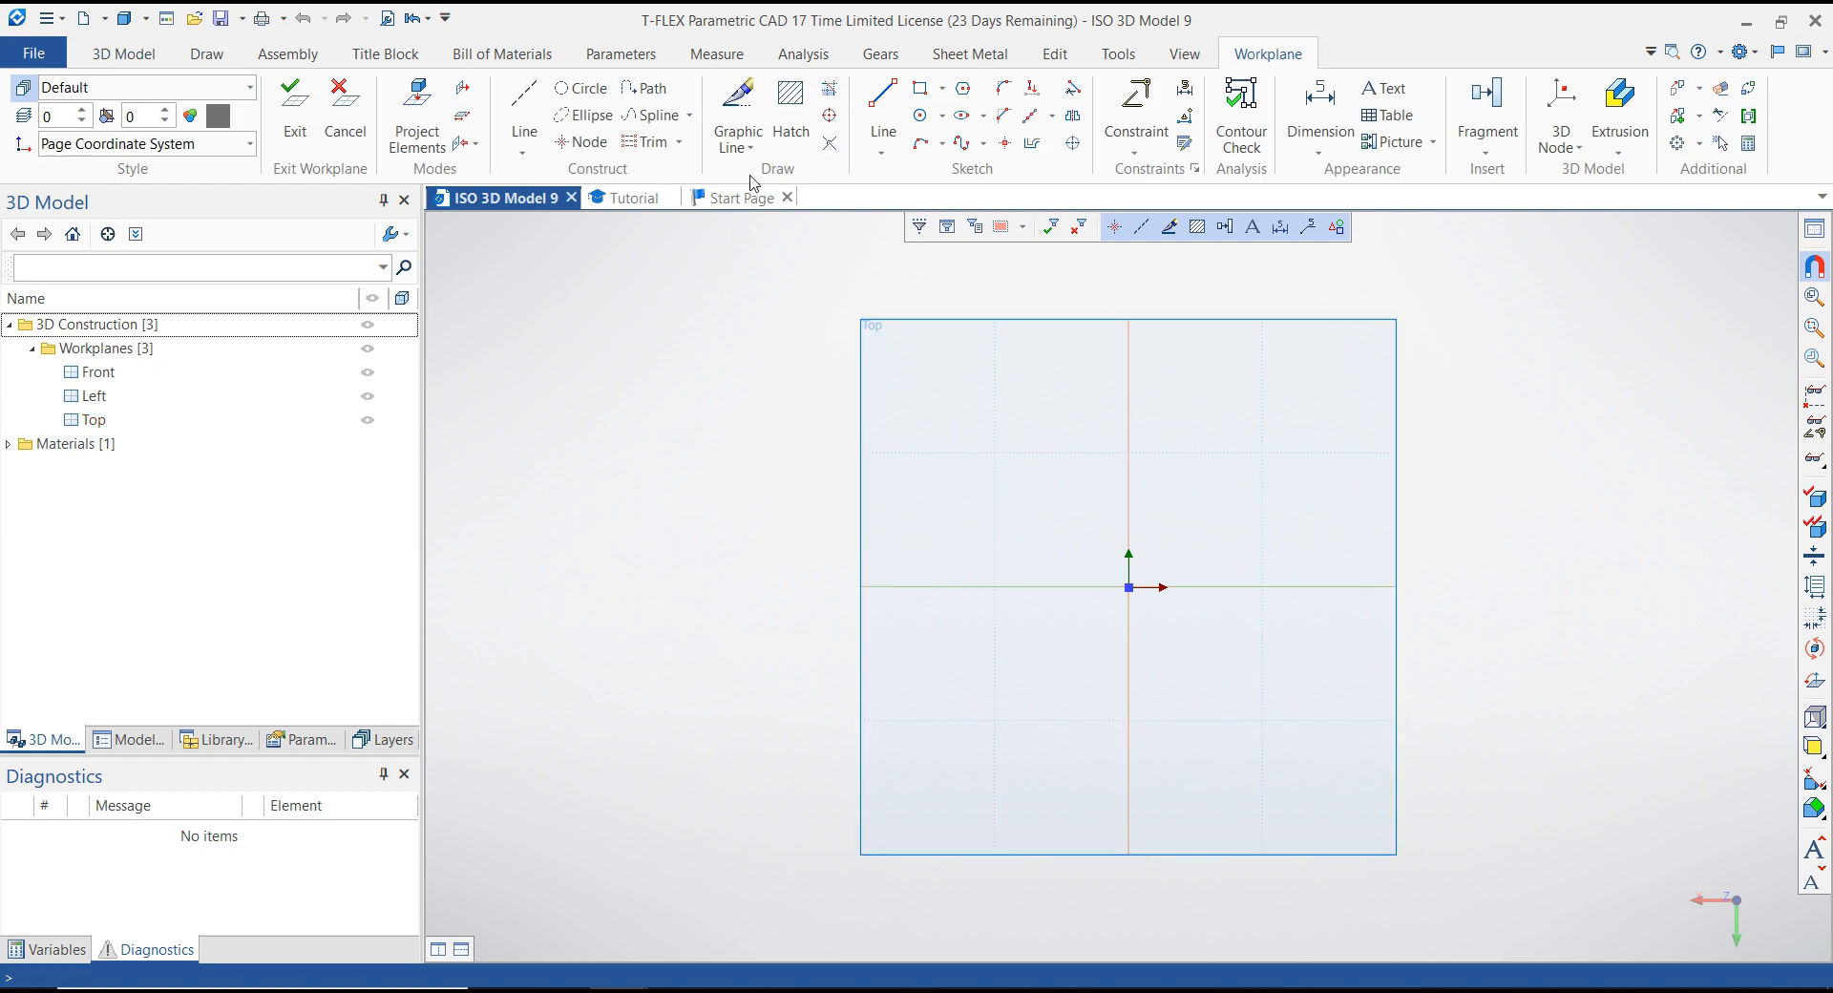
# Sketch a horizontal line about 180 units long along the X axis, starting at the origin of the Top workplane.
pyautogui.click(882, 107)
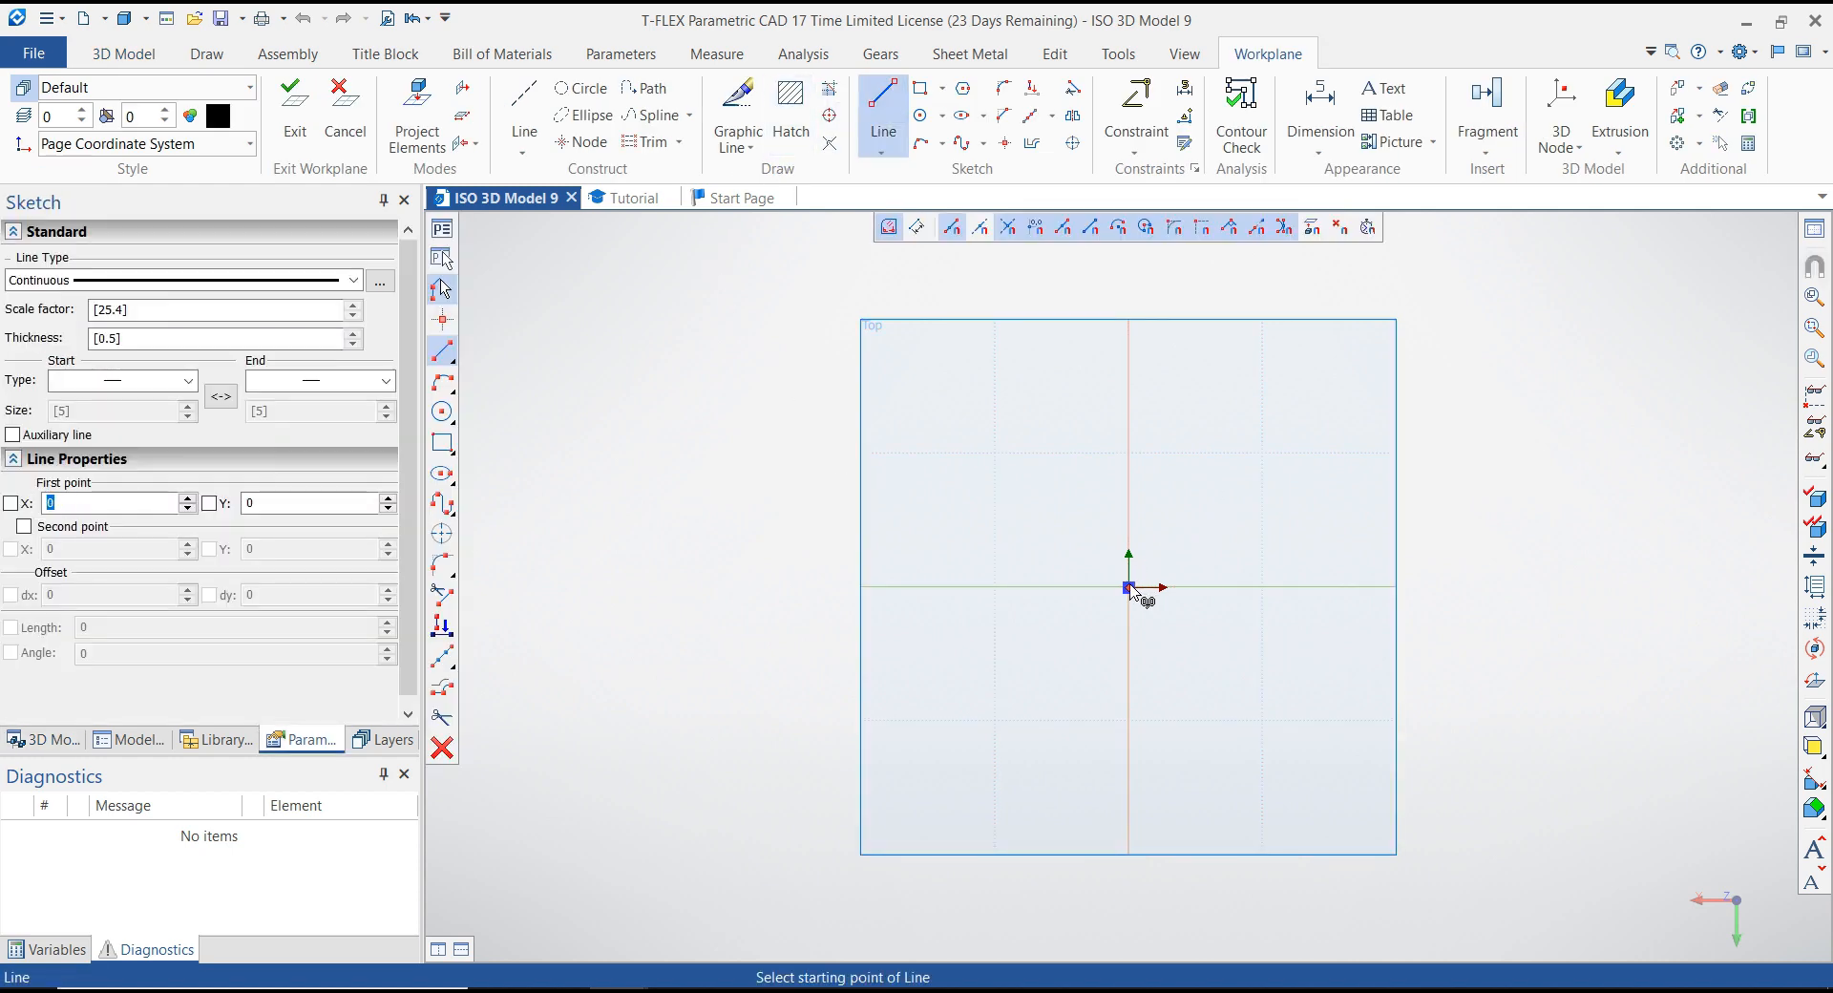
pyautogui.click(1129, 587)
pyautogui.click(1359, 587)
pyautogui.rightClick(1530, 526)
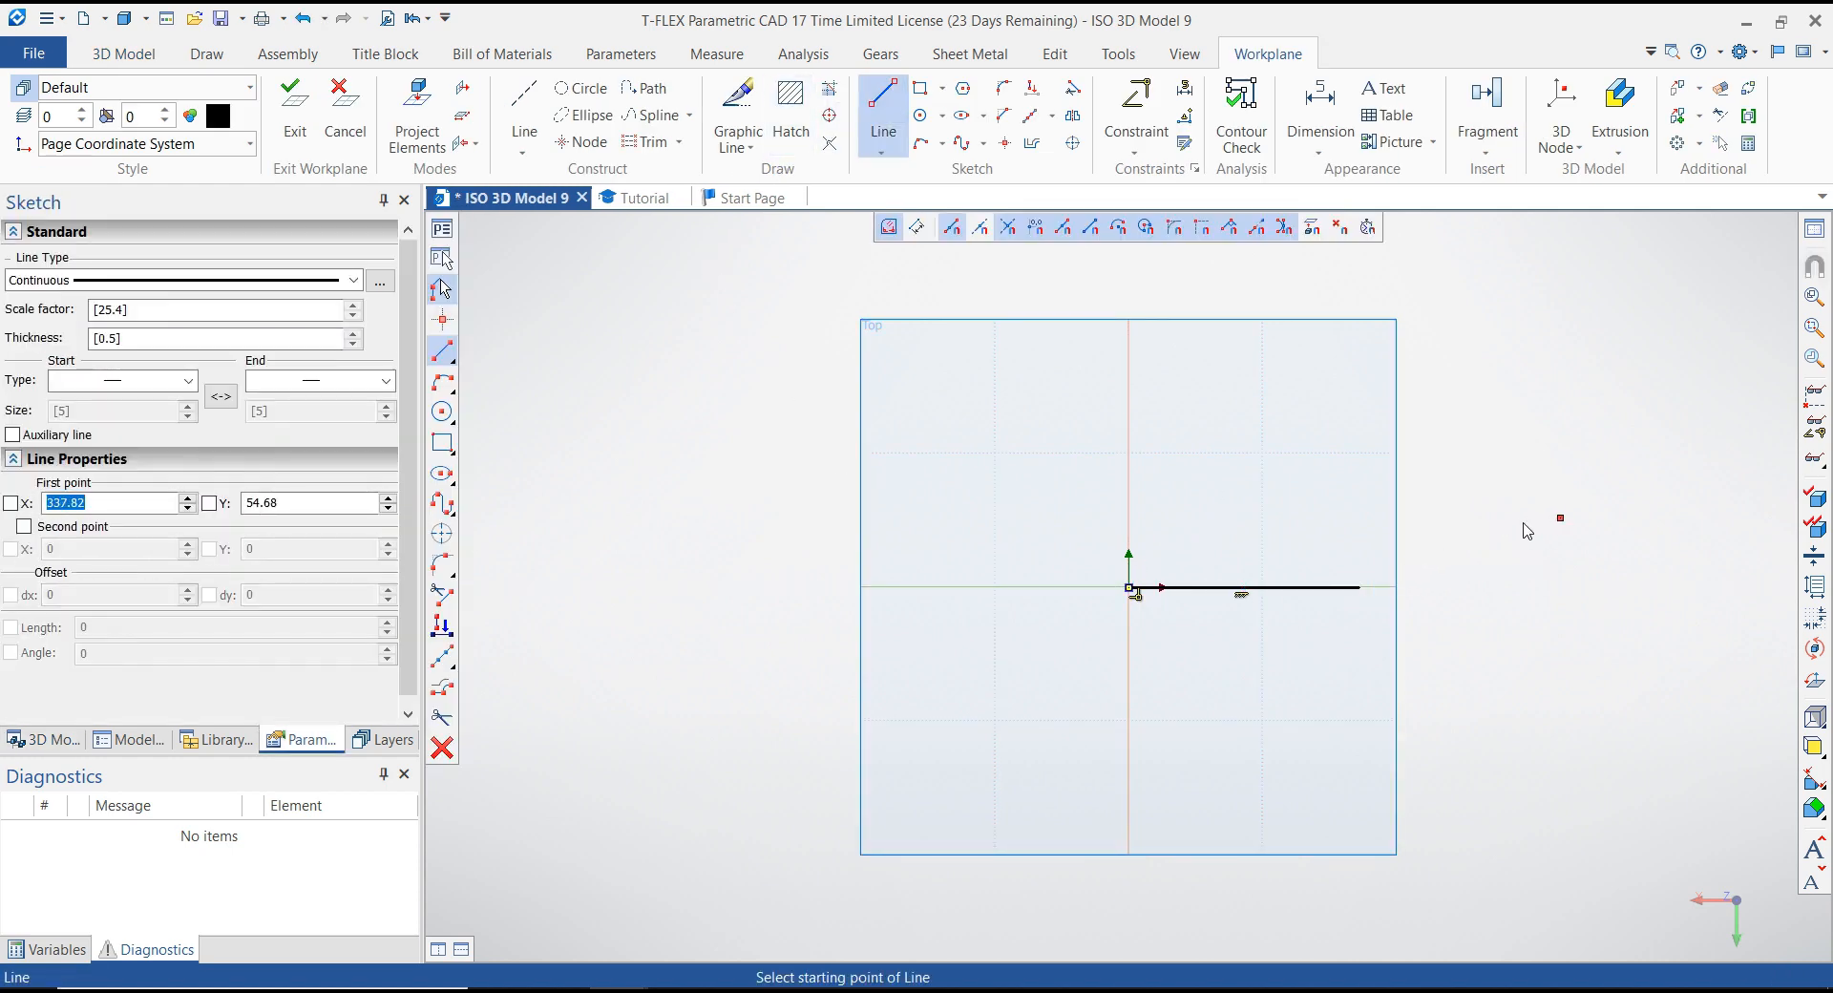
pyautogui.scroll(3, 1450, 564)
# Dimension the horizontal line below it and set its length to 200.
pyautogui.click(1327, 117)
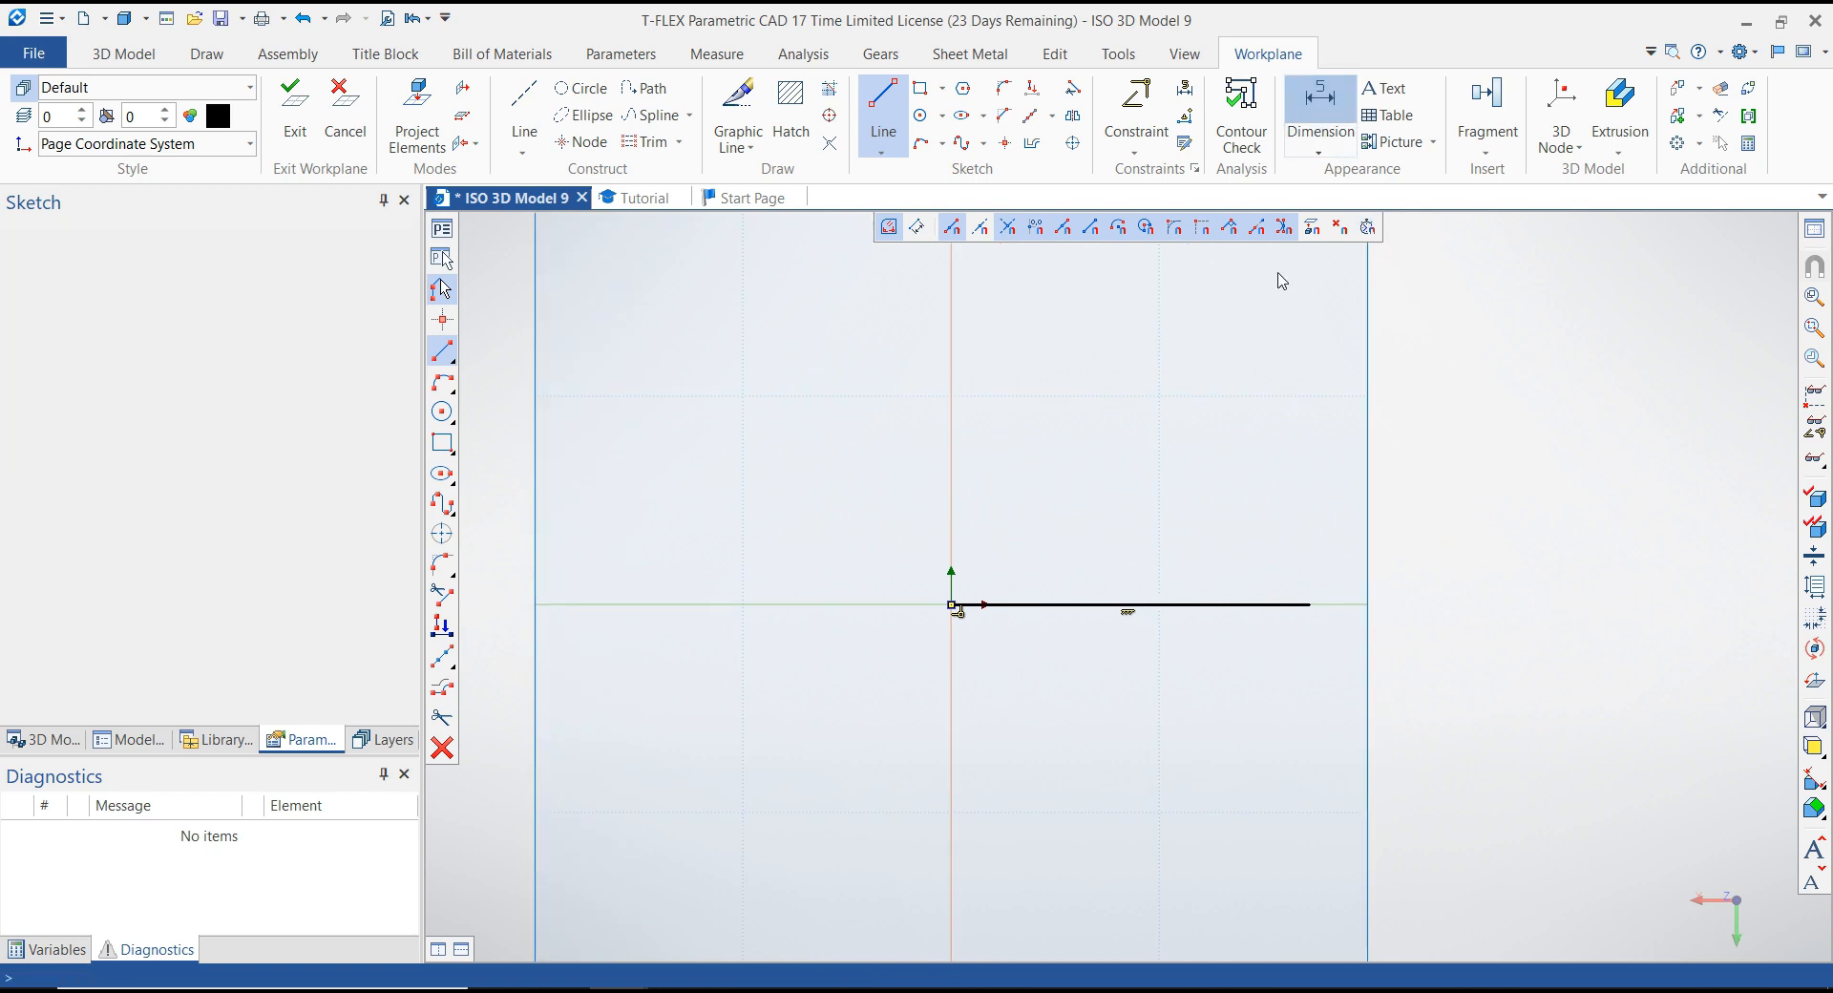
pyautogui.click(1308, 608)
pyautogui.click(1129, 687)
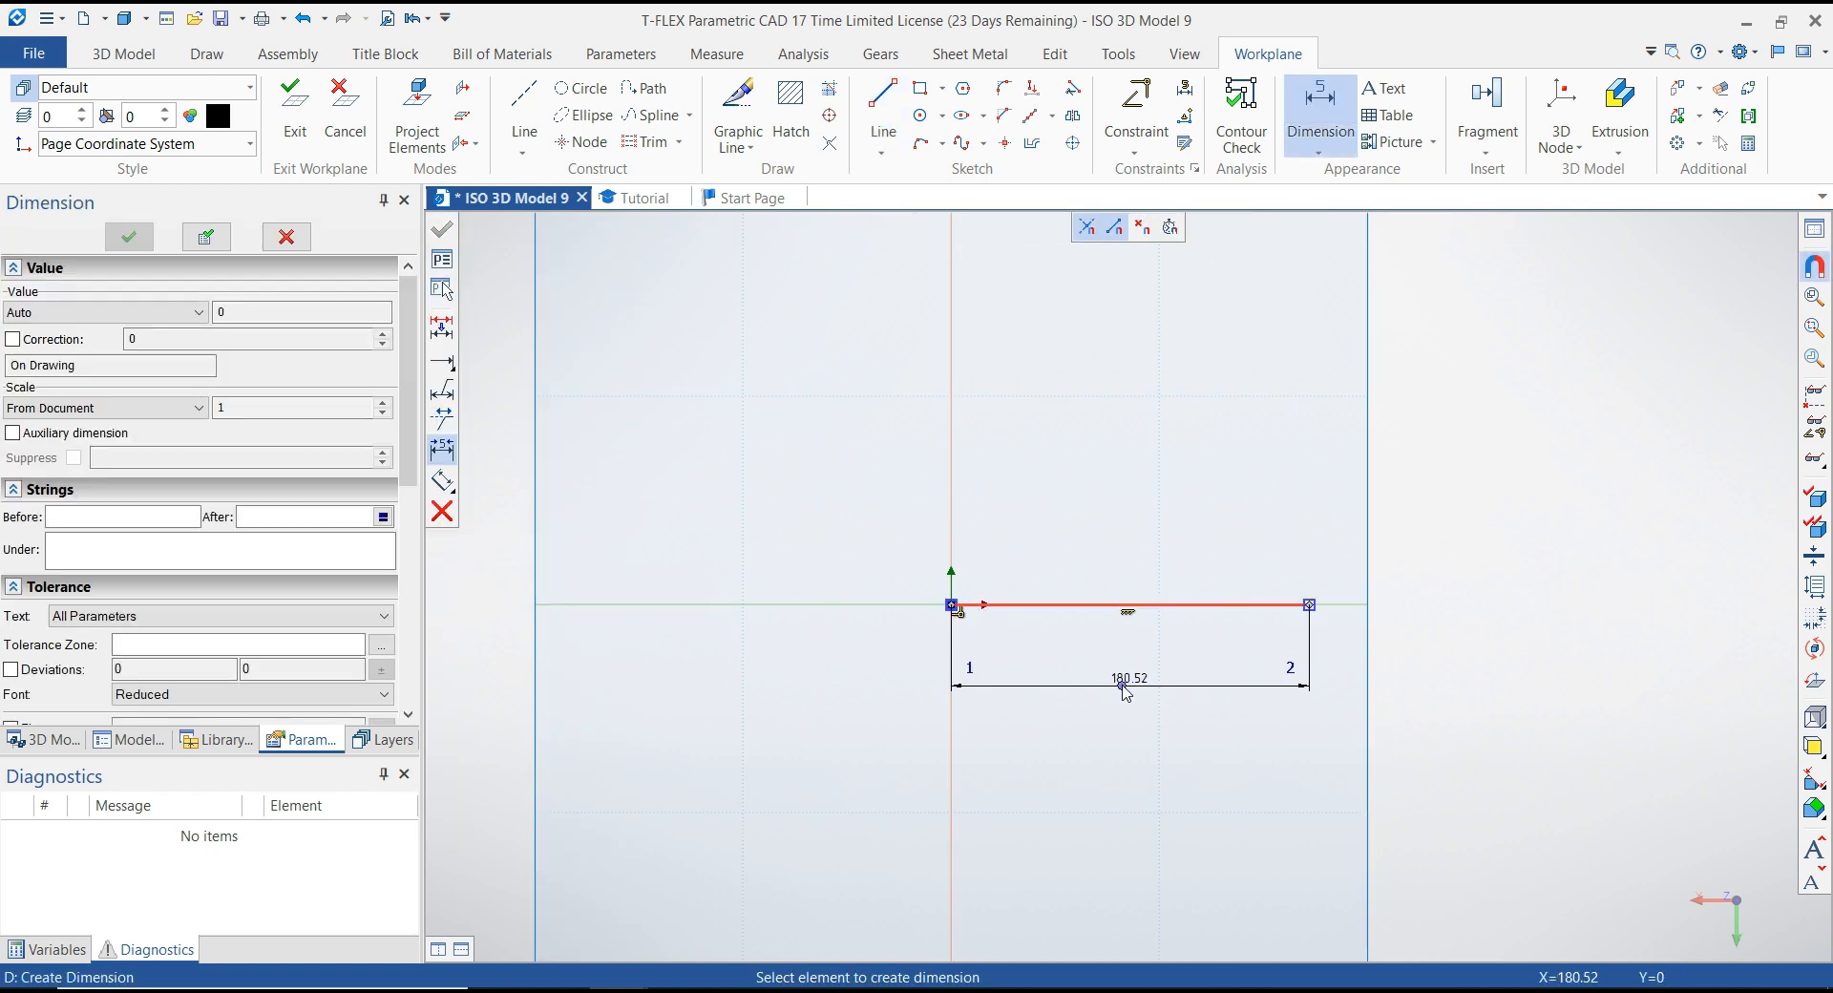
pyautogui.click(1130, 683)
pyautogui.write('200')
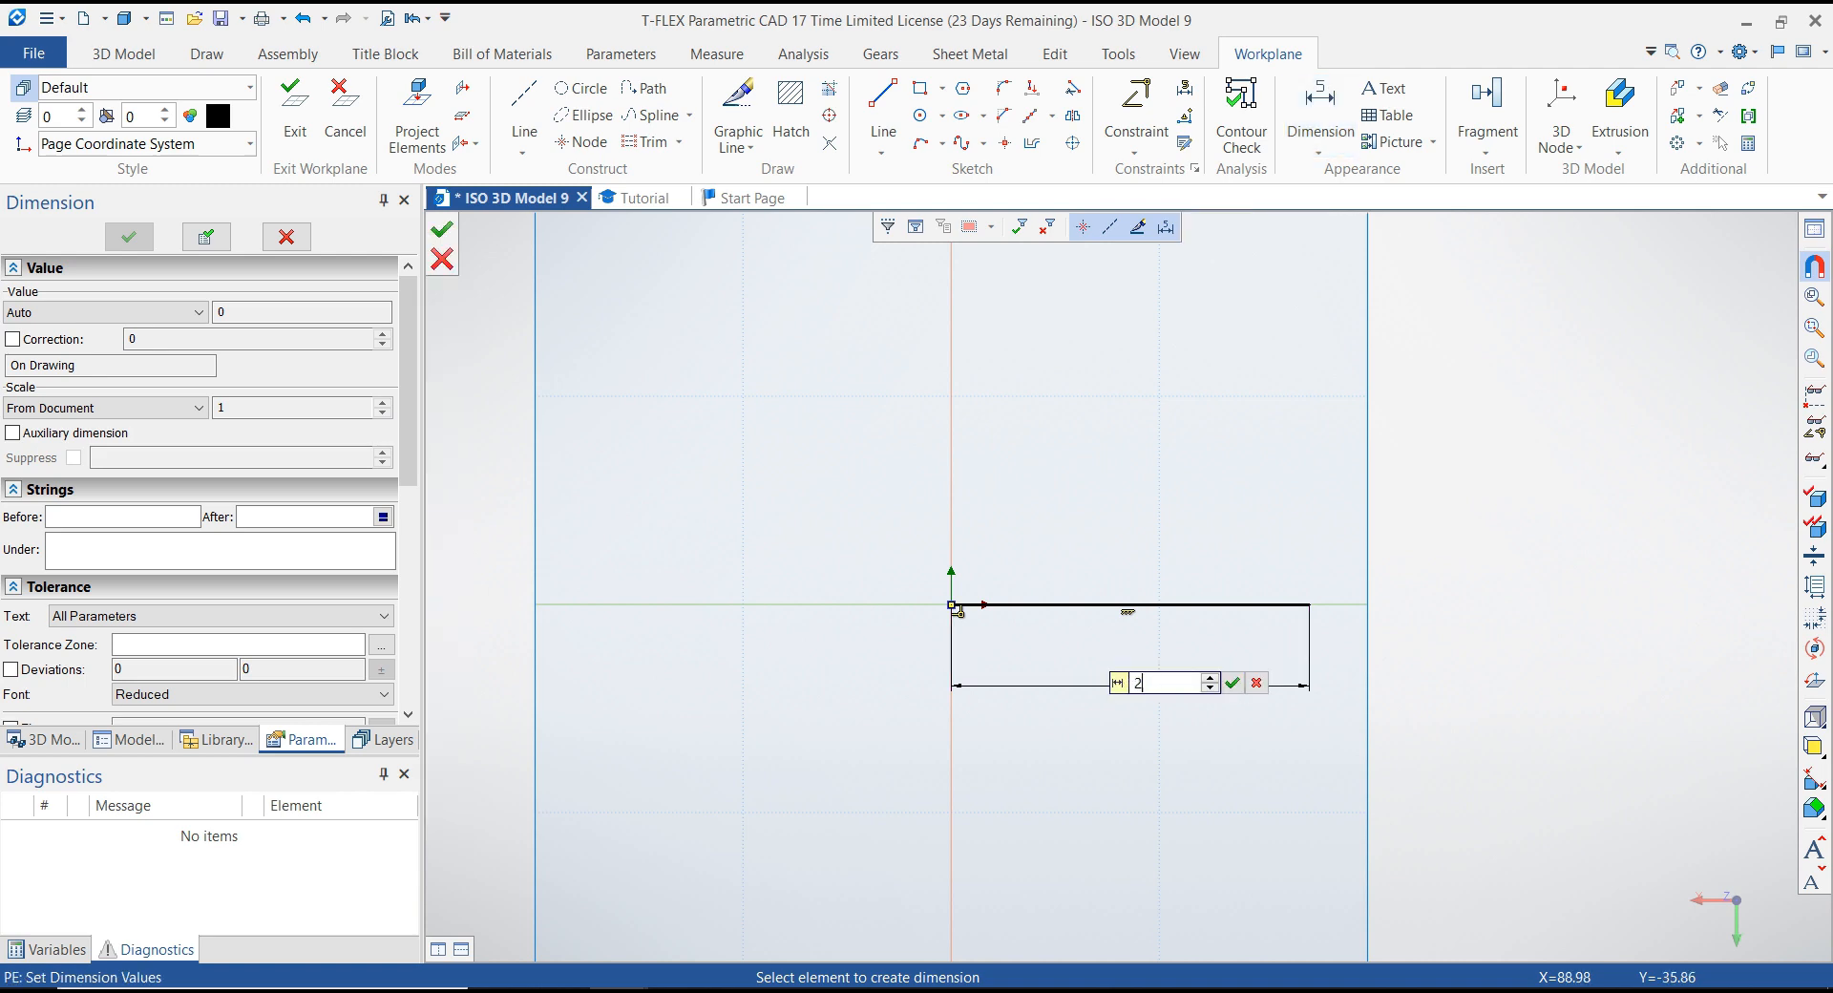
pyautogui.press('Return')
pyautogui.press('Escape')
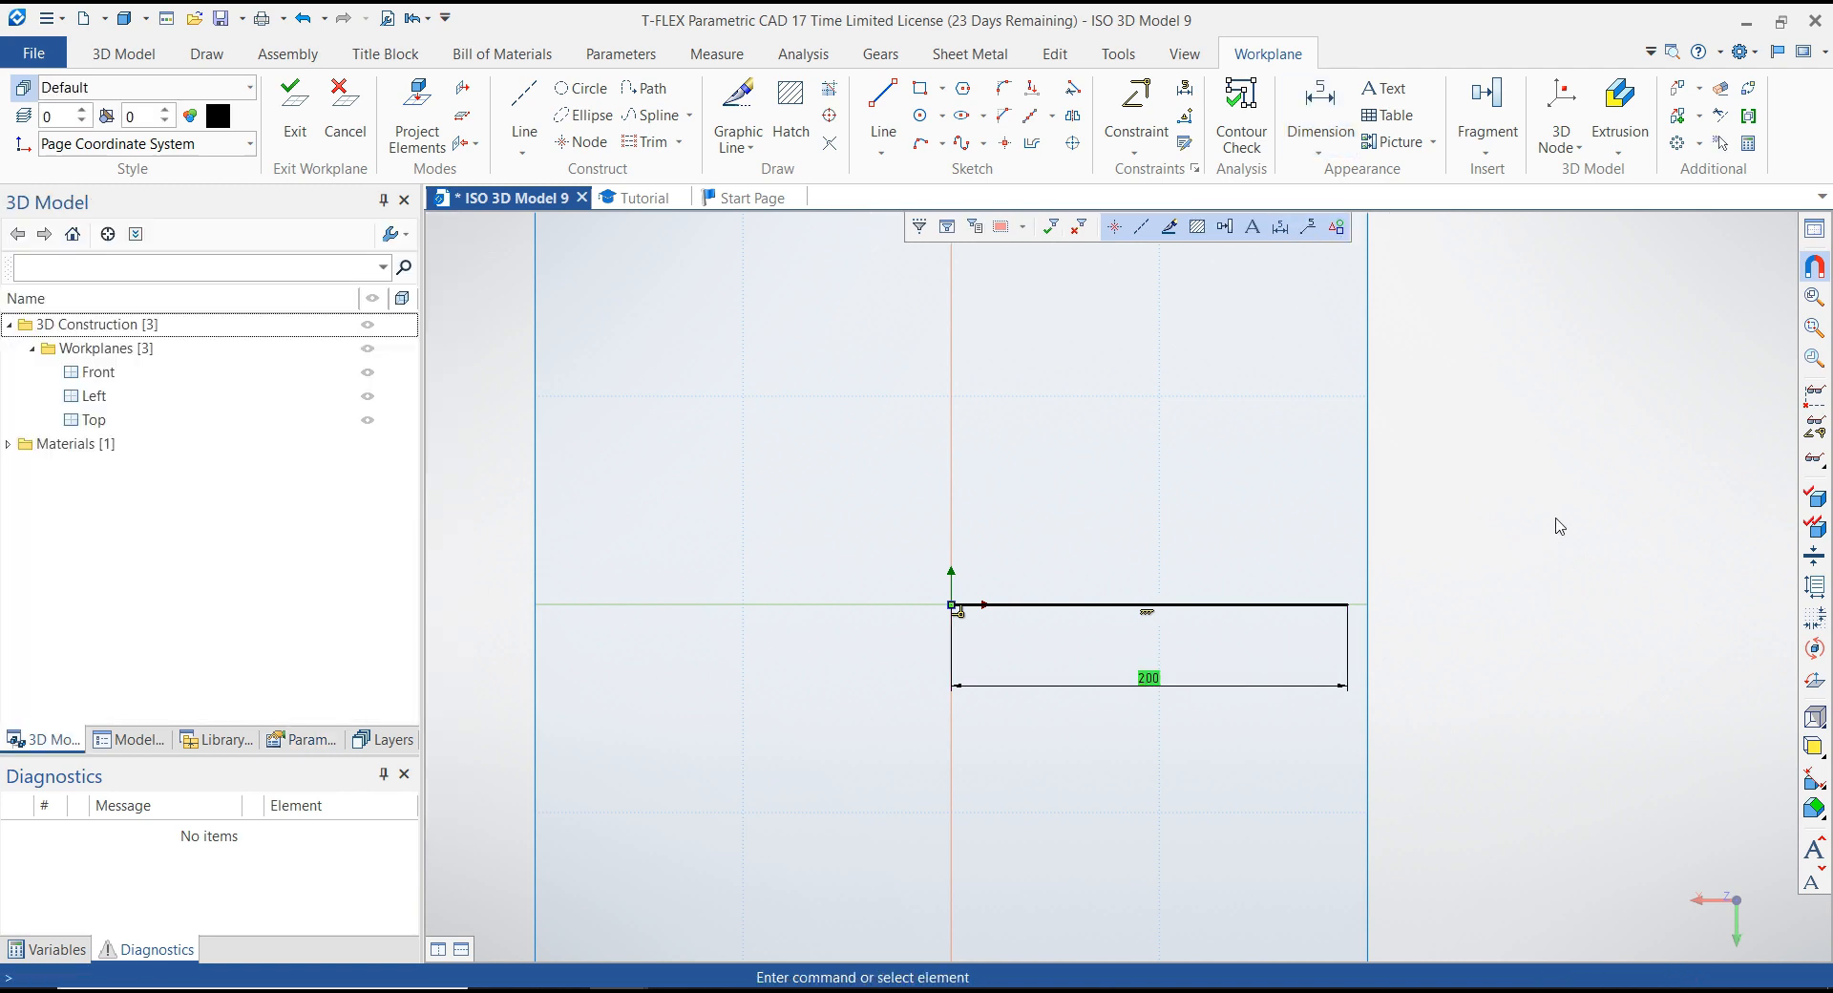
# Finish the sketch on the workplane and hide all three workplanes in the 3D scene.
pyautogui.rightClick(1532, 512)
pyautogui.click(1564, 518)
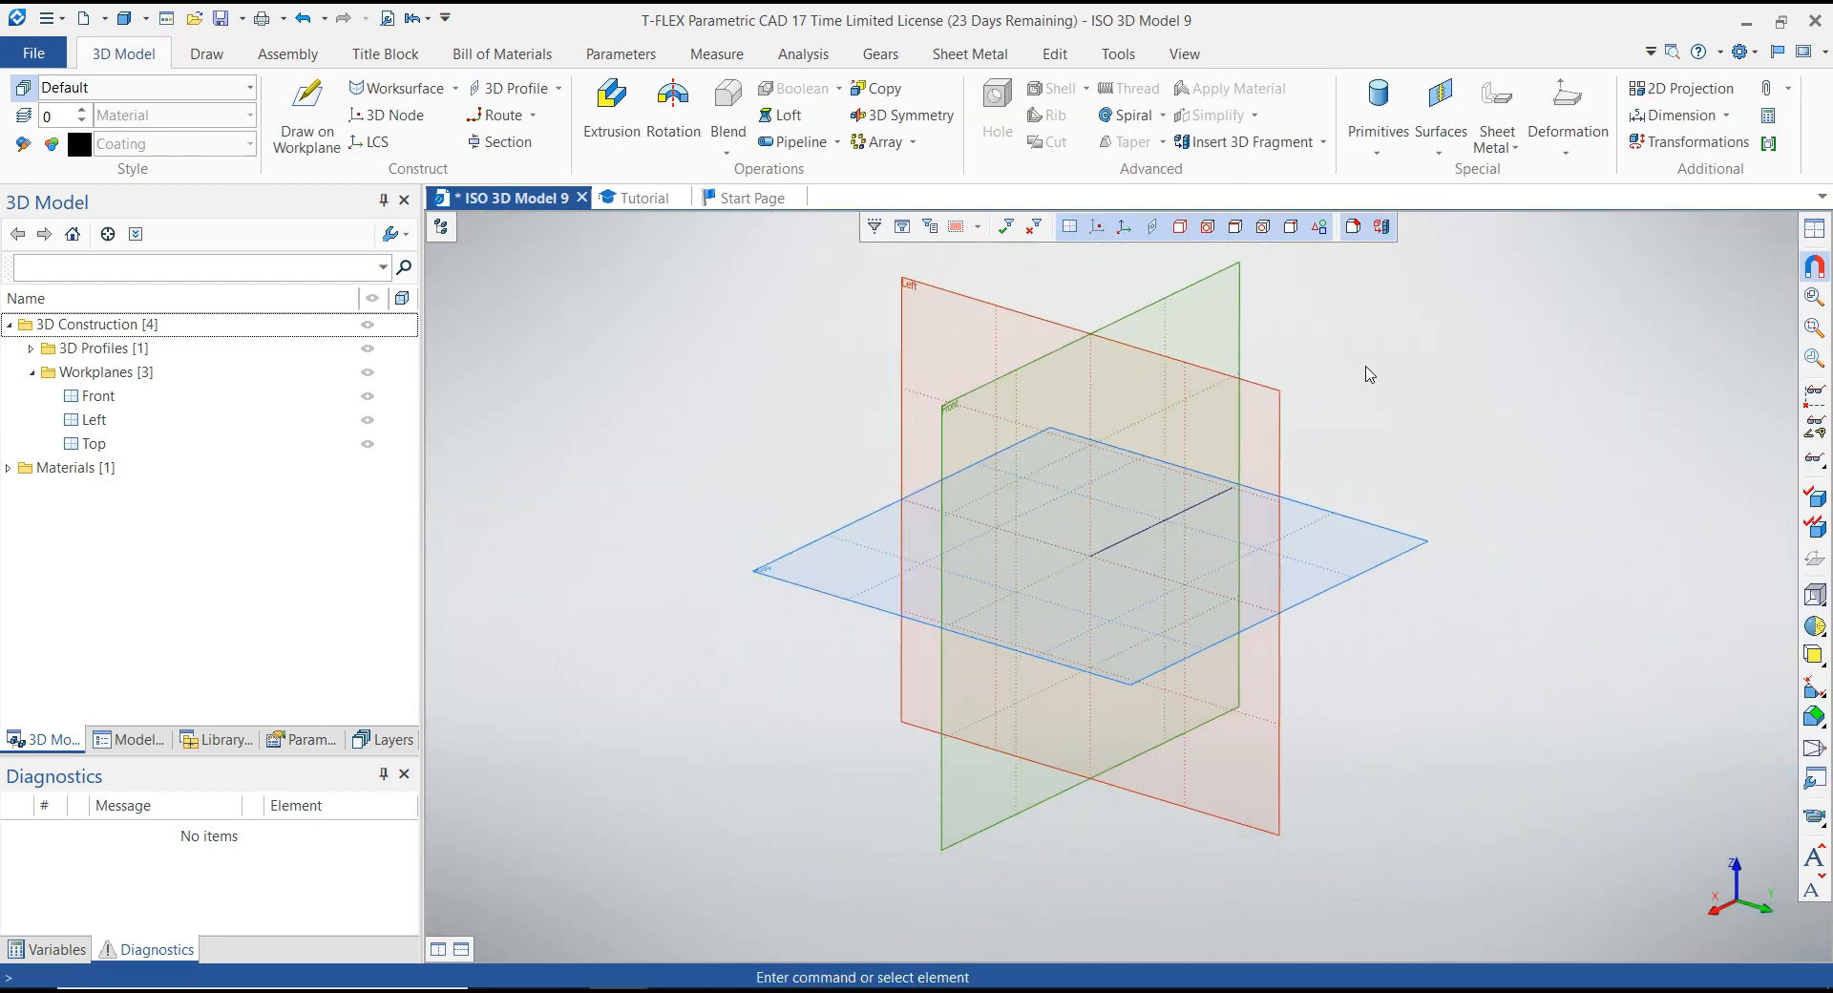
pyautogui.click(366, 374)
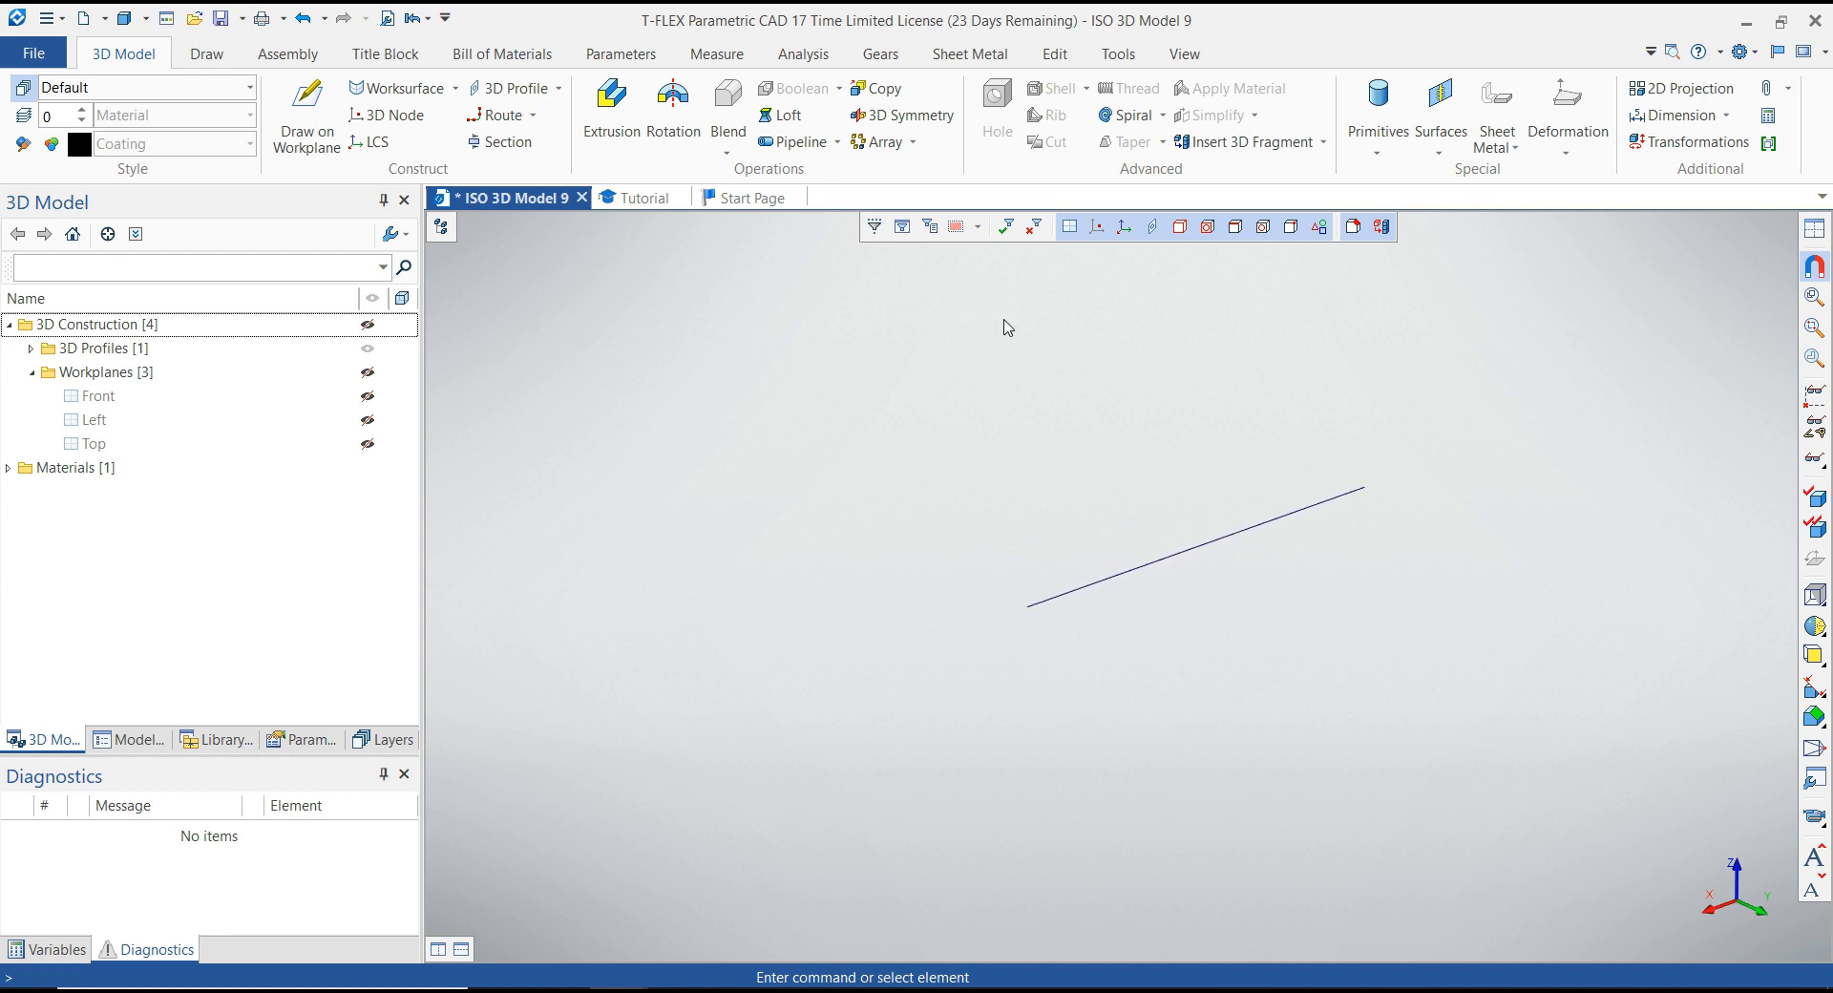
# Start a Spring operation with its axis running from the near endpoint to the far endpoint of the sketched line.
pyautogui.click(1162, 115)
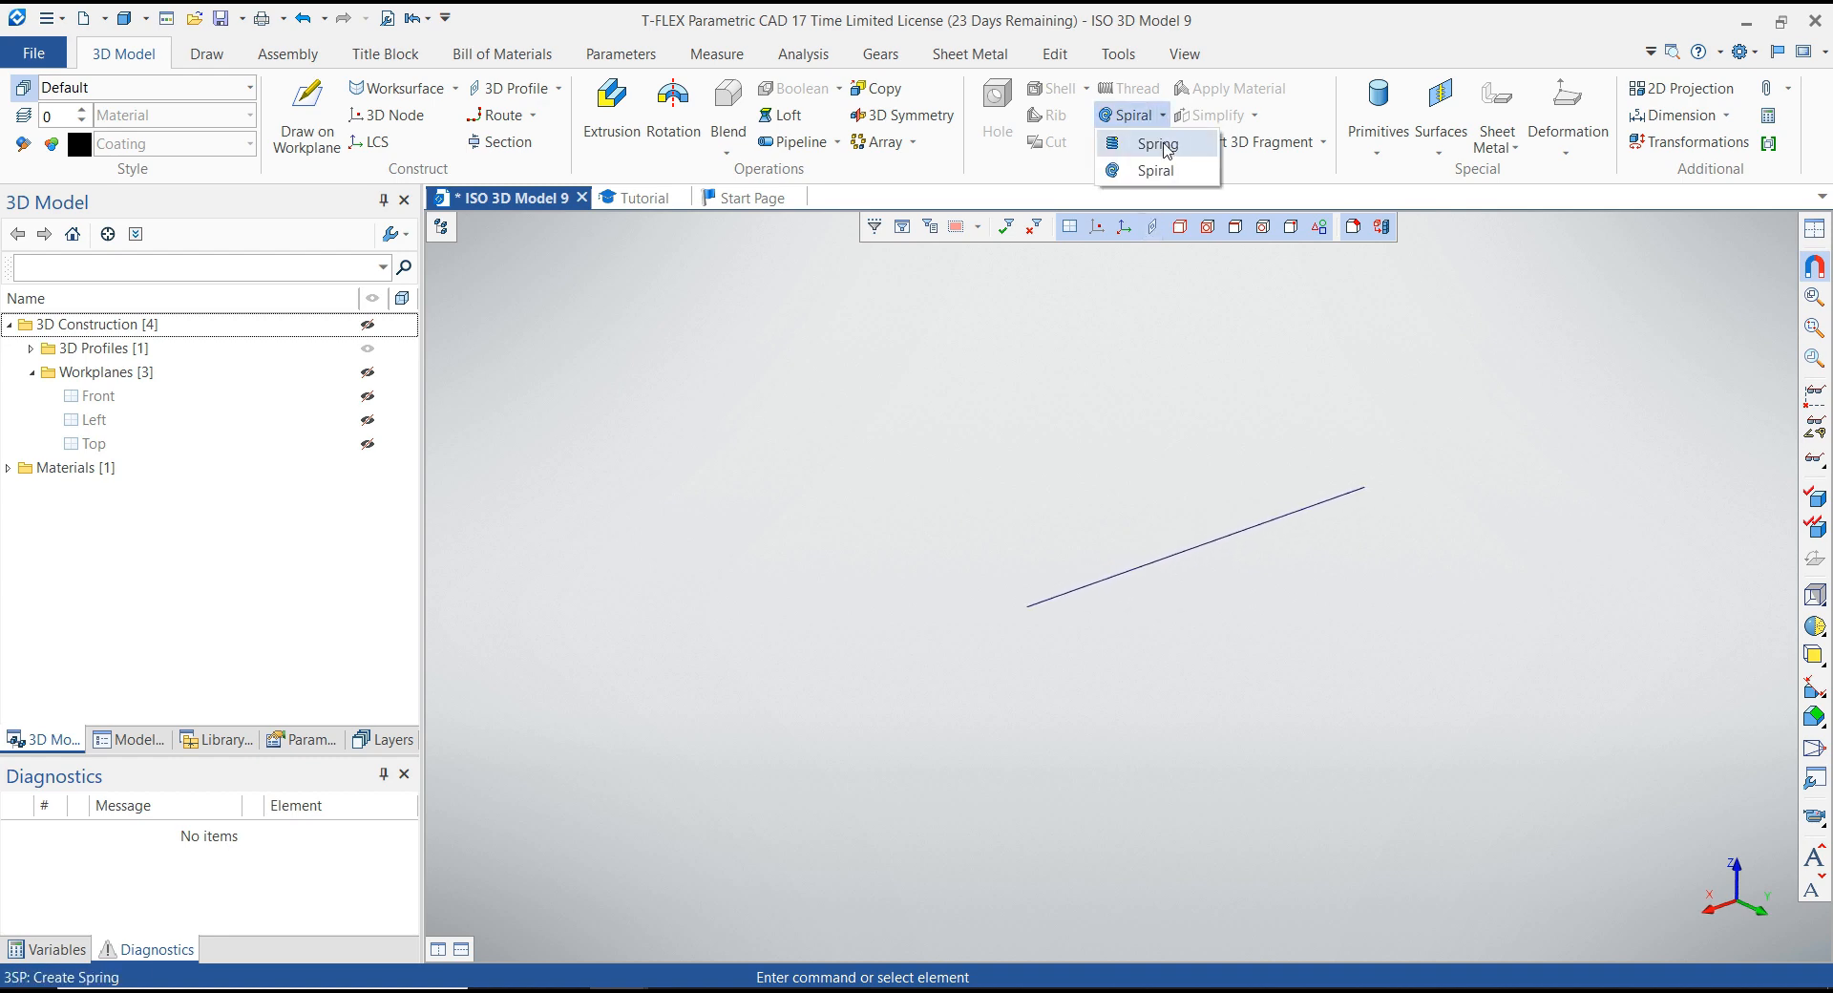
pyautogui.click(1158, 144)
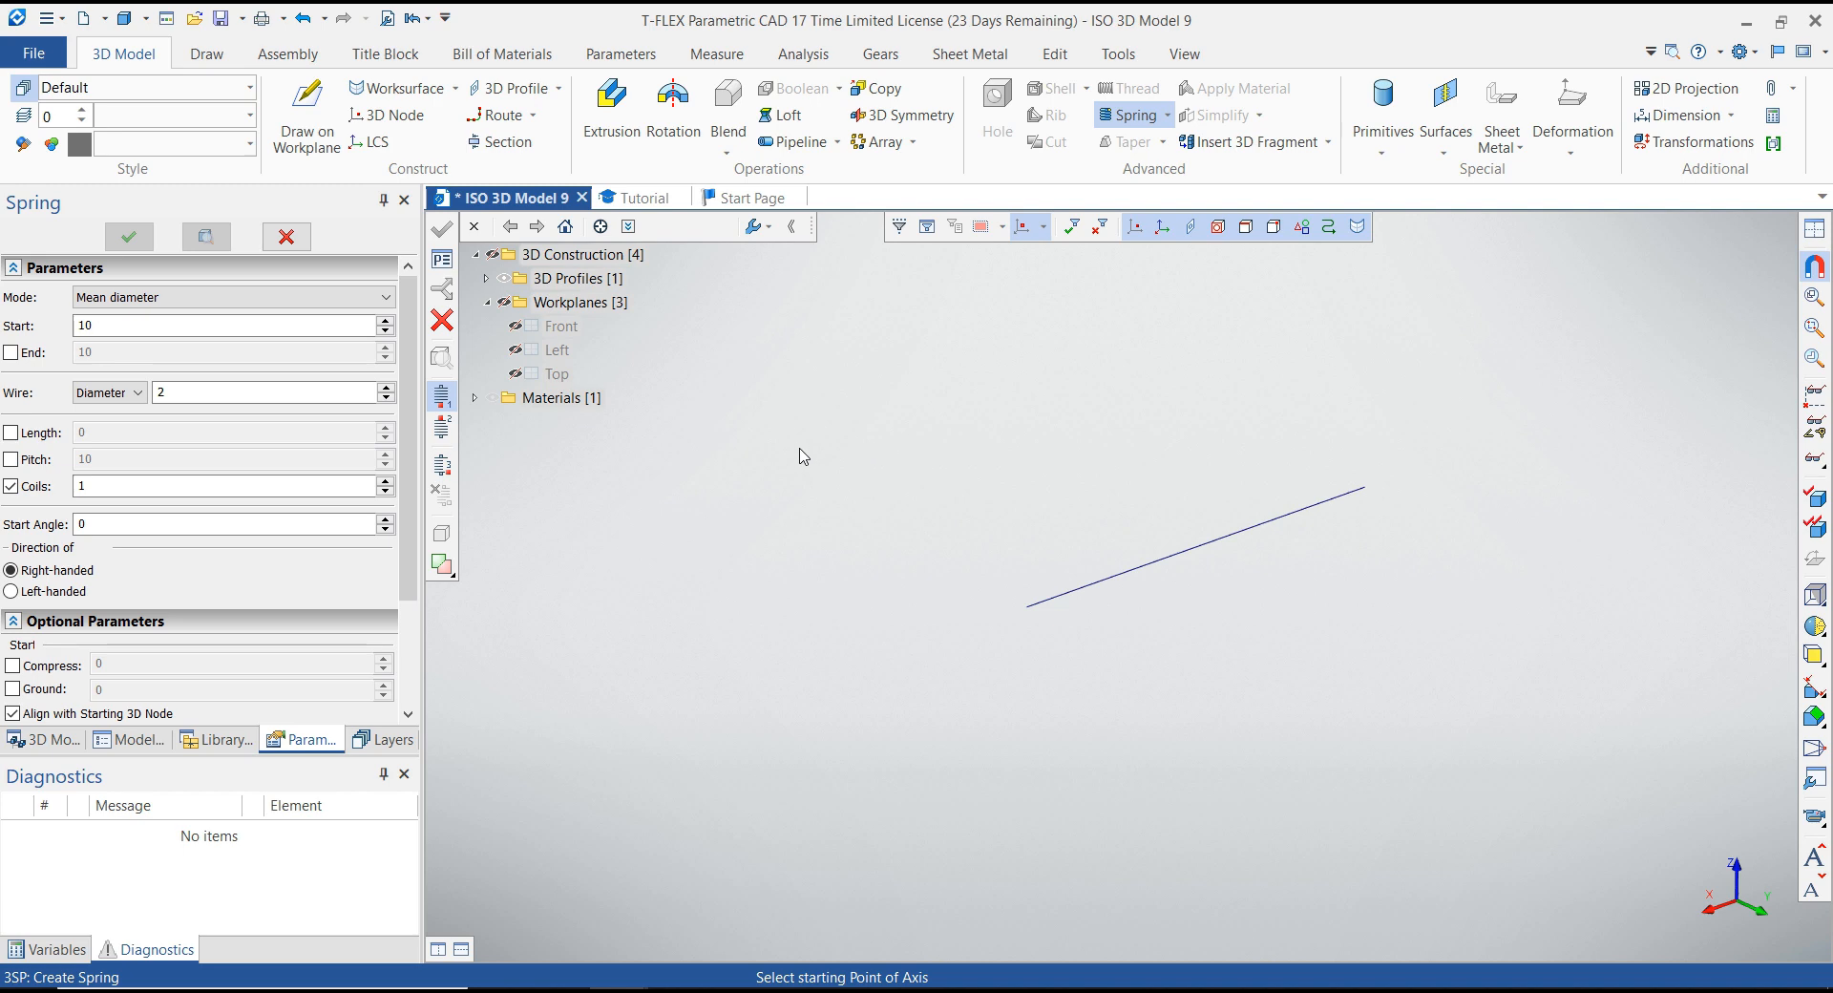
pyautogui.click(1045, 609)
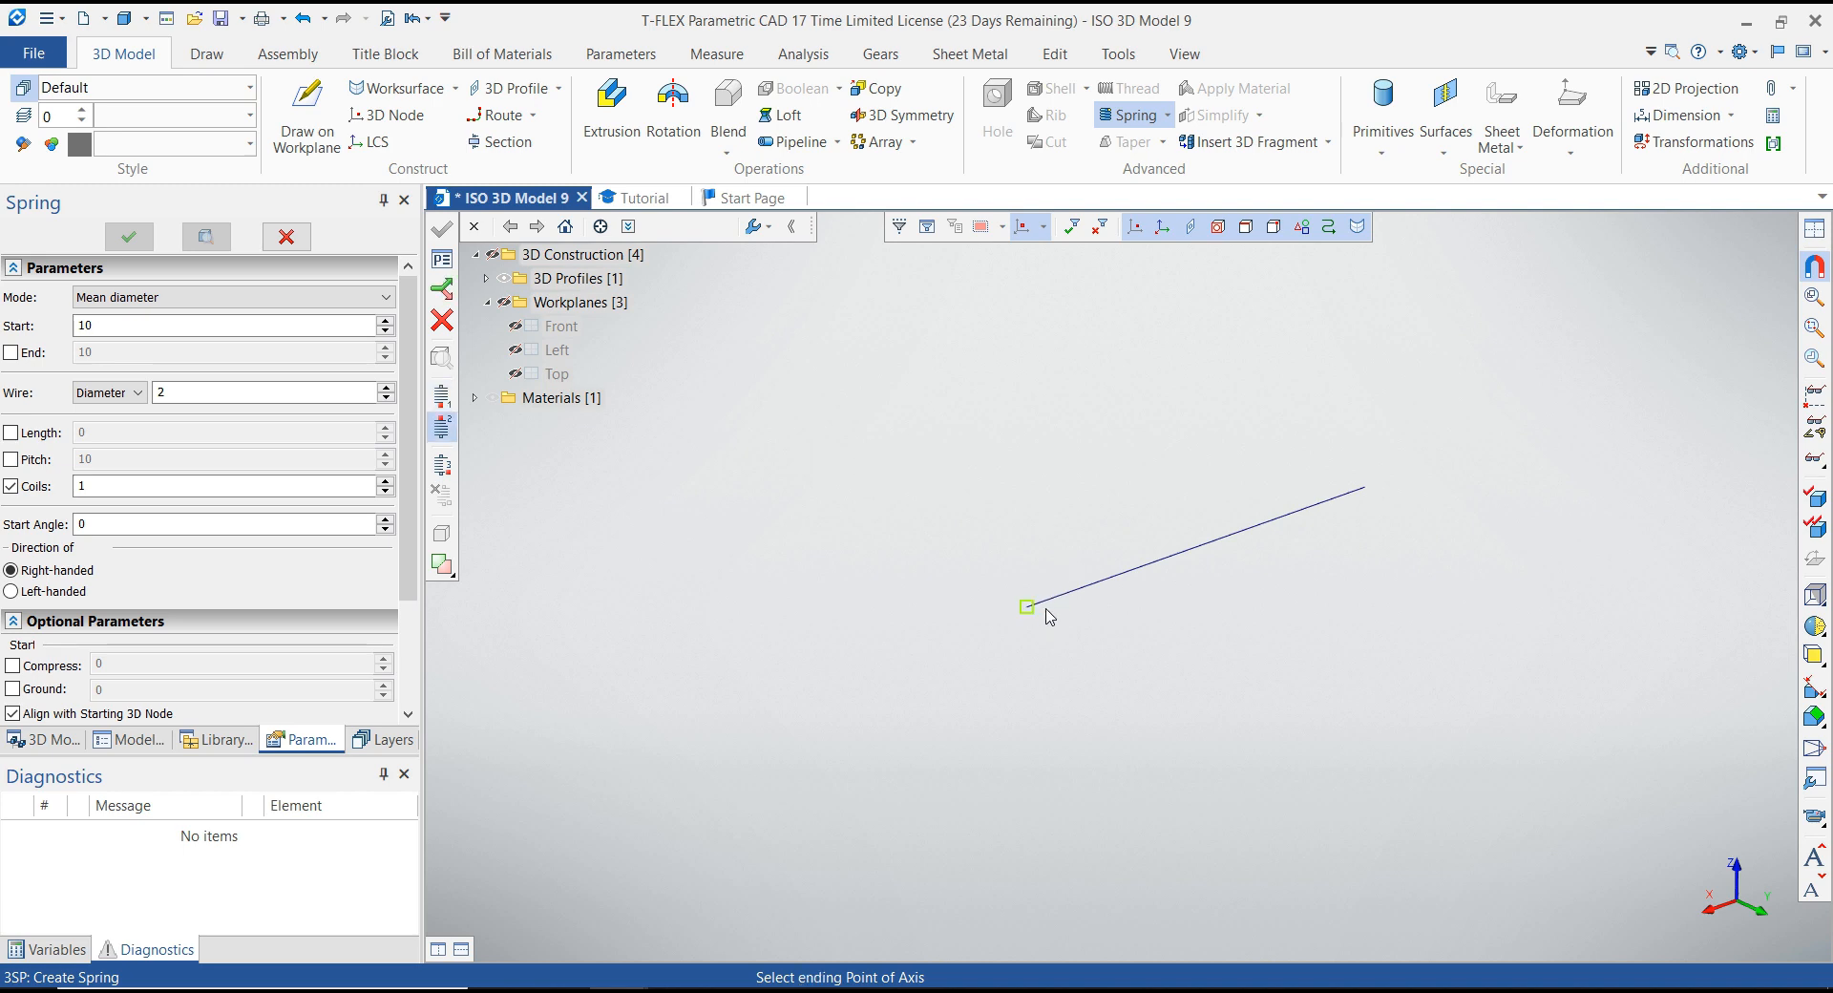
pyautogui.click(1367, 487)
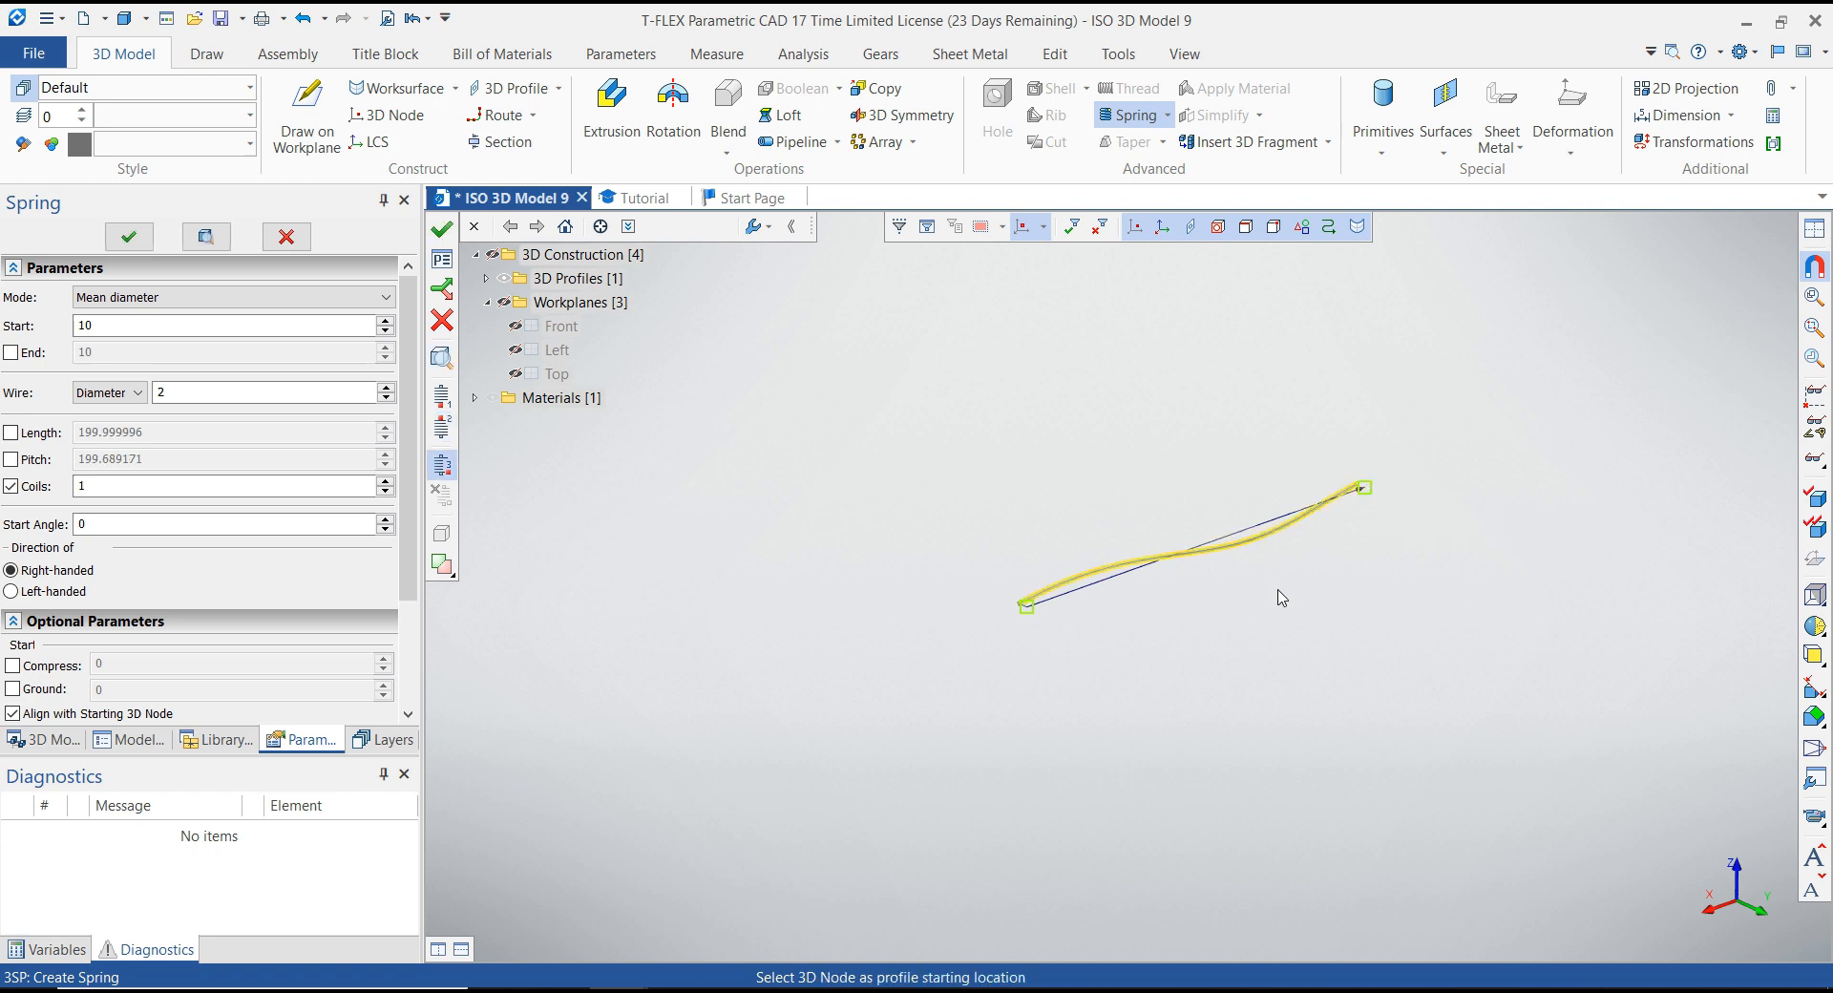
# Keep the spring's mode at Mean diameter and set its start diameter to 65.
pyautogui.scroll(2, 1281, 598)
pyautogui.scroll(5, 897, 587)
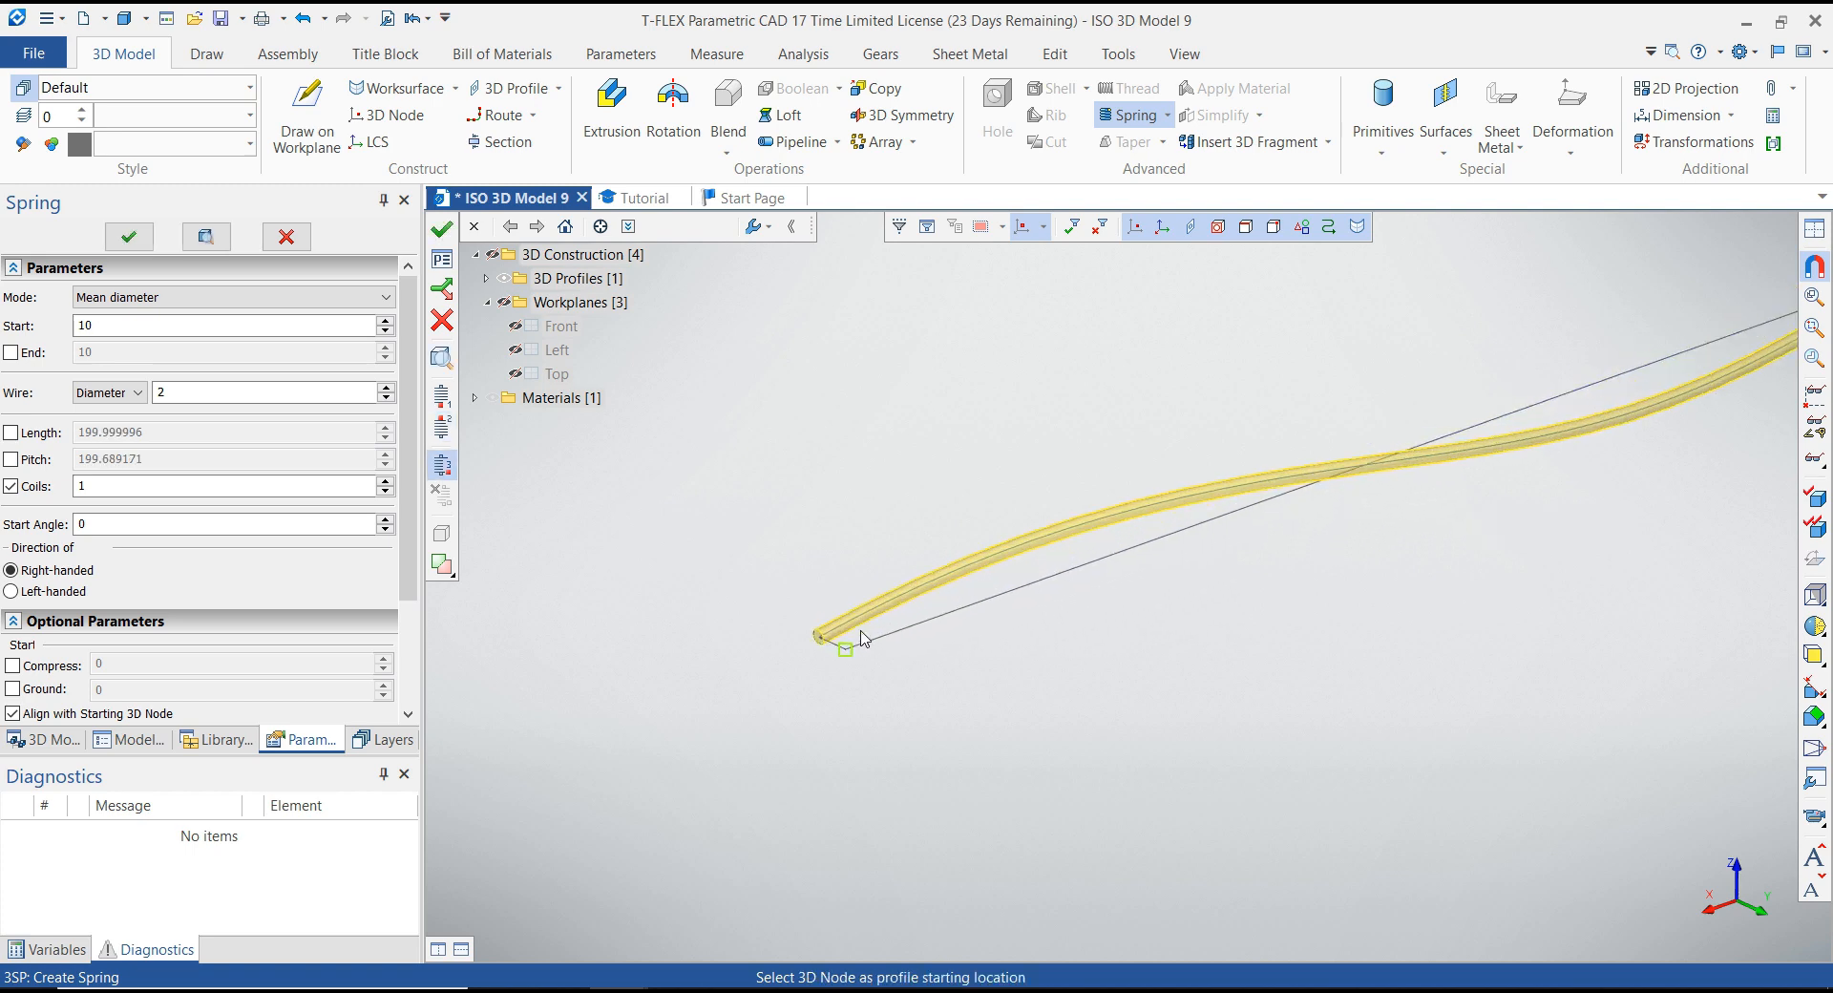
pyautogui.scroll(-4, 795, 649)
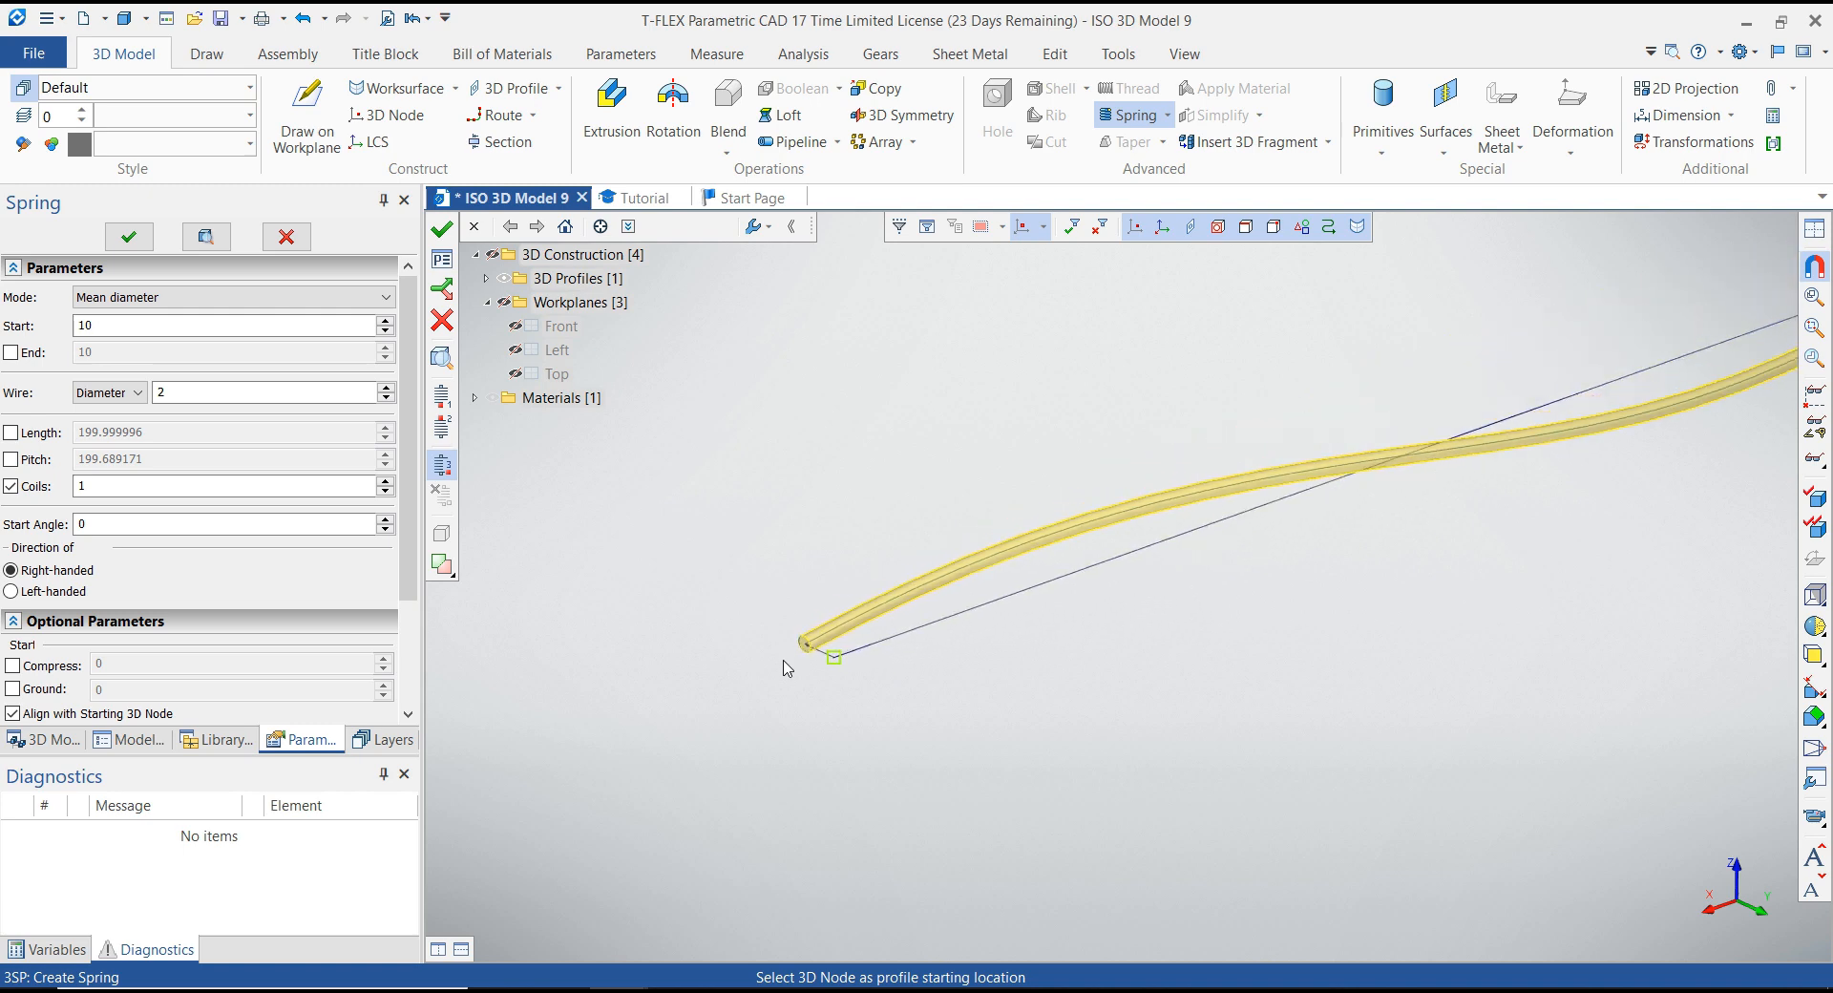
pyautogui.scroll(5, 798, 663)
pyautogui.scroll(-1, 827, 665)
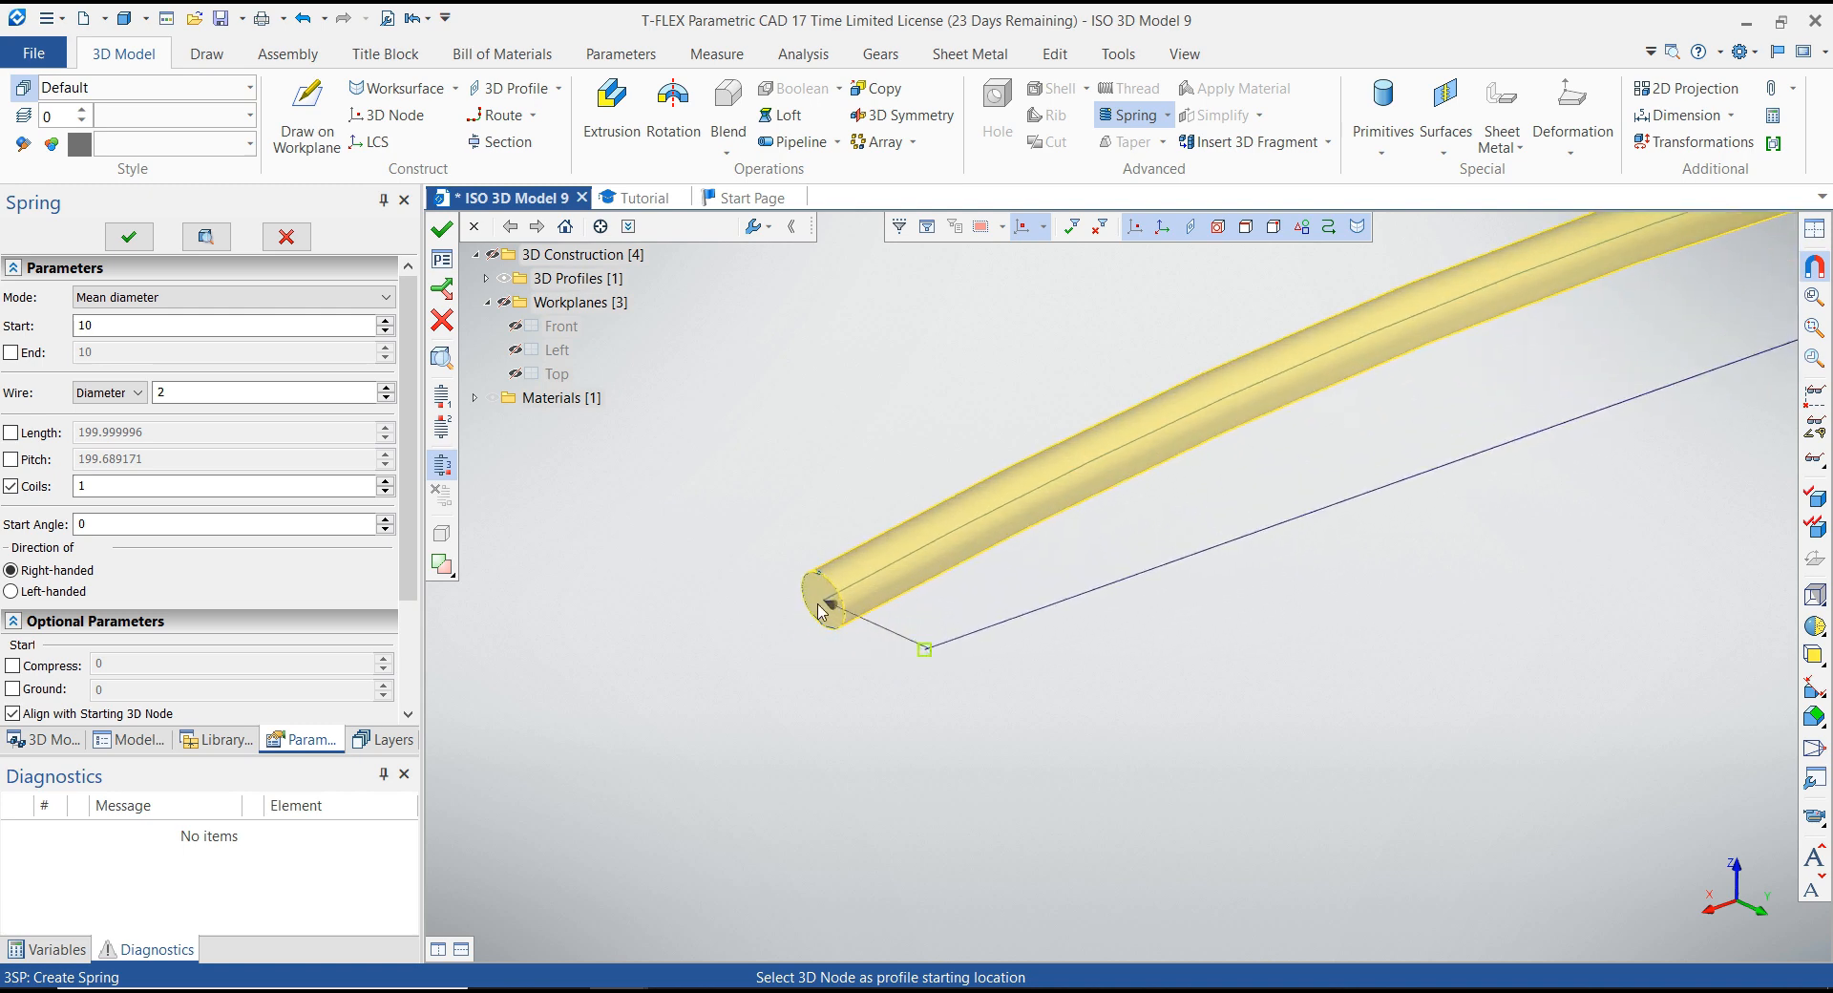
pyautogui.click(123, 298)
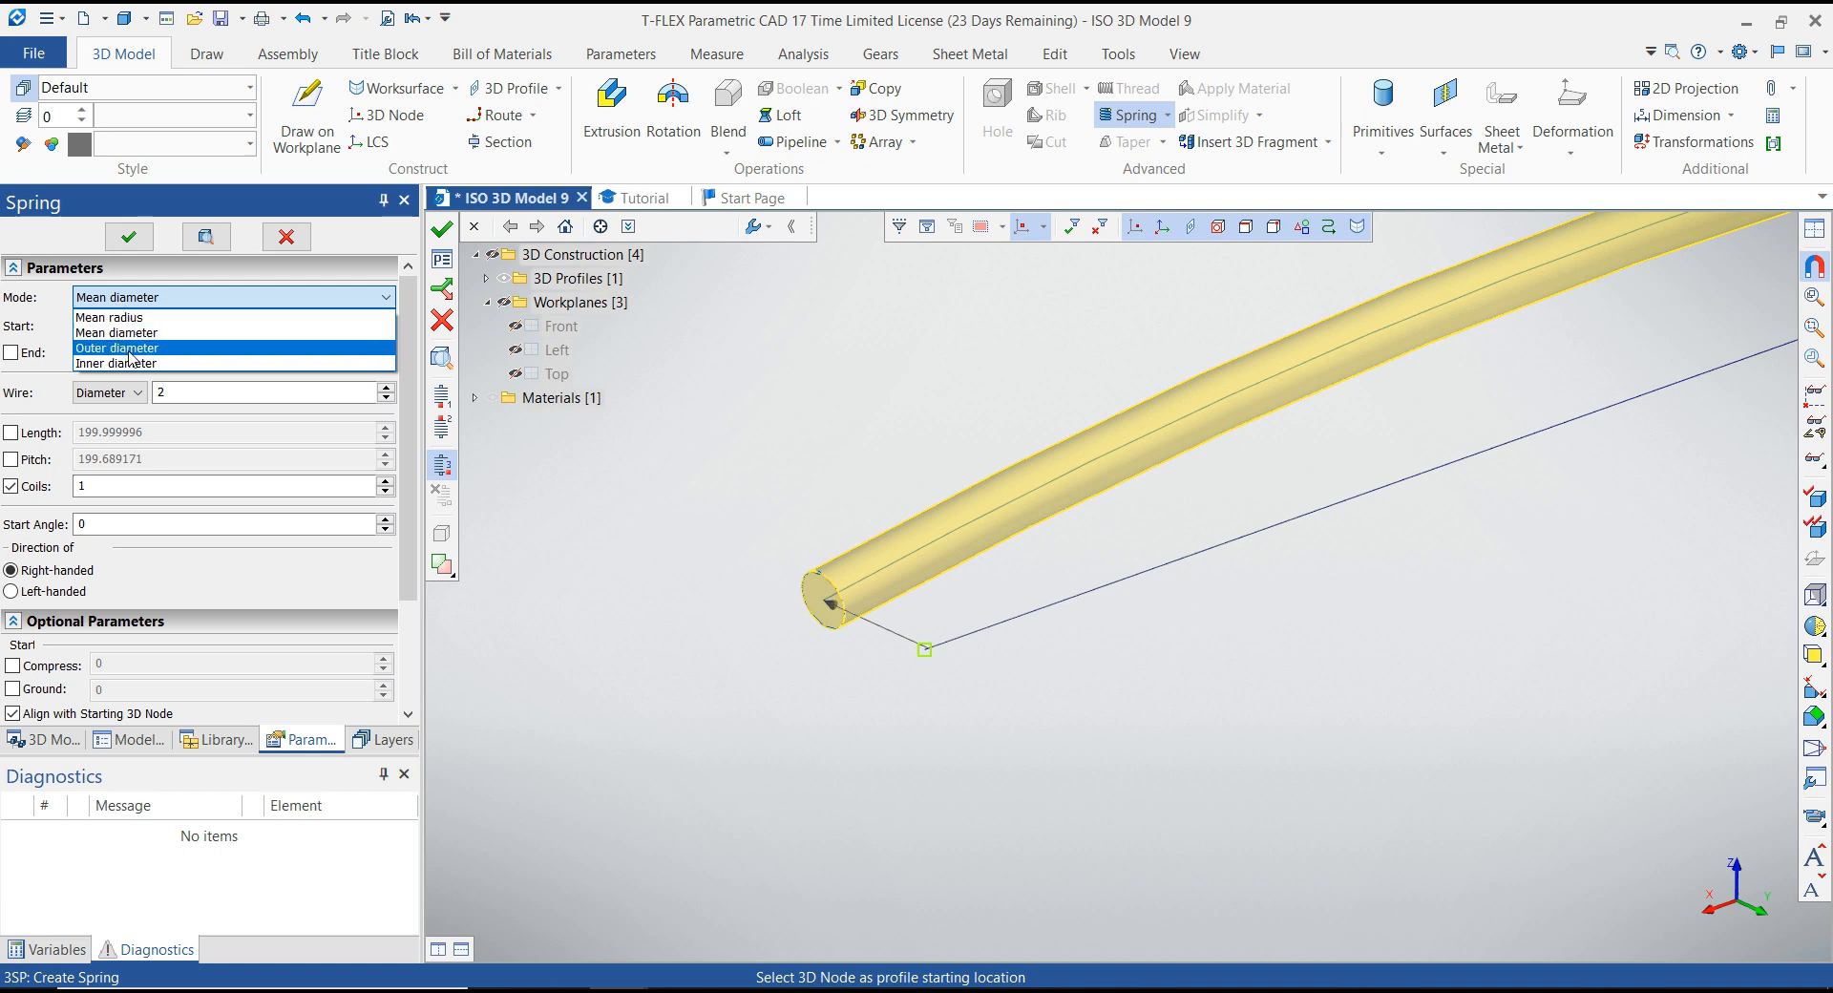
pyautogui.click(123, 332)
pyautogui.doubleClick(116, 326)
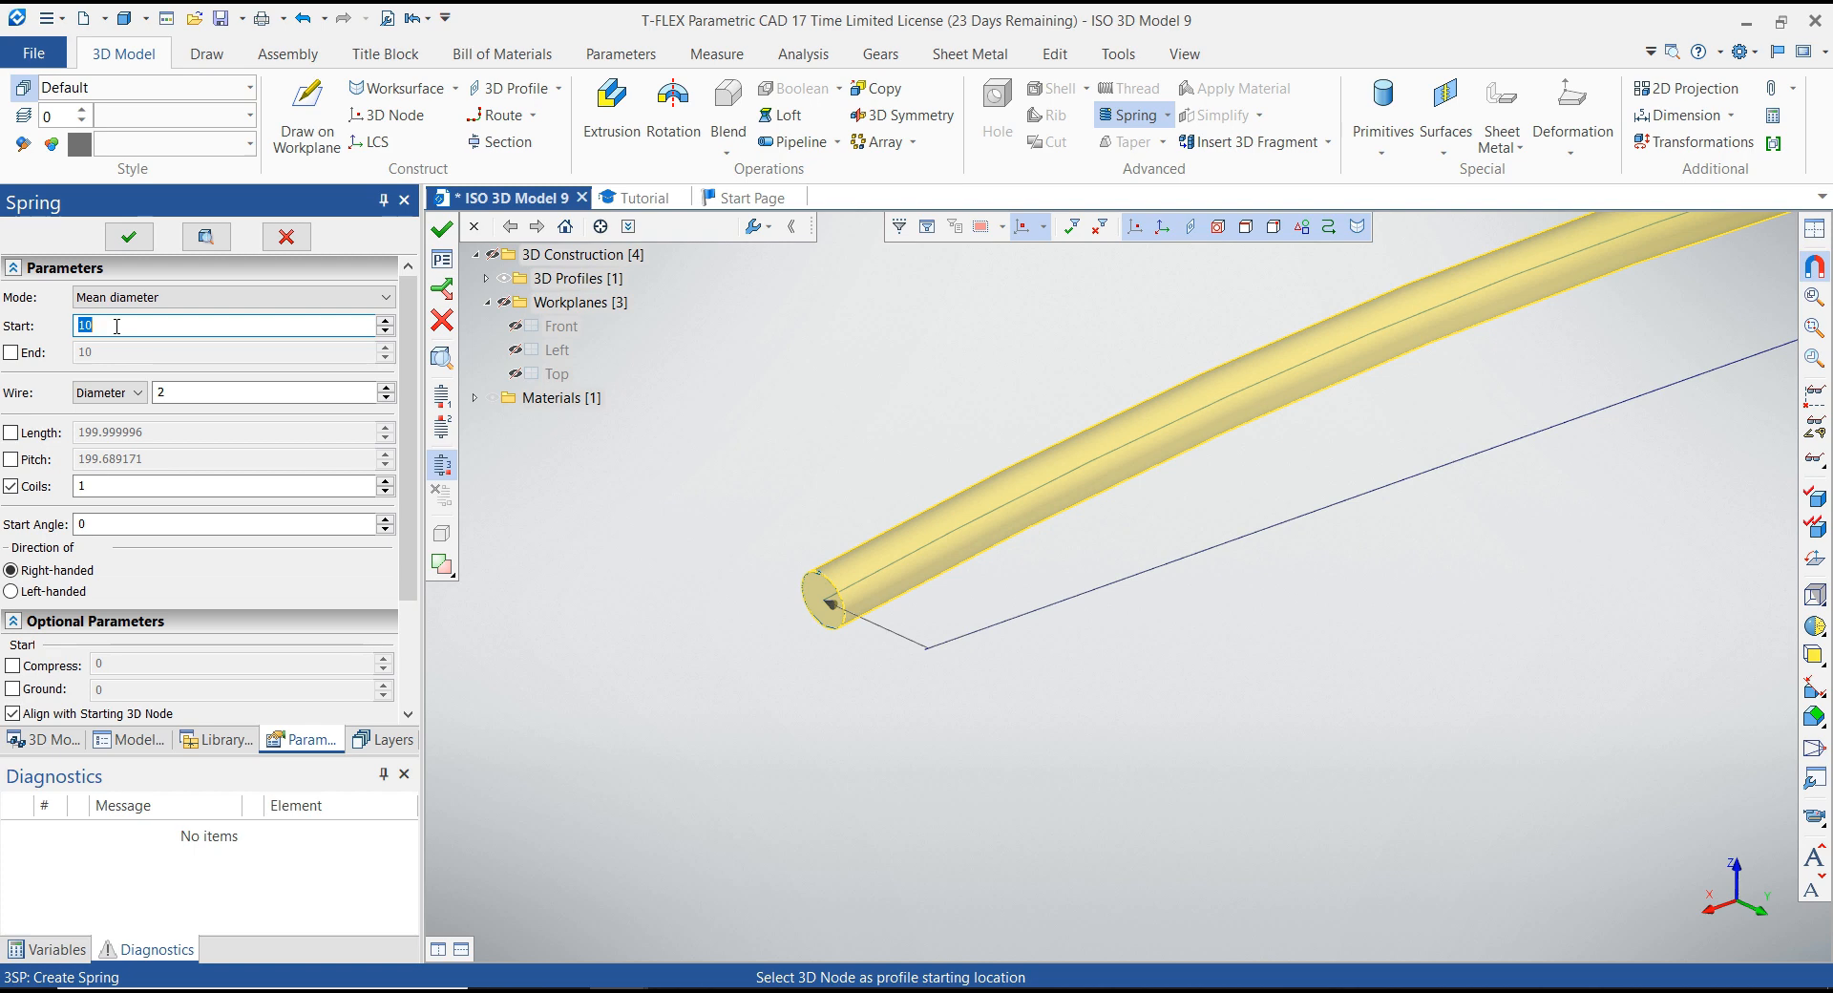
pyautogui.write('65')
# Set the mesh quality of the 3D display to Ultra Fine.
pyautogui.scroll(-3, 730, 659)
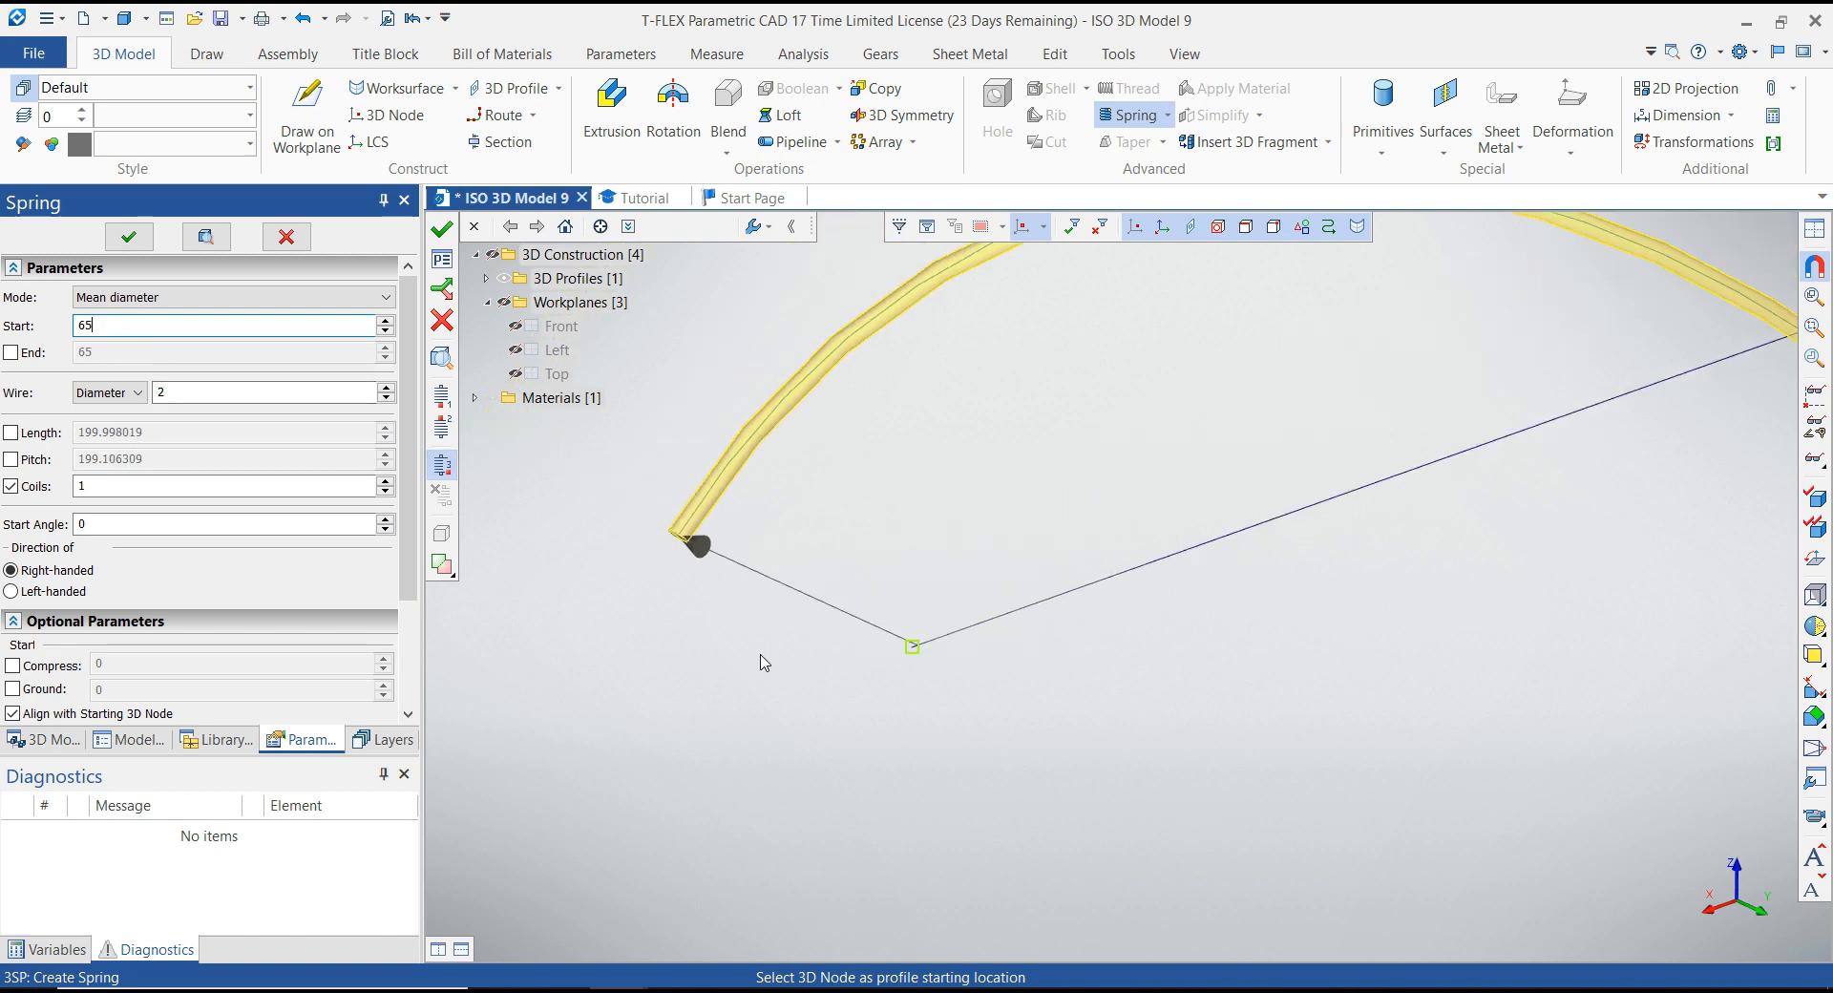
pyautogui.scroll(-1, 730, 658)
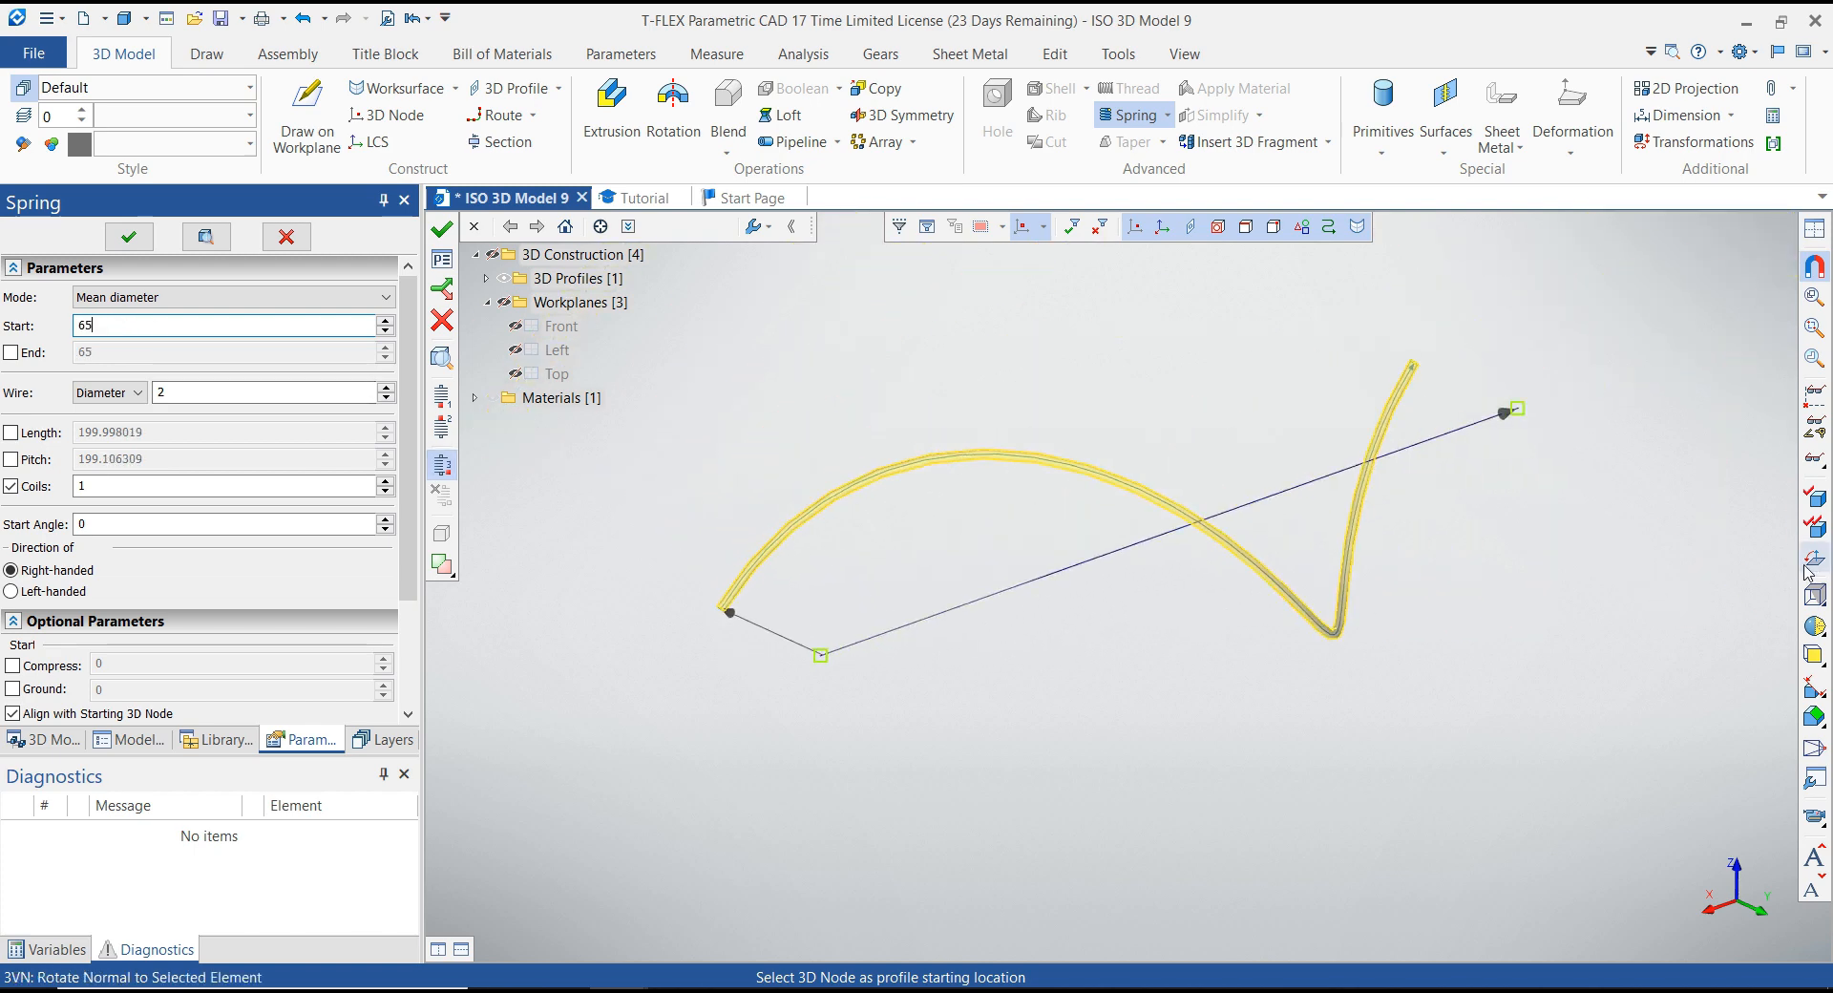
pyautogui.click(1814, 626)
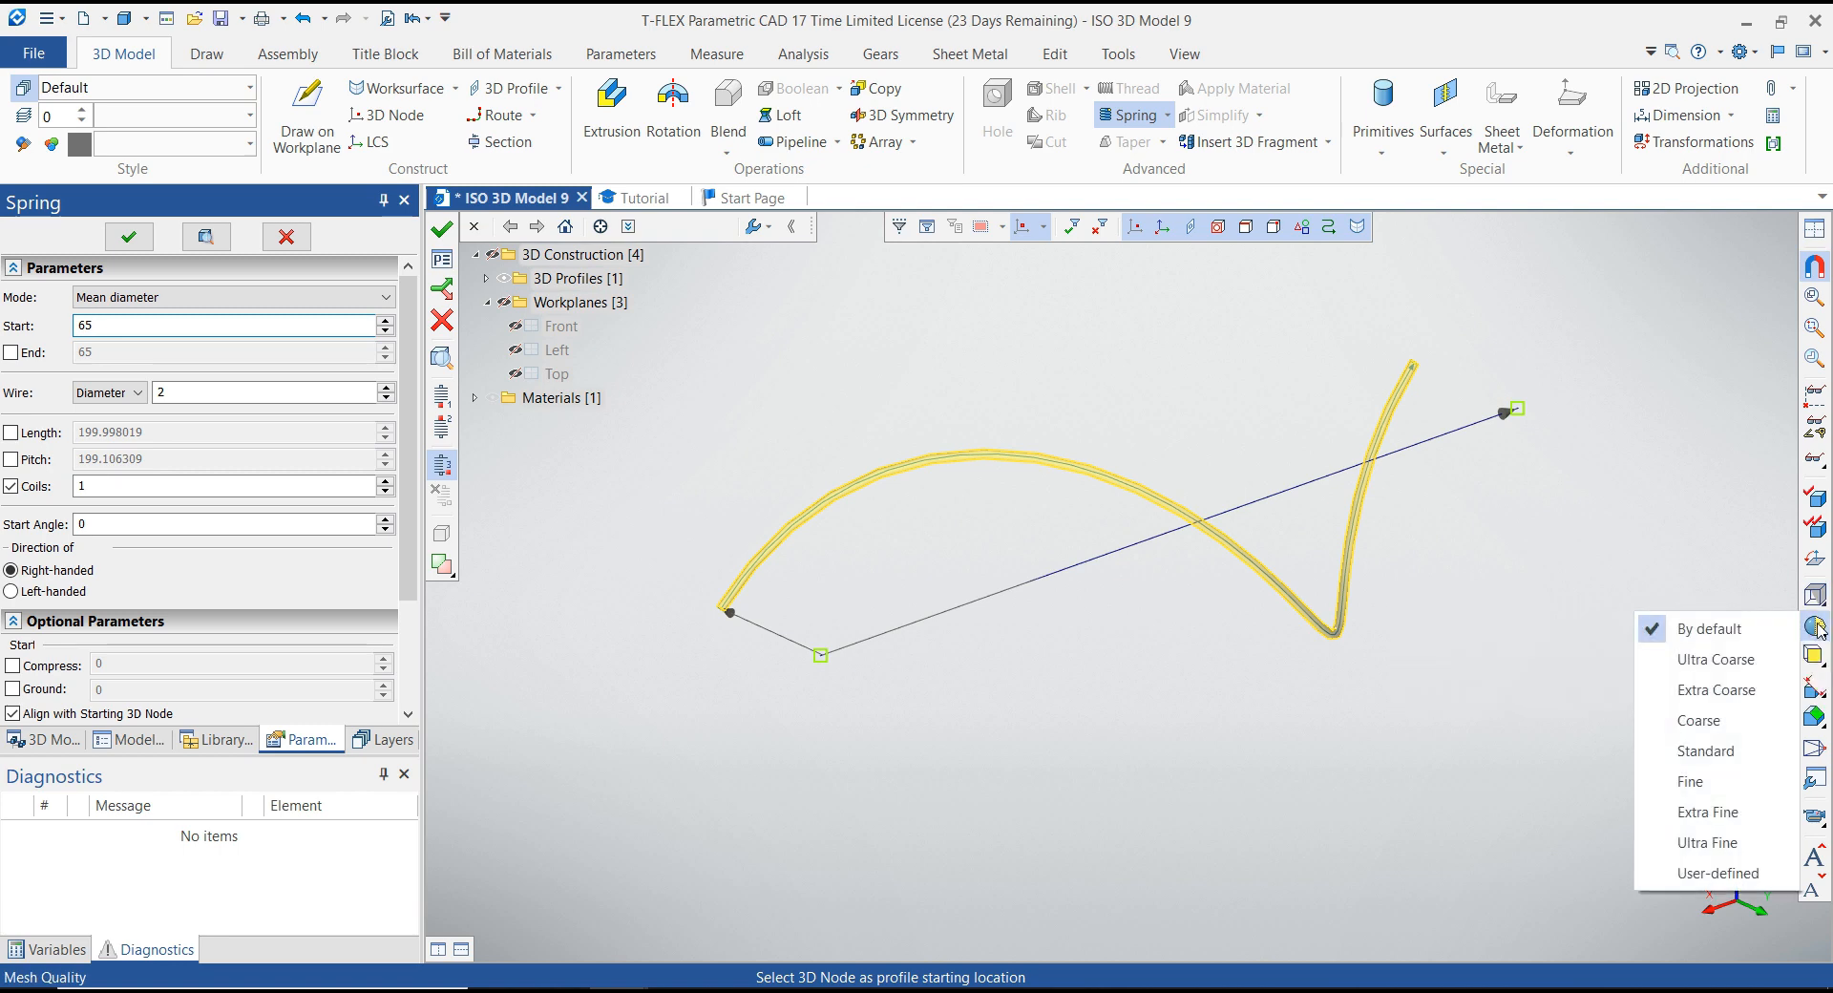
pyautogui.click(1717, 844)
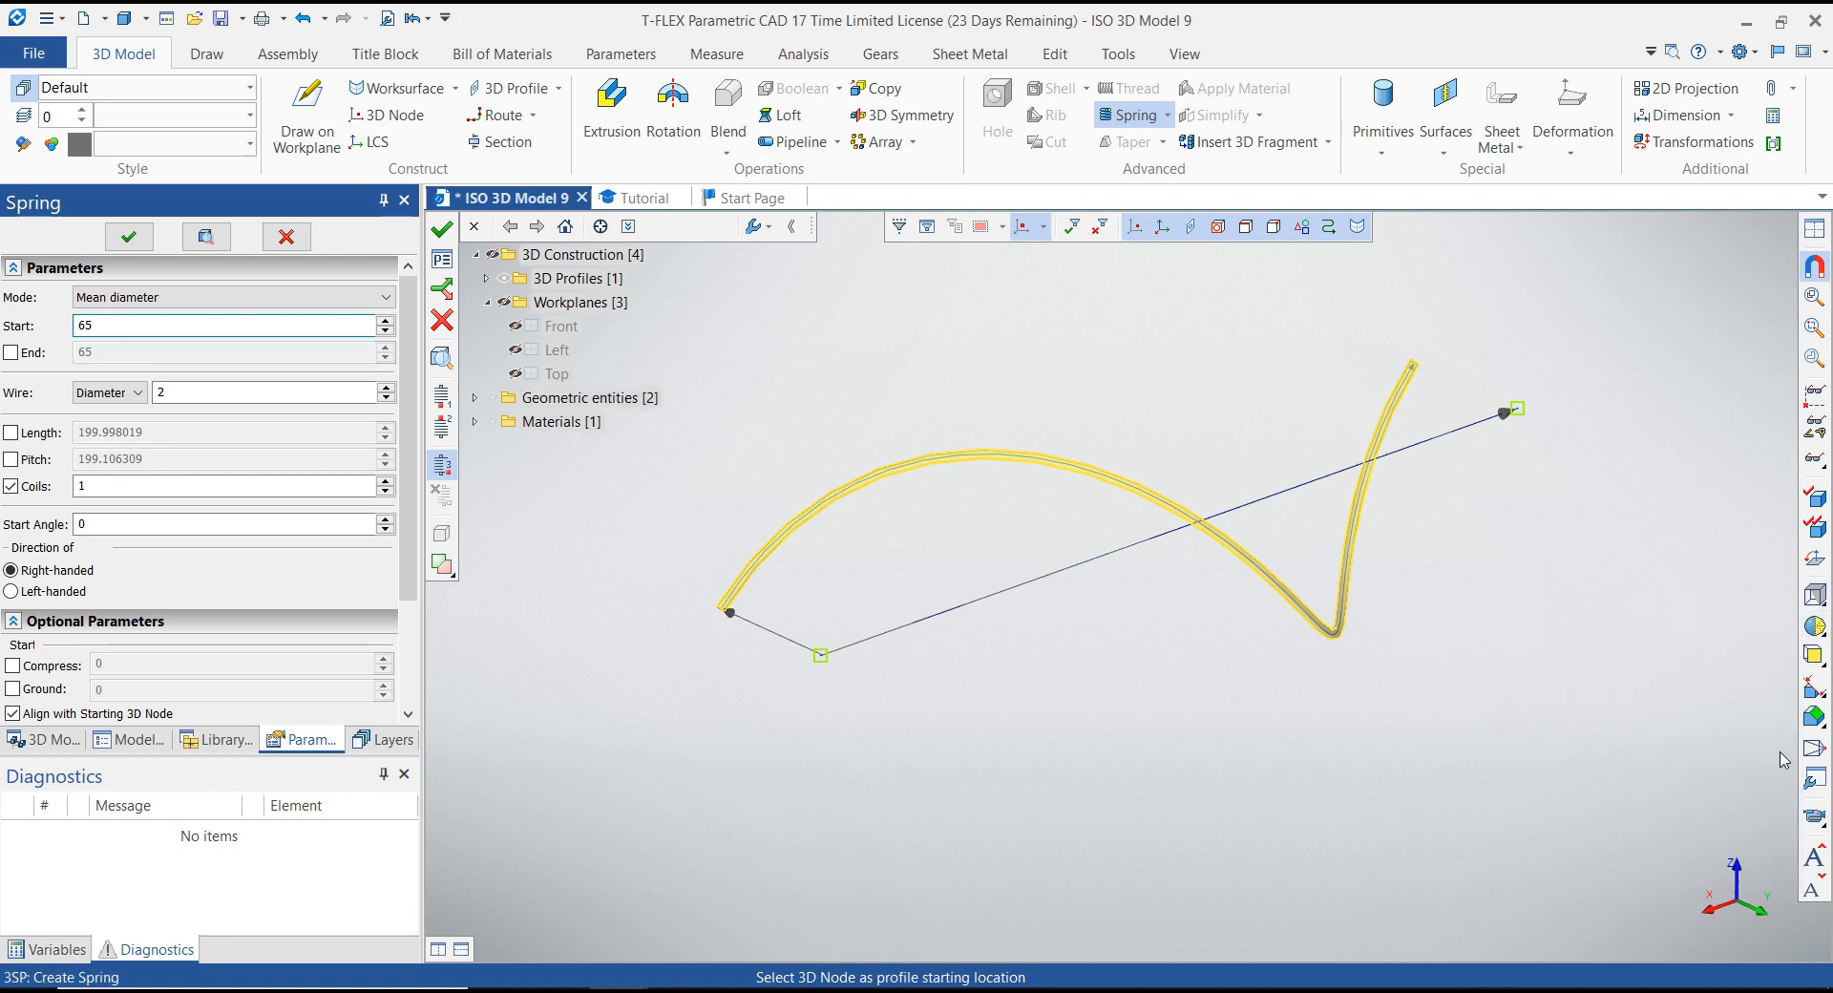
# Set the spring's wire diameter to 8.
pyautogui.click(1815, 688)
pyautogui.click(1722, 723)
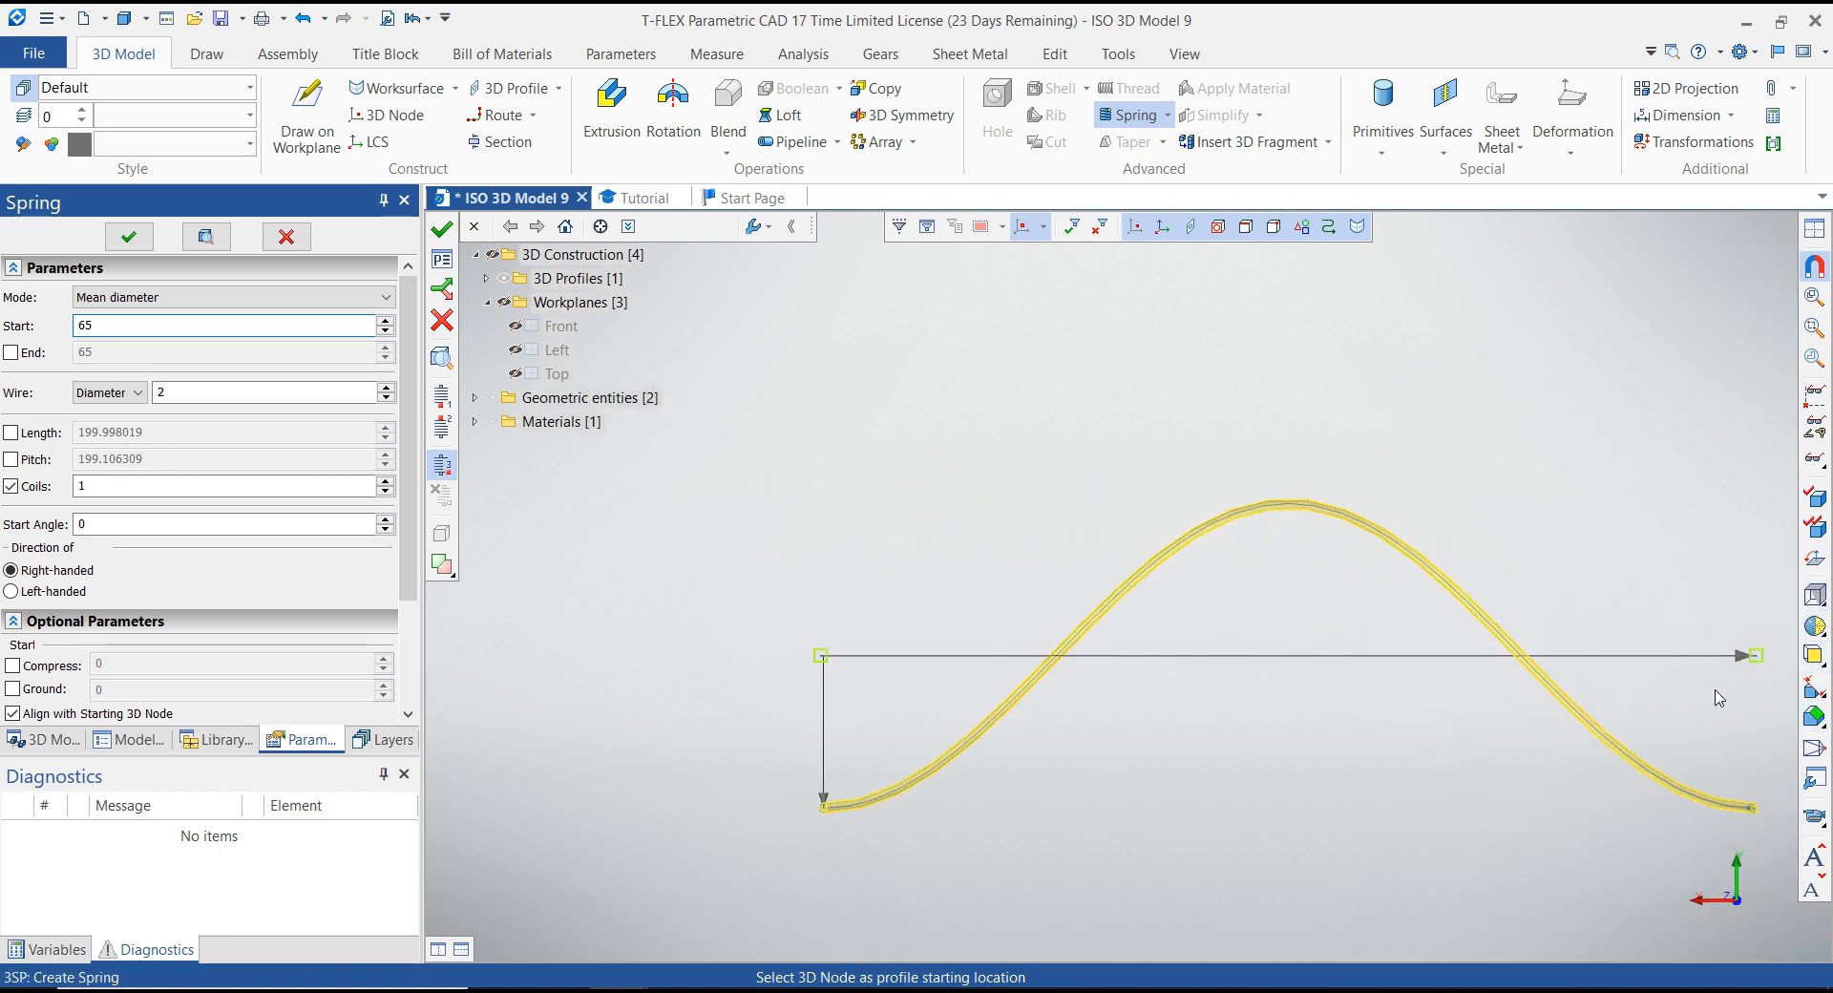
pyautogui.click(1815, 655)
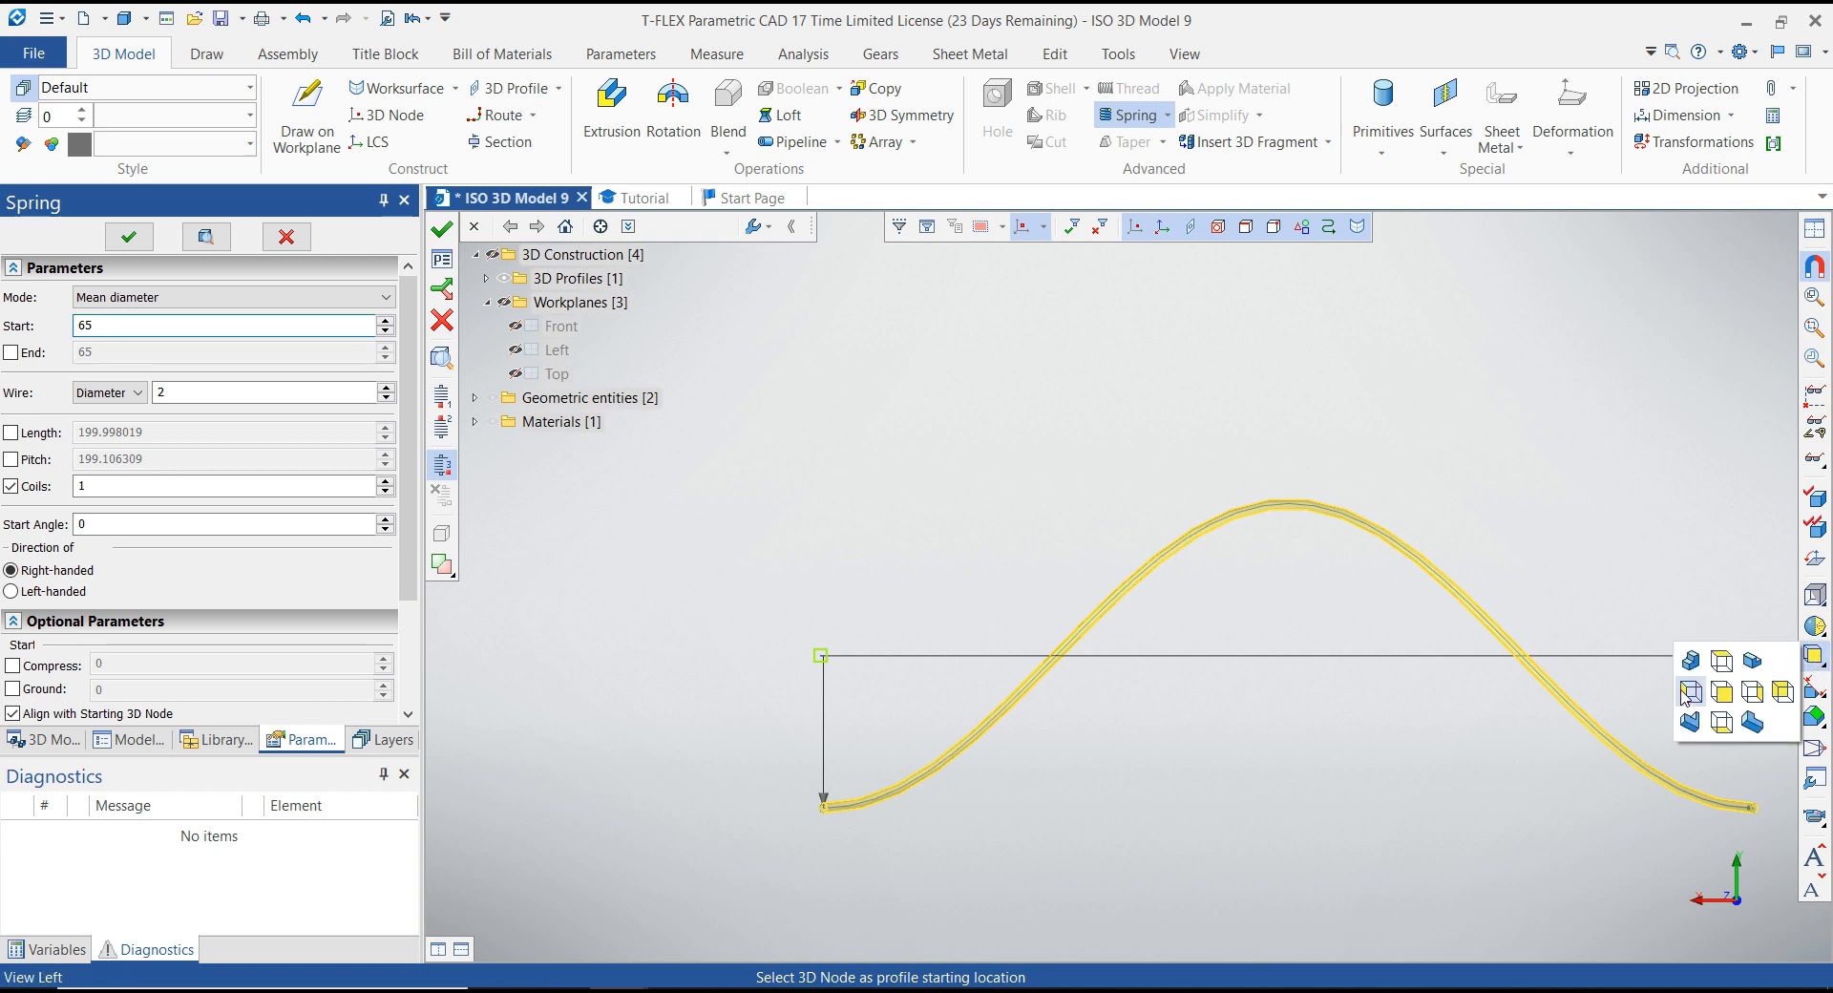
pyautogui.scroll(-4, 820, 449)
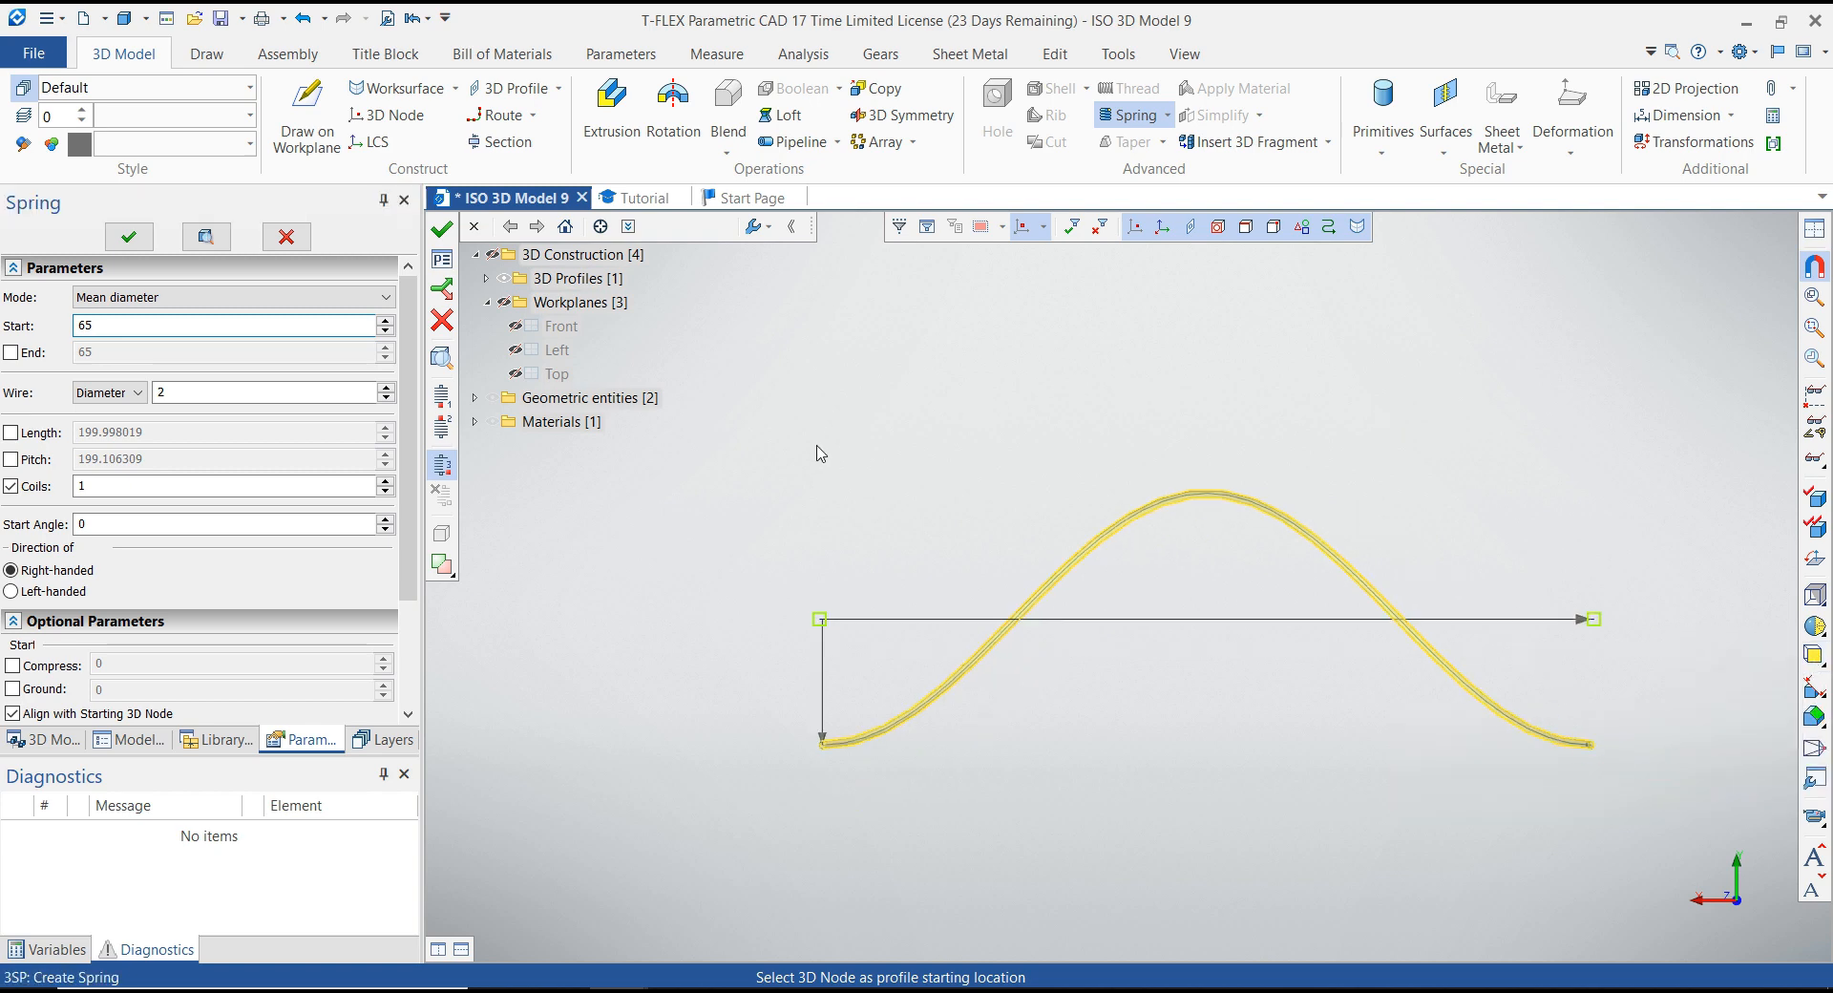
pyautogui.scroll(2, 1063, 610)
pyautogui.scroll(1, 985, 609)
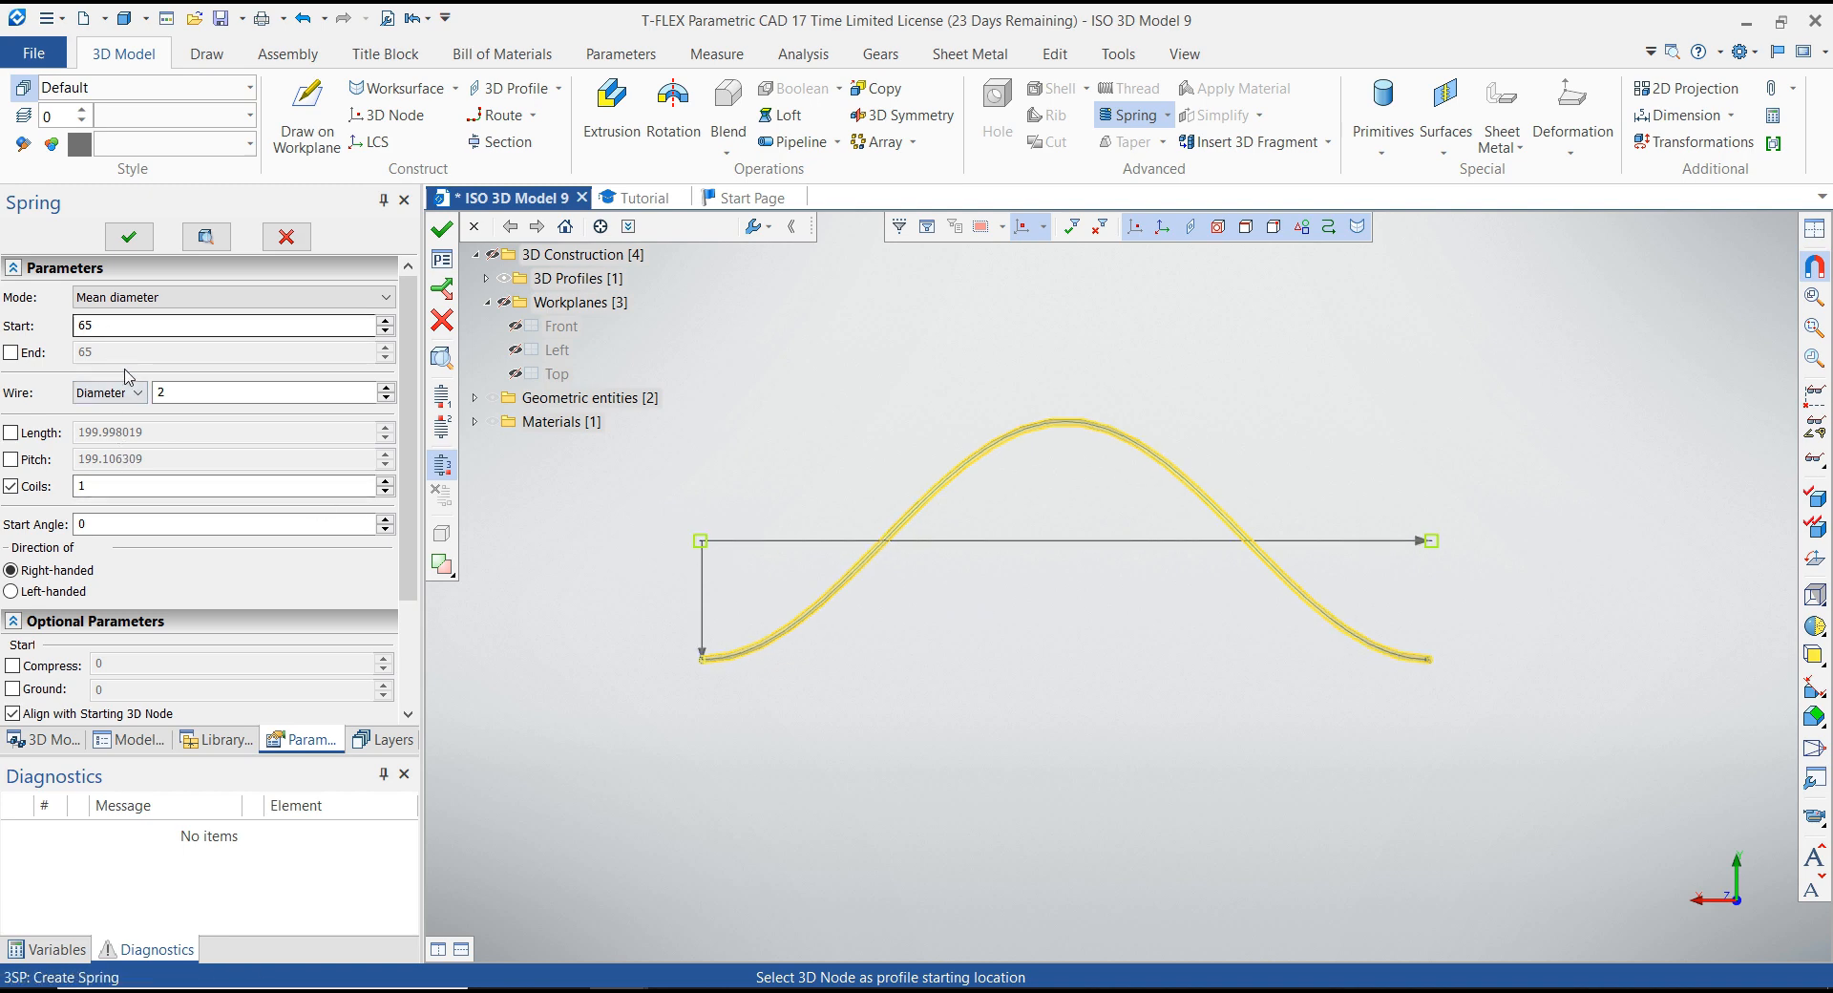
pyautogui.click(192, 394)
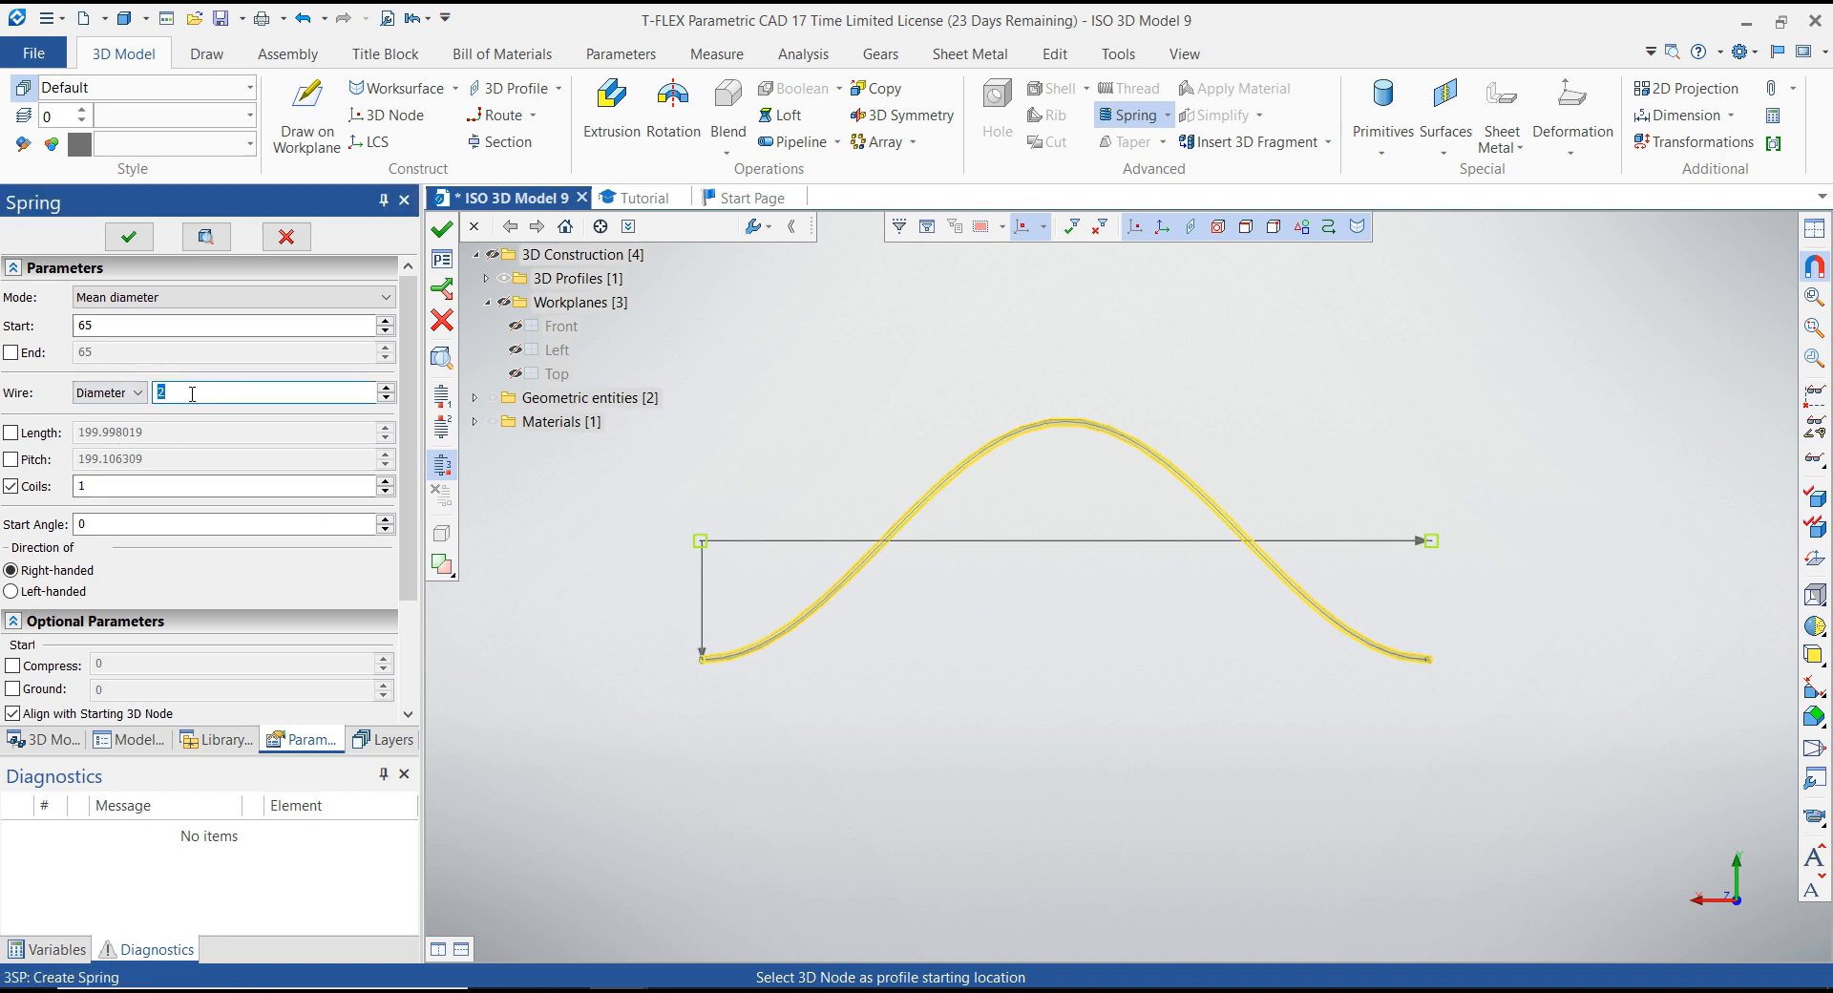
pyautogui.write('8')
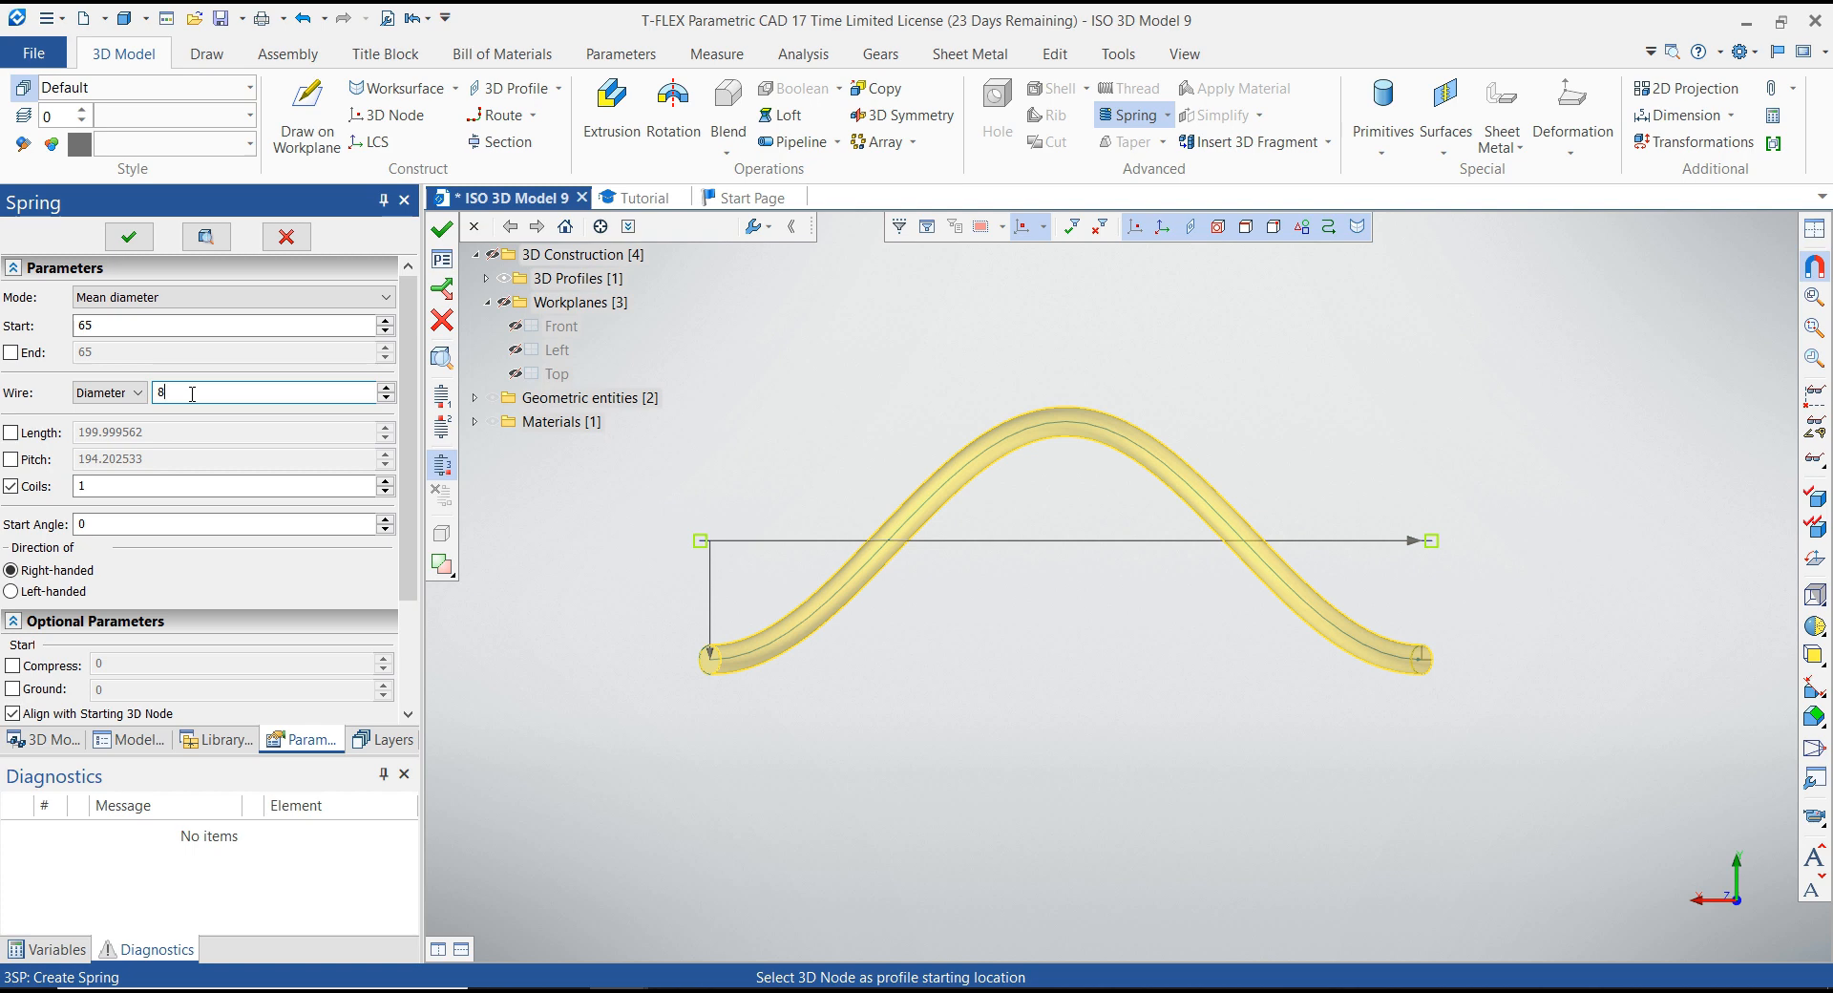
# Enable the spring's pitch parameter, then define the spring with 12 coils and a pitch of 15.
pyautogui.click(10, 459)
pyautogui.click(97, 488)
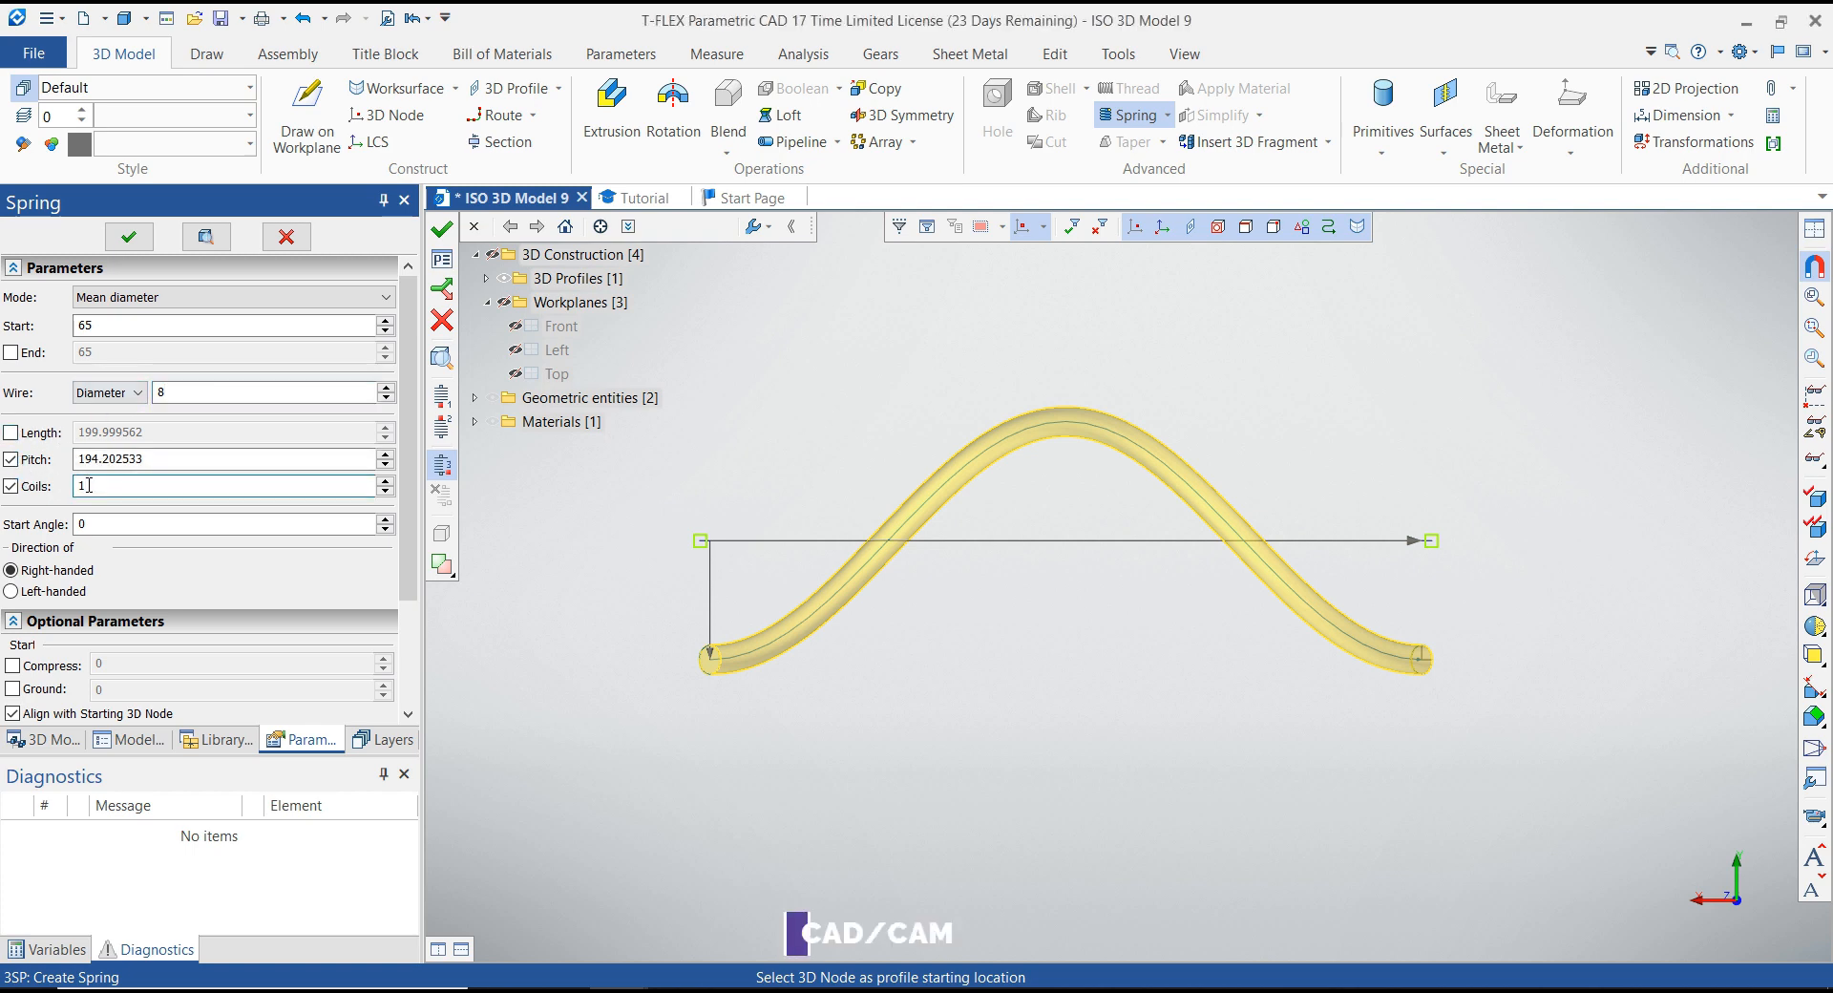
pyautogui.doubleClick(98, 488)
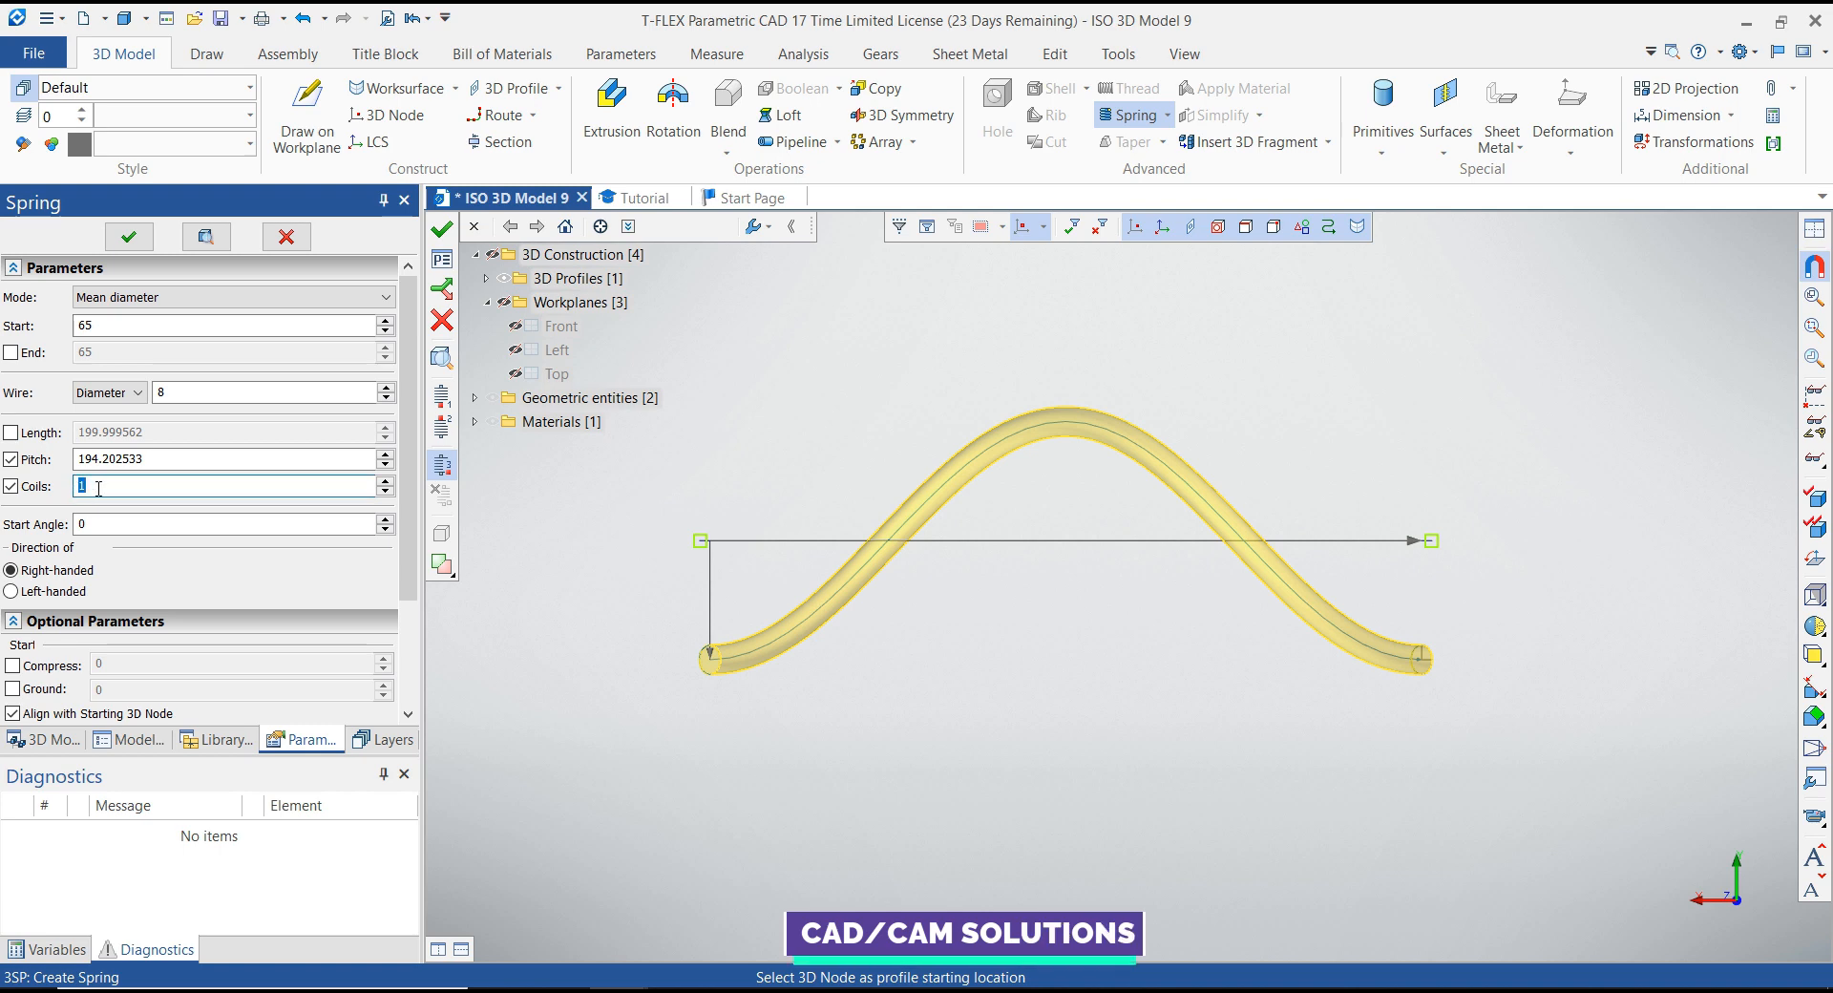
pyautogui.write('12')
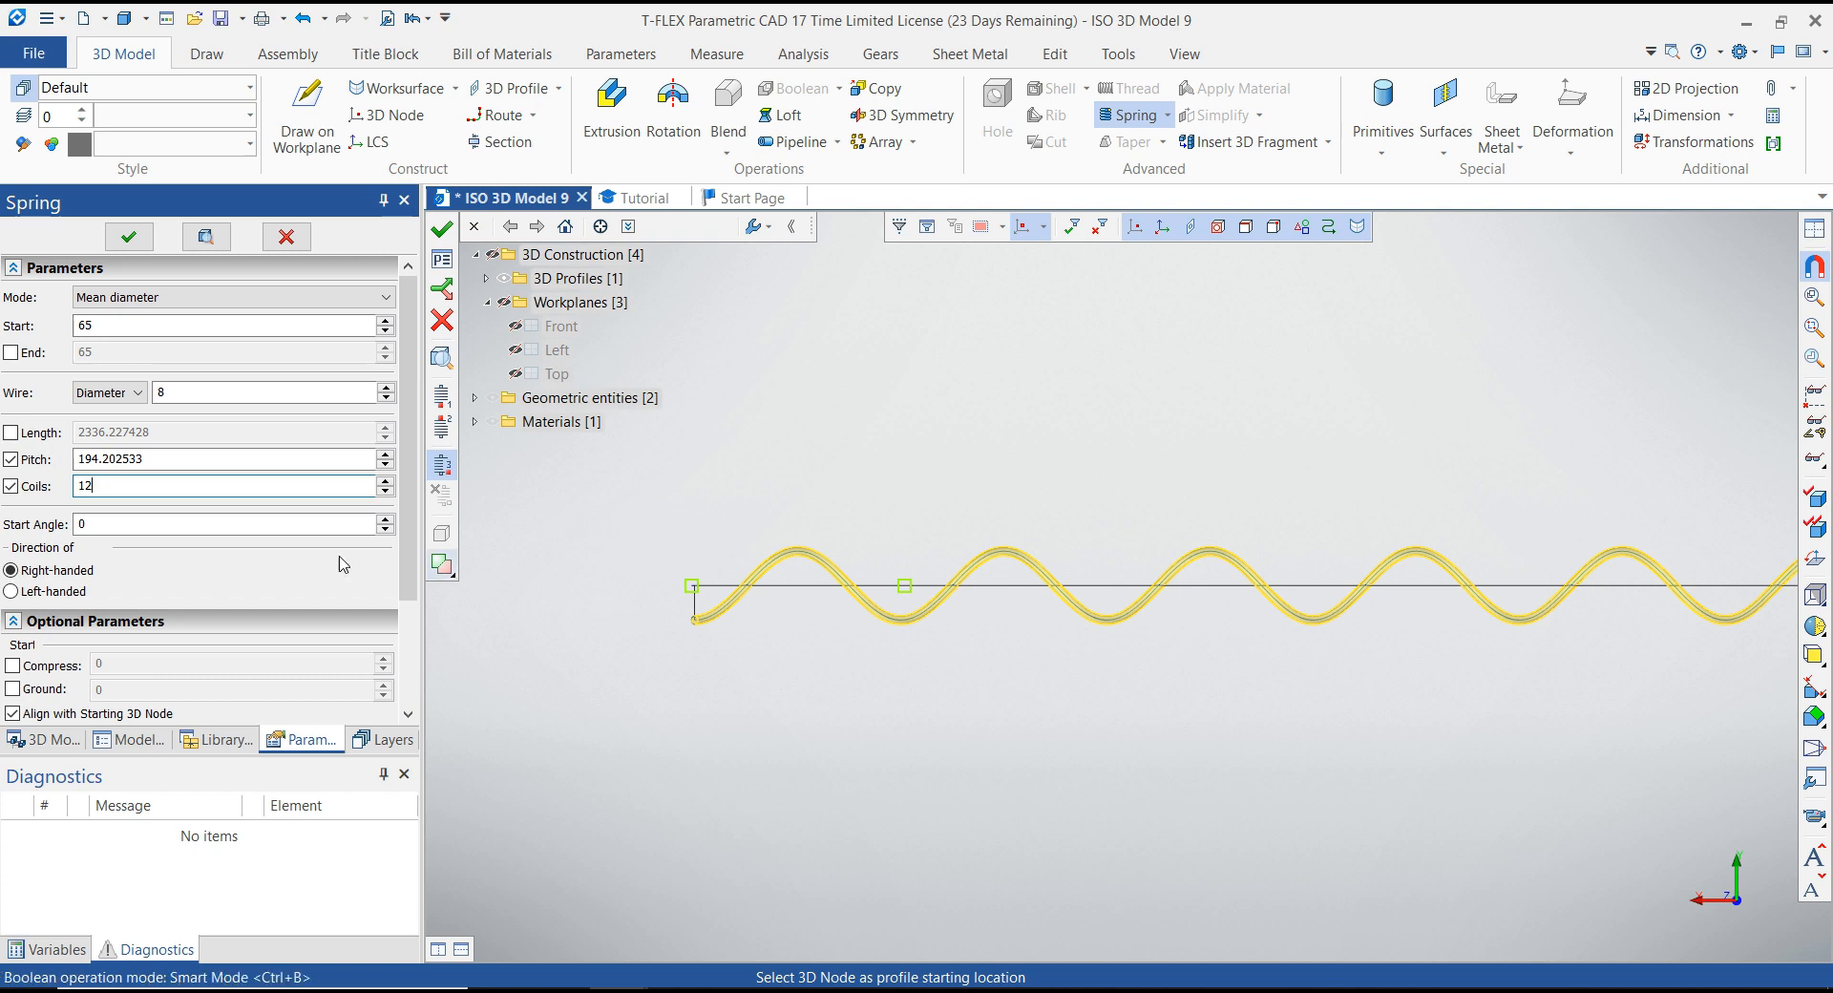
pyautogui.doubleClick(165, 462)
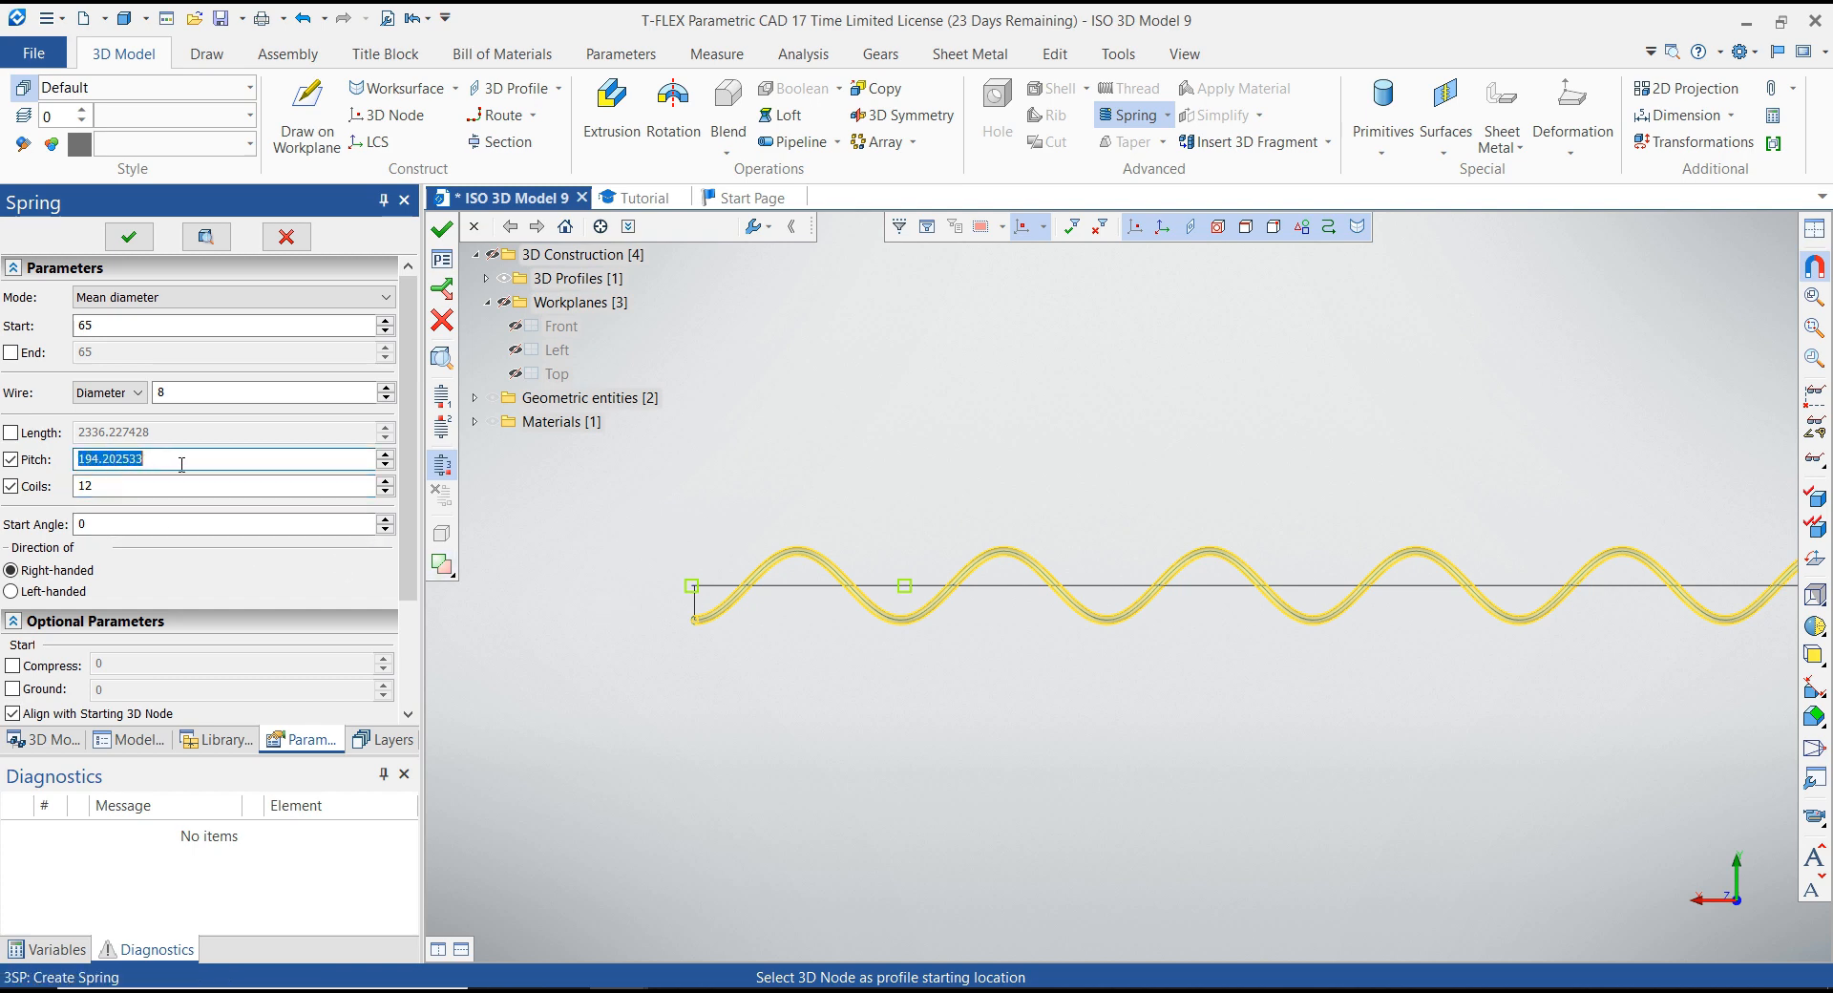
pyautogui.write('15')
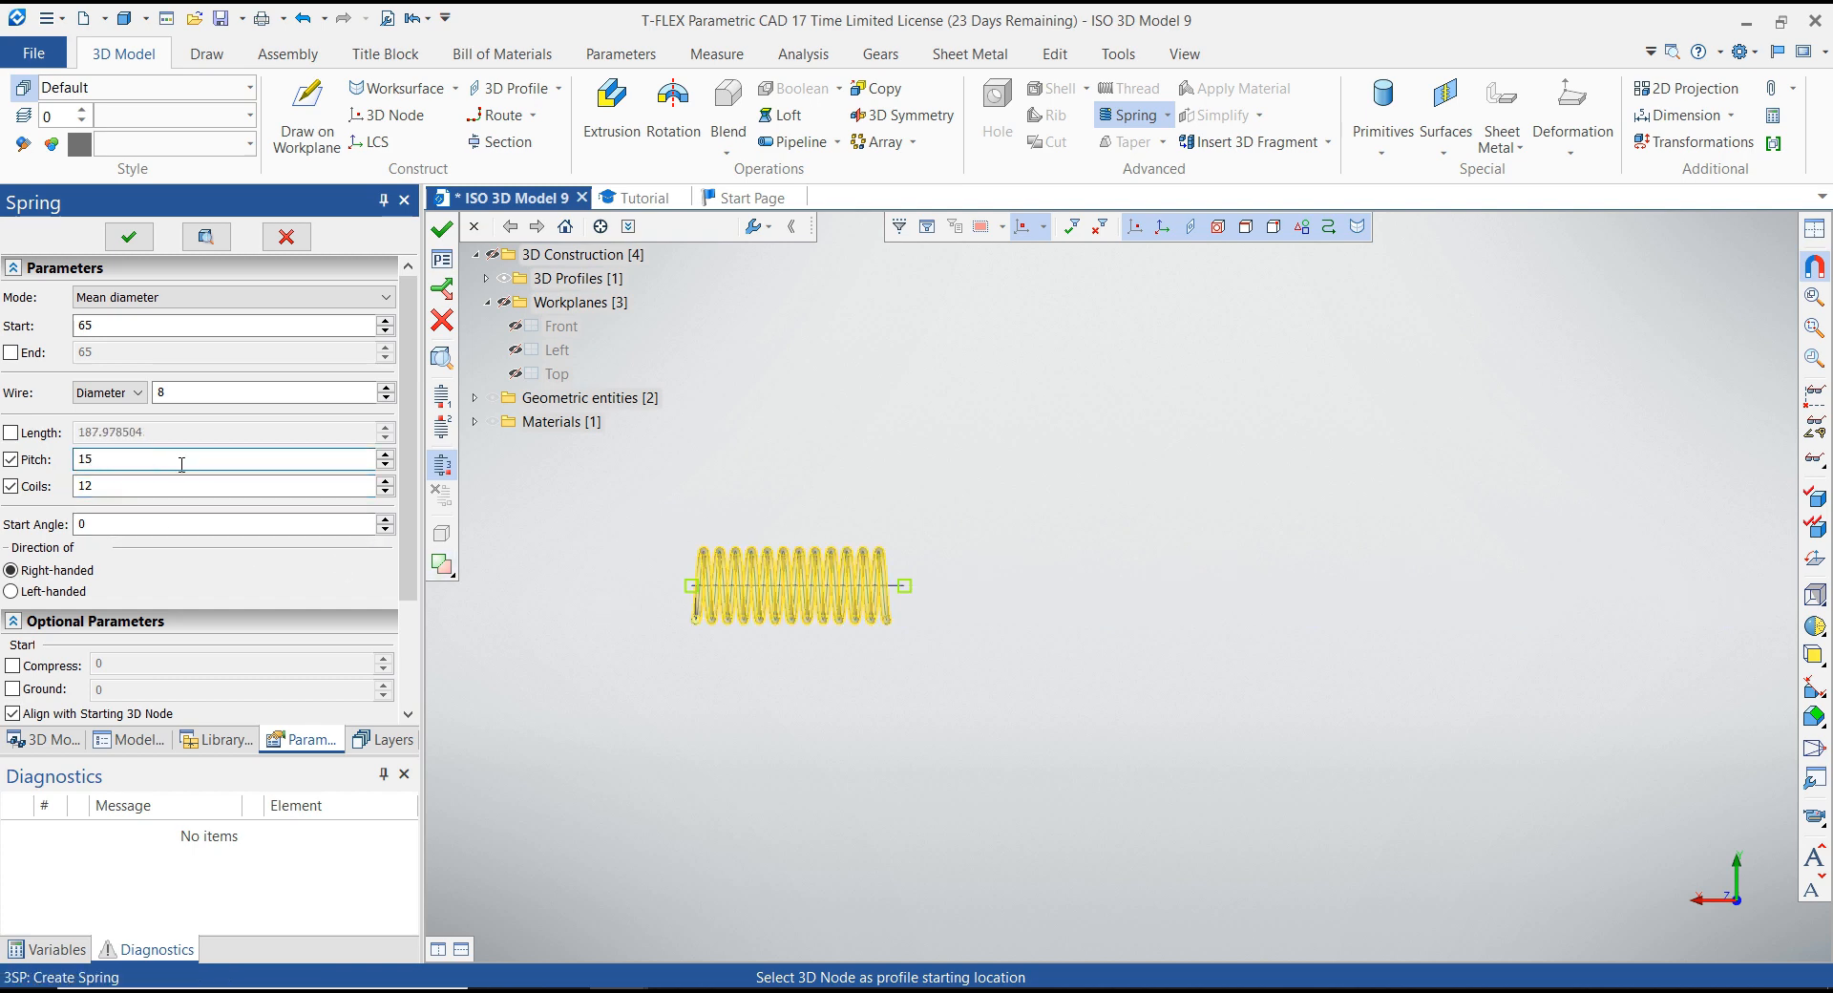
# Set the spring's pitch to 20.
pyautogui.scroll(5, 747, 601)
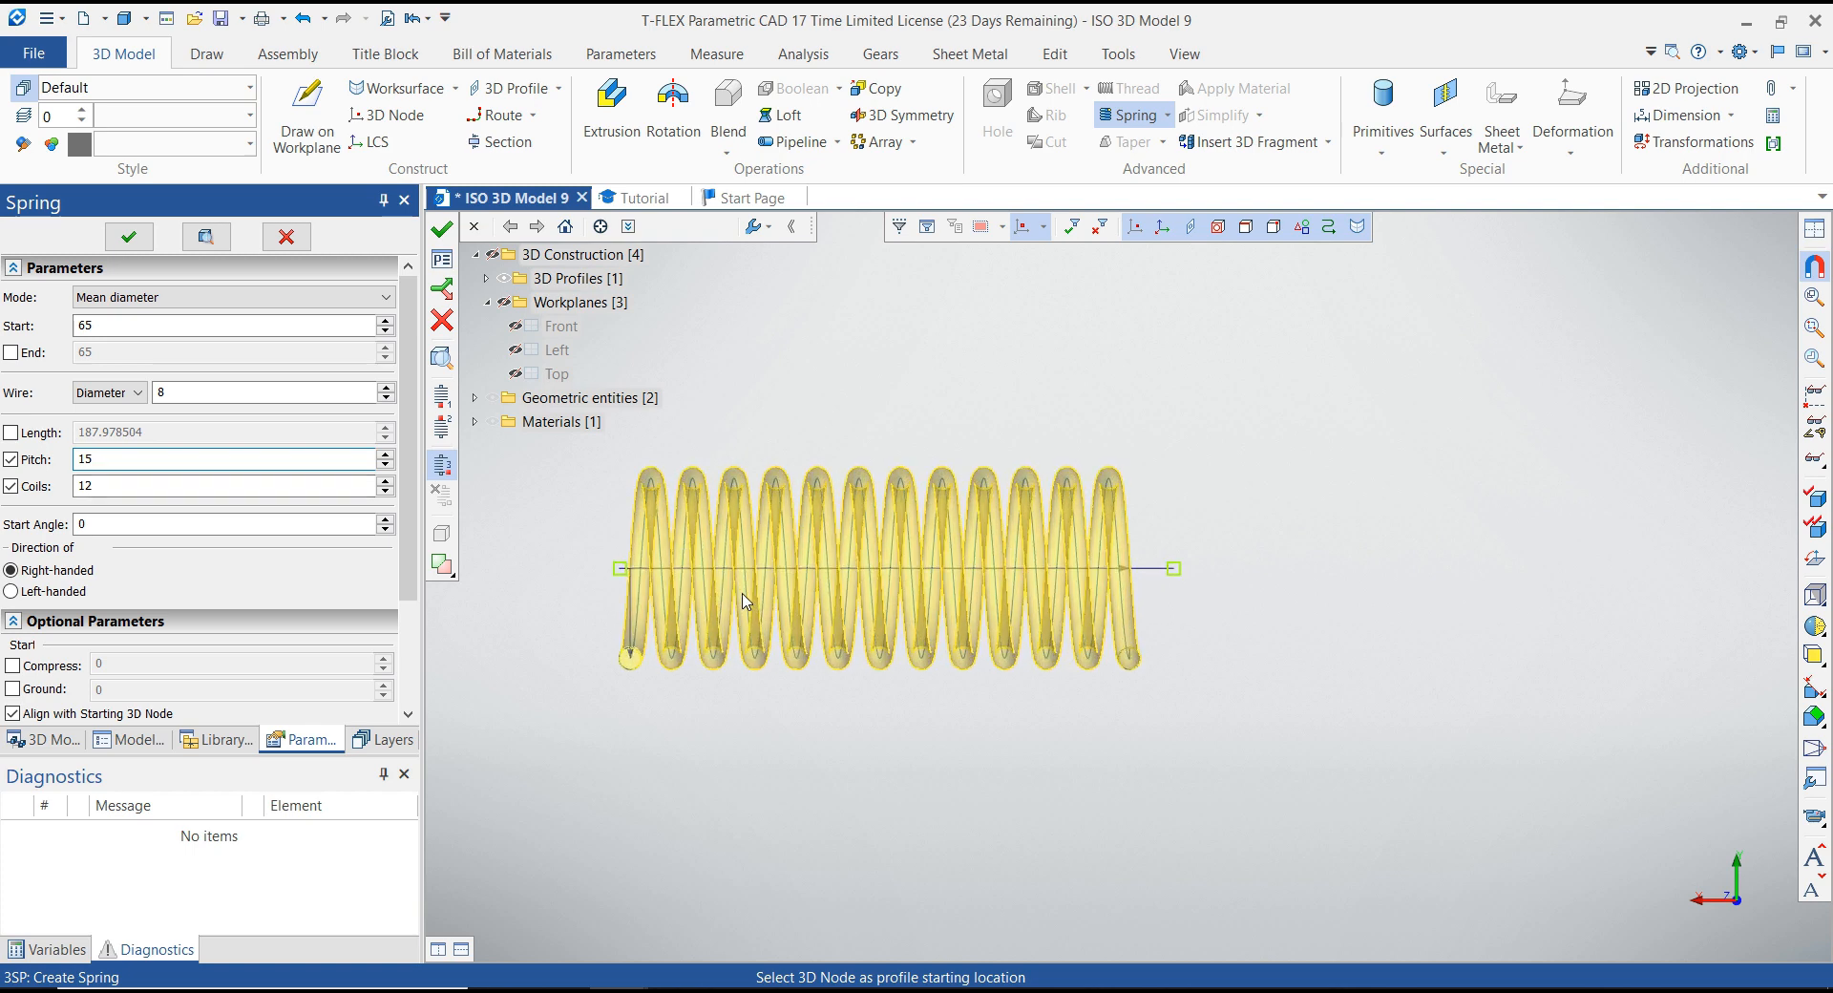
pyautogui.click(107, 487)
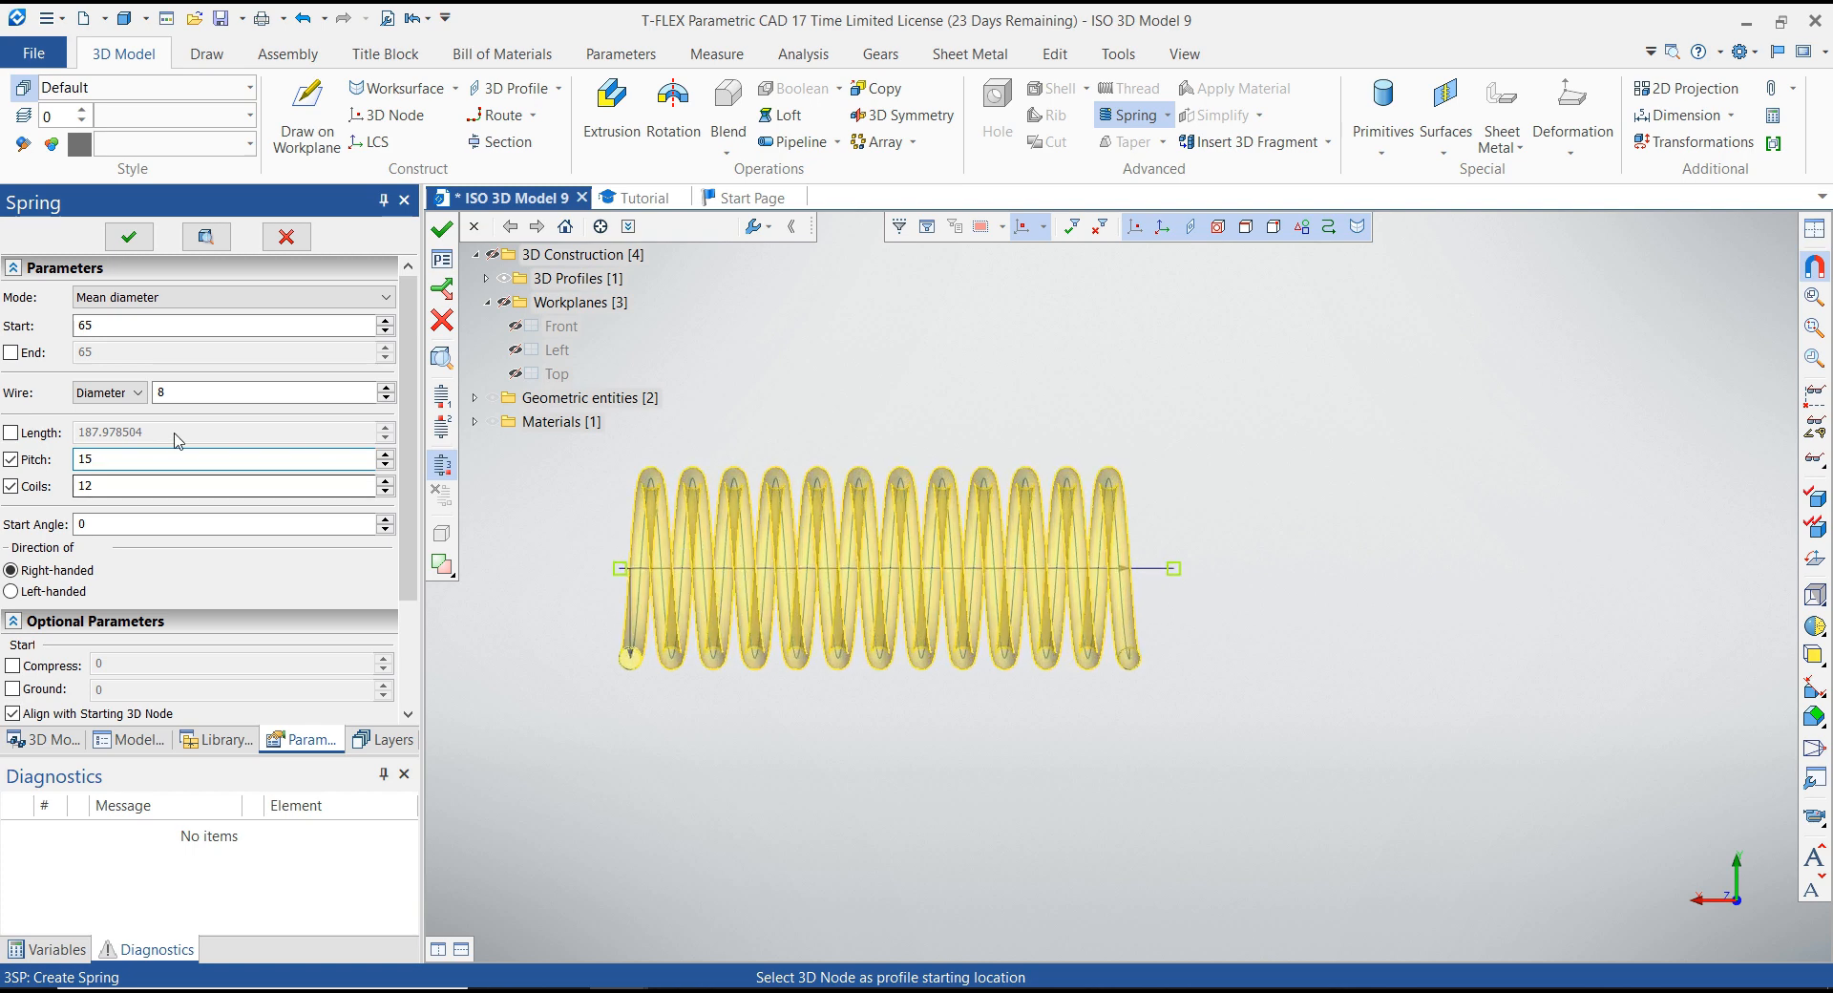
pyautogui.doubleClick(113, 459)
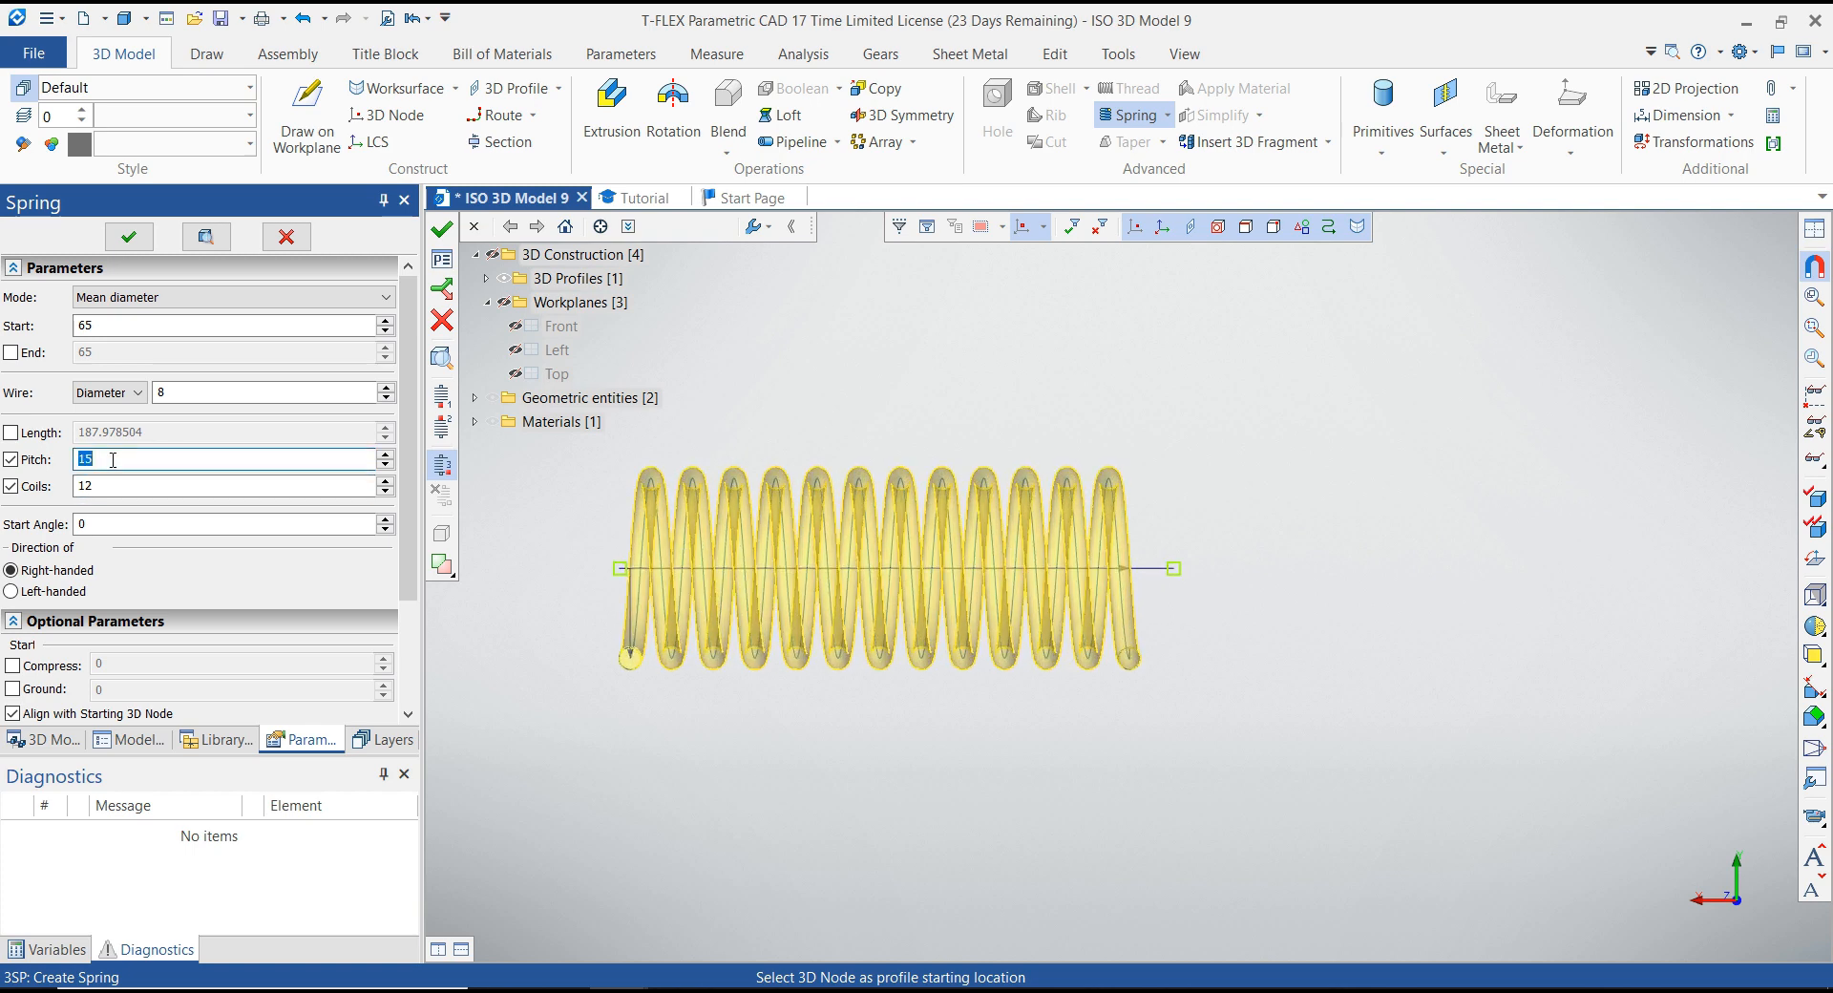
pyautogui.write('20')
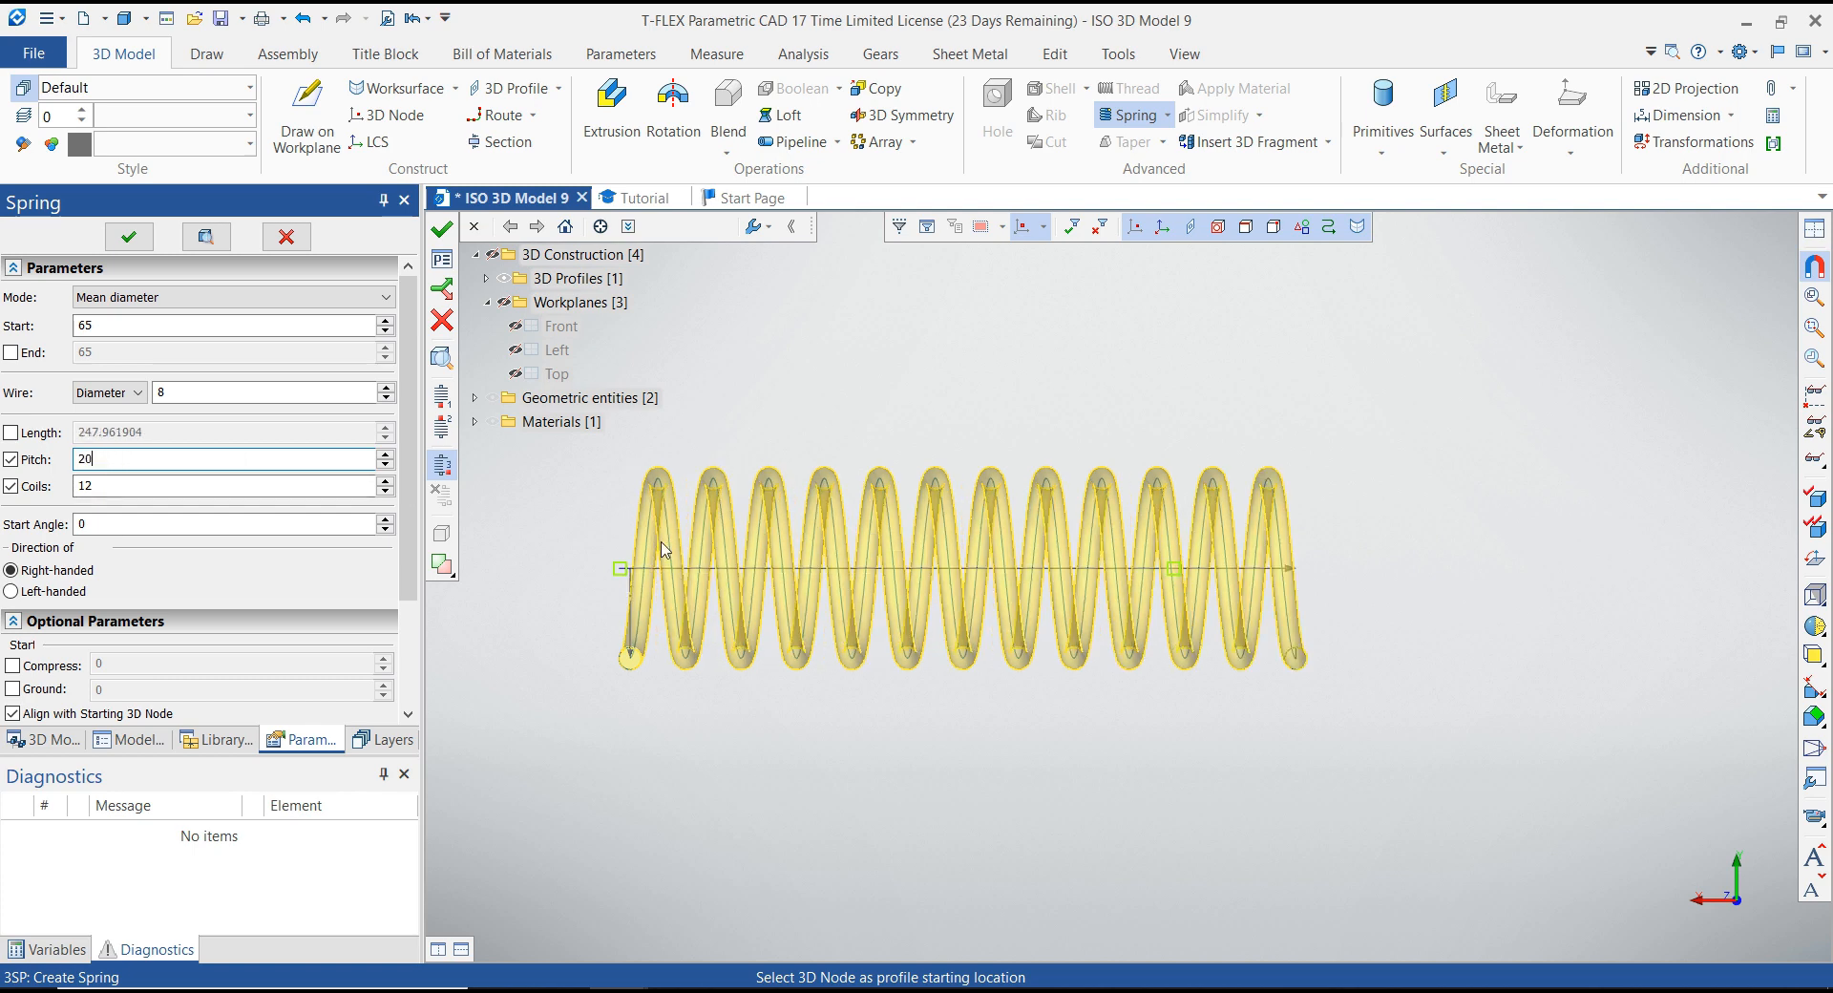
pyautogui.scroll(1, 556, 550)
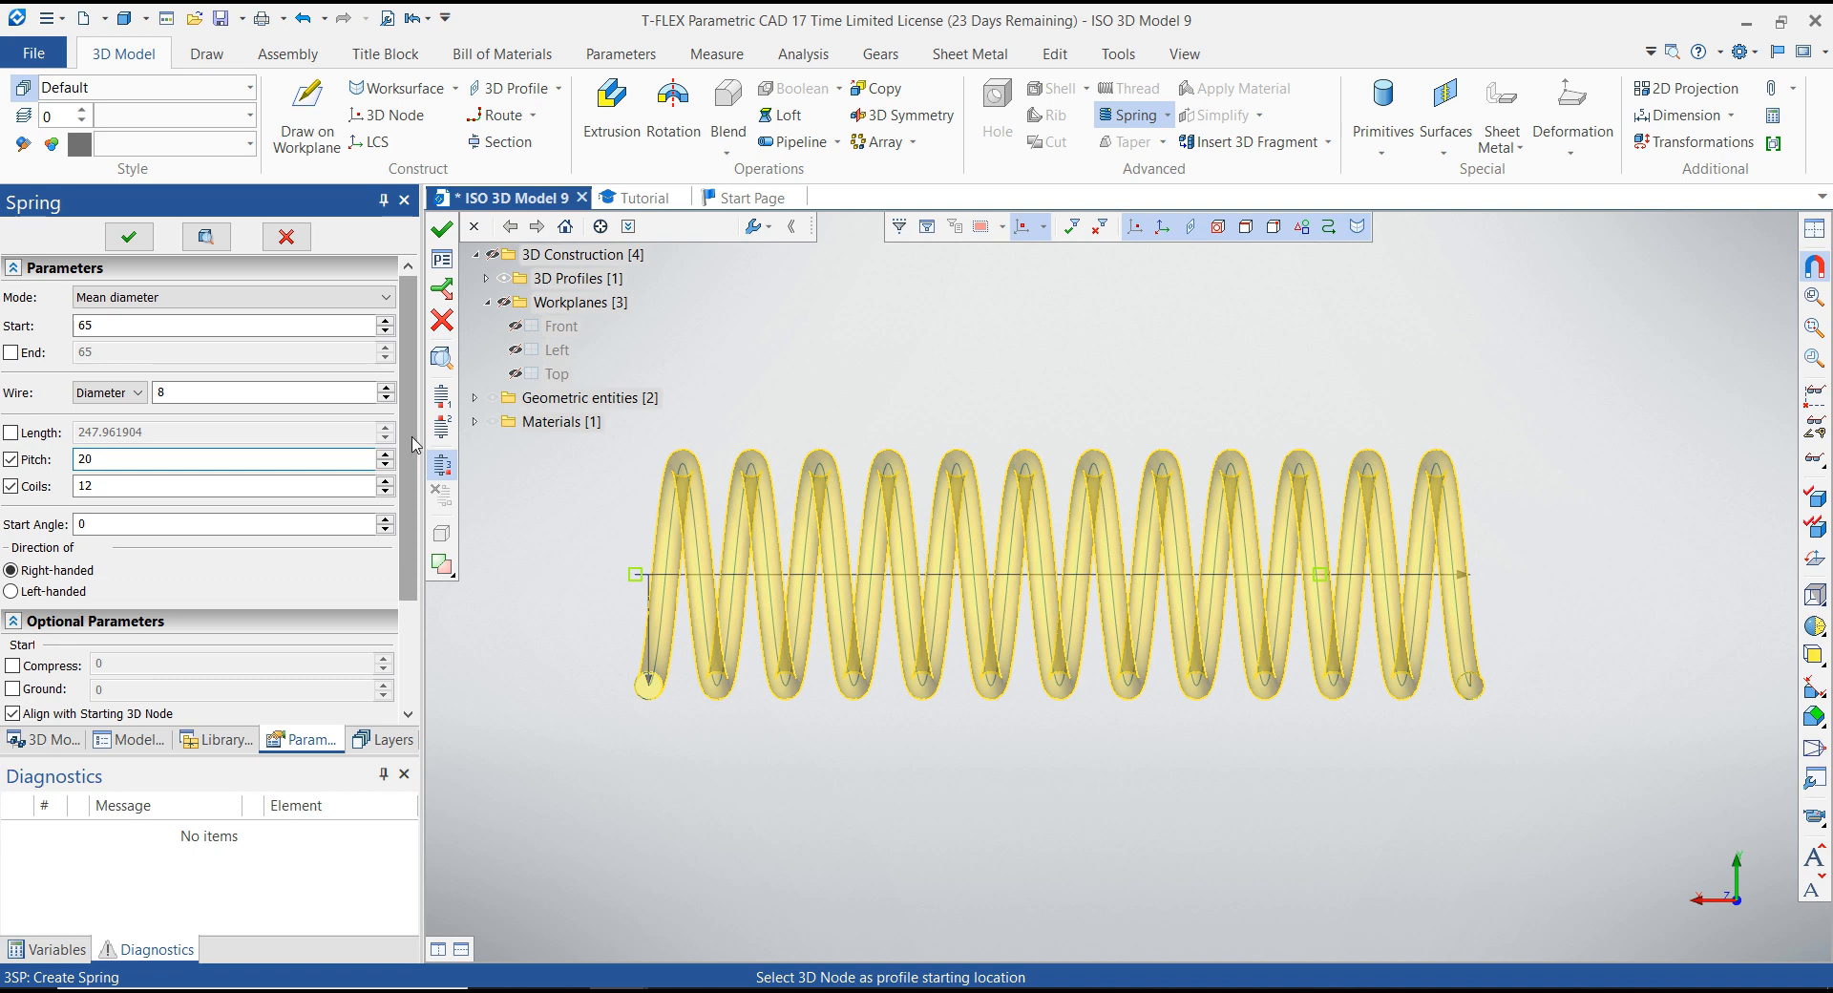
# Enable compression at the start of the spring and set it to 3 coils.
pyautogui.moveTo(414, 445); pyautogui.dragTo(411, 501)
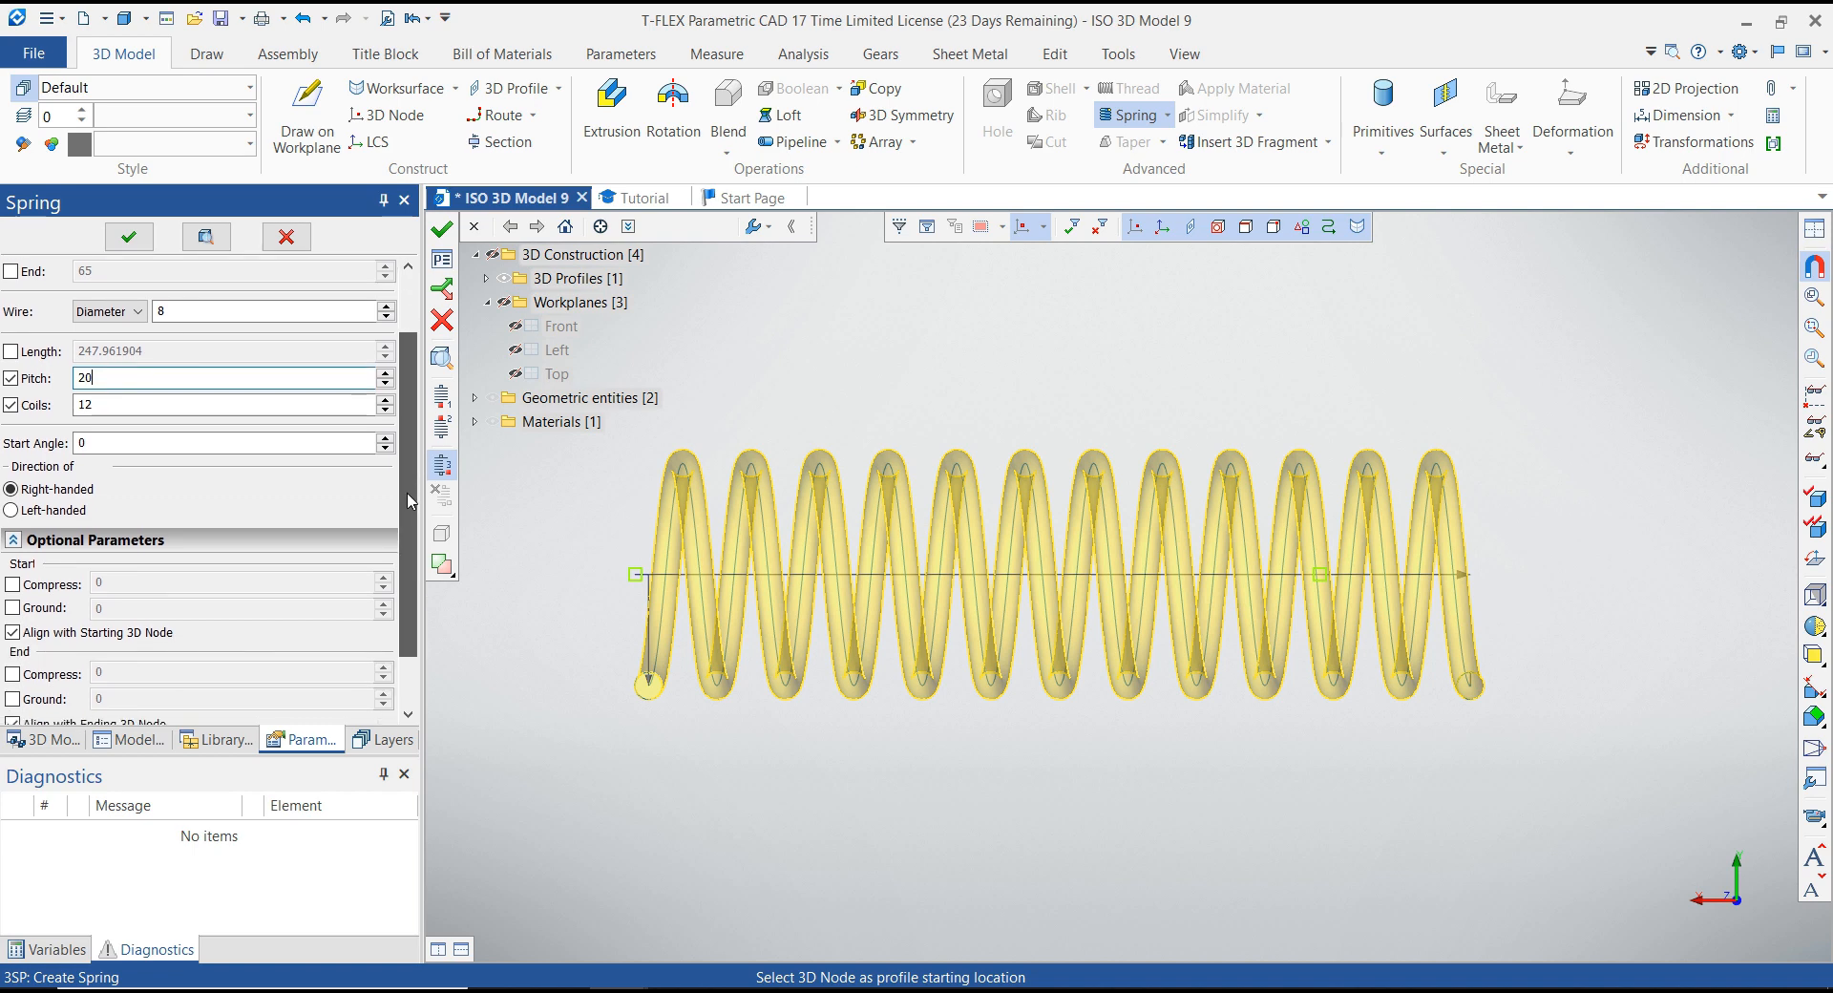
pyautogui.click(81, 445)
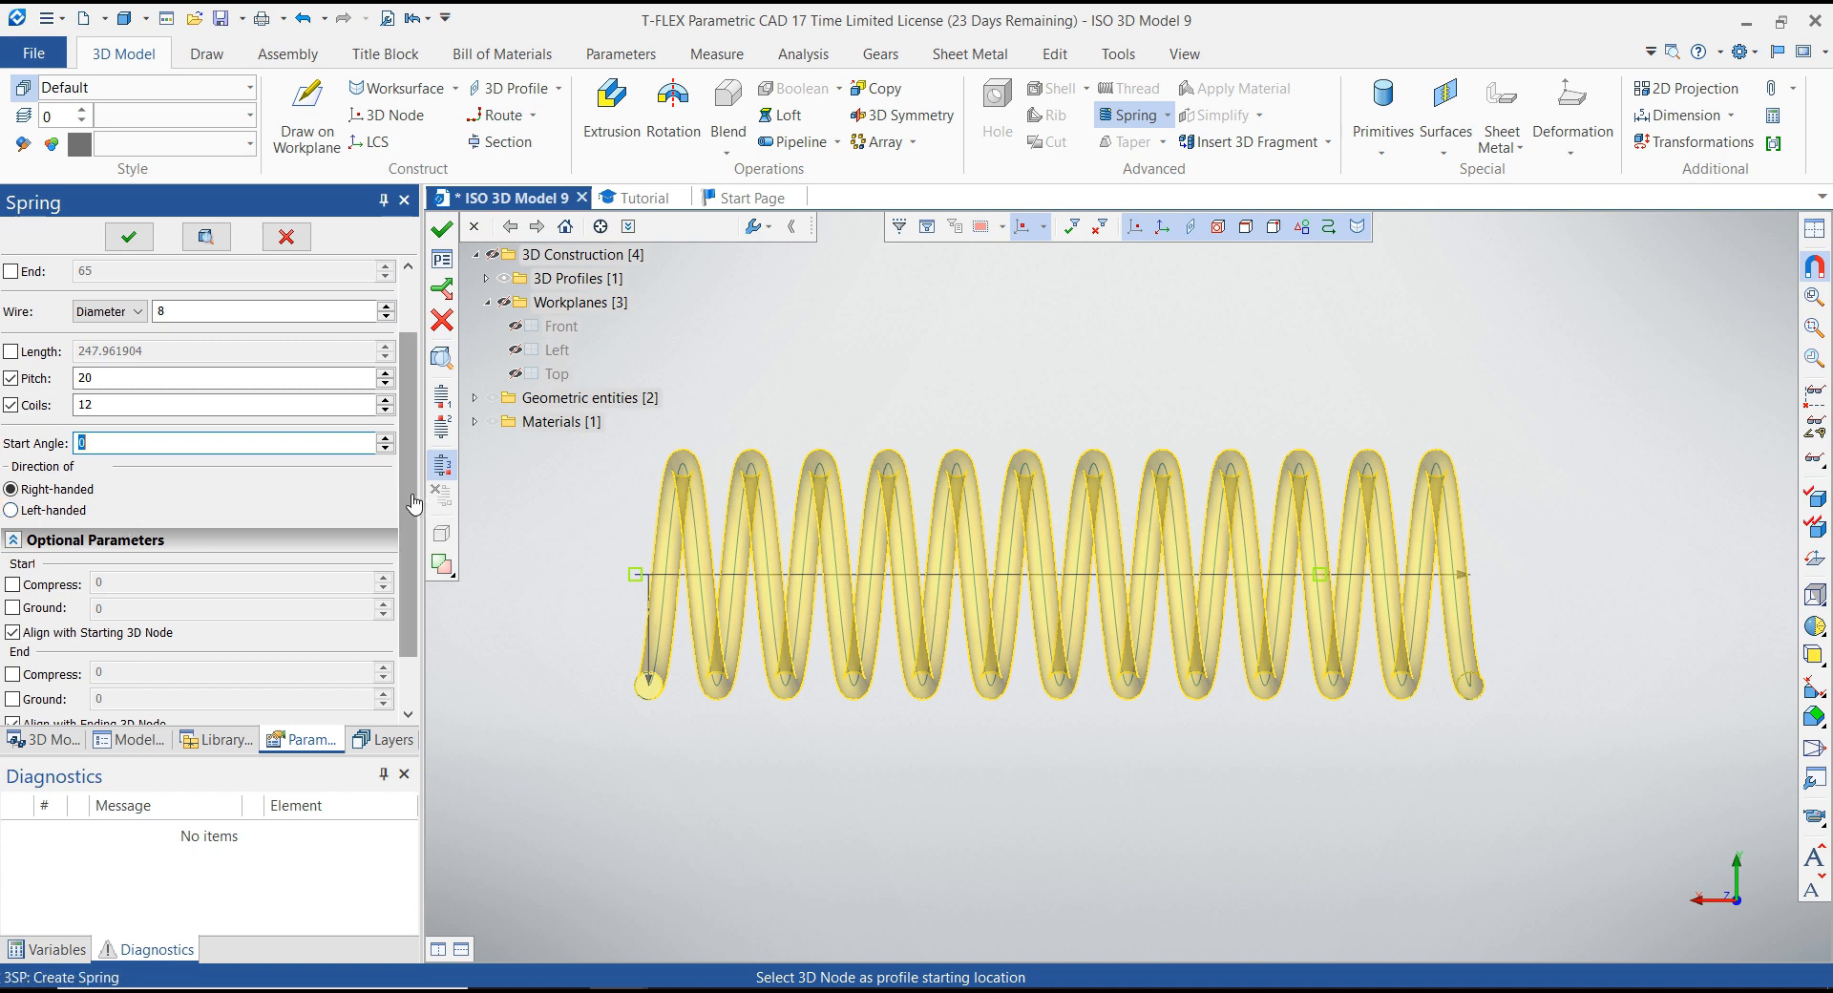
pyautogui.moveTo(411, 506); pyautogui.dragTo(411, 573)
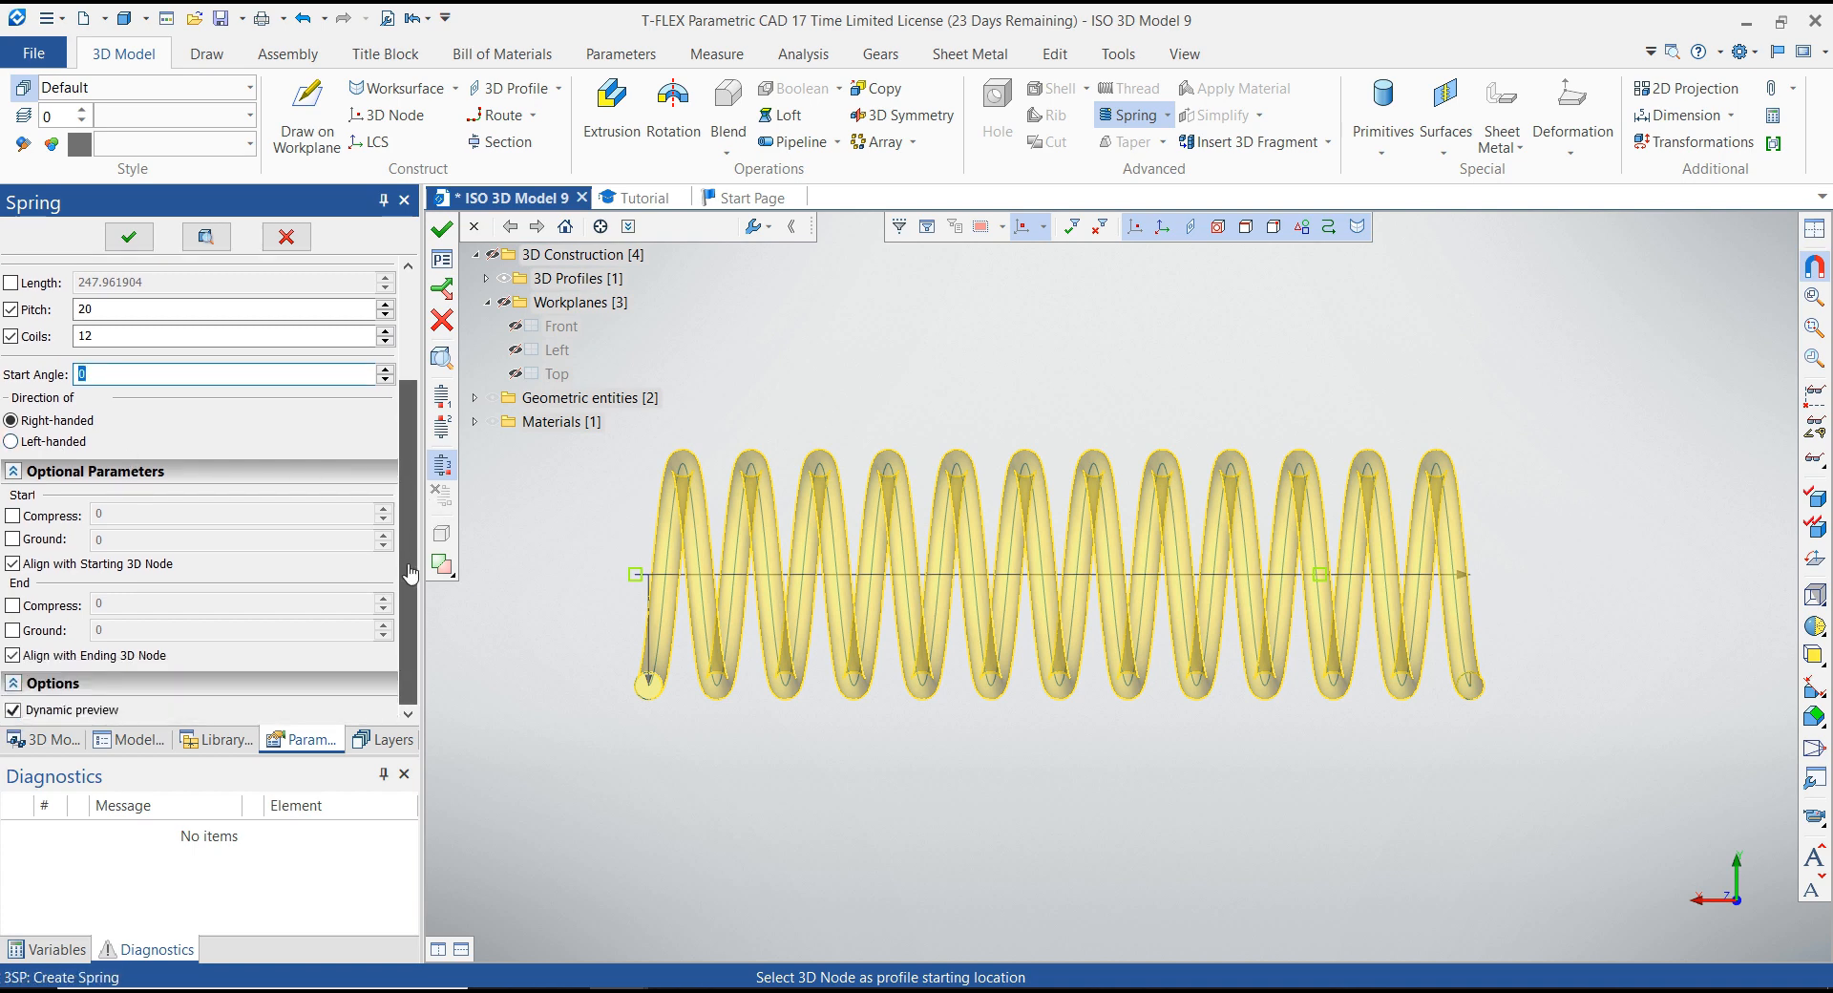
pyautogui.click(13, 516)
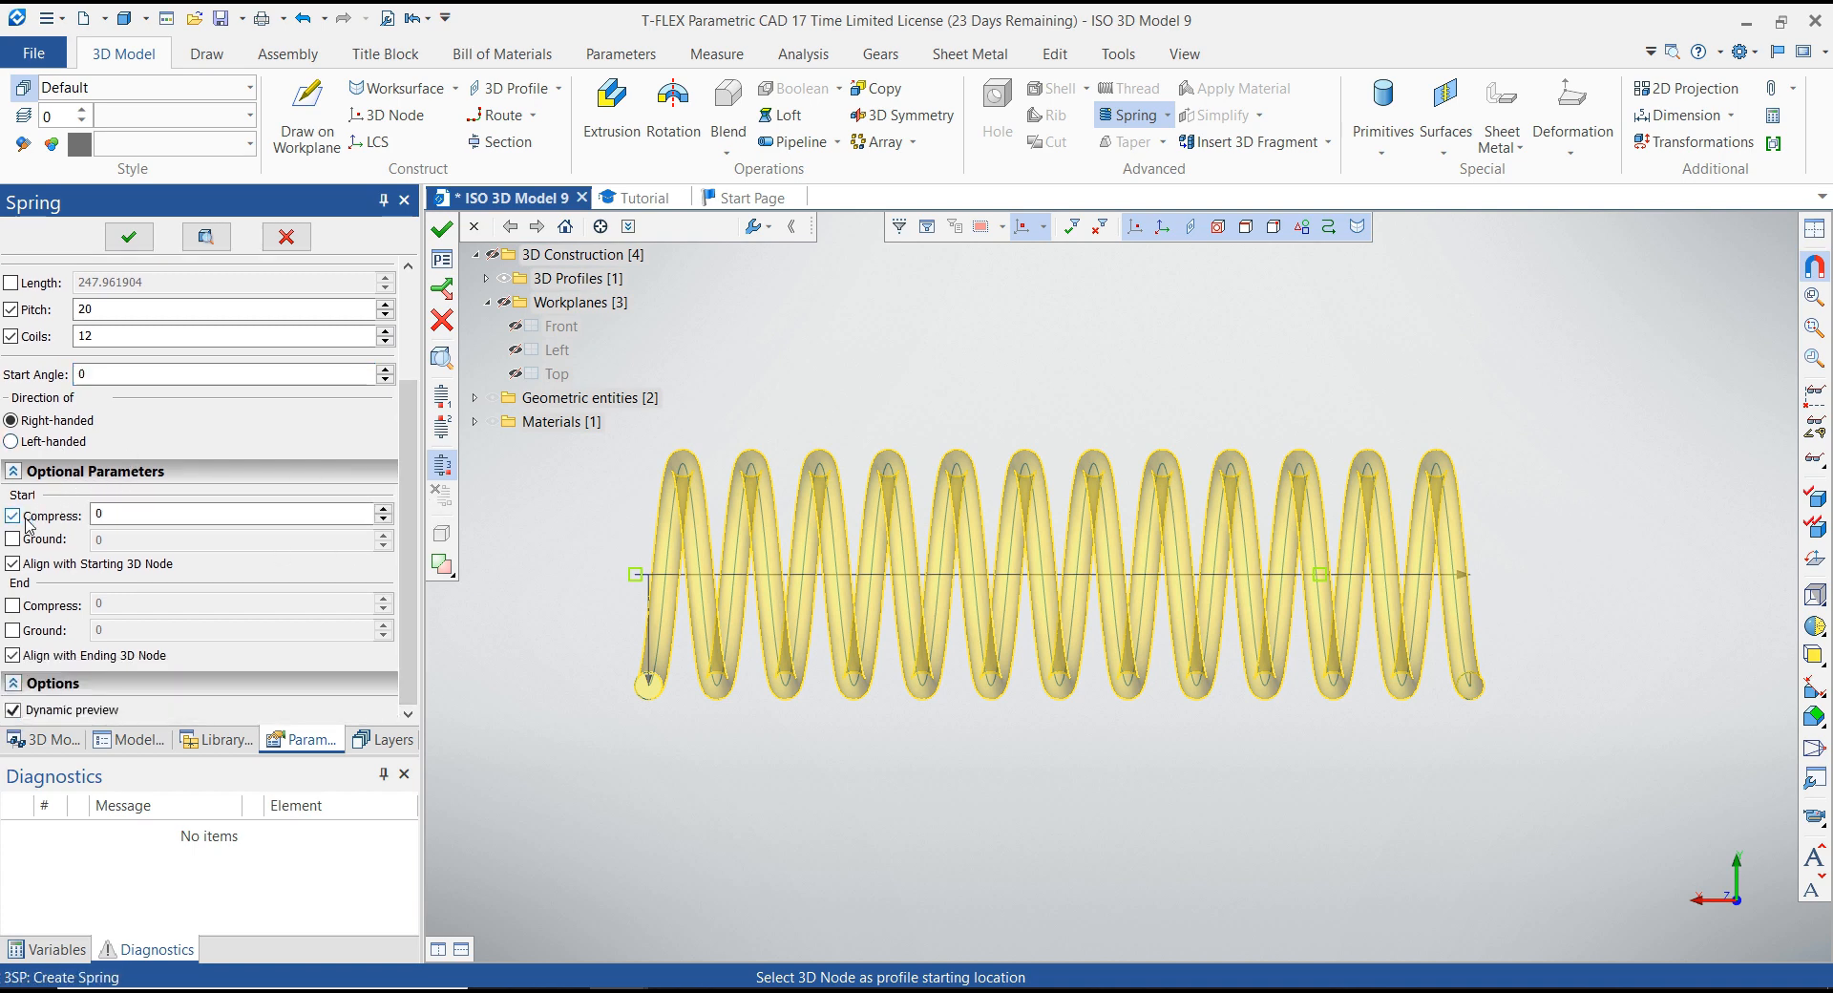
pyautogui.doubleClick(101, 515)
pyautogui.write('3')
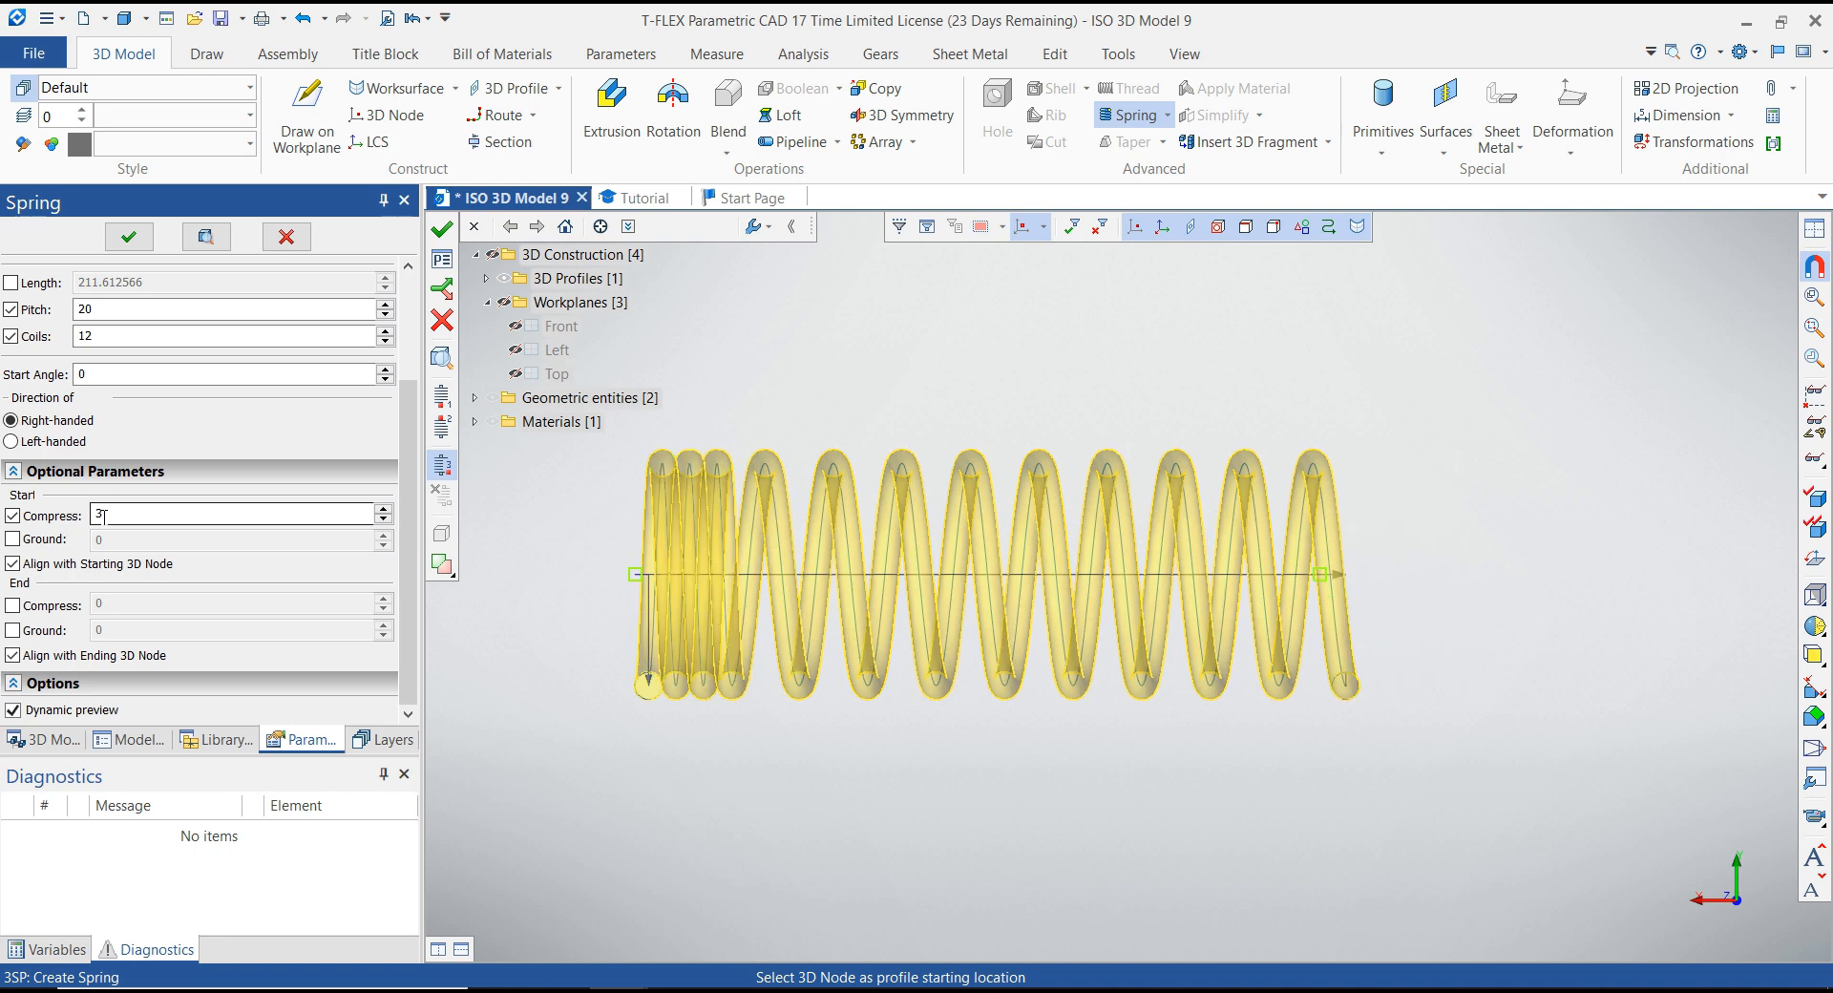
pyautogui.scroll(2, 615, 625)
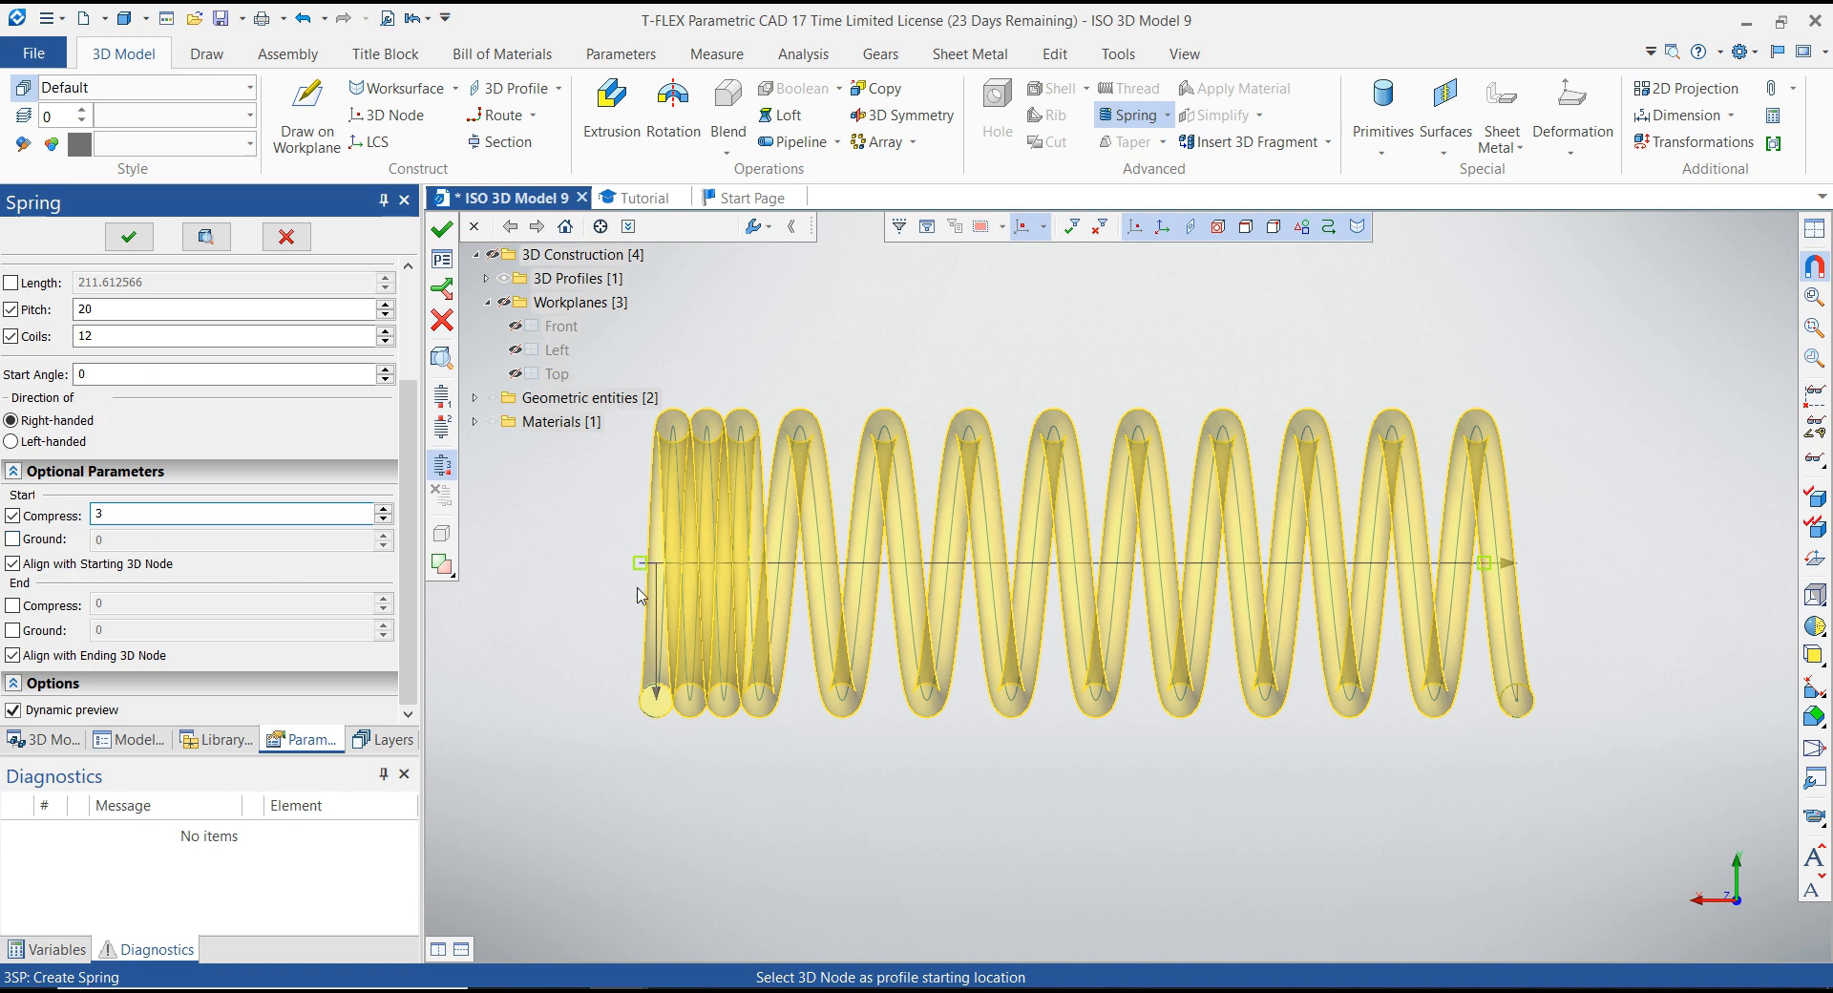
# Enable the Ground option for the start of the spring and set it to 0.5.
pyautogui.click(12, 540)
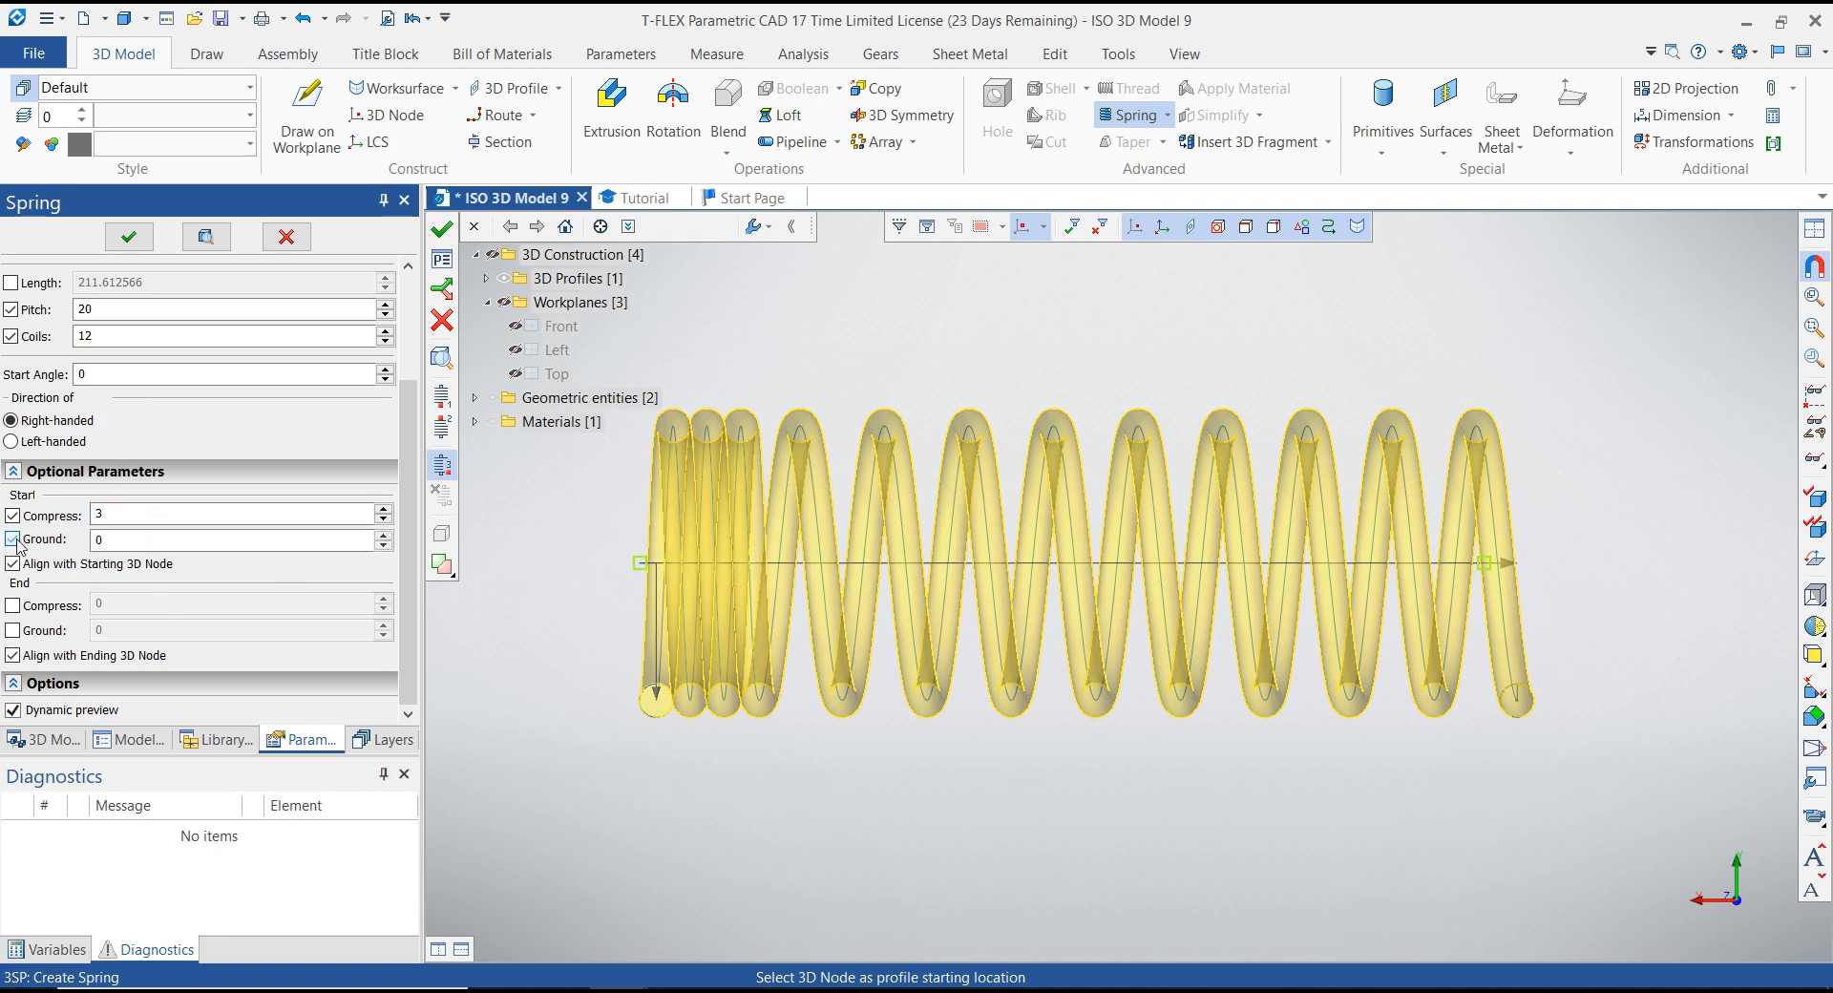
pyautogui.click(112, 539)
pyautogui.write('0')
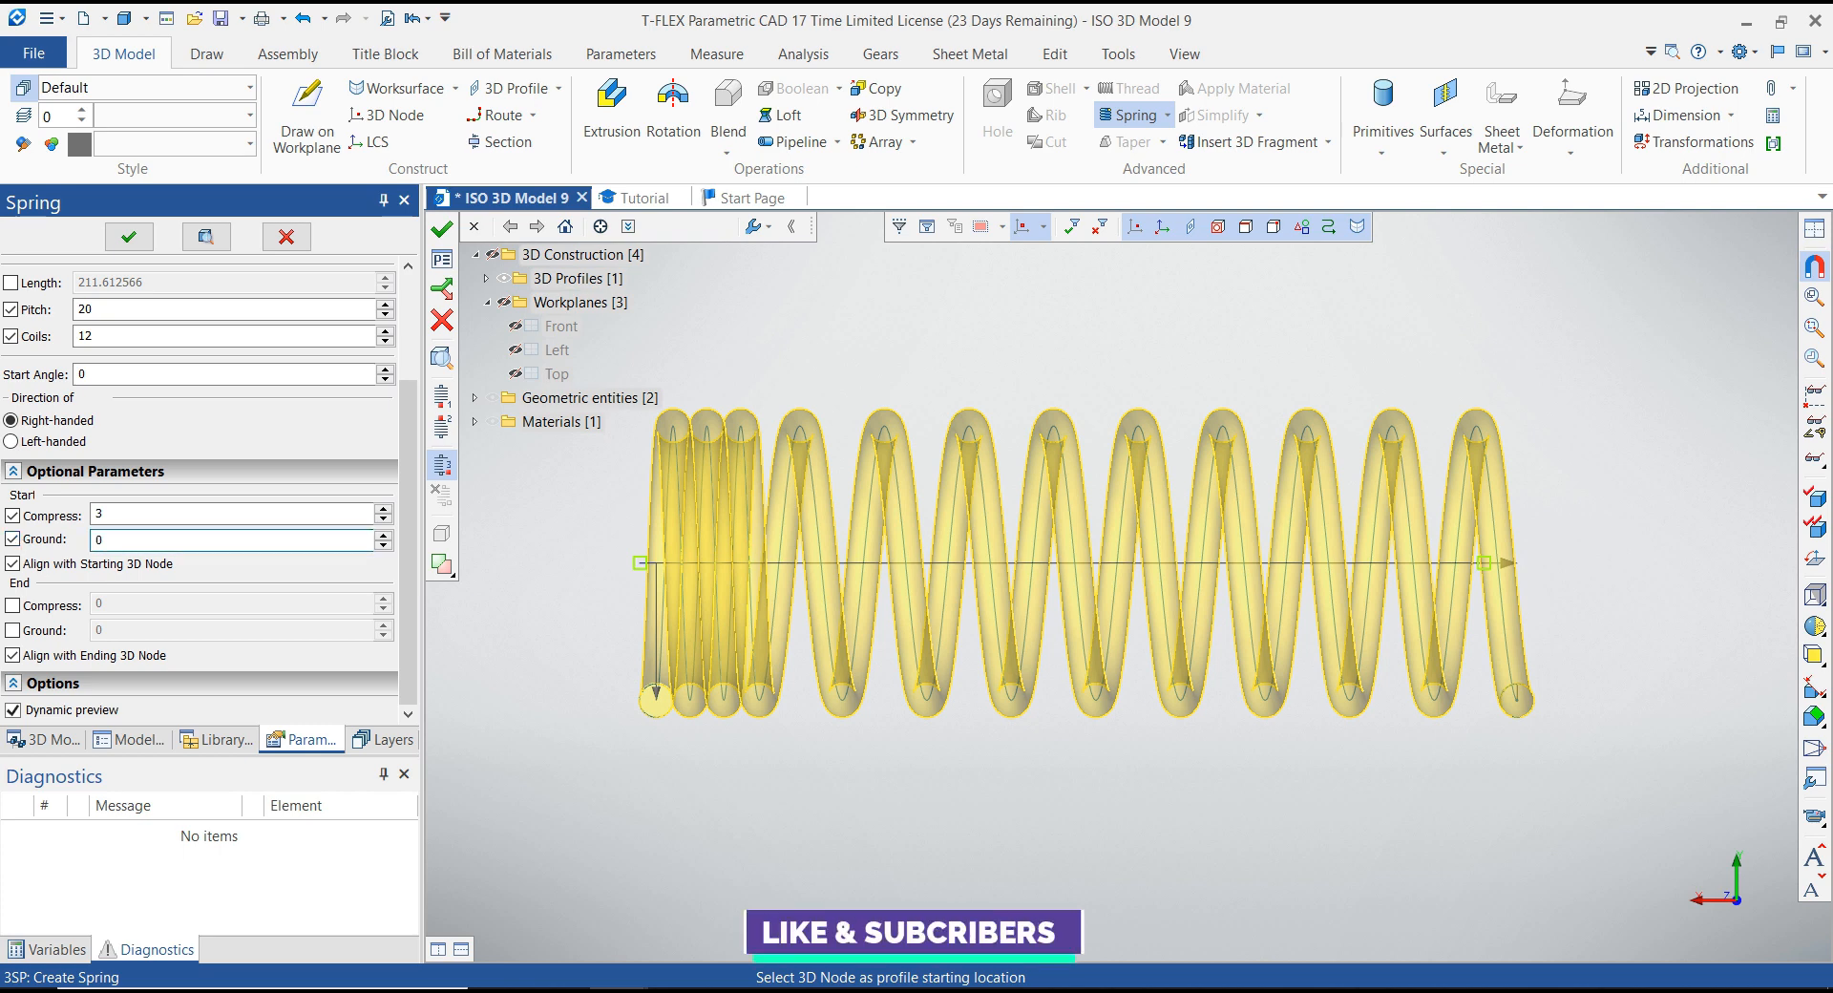
pyautogui.write('.25')
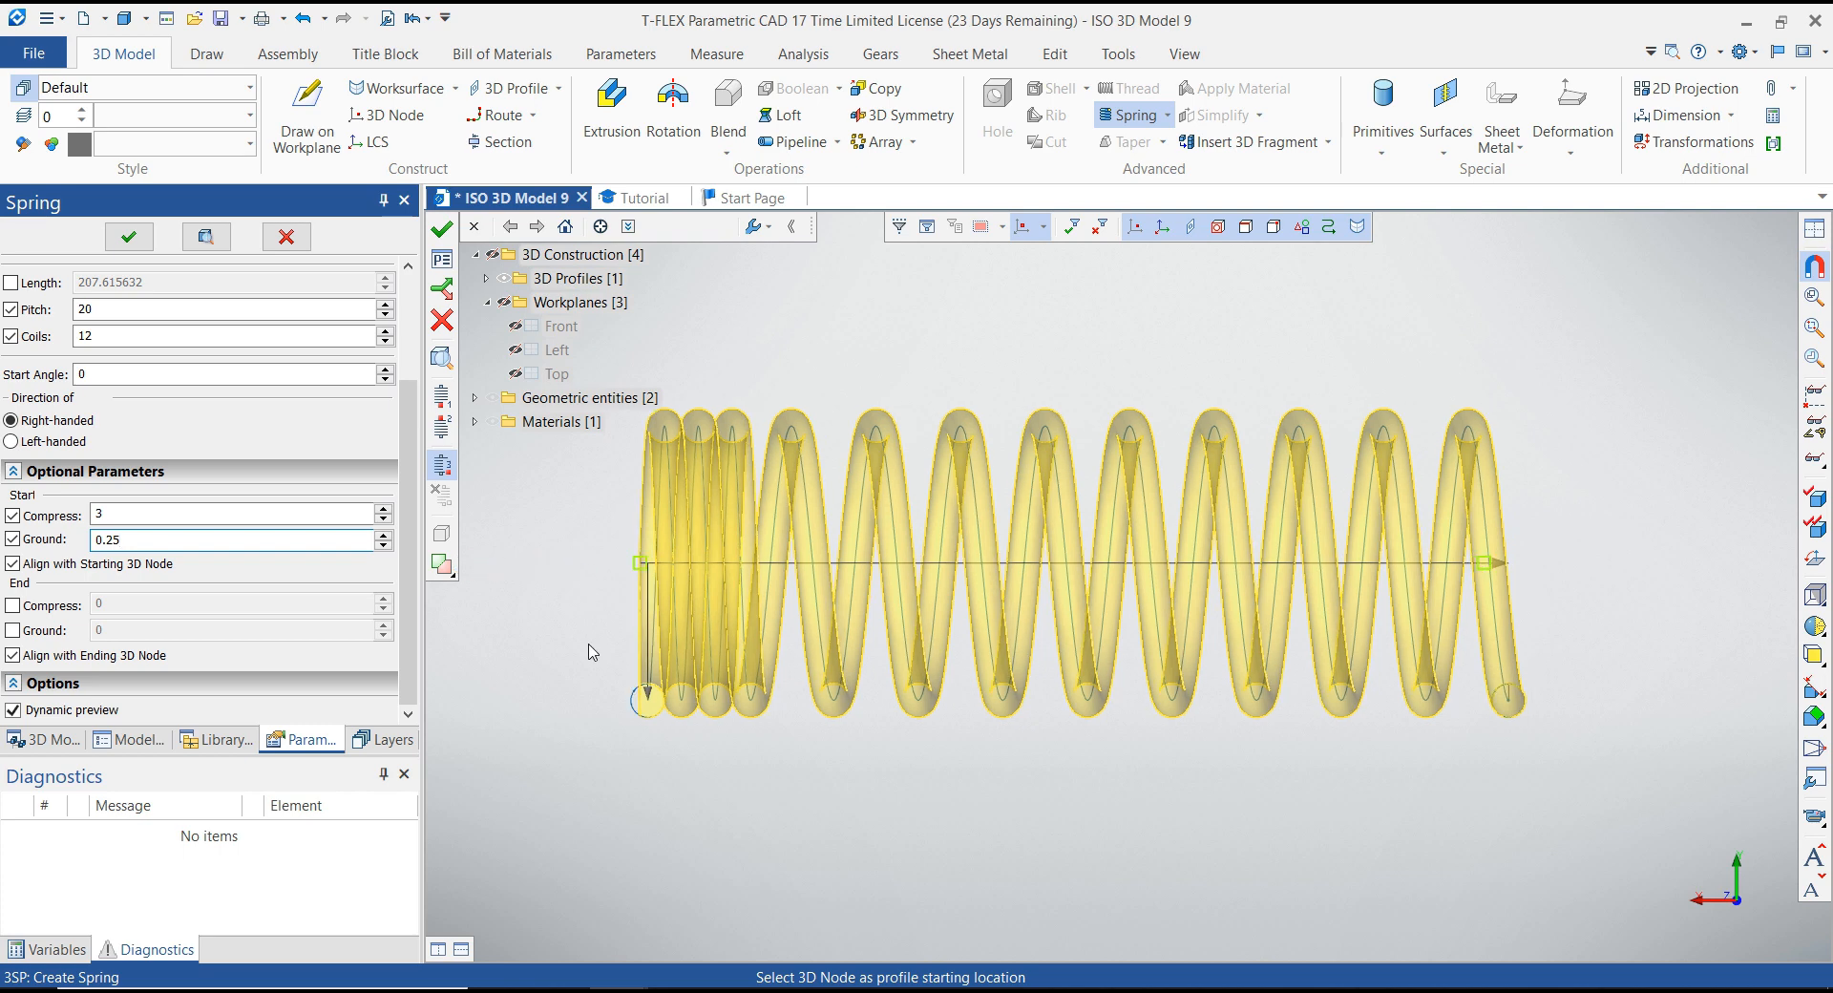
pyautogui.scroll(5, 593, 649)
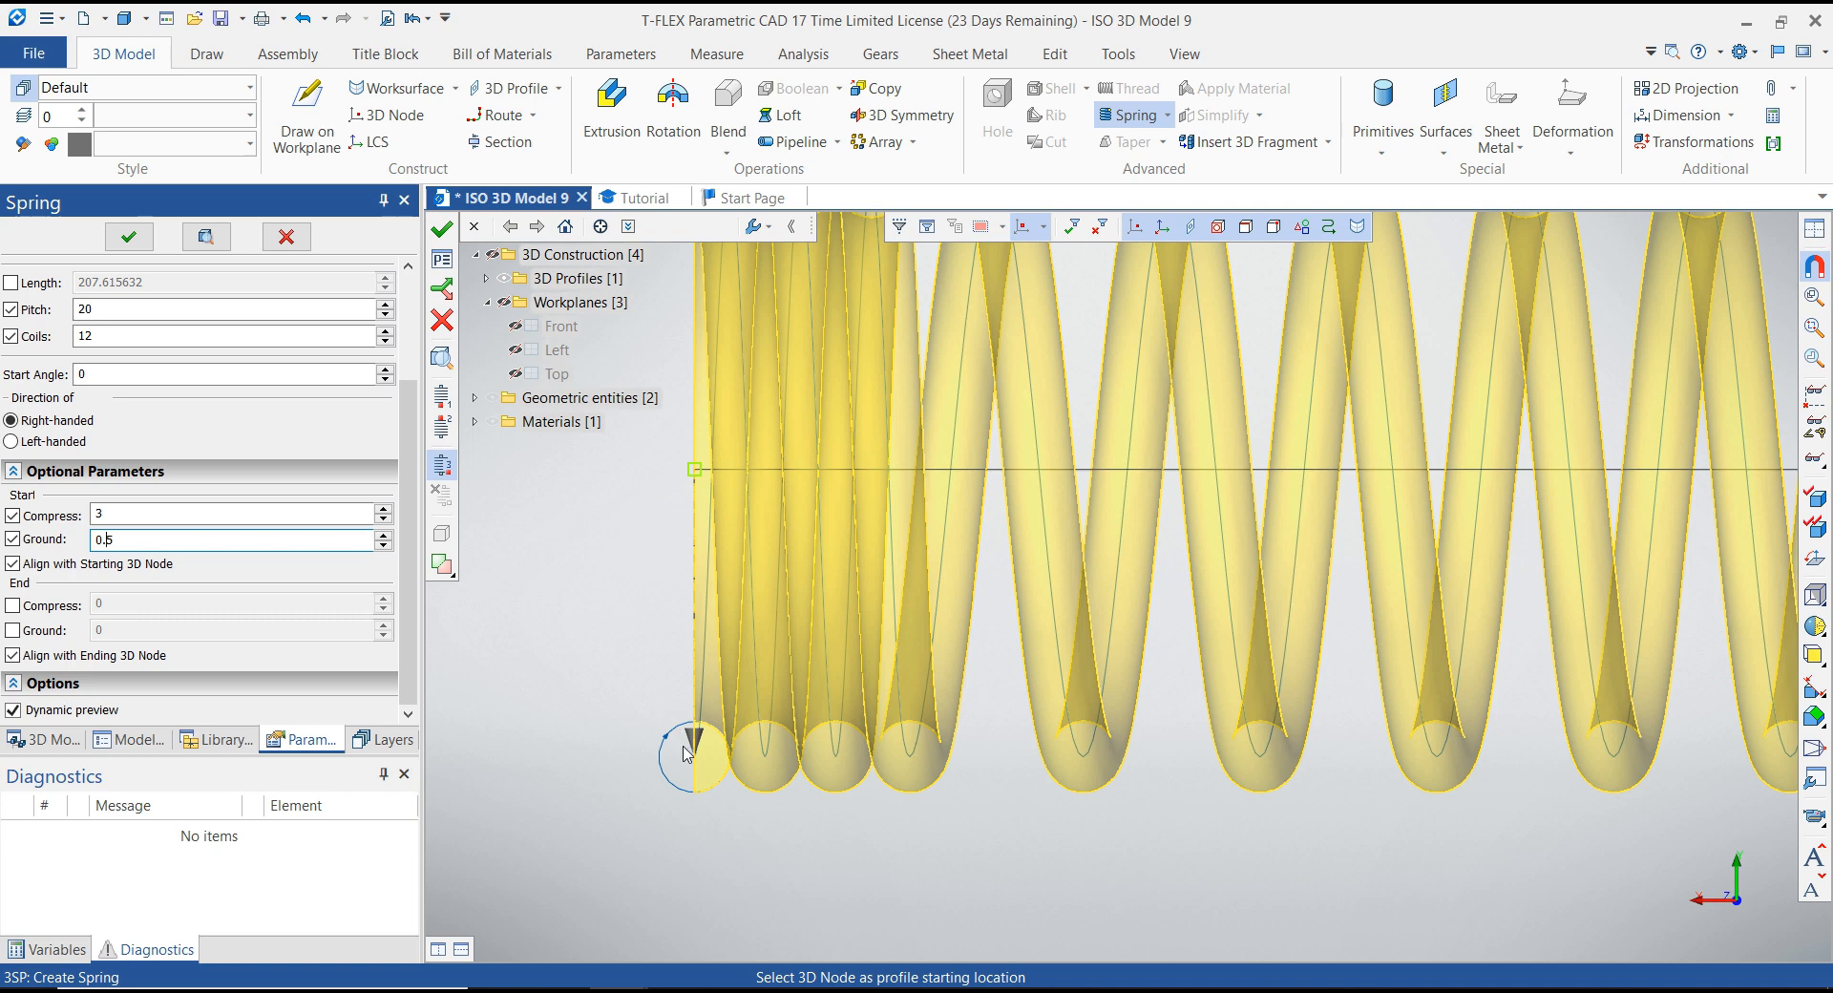
pyautogui.scroll(-5, 684, 754)
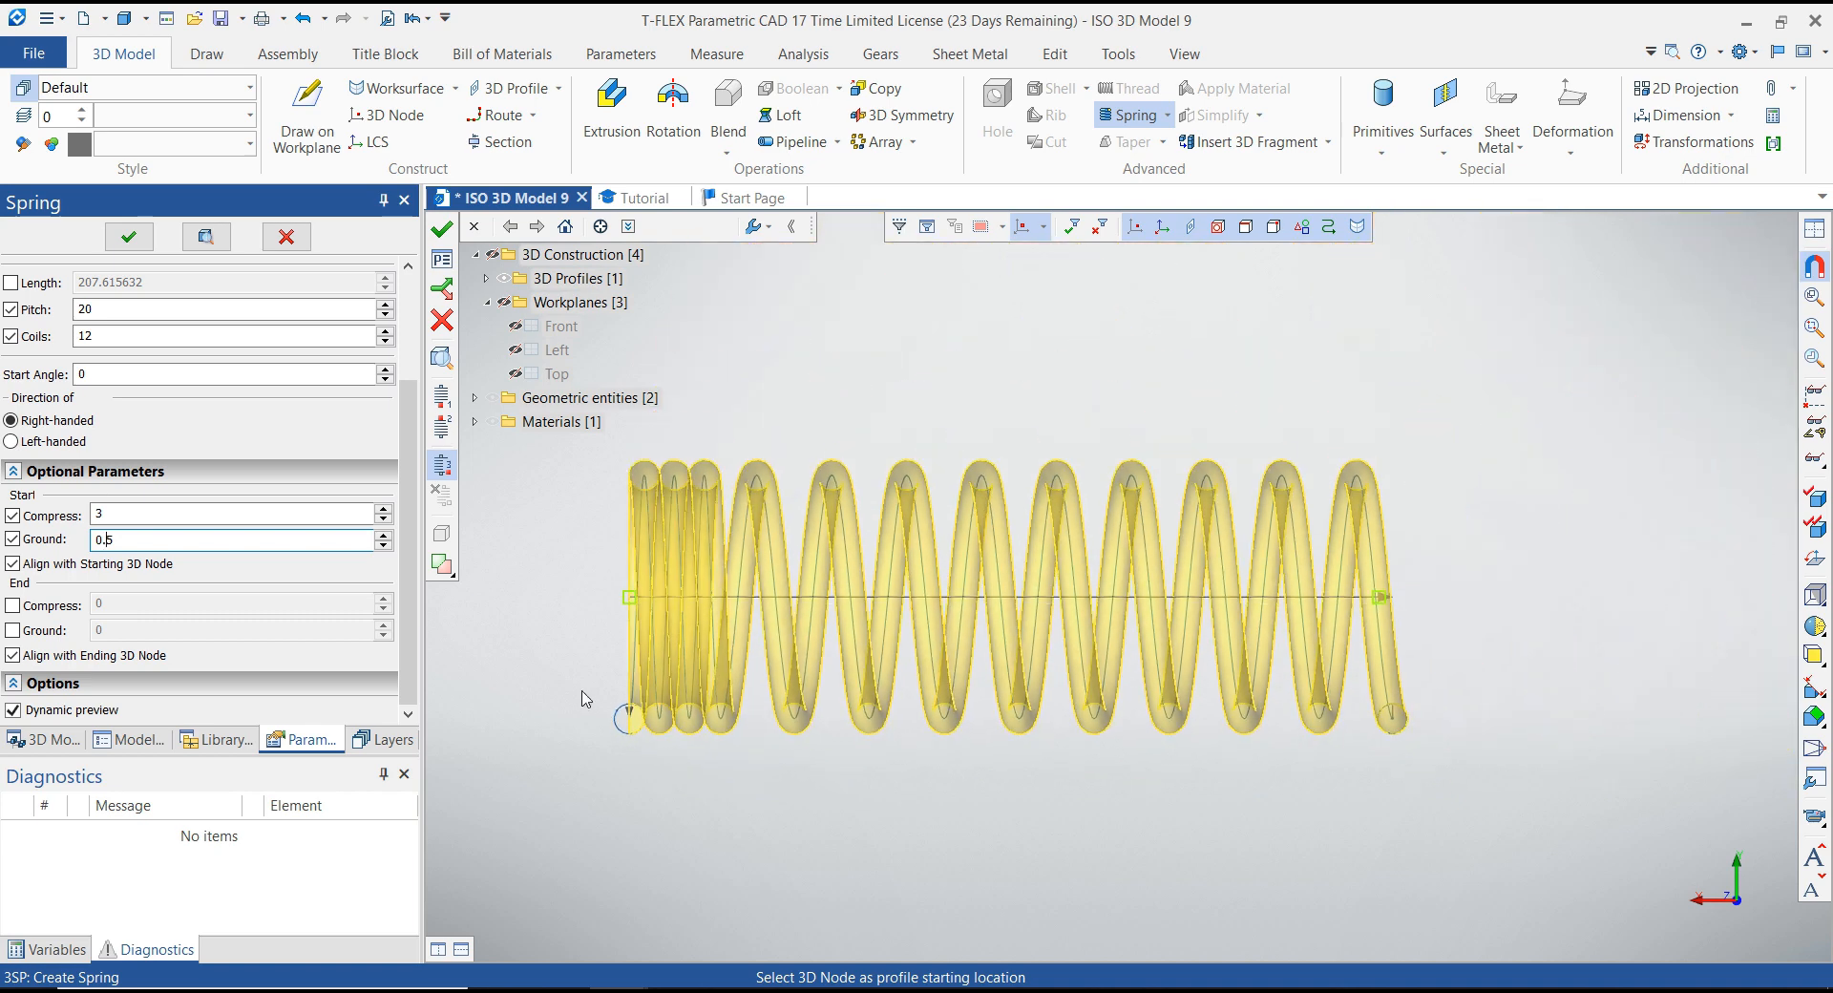
# Enable compression at the end of the spring and set it to 4 coils.
pyautogui.click(12, 606)
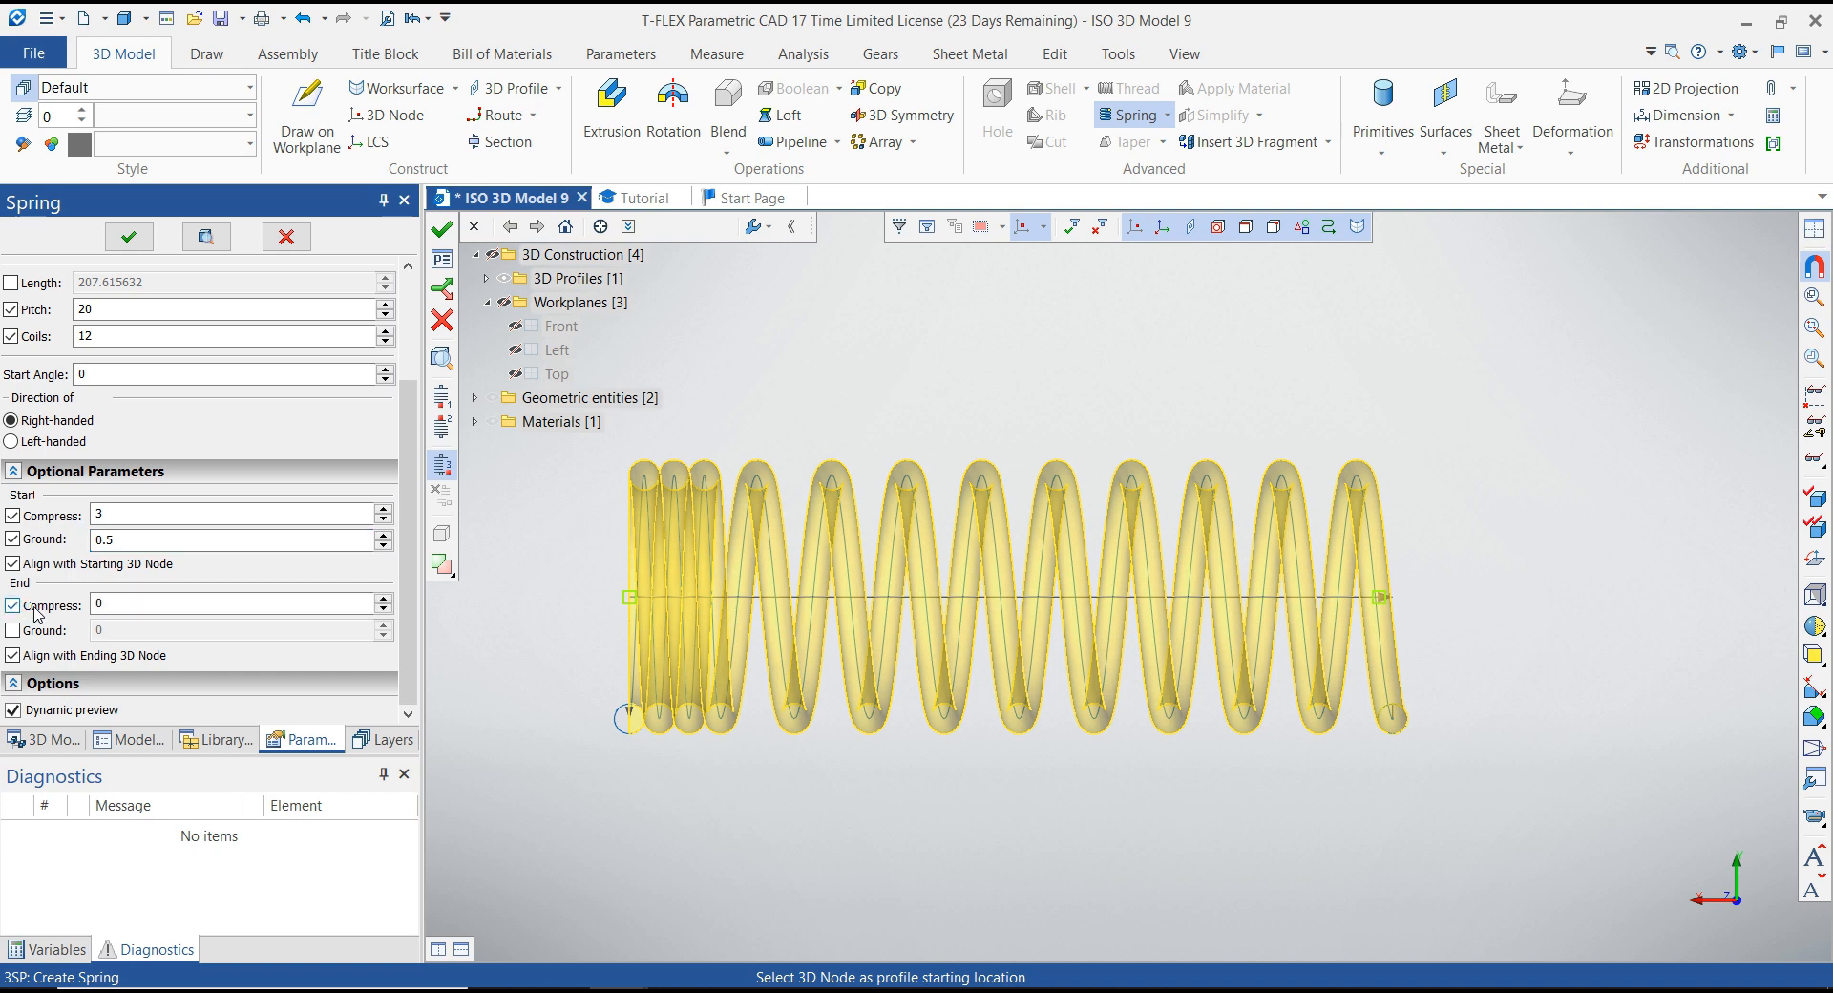
pyautogui.click(113, 604)
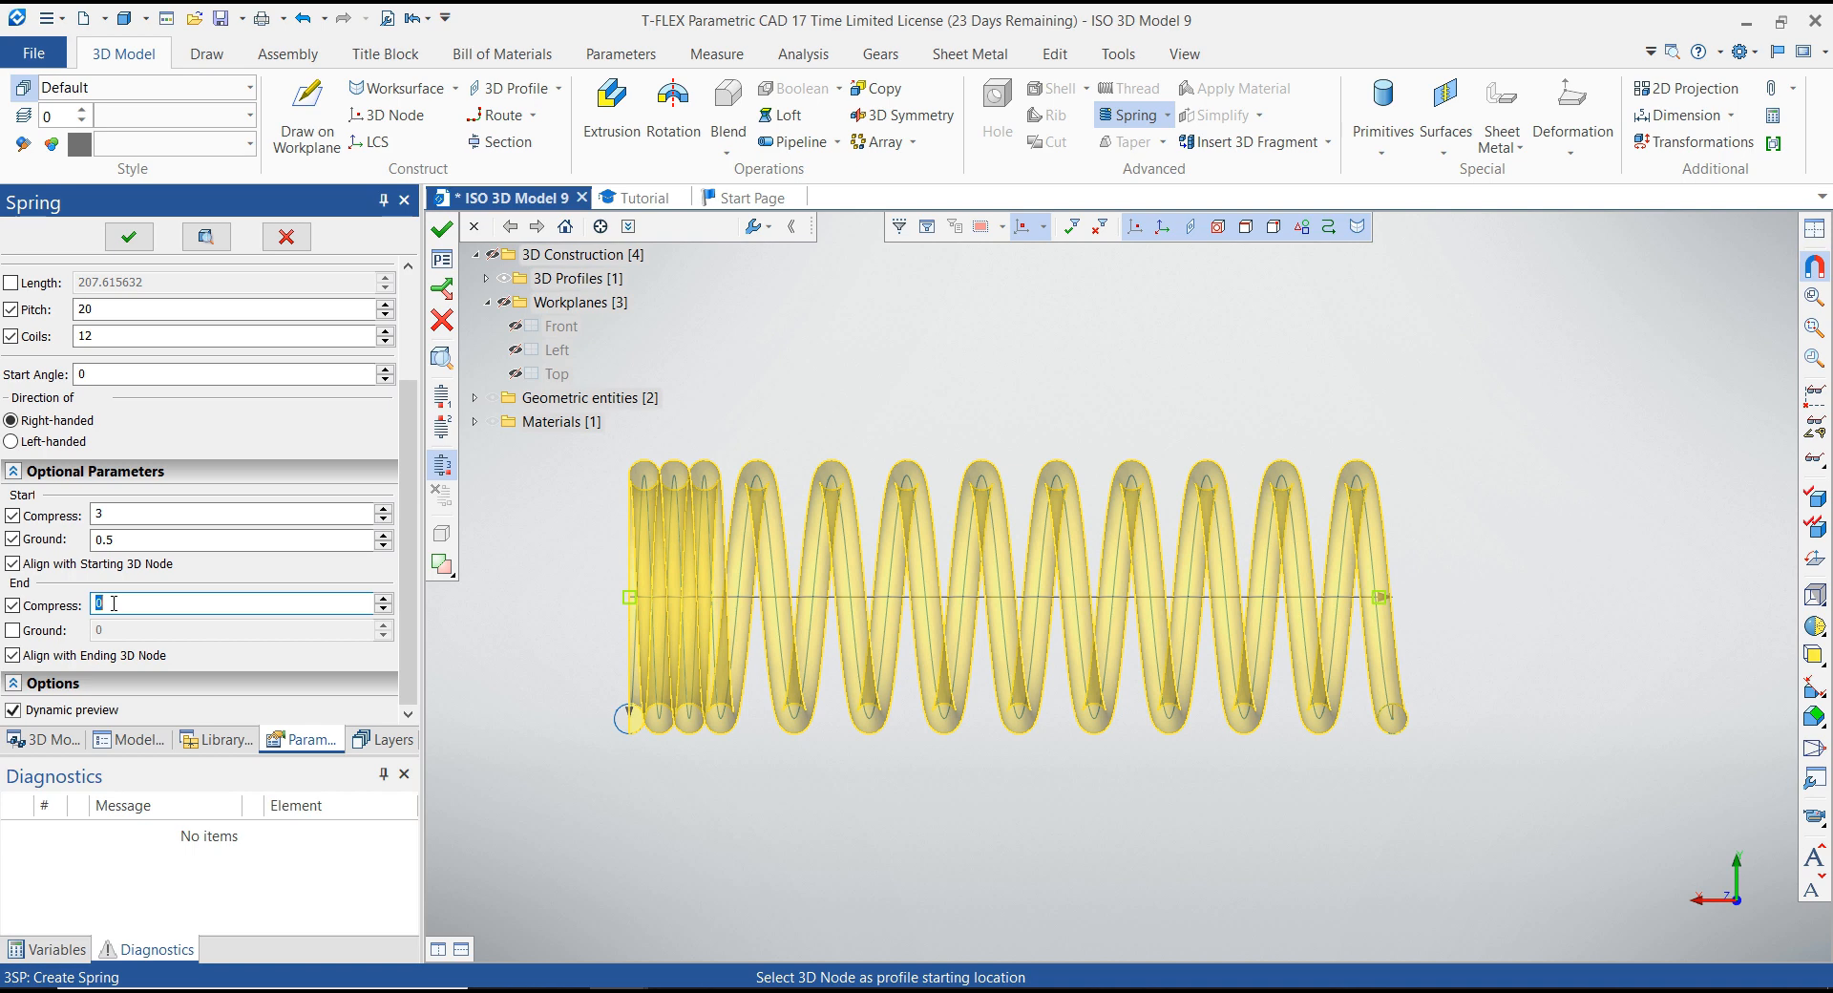
pyautogui.write('4')
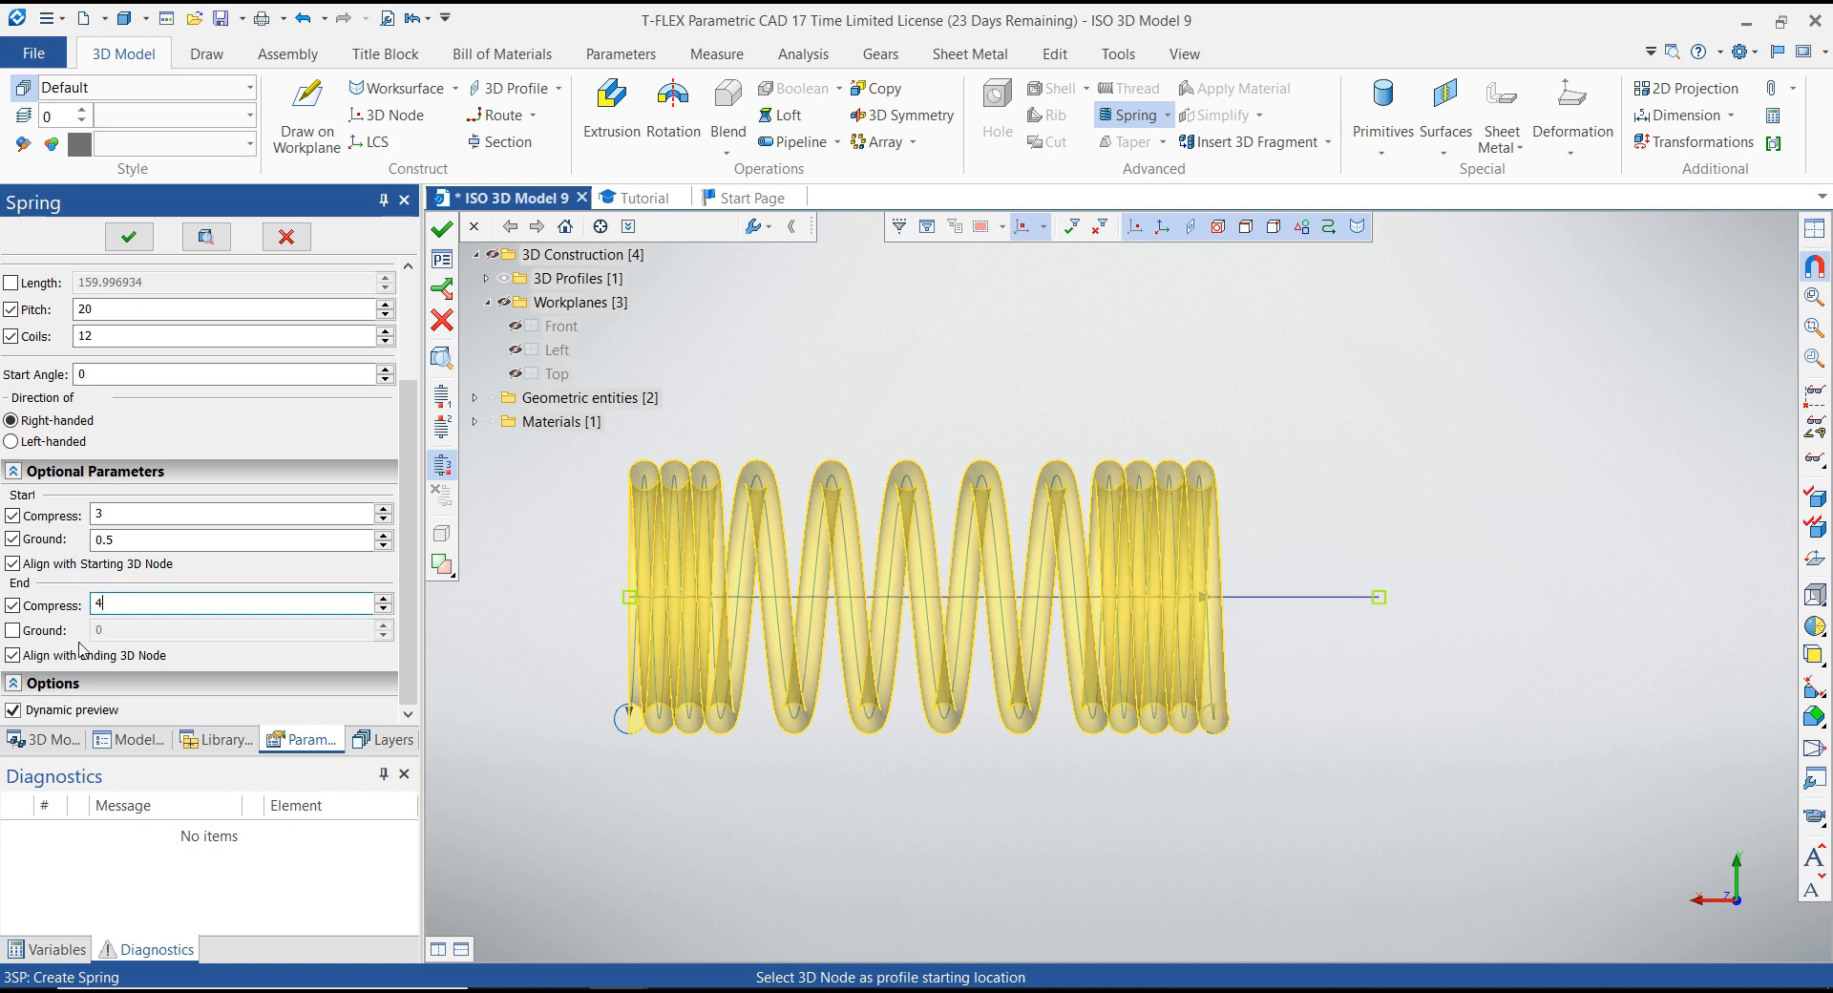
# Enable the Ground option for the end of the spring and set it to 0.5.
pyautogui.click(13, 630)
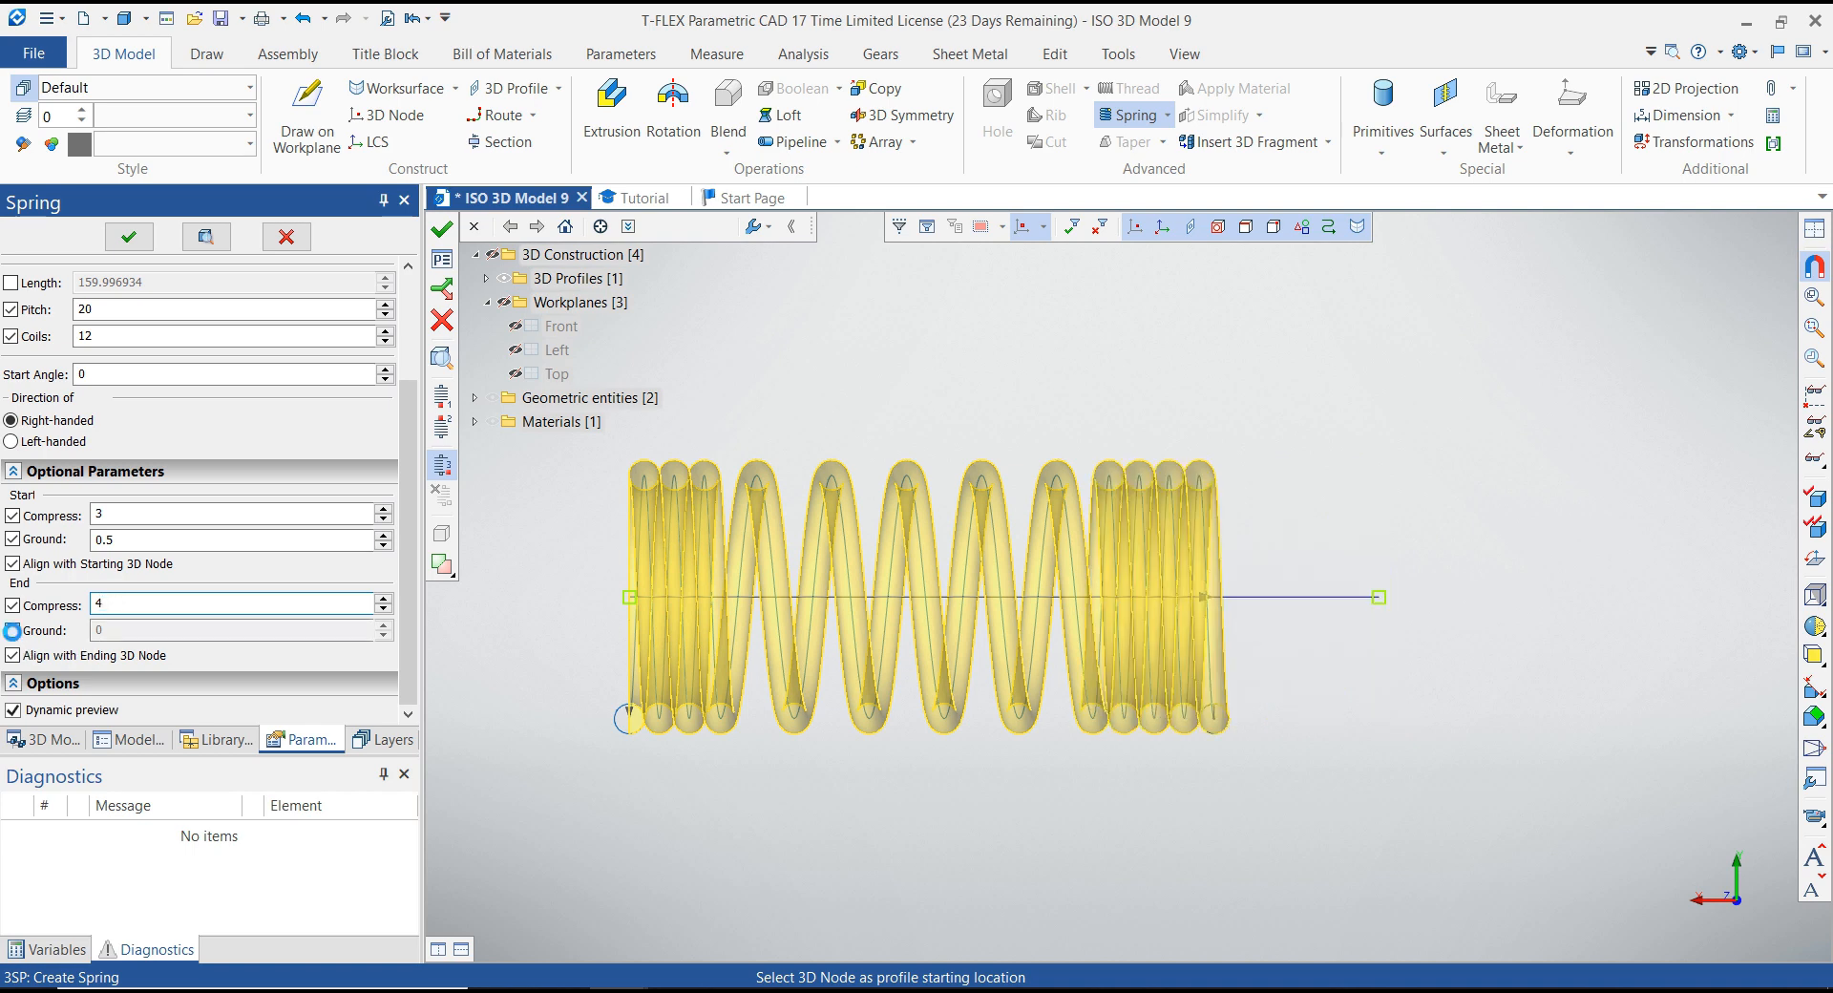
pyautogui.doubleClick(108, 630)
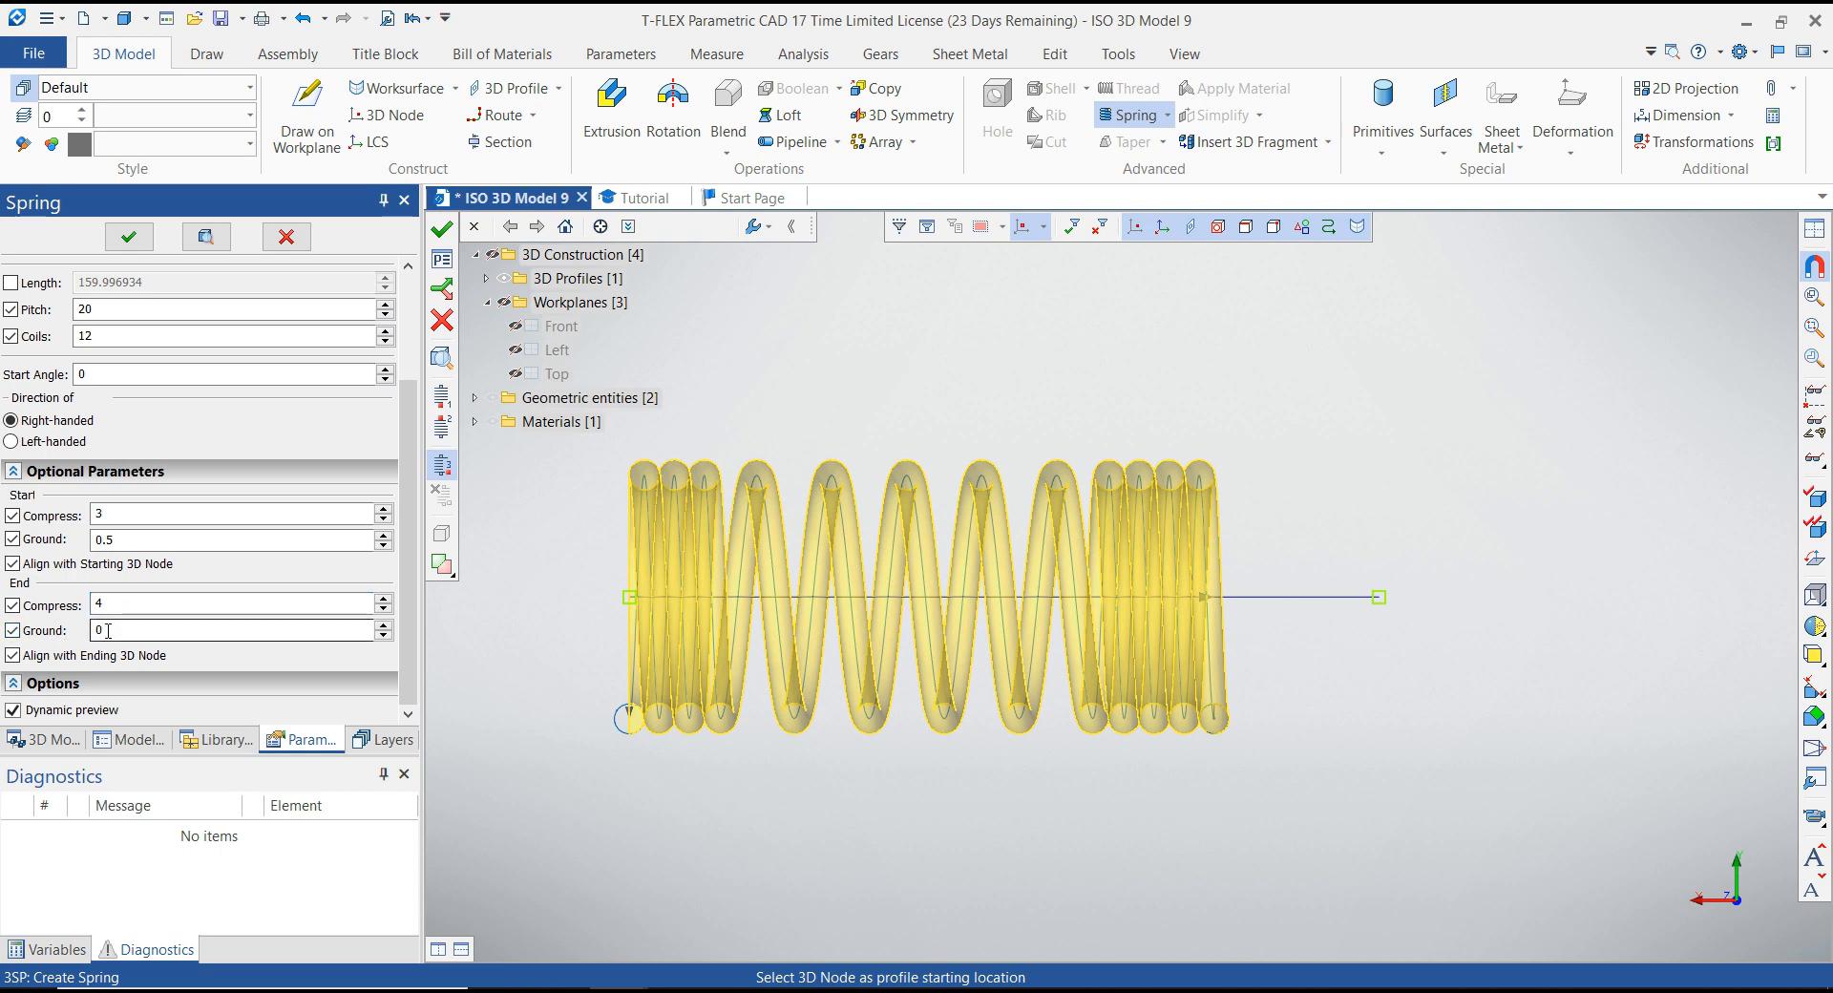
pyautogui.write('0.5')
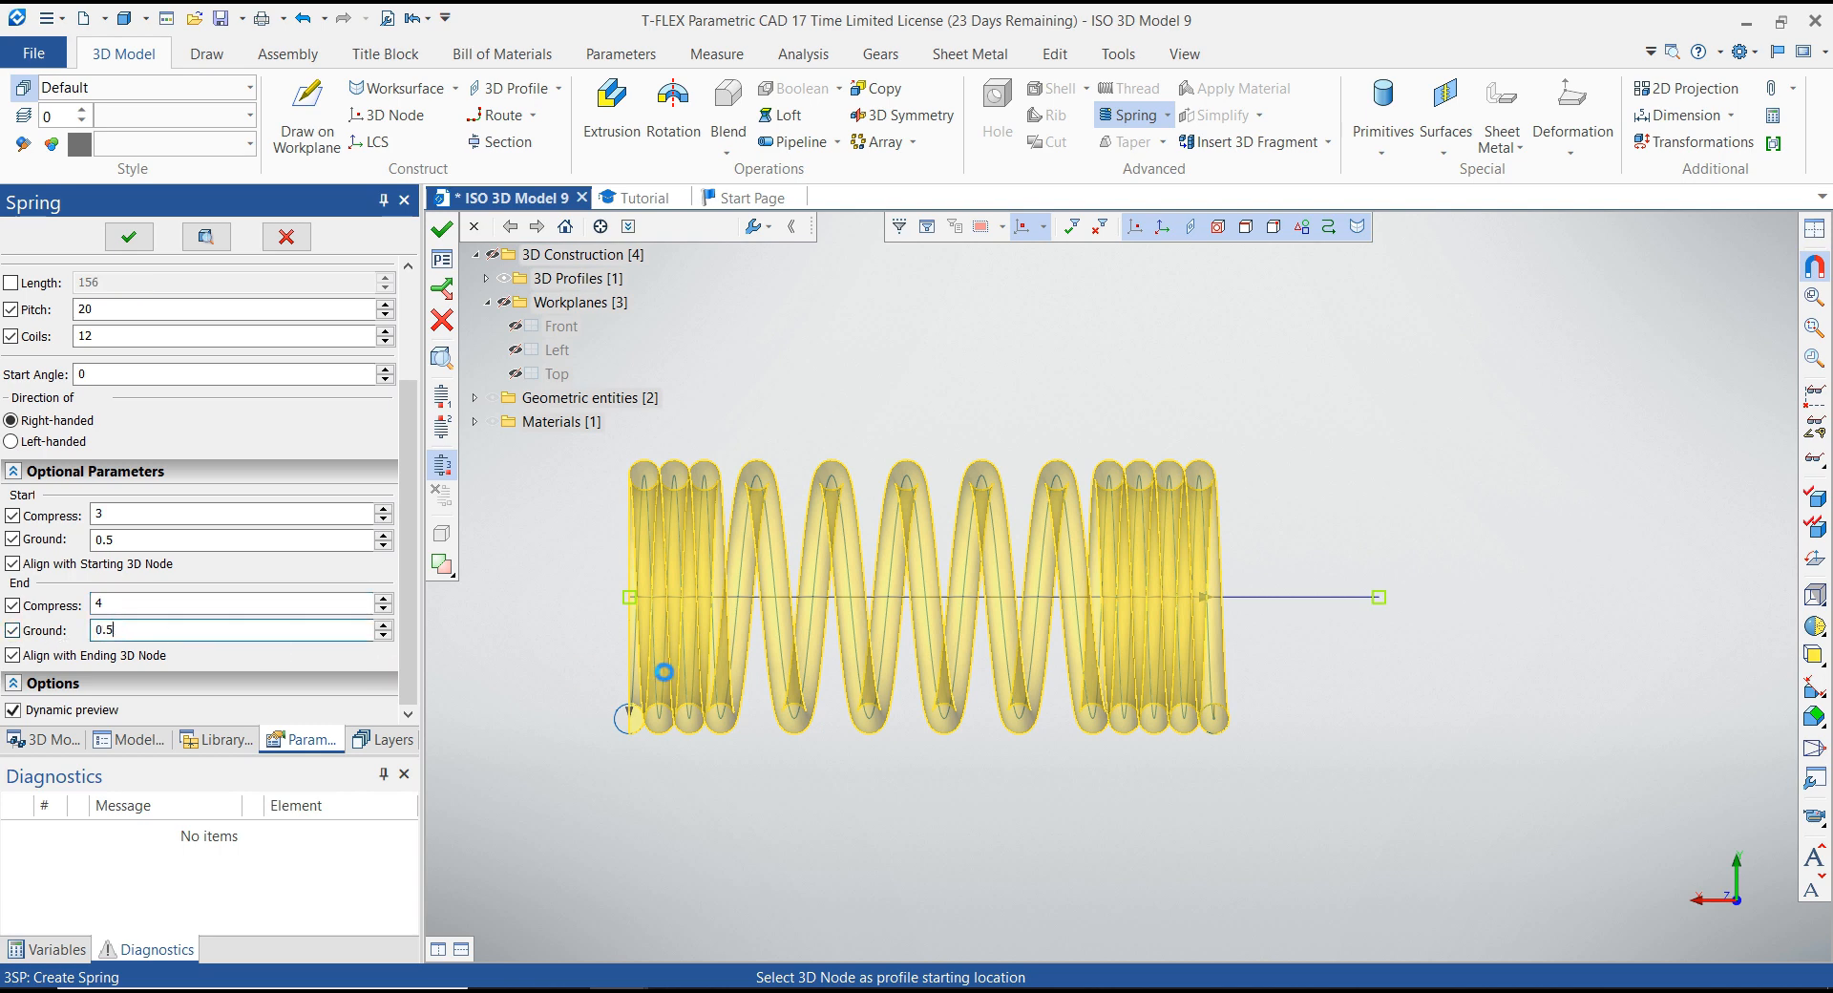
pyautogui.scroll(5, 1165, 728)
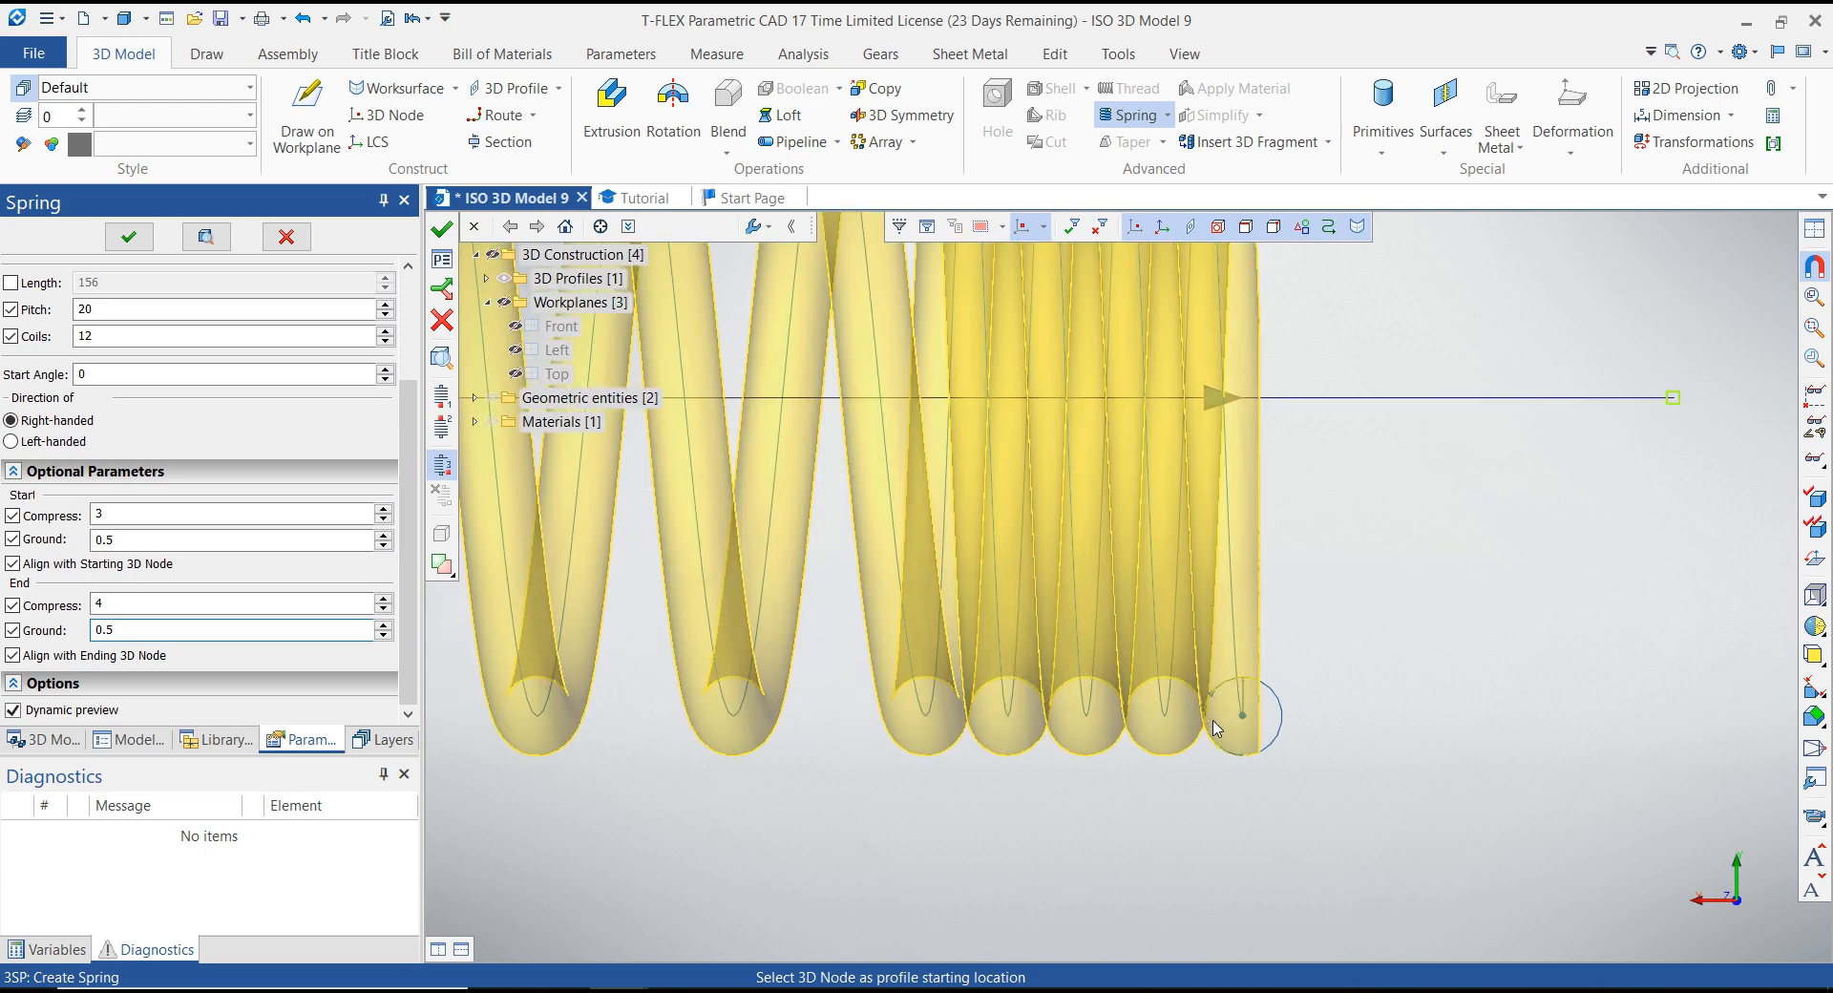
pyautogui.scroll(-5, 1279, 702)
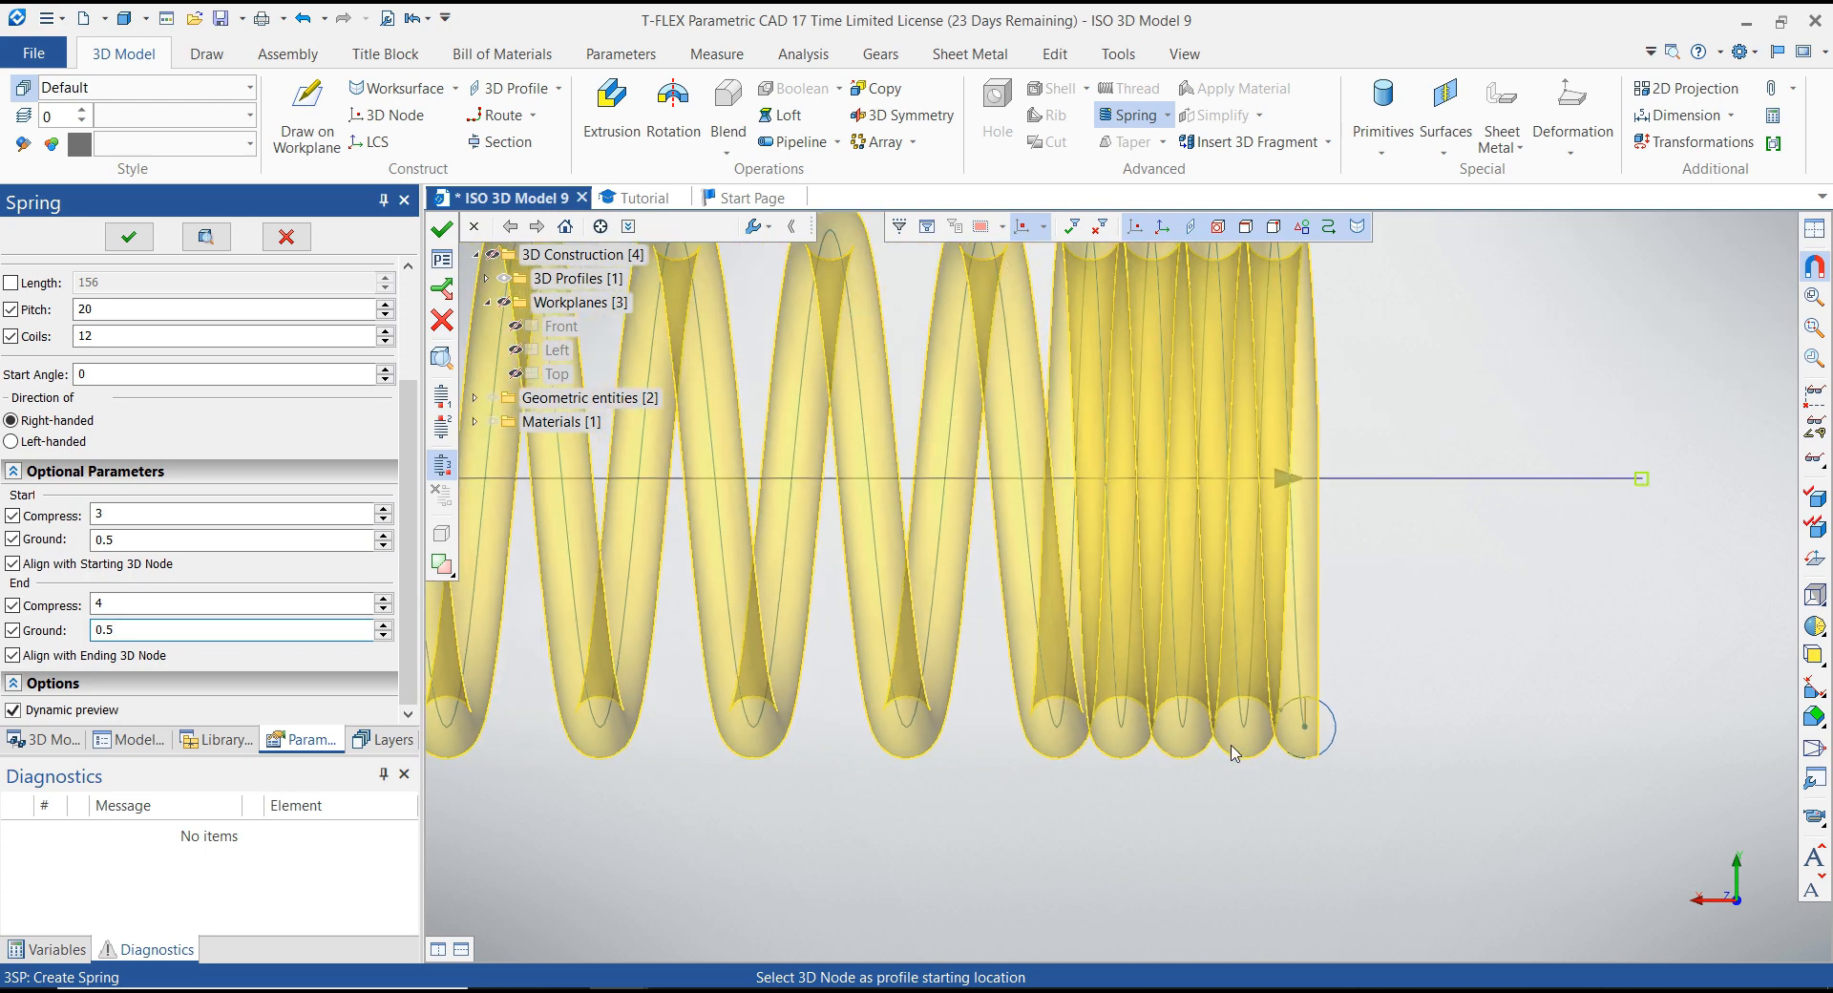
pyautogui.scroll(1, 901, 723)
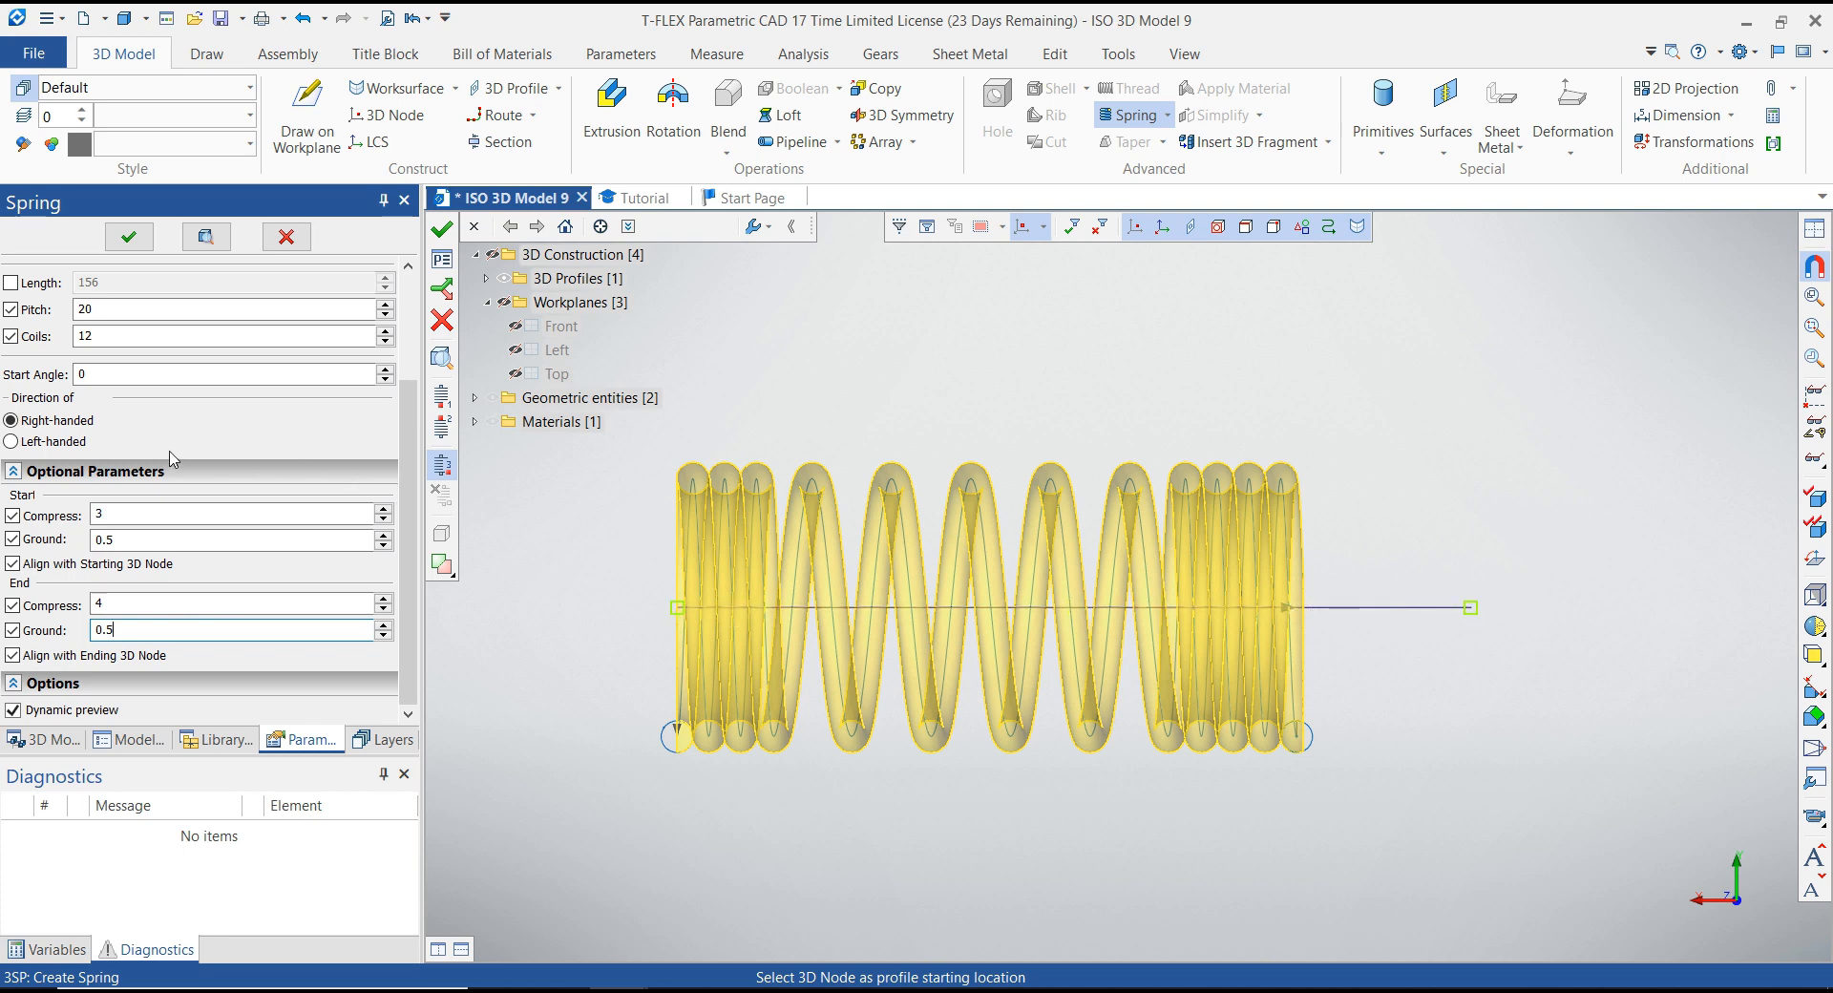
# Increase the spring's coil count to 14 and its pitch to 21.
pyautogui.scroll(3, 272, 383)
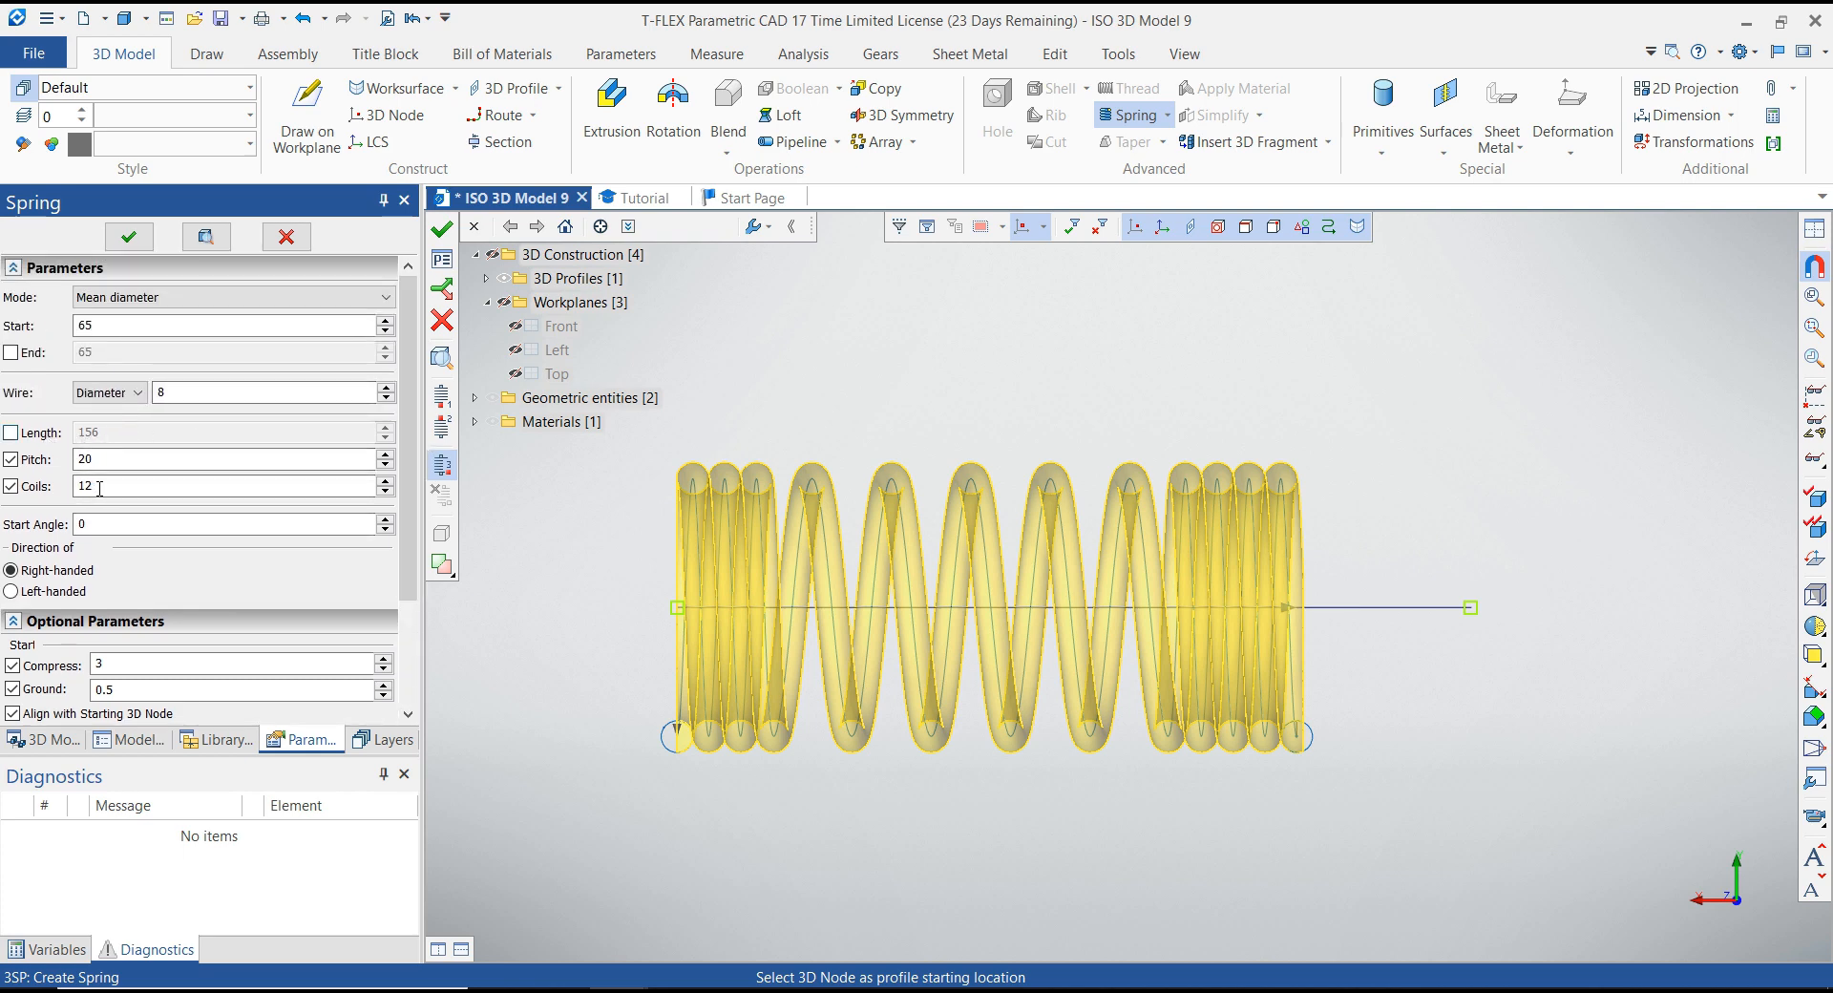
pyautogui.click(99, 489)
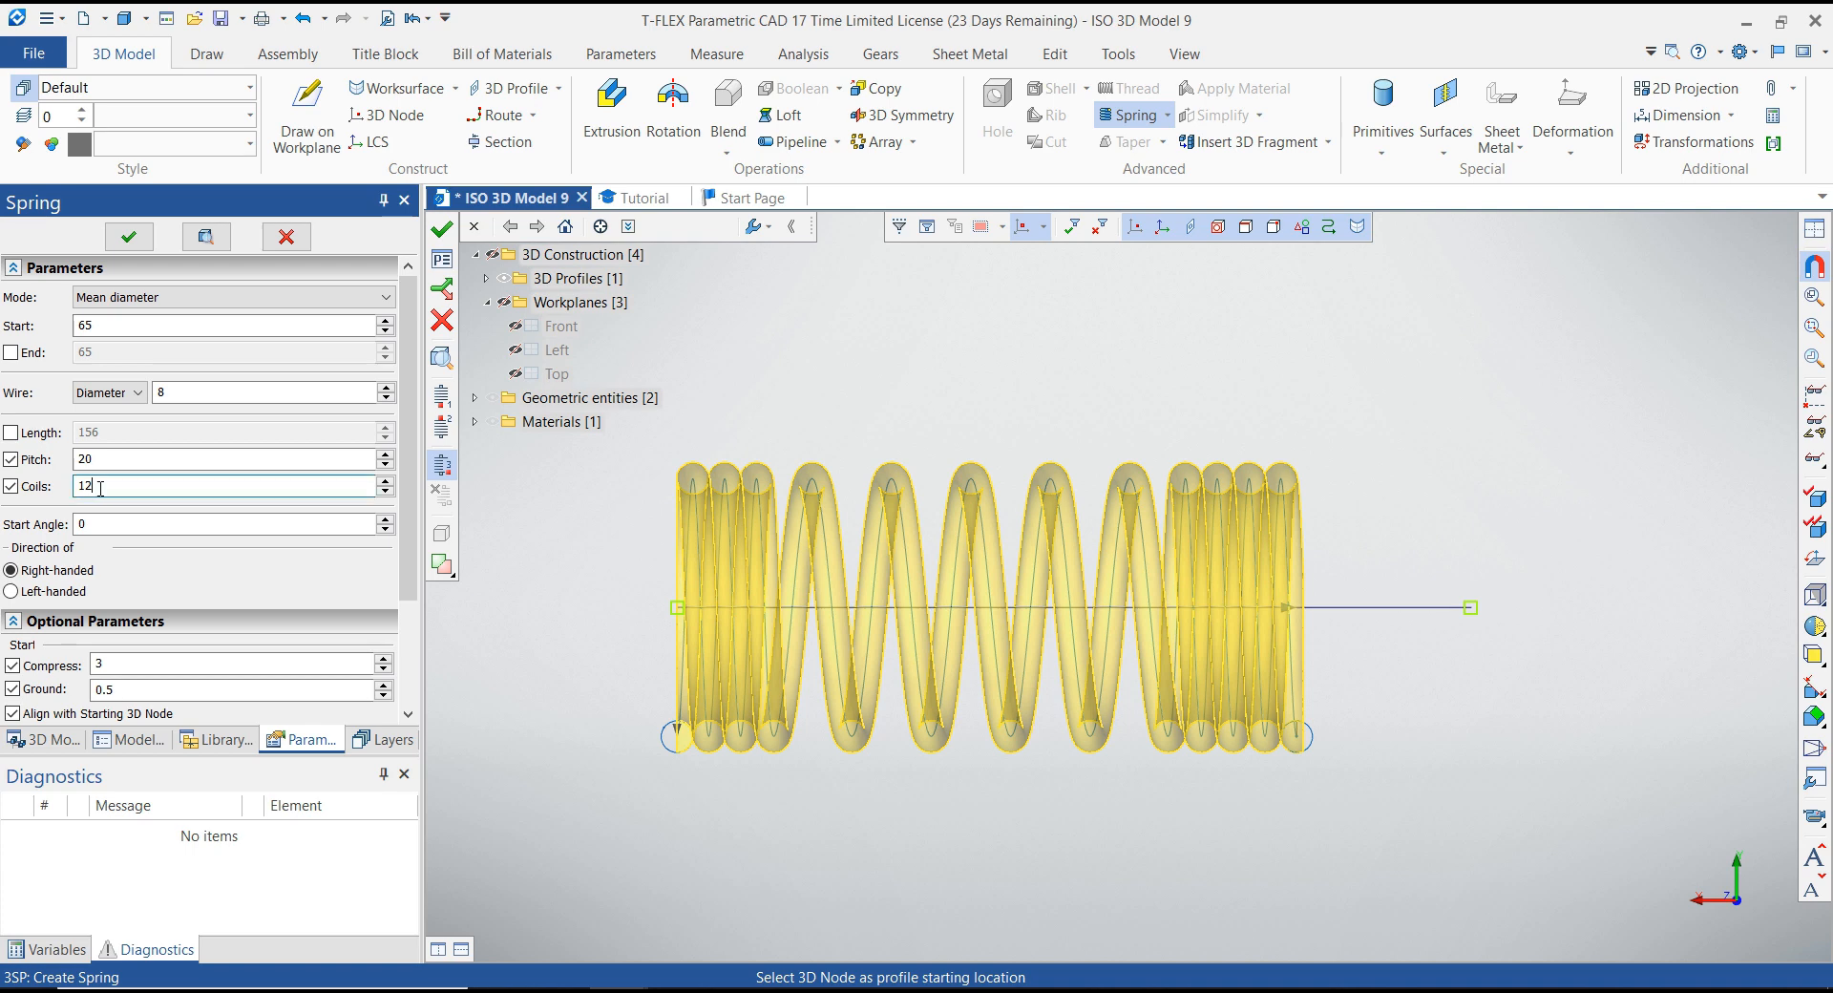
pyautogui.click(384, 481)
pyautogui.click(384, 482)
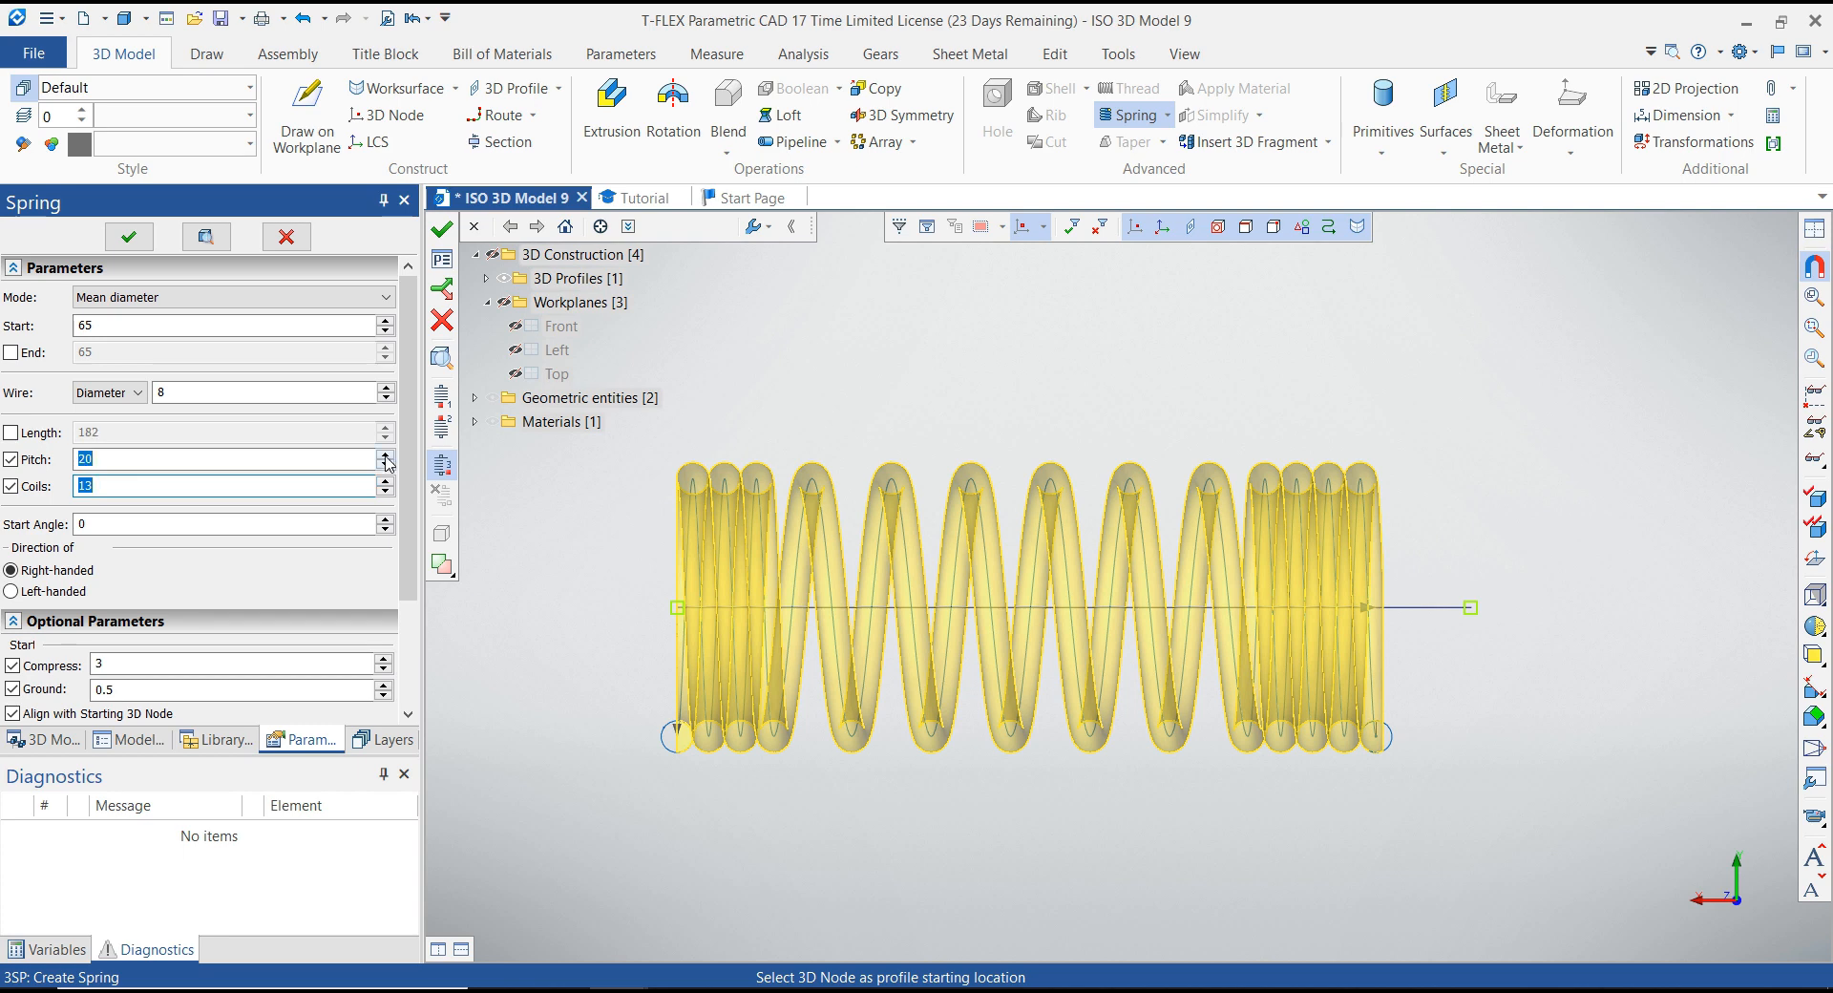
pyautogui.click(385, 455)
pyautogui.click(385, 455)
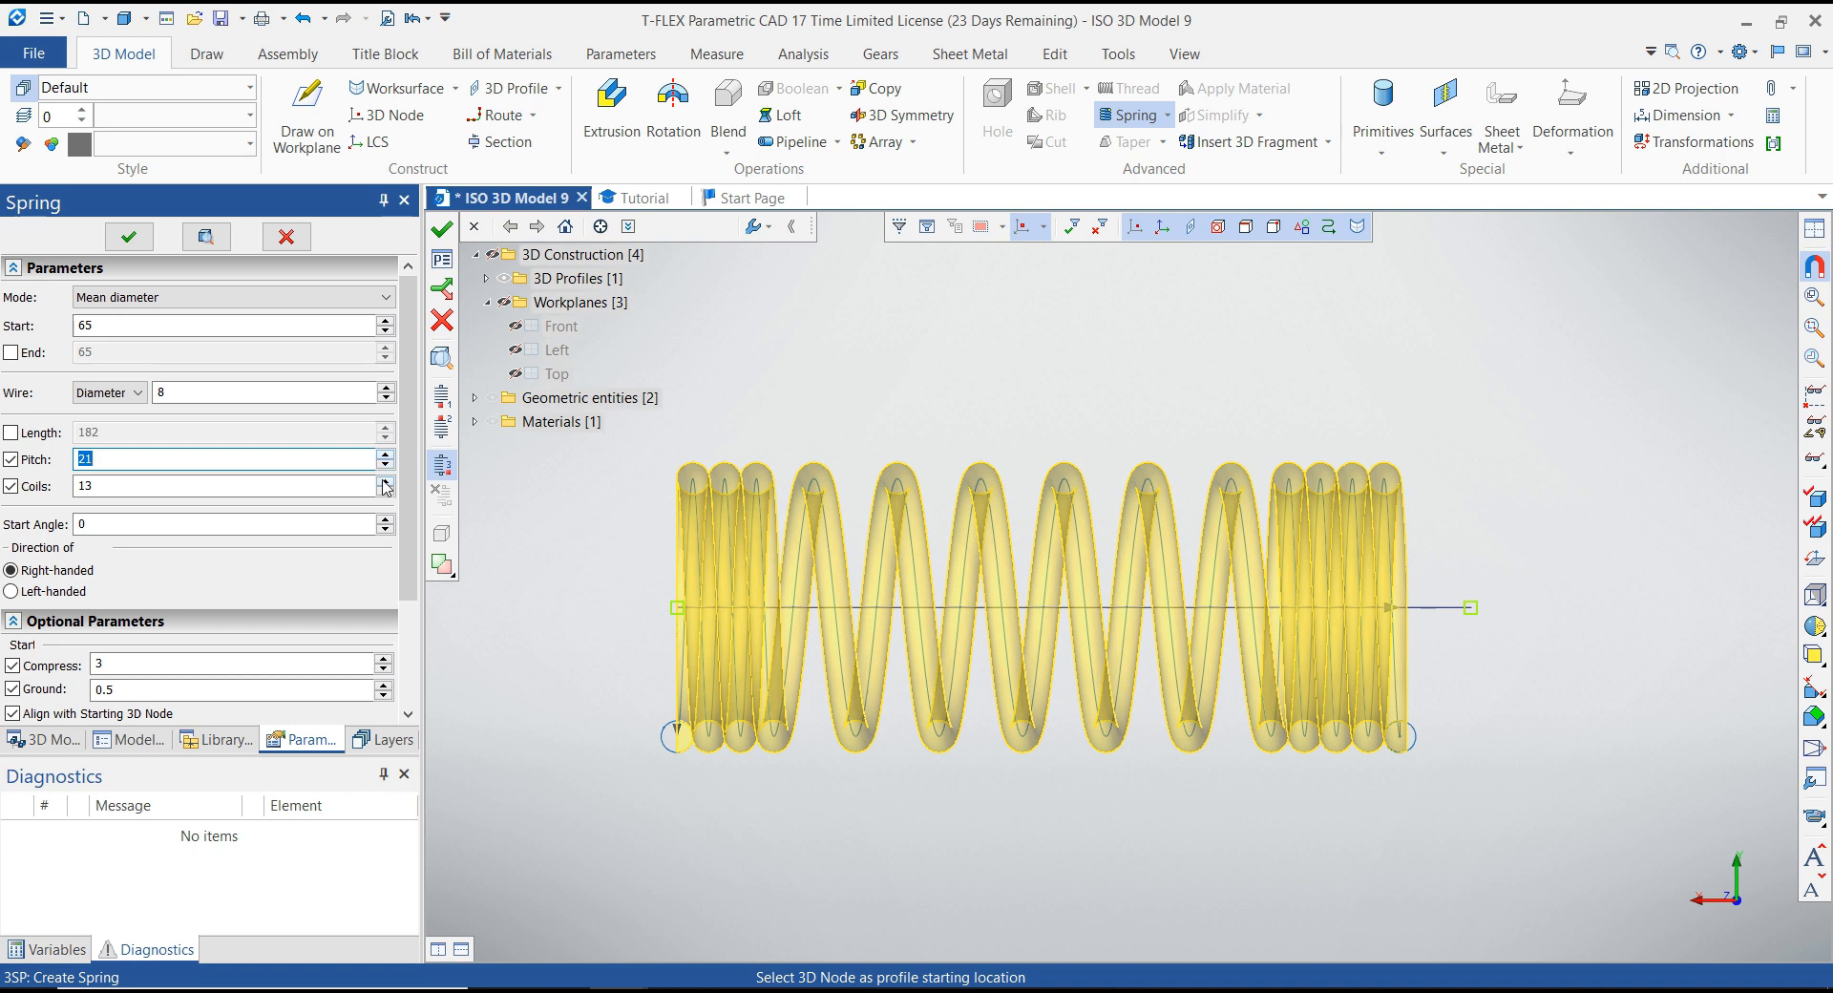
pyautogui.click(383, 483)
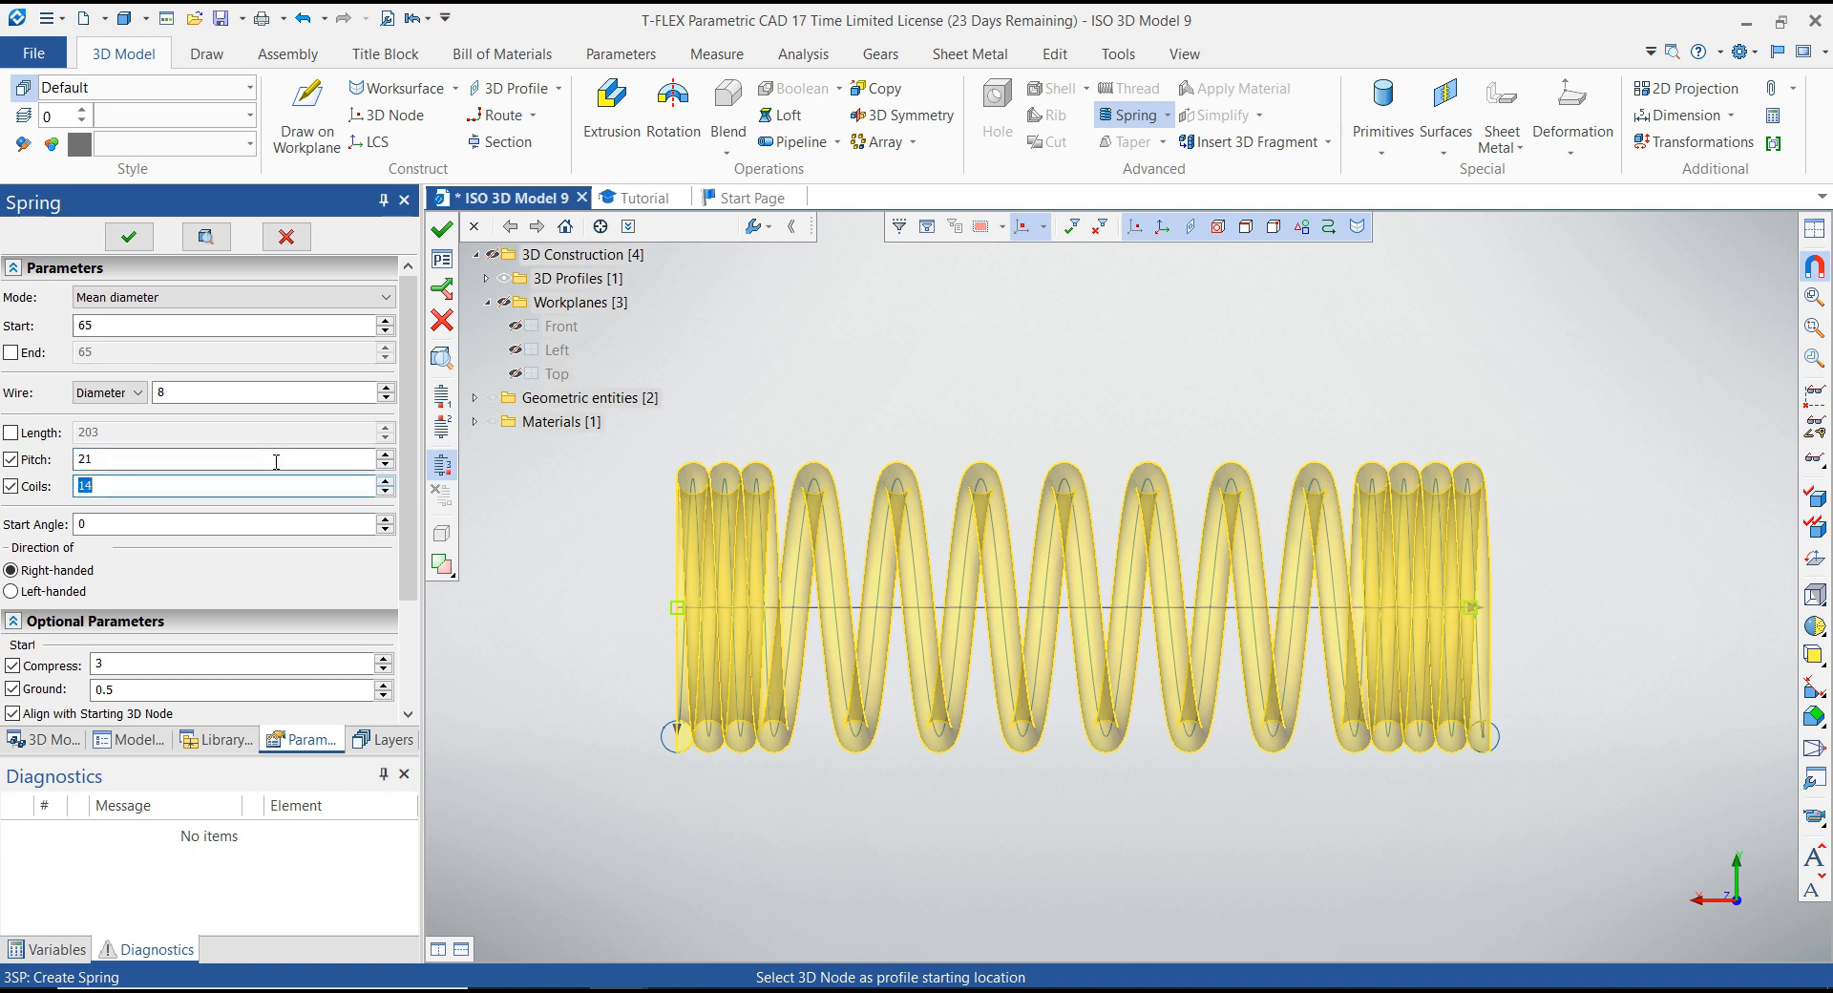
pyautogui.click(103, 485)
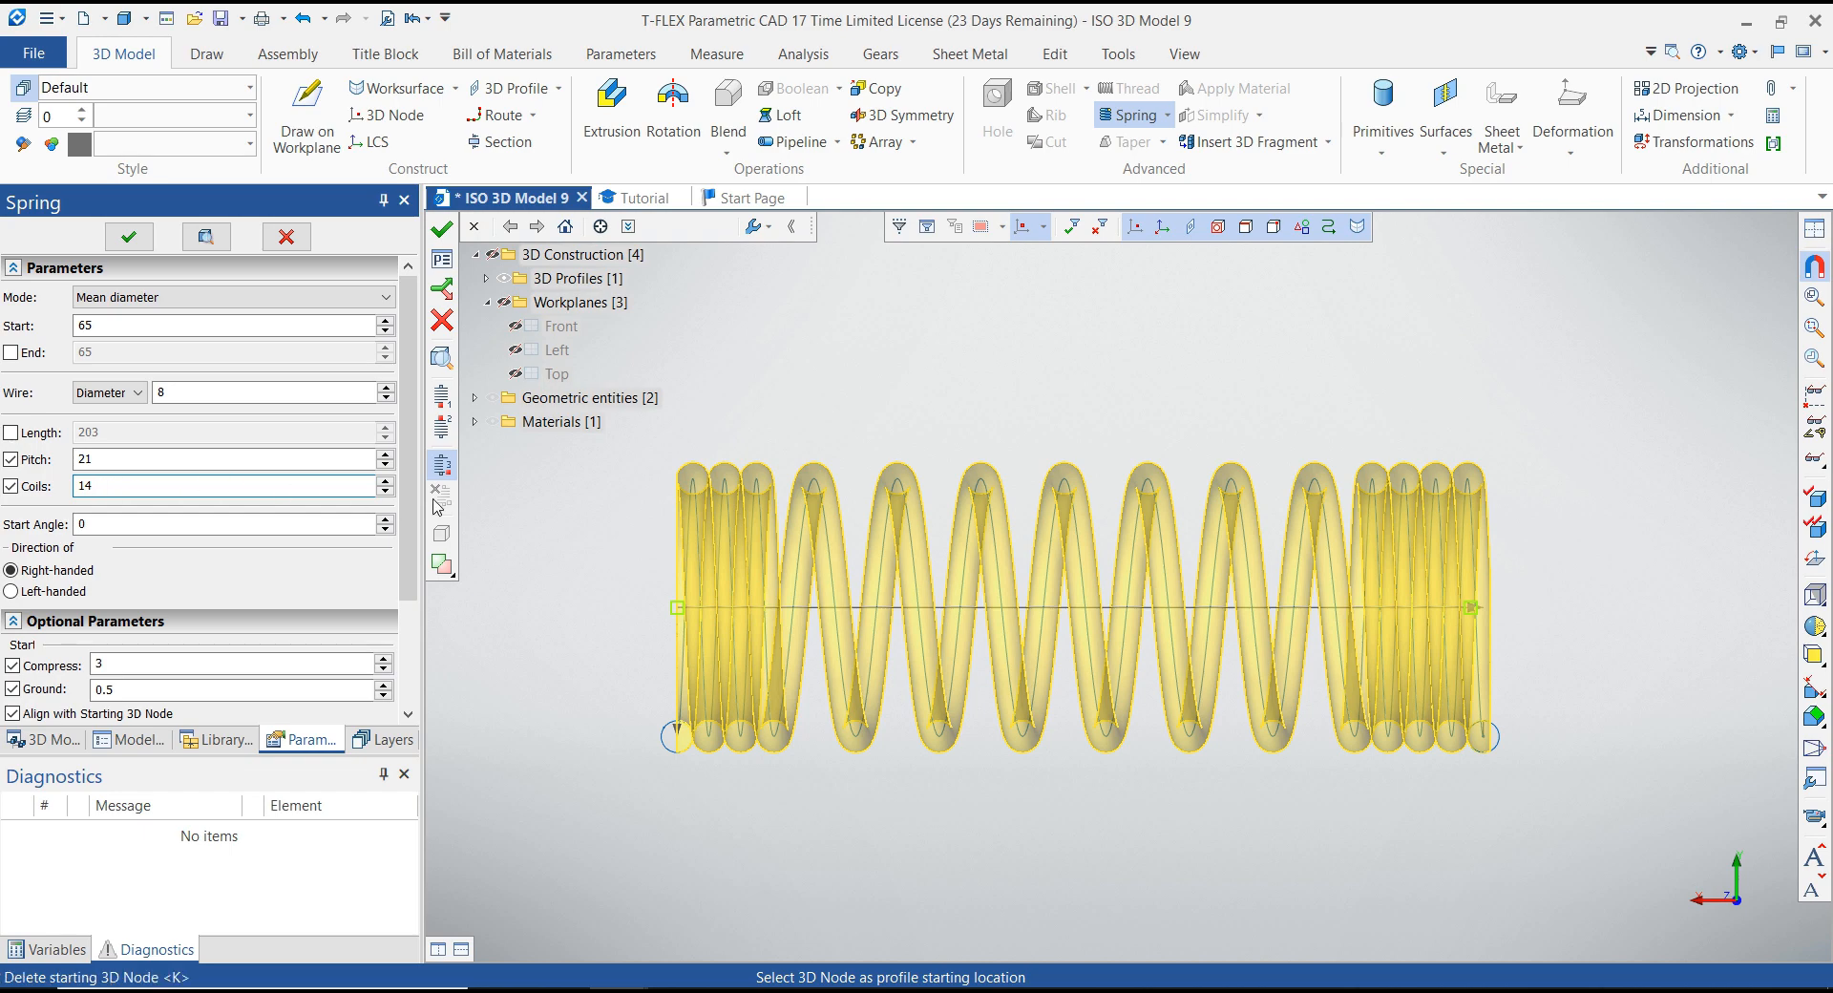
# Reduce the spring's pitch to 20 and create the spring body.
pyautogui.scroll(2, 1458, 642)
pyautogui.scroll(-3, 1458, 642)
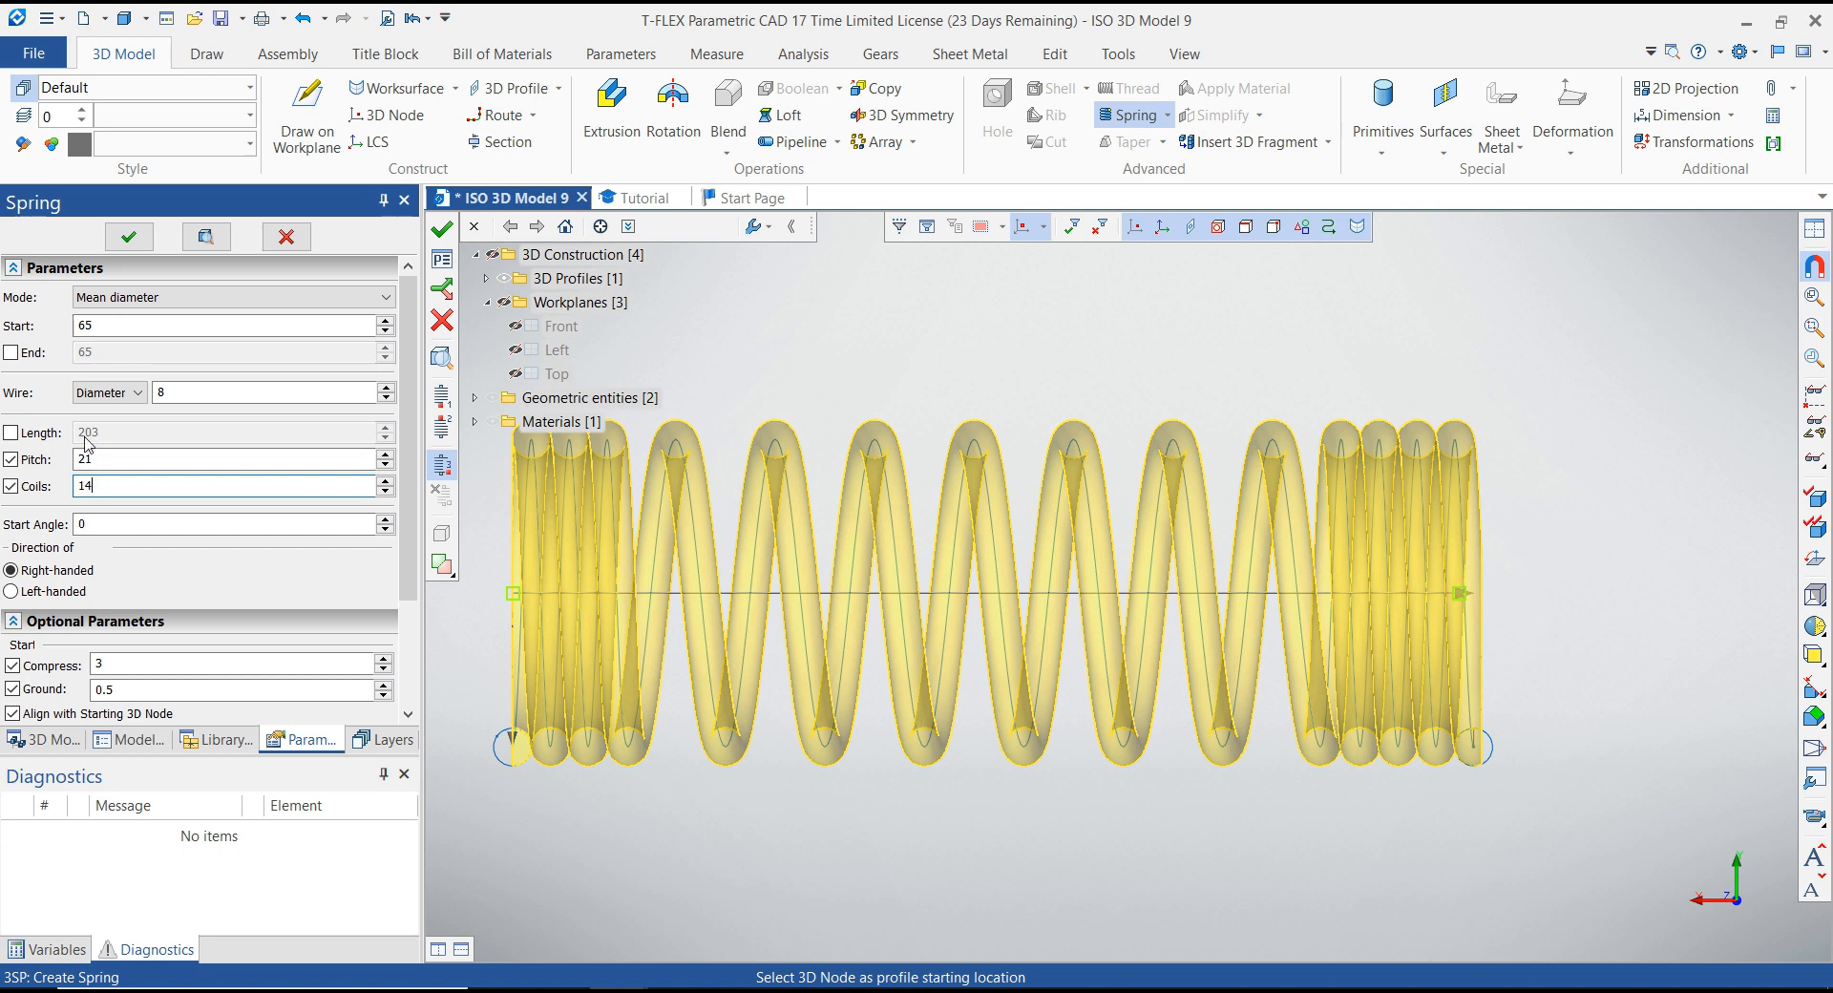
pyautogui.click(388, 466)
pyautogui.click(388, 466)
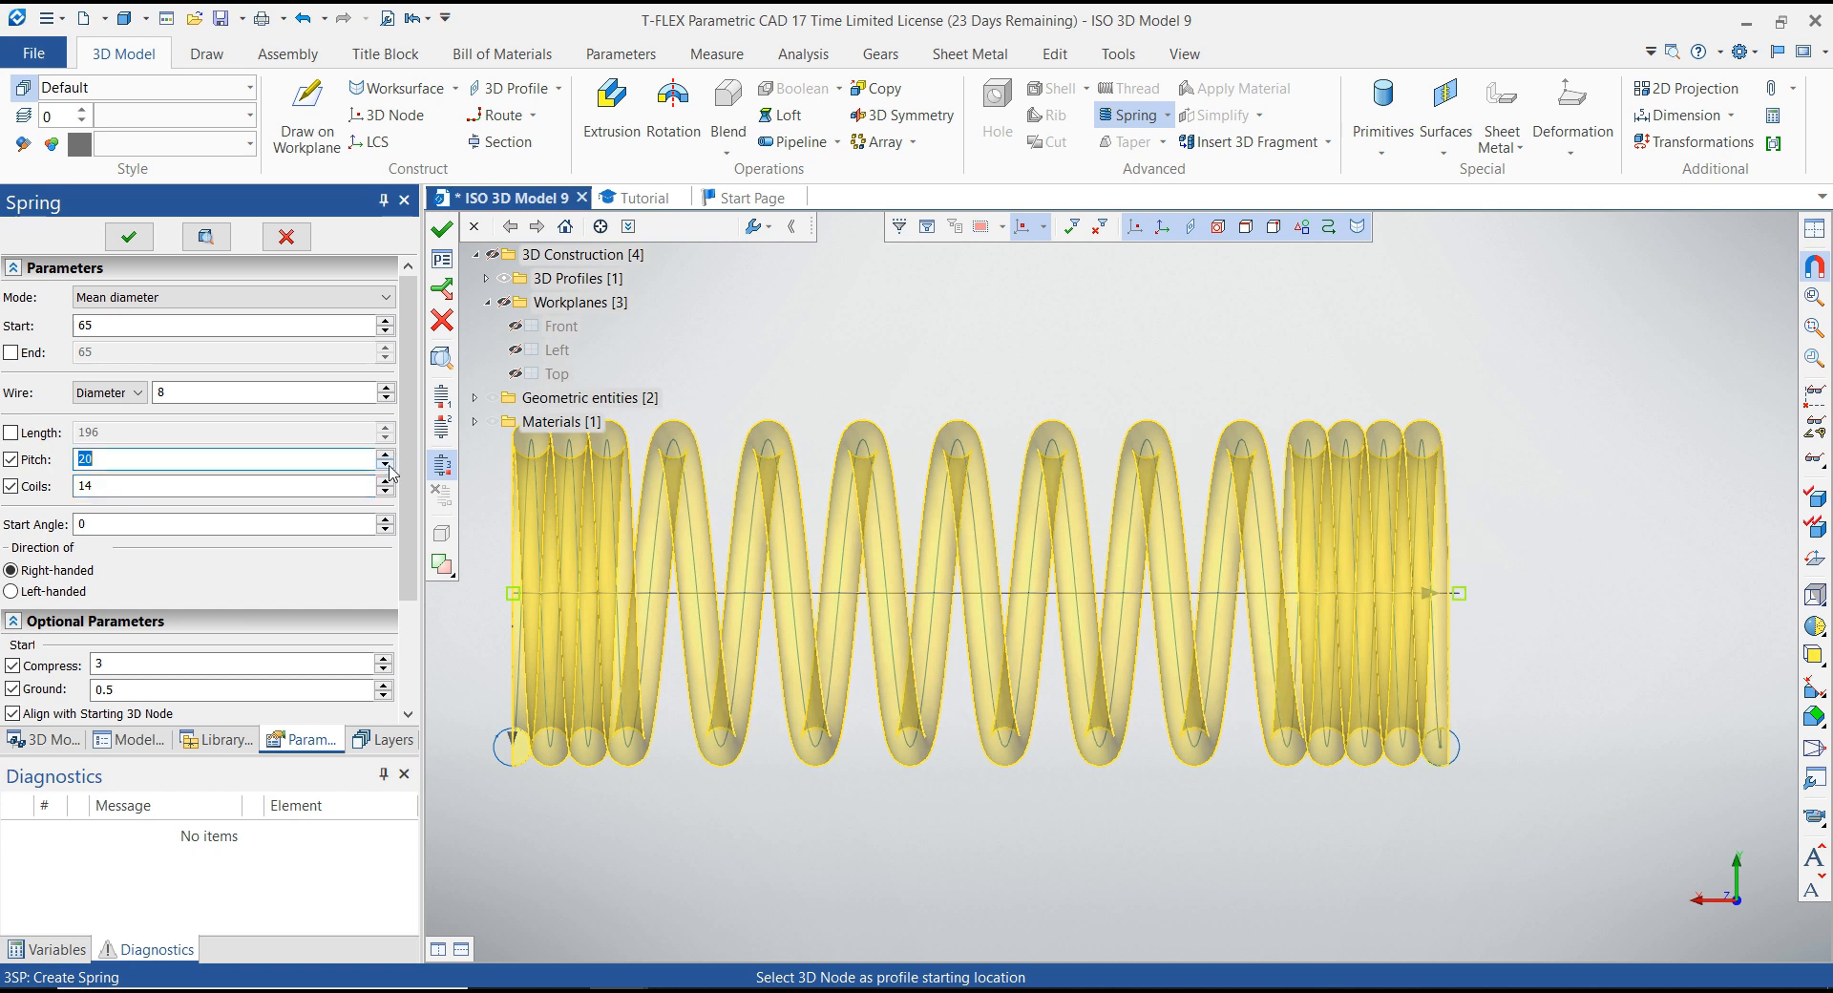
pyautogui.scroll(-2, 1218, 402)
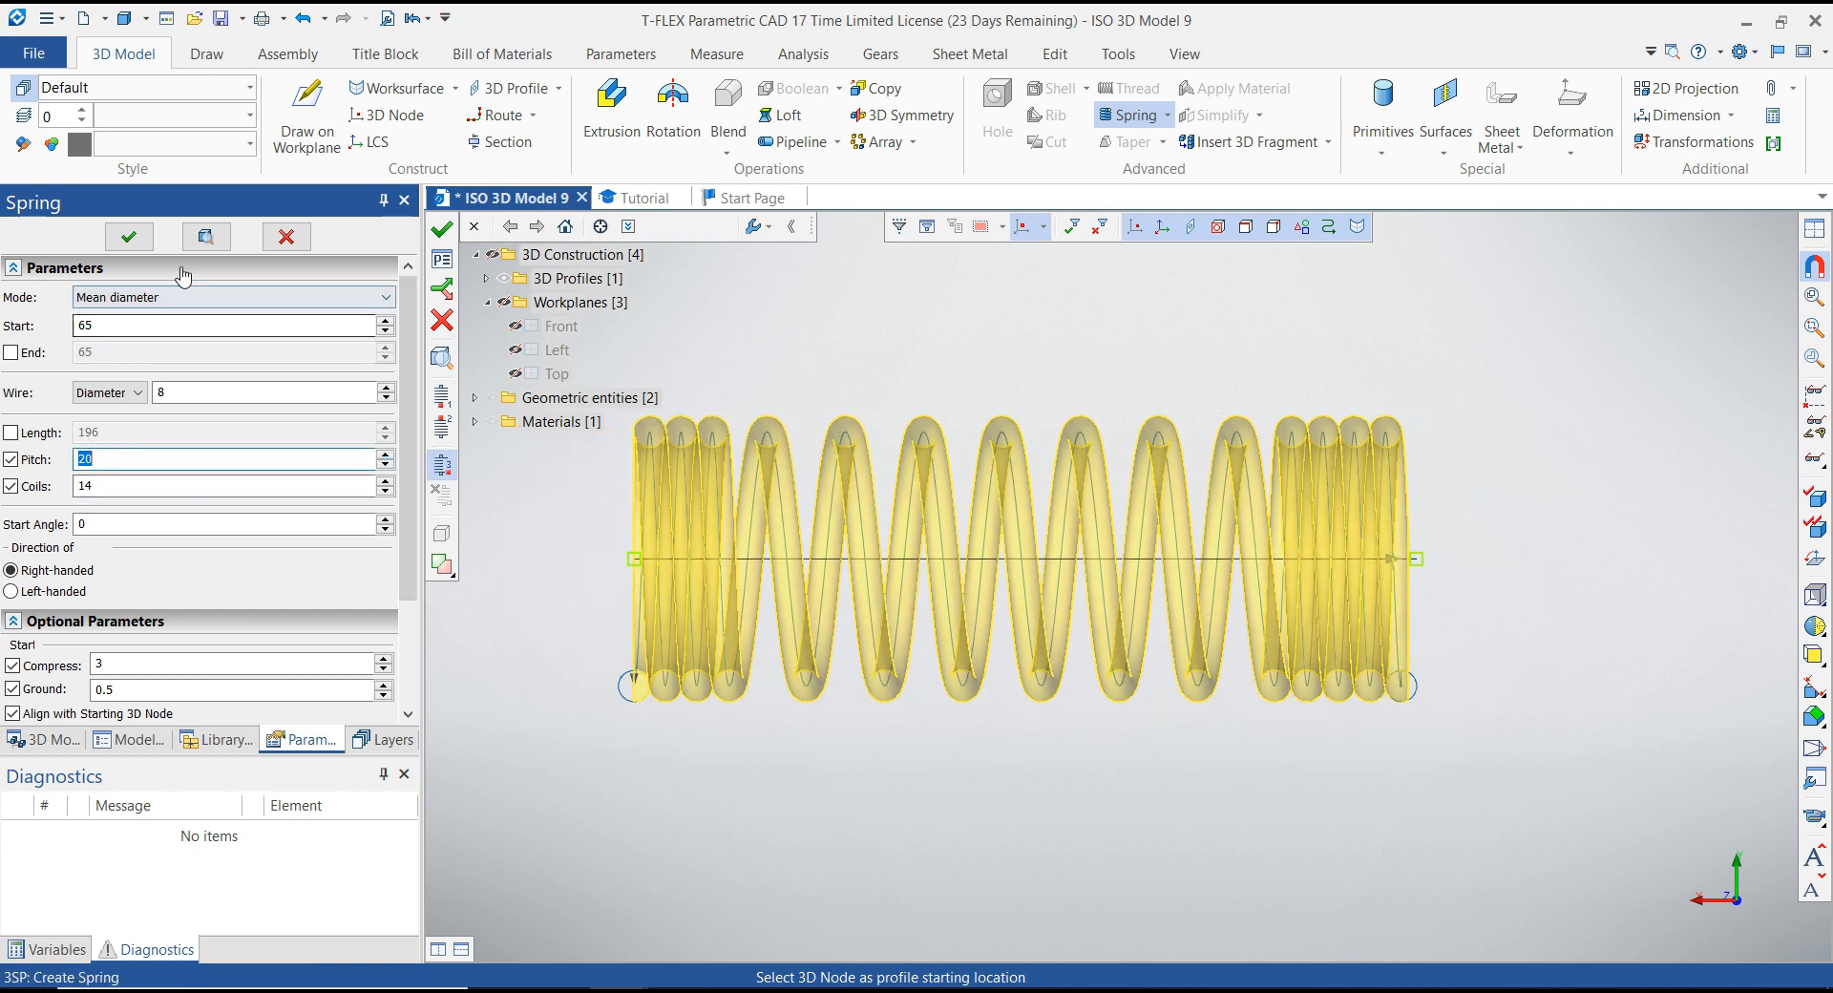
pyautogui.click(128, 236)
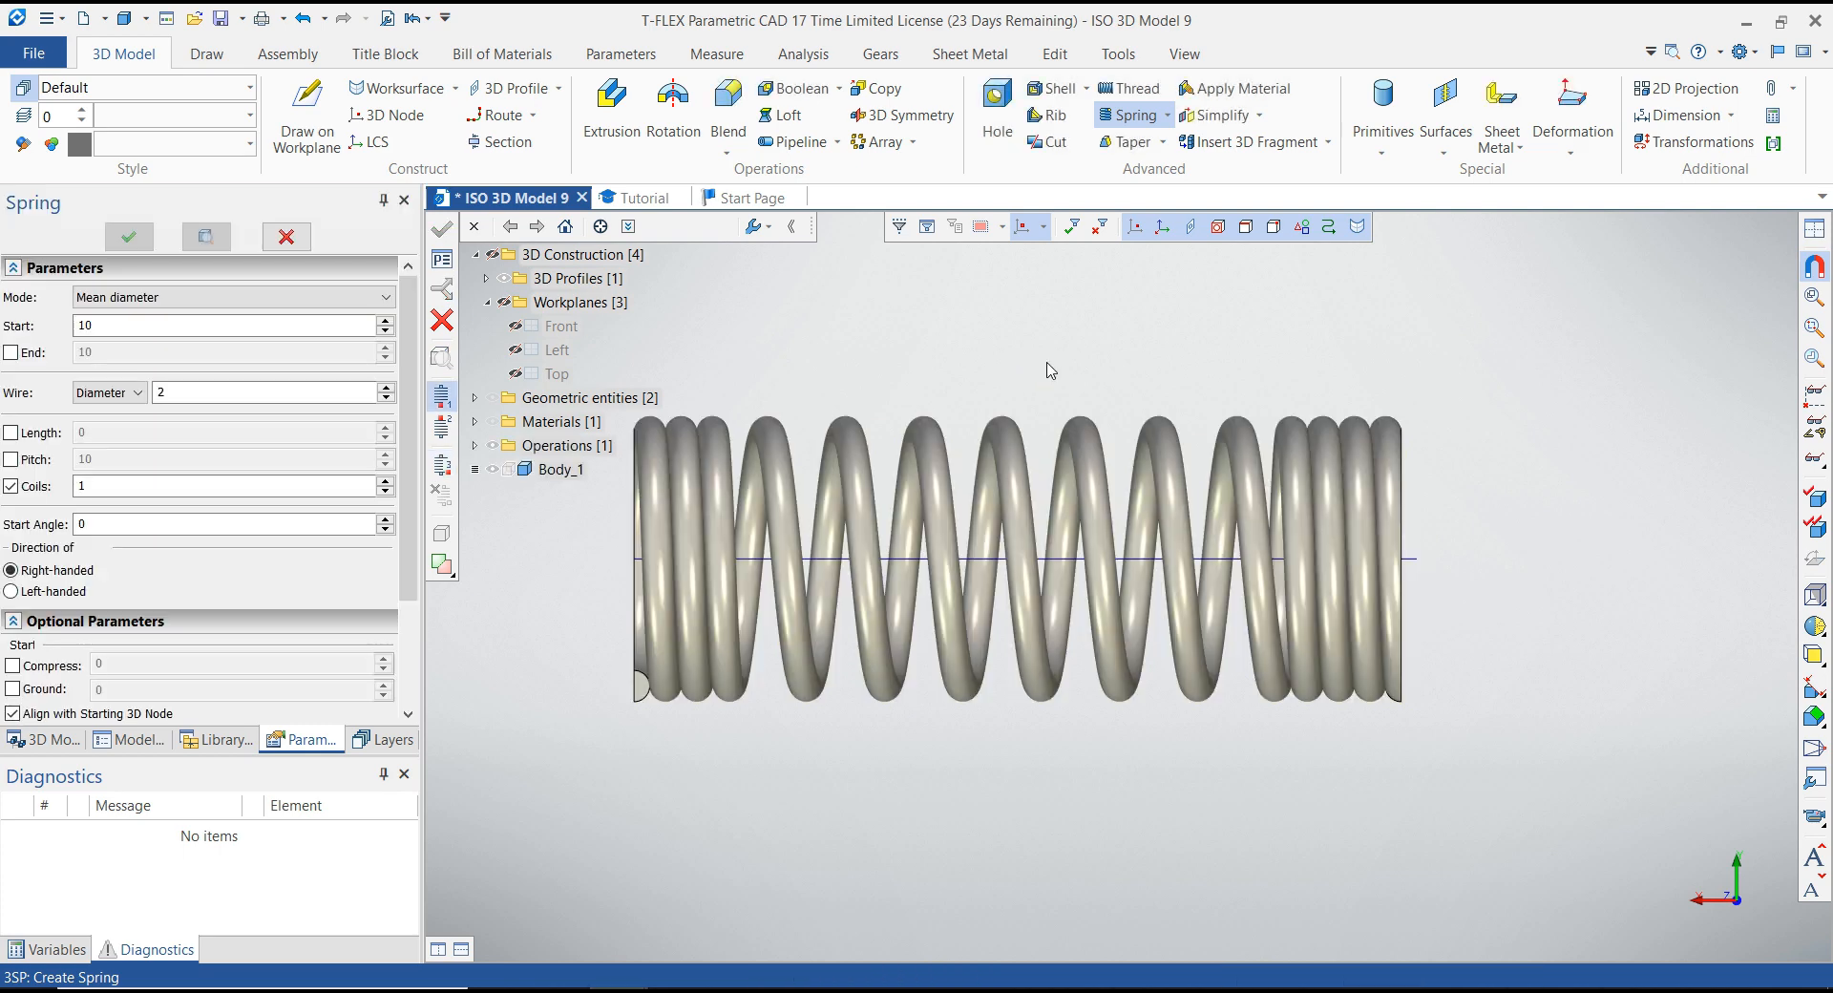
# Leave the Spring command and hide the 3D profiles so that only the finished spring body is displayed.
pyautogui.click(441, 322)
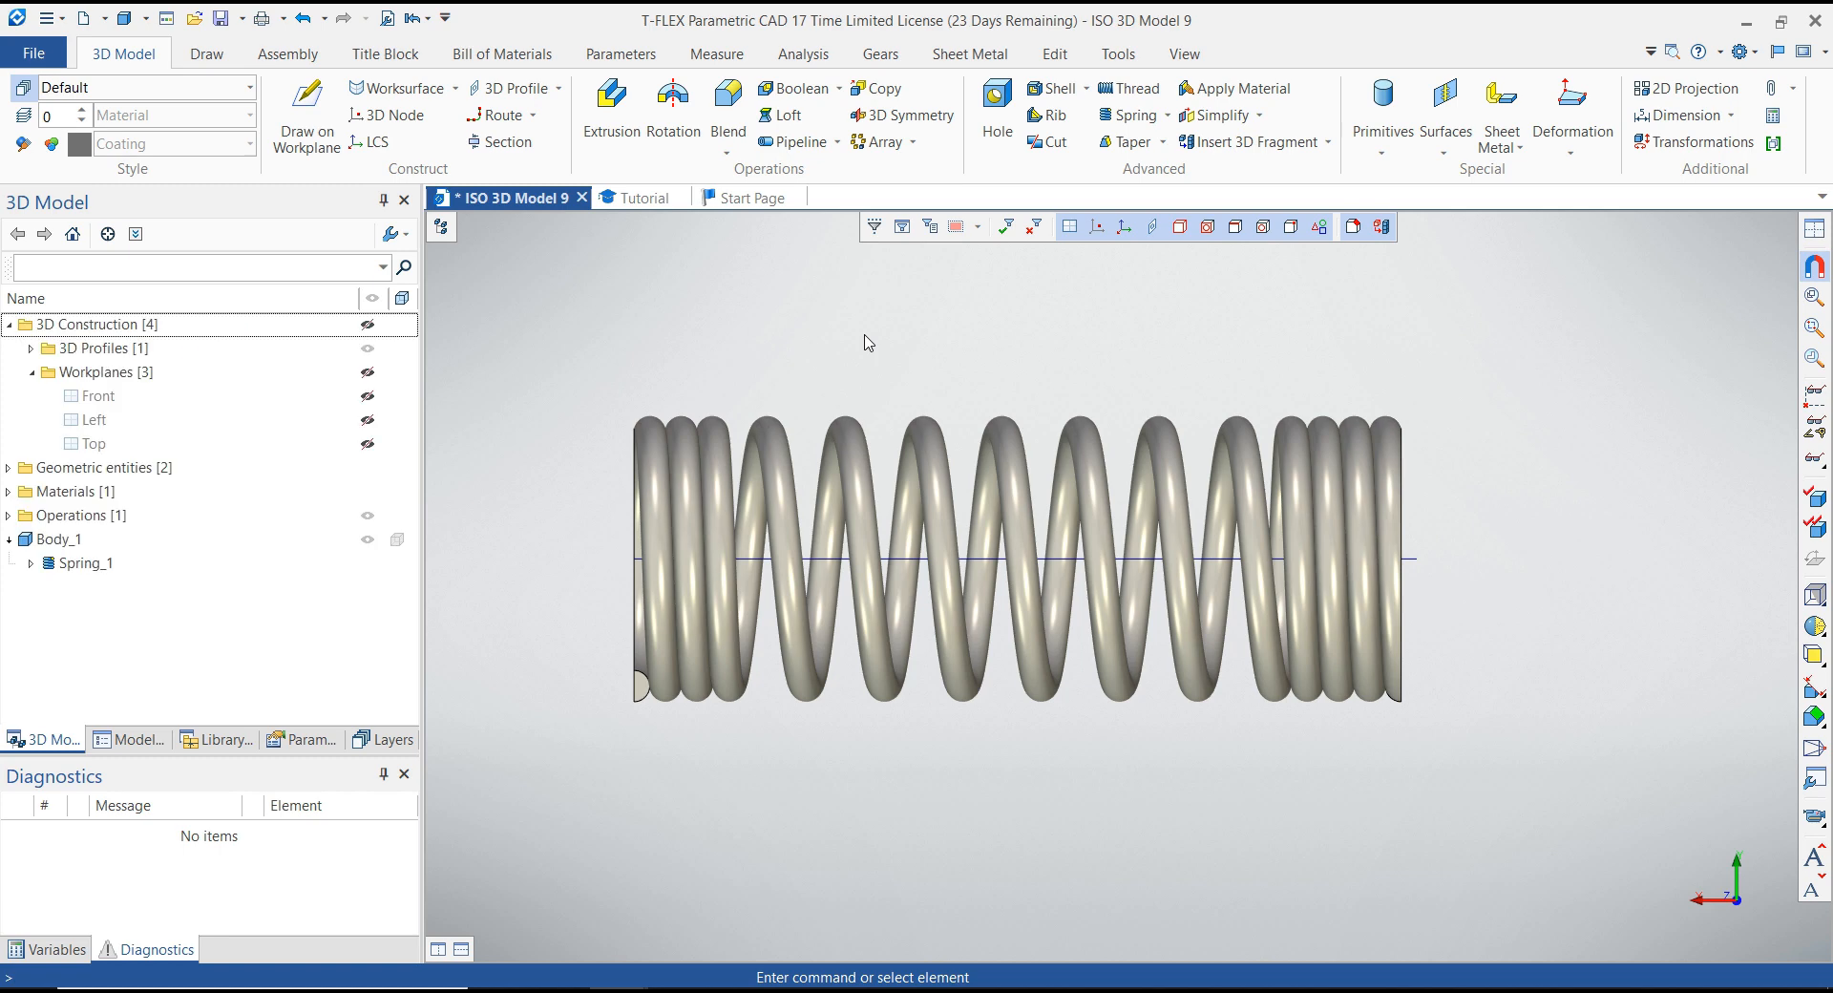
pyautogui.click(369, 349)
pyautogui.moveTo(875, 344); pyautogui.dragTo(1074, 488, button='right')
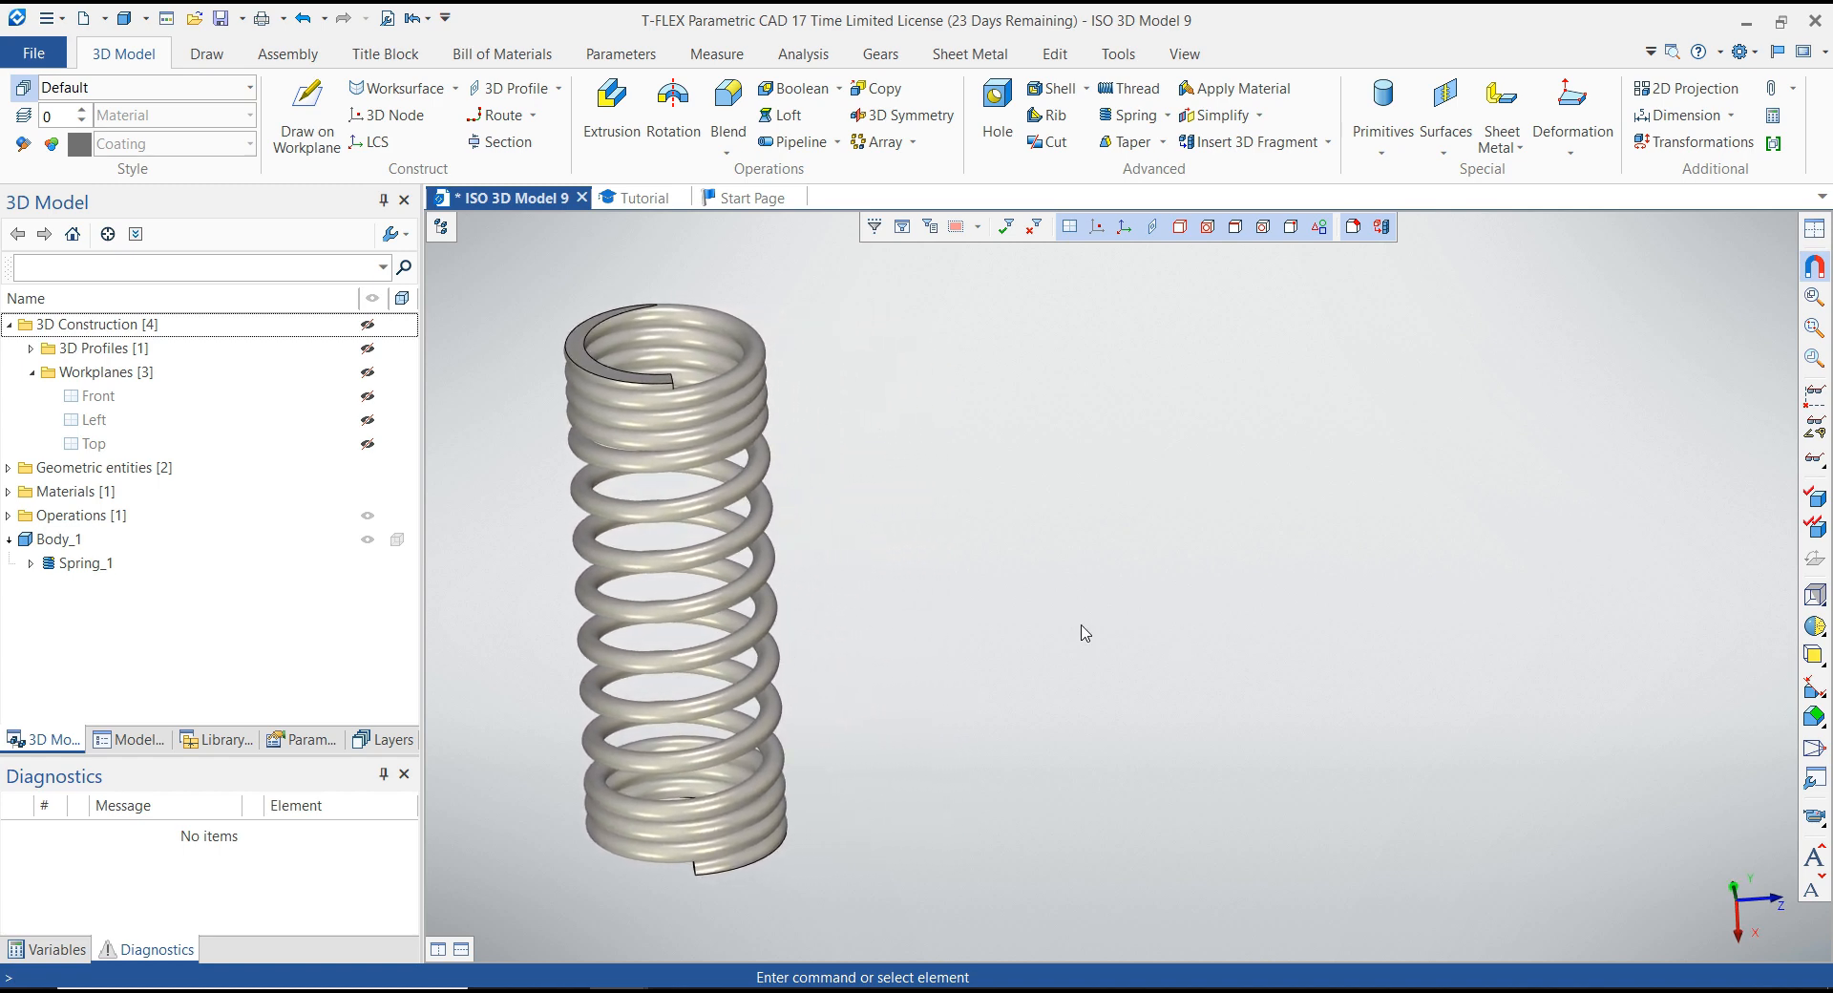
pyautogui.moveTo(970, 544)
pyautogui.mouseDown(button='middle')
pyautogui.moveTo(941, 525)
pyautogui.moveTo(940, 415)
pyautogui.moveTo(896, 532)
pyautogui.moveTo(916, 560)
pyautogui.moveTo(954, 565)
pyautogui.moveTo(970, 544)
pyautogui.mouseUp(button='middle')
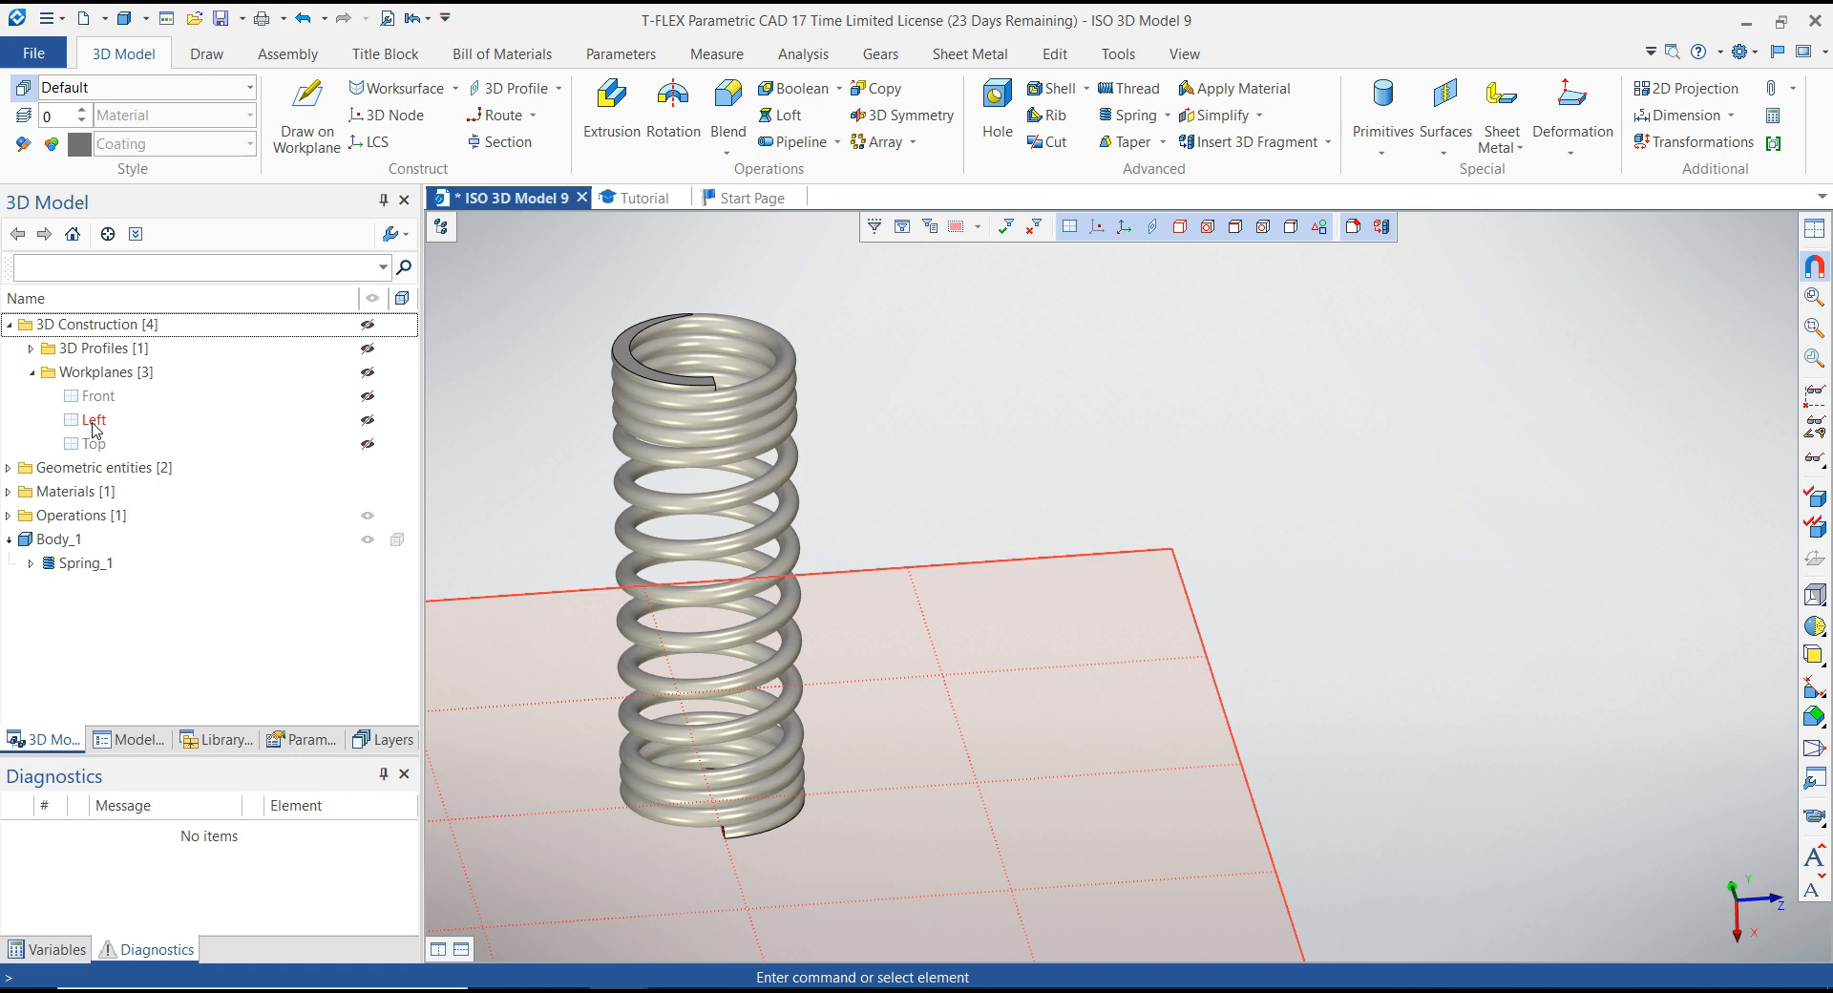
# On the Front workplane, sketch a horizontal line about 193 long above the spring, starting at about X 0, Y 150.
pyautogui.click(93, 421)
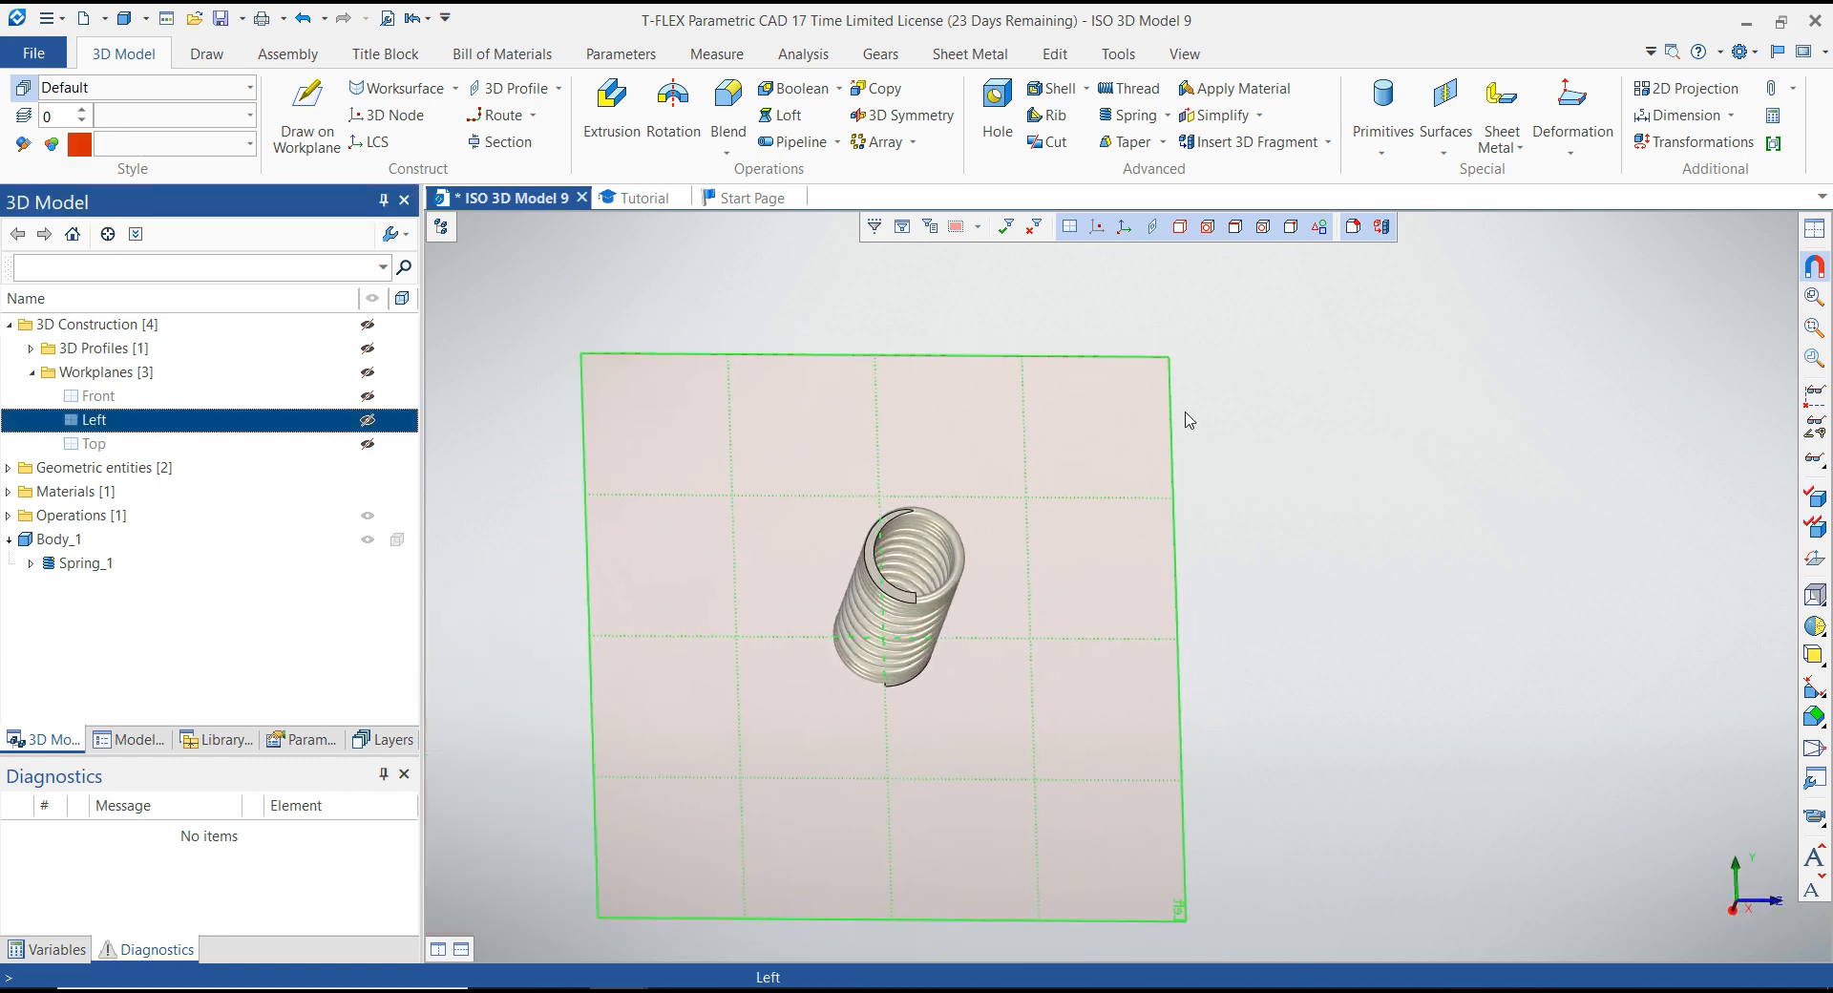
pyautogui.click(1198, 382)
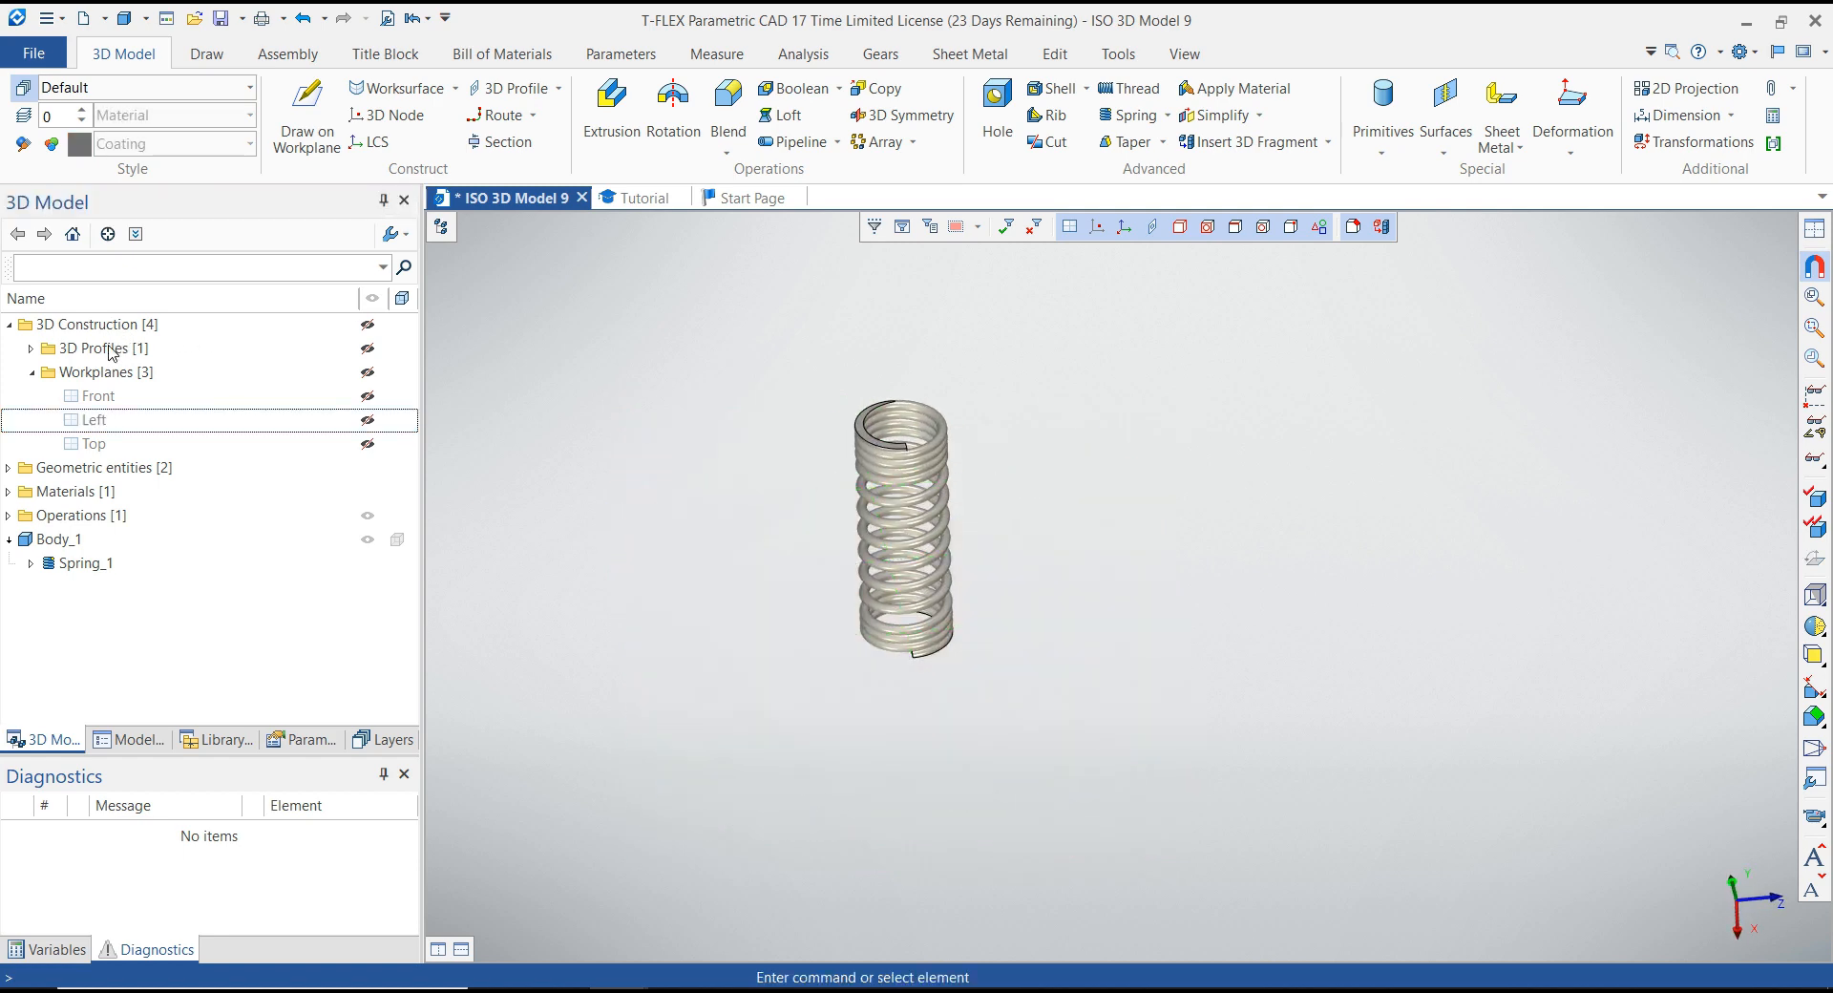
pyautogui.click(103, 399)
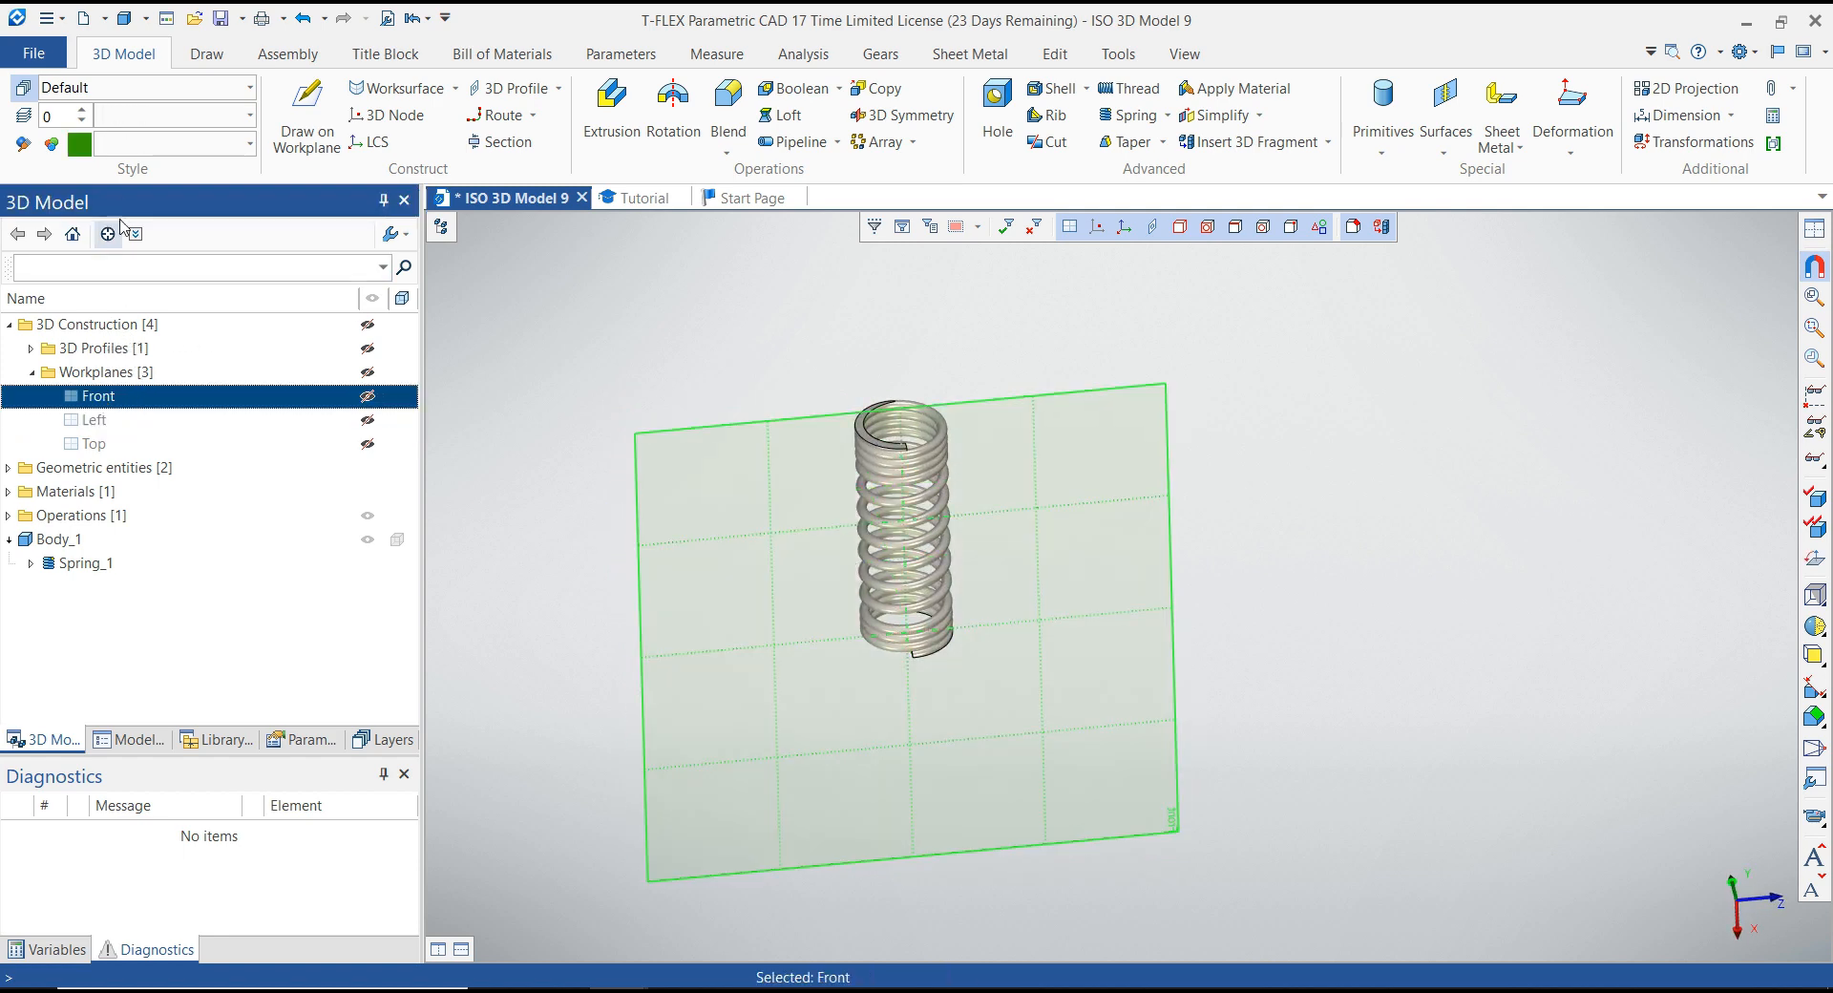
pyautogui.click(320, 131)
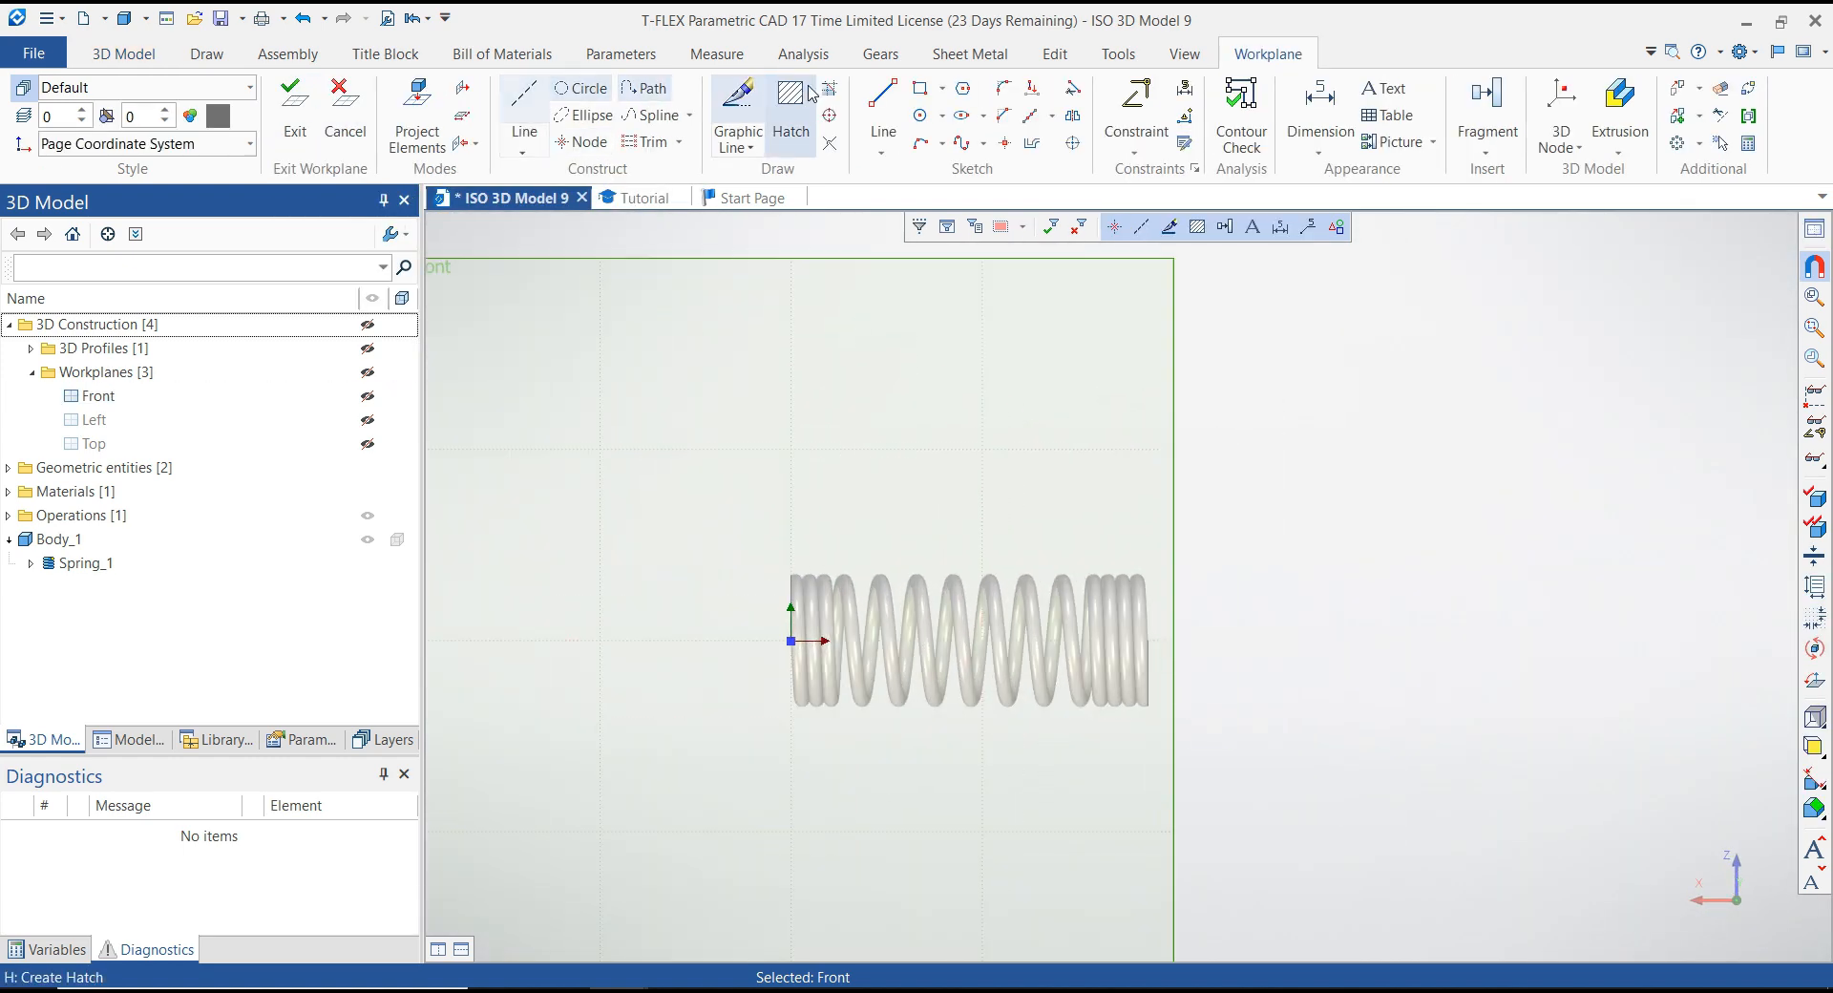
pyautogui.click(883, 112)
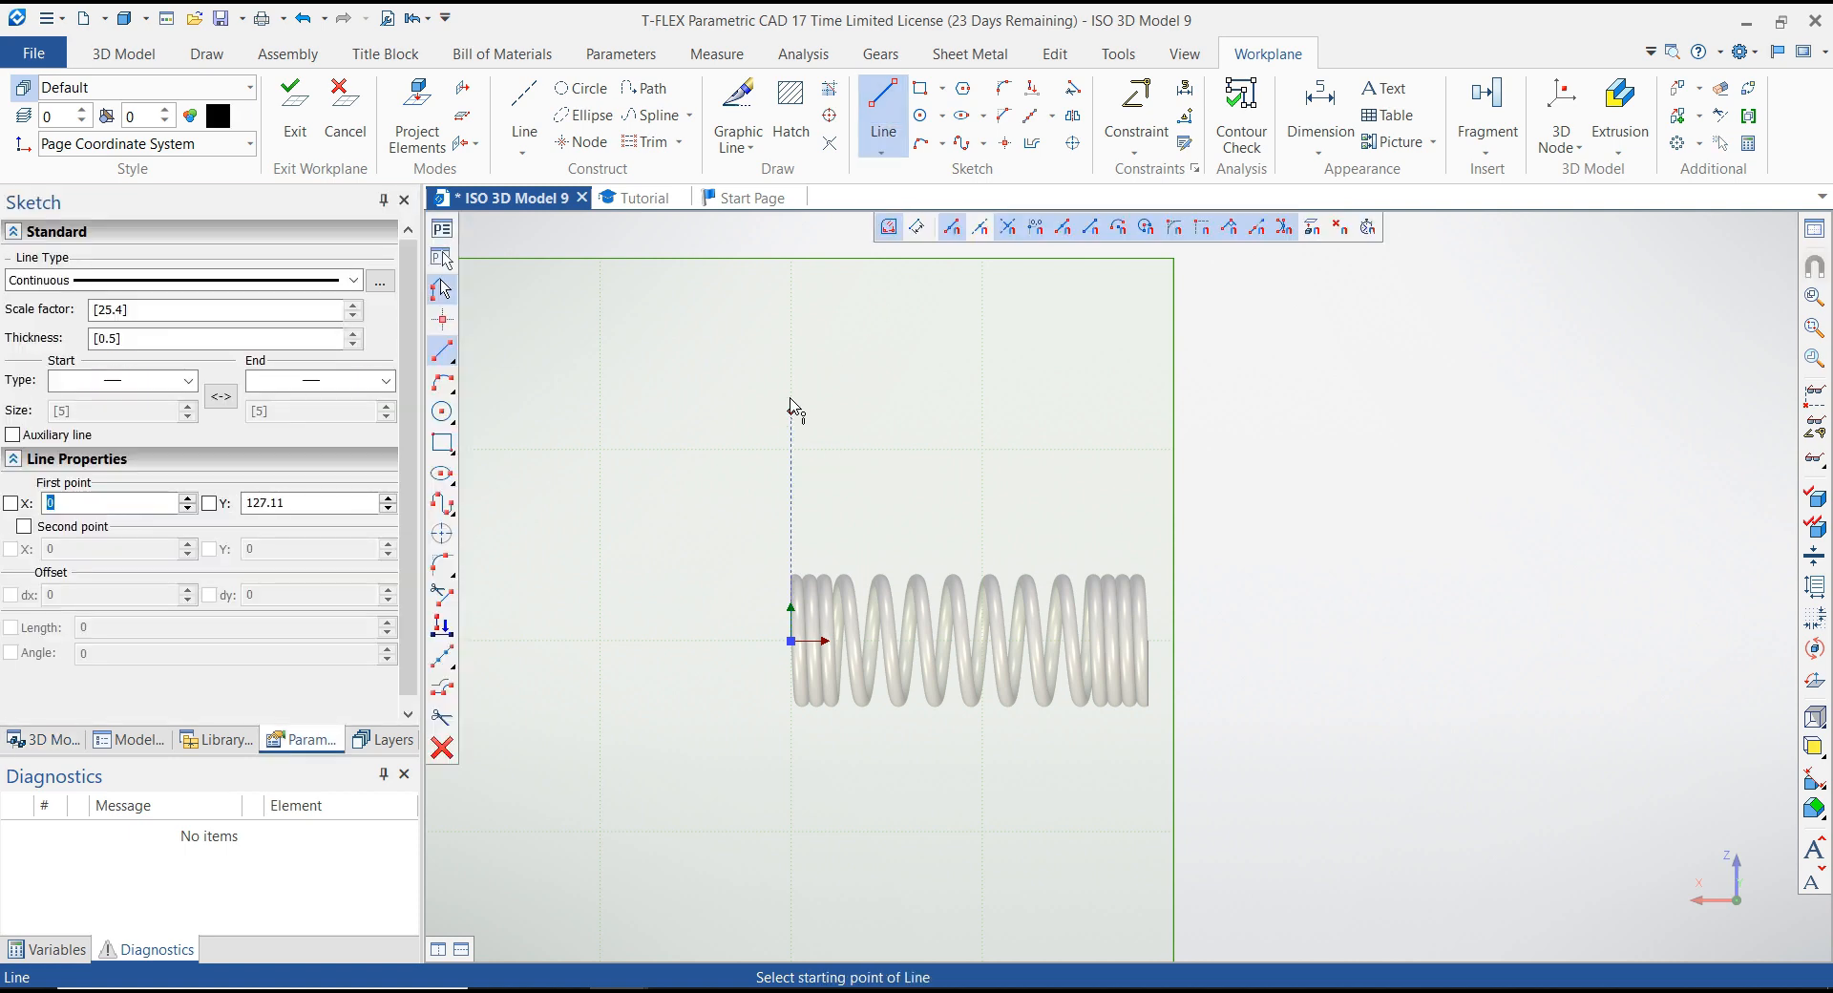
pyautogui.click(790, 369)
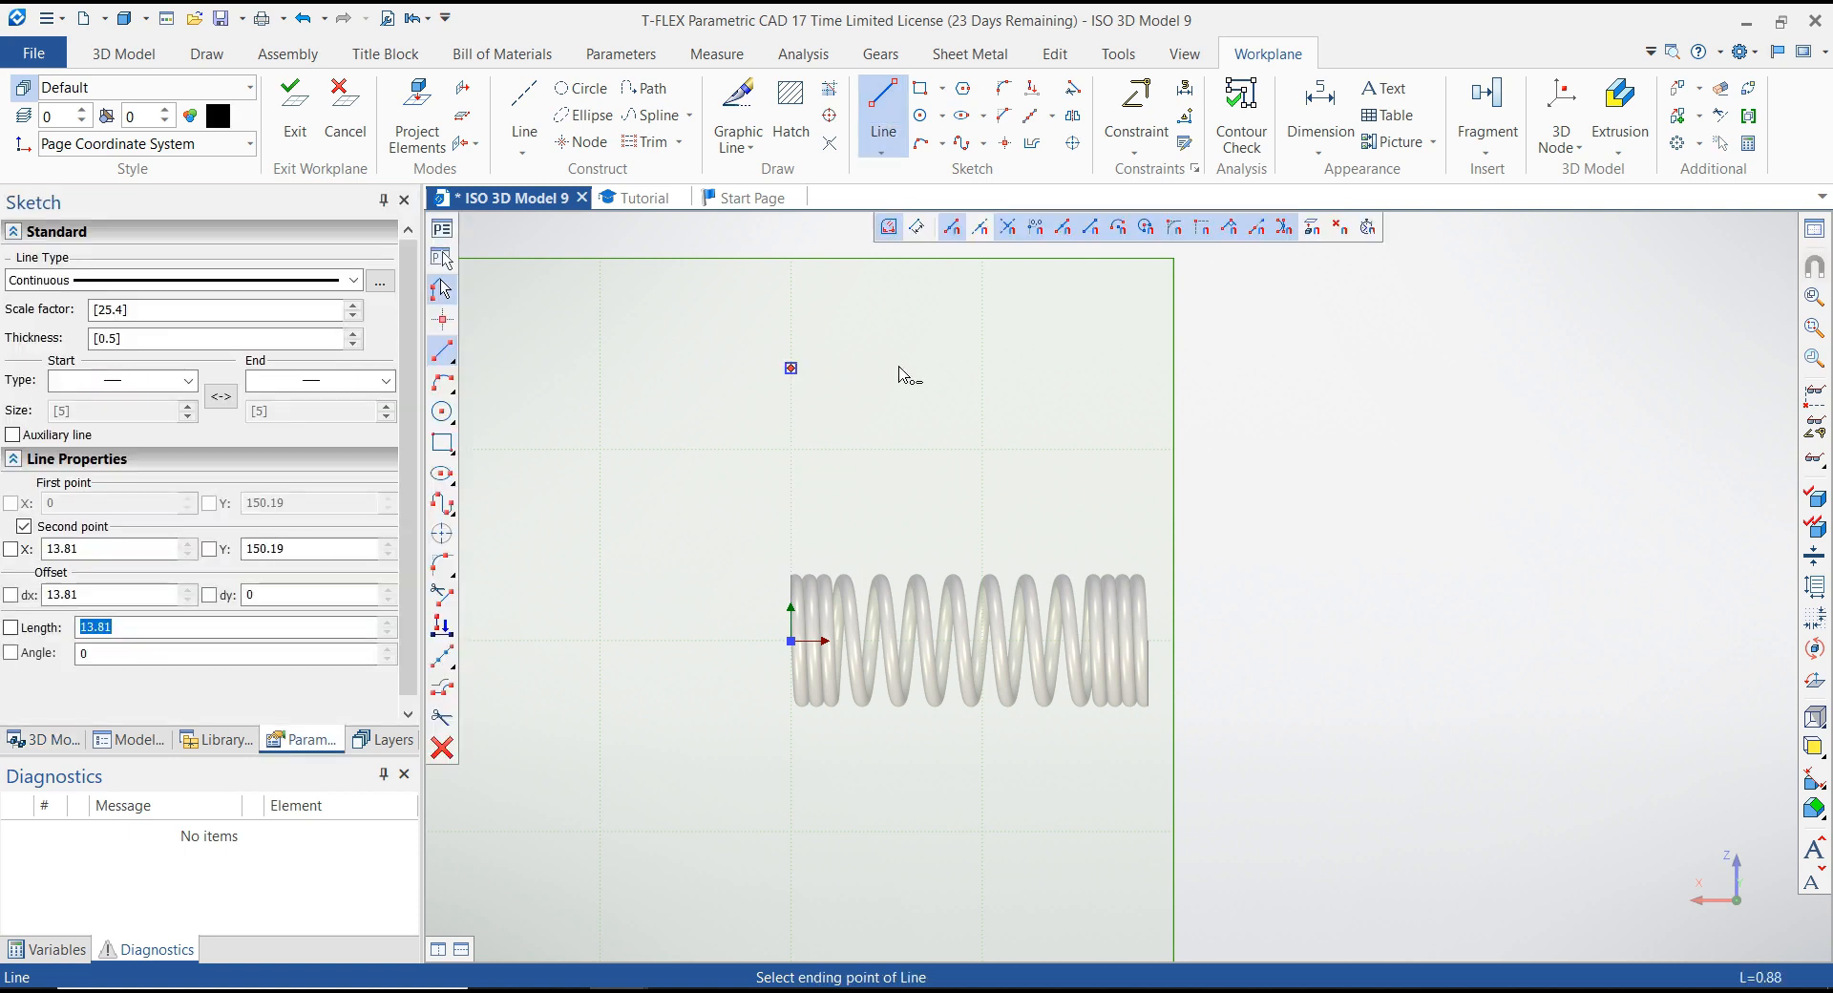
pyautogui.click(1142, 370)
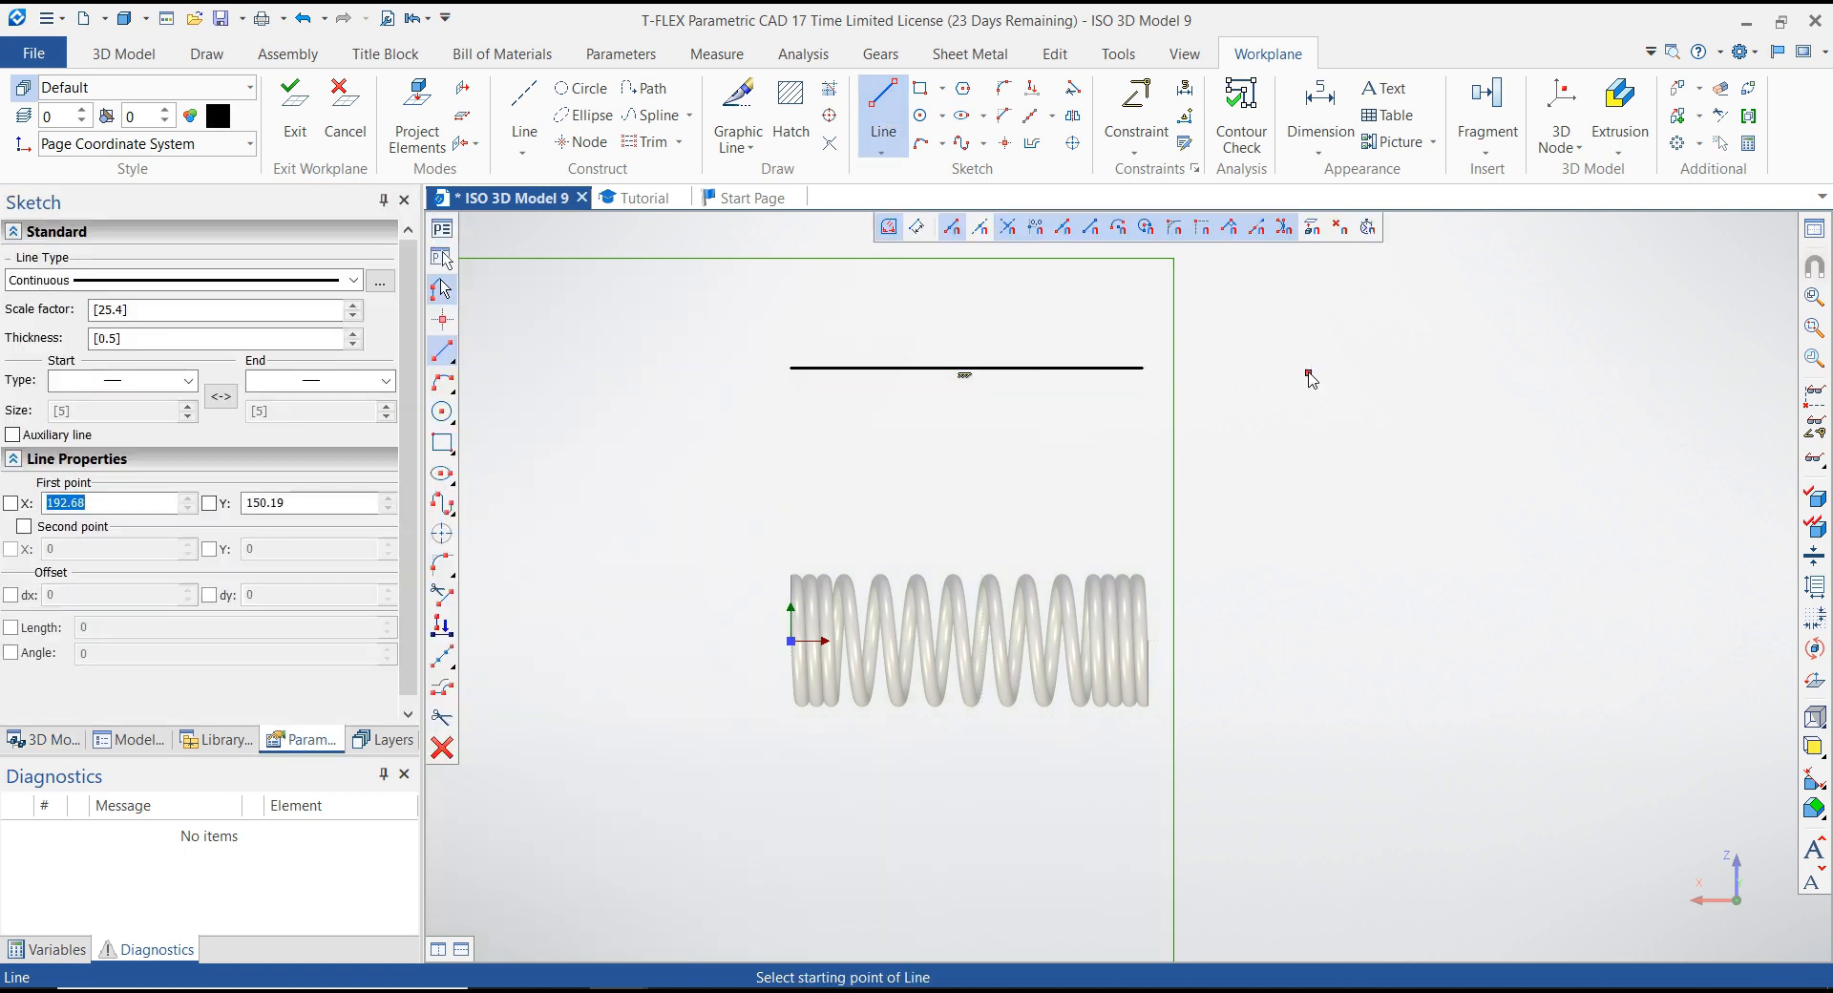
# Dimension the new horizontal line, set its length to 200 and finish the sketch.
pyautogui.click(1320, 107)
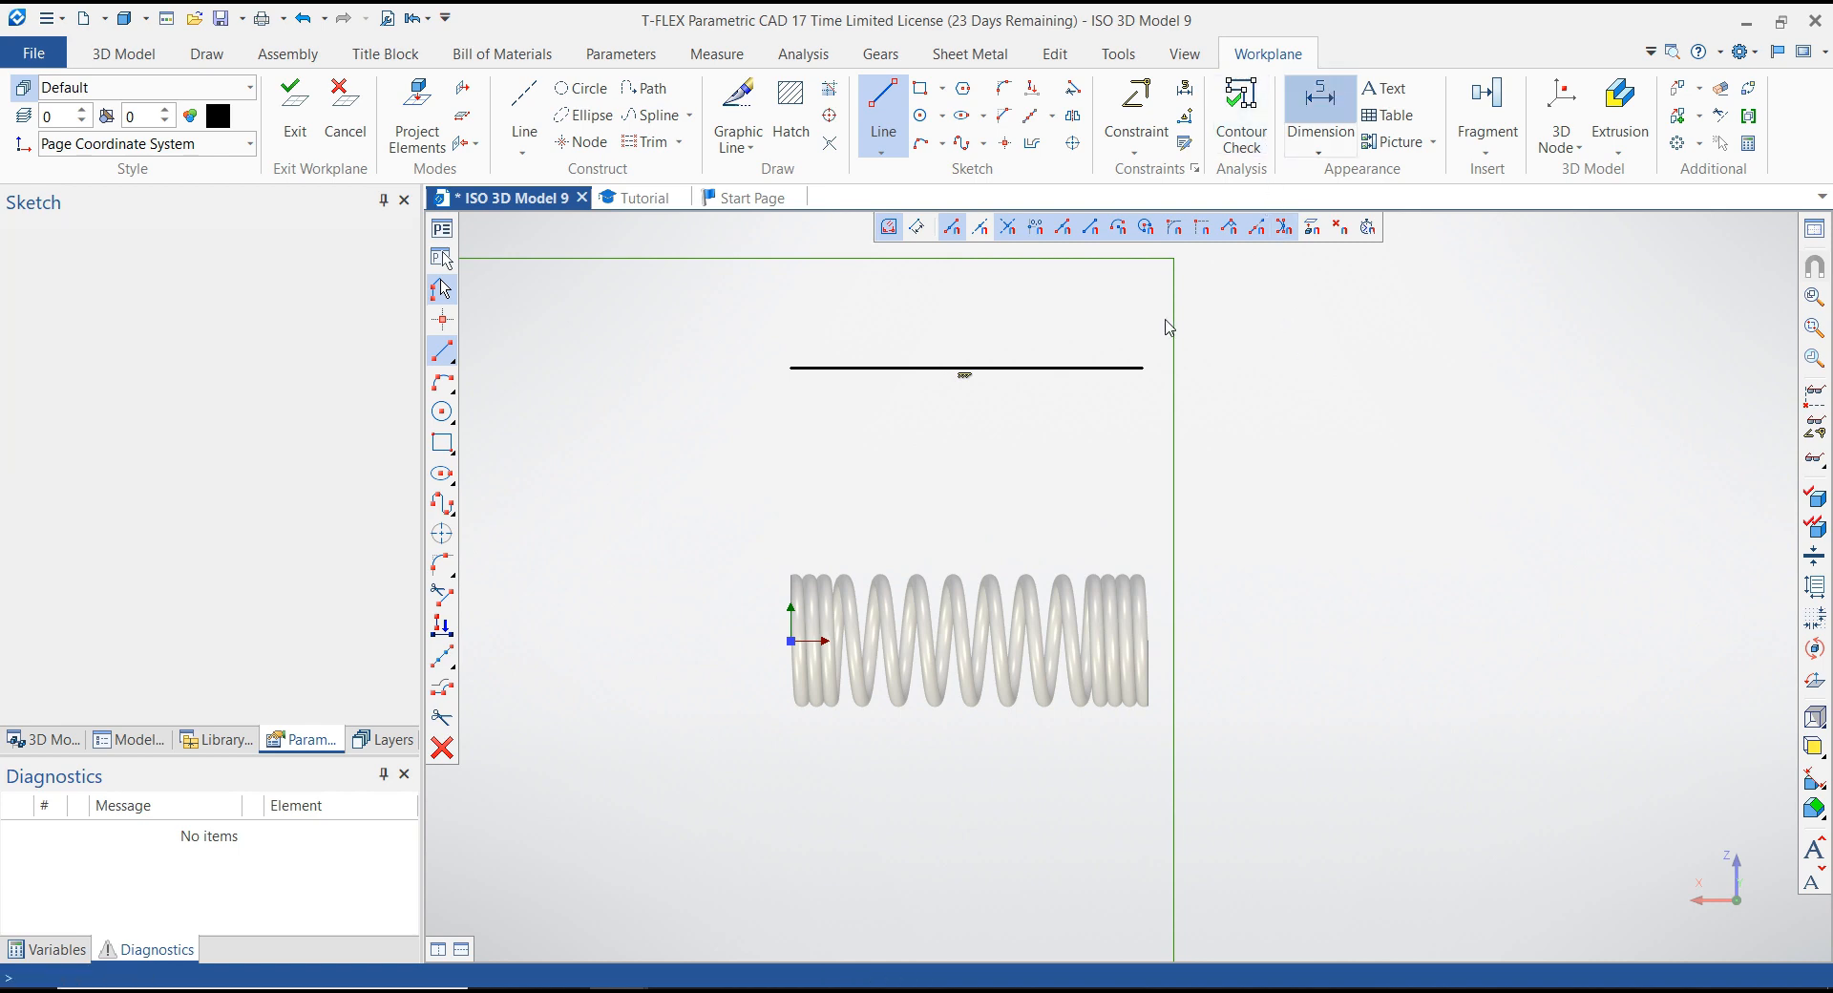
pyautogui.click(1142, 368)
pyautogui.click(791, 369)
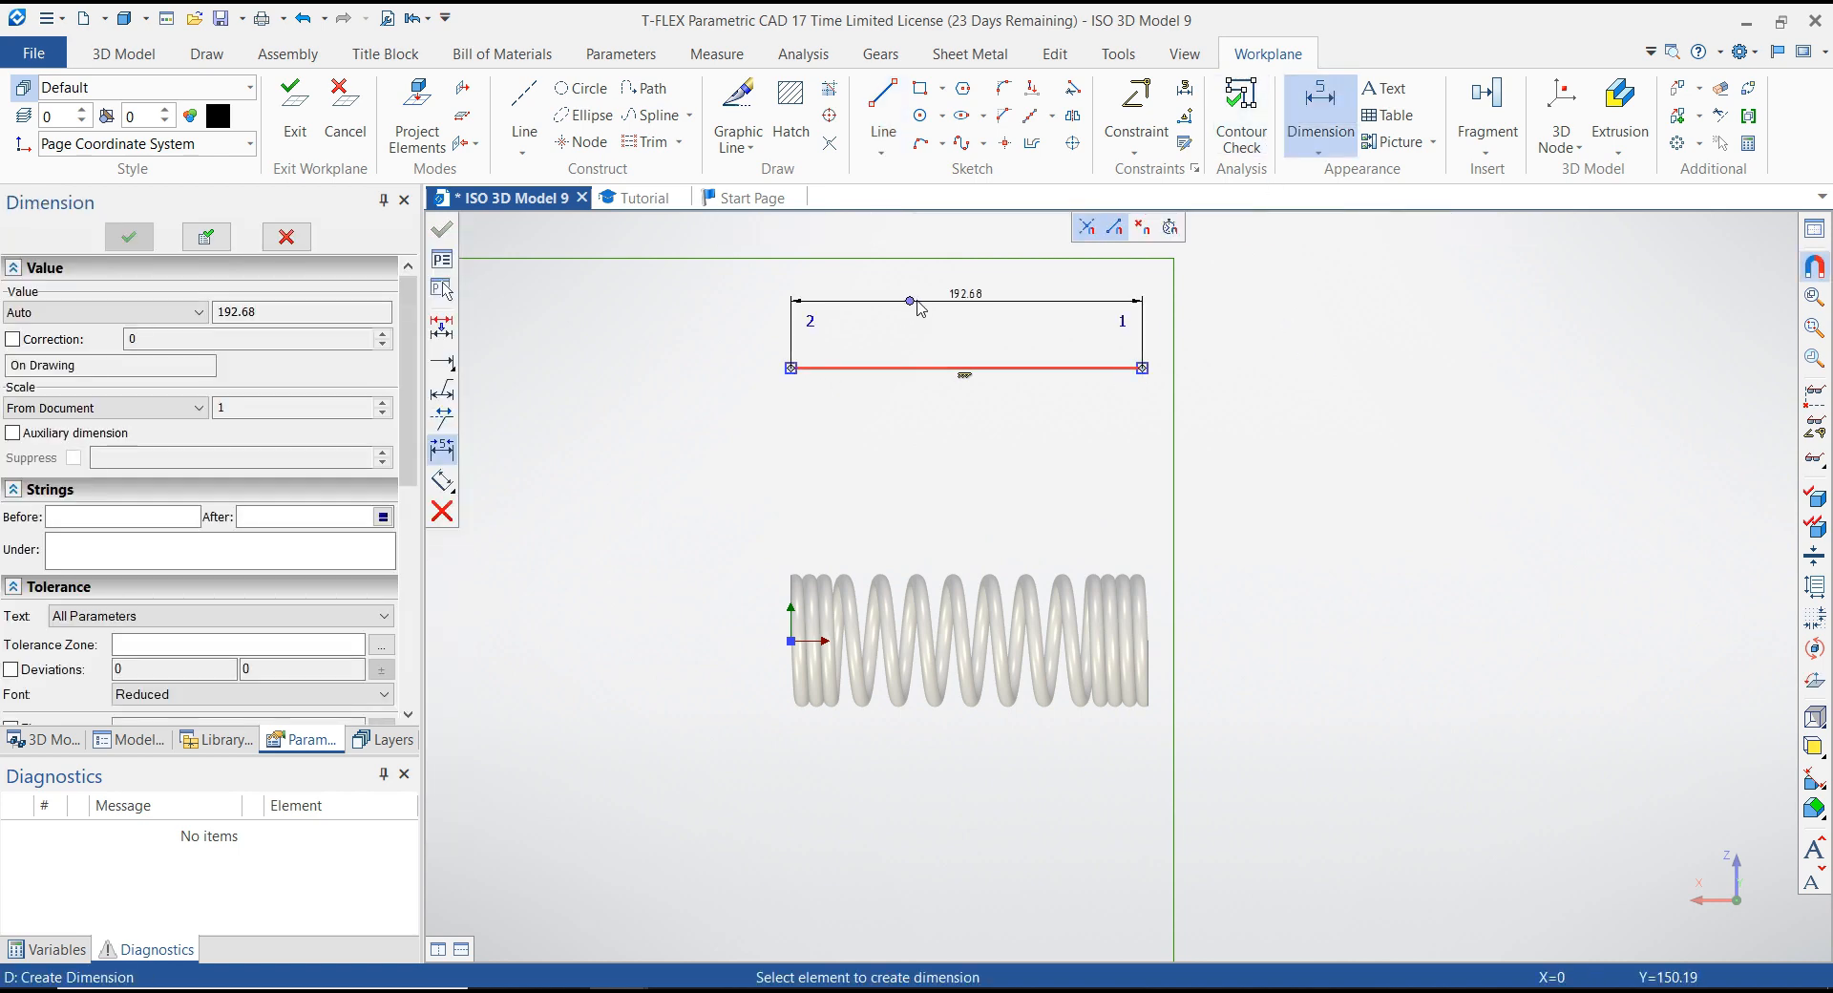
pyautogui.click(966, 307)
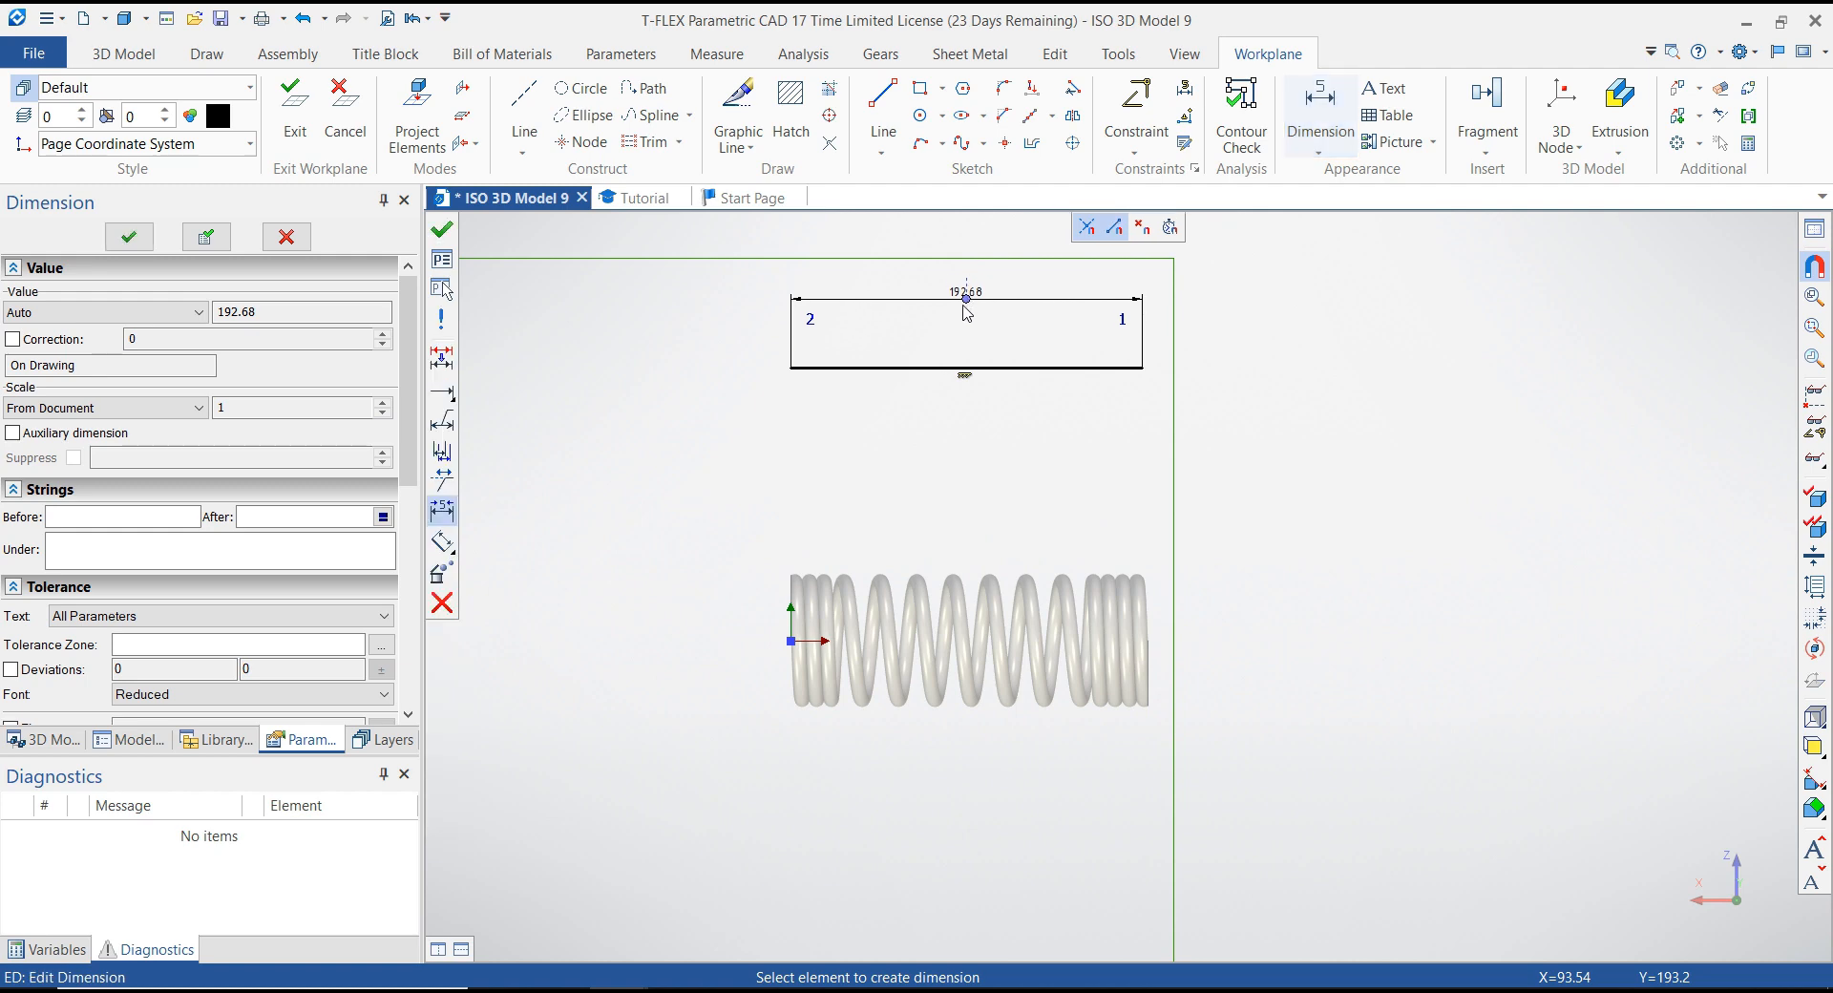
pyautogui.click(966, 307)
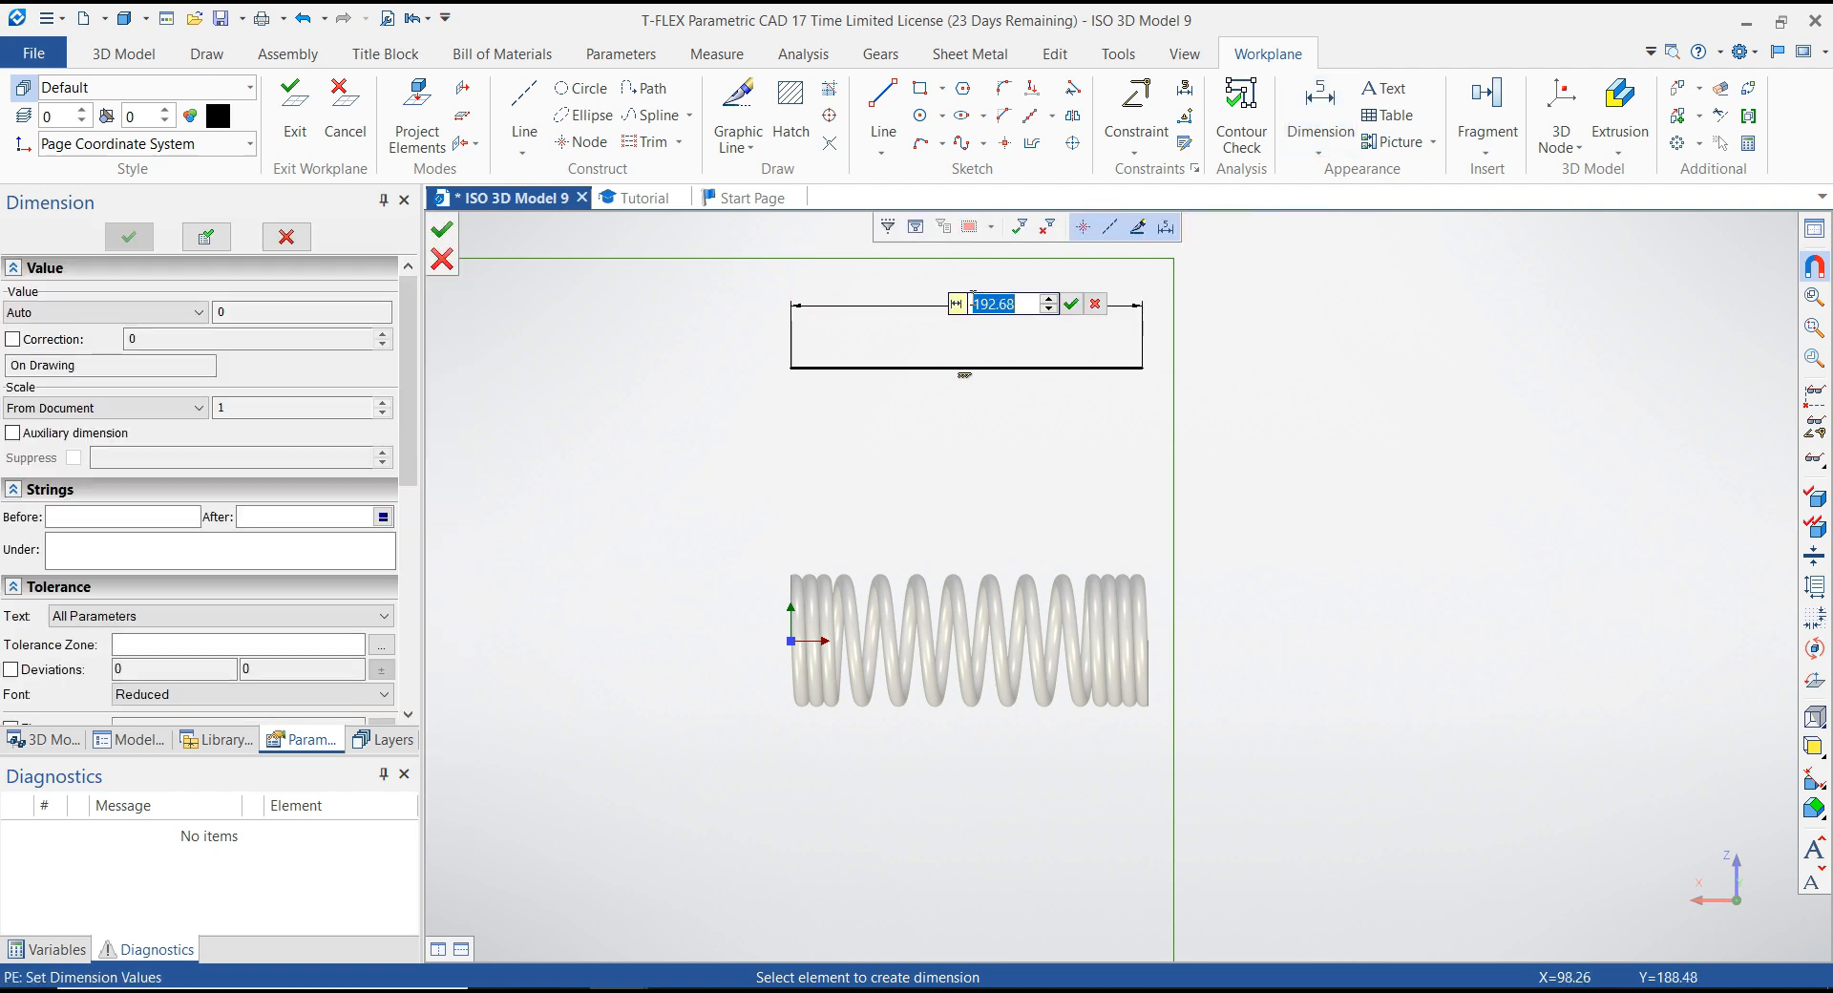
pyautogui.write('200')
pyautogui.press('Return')
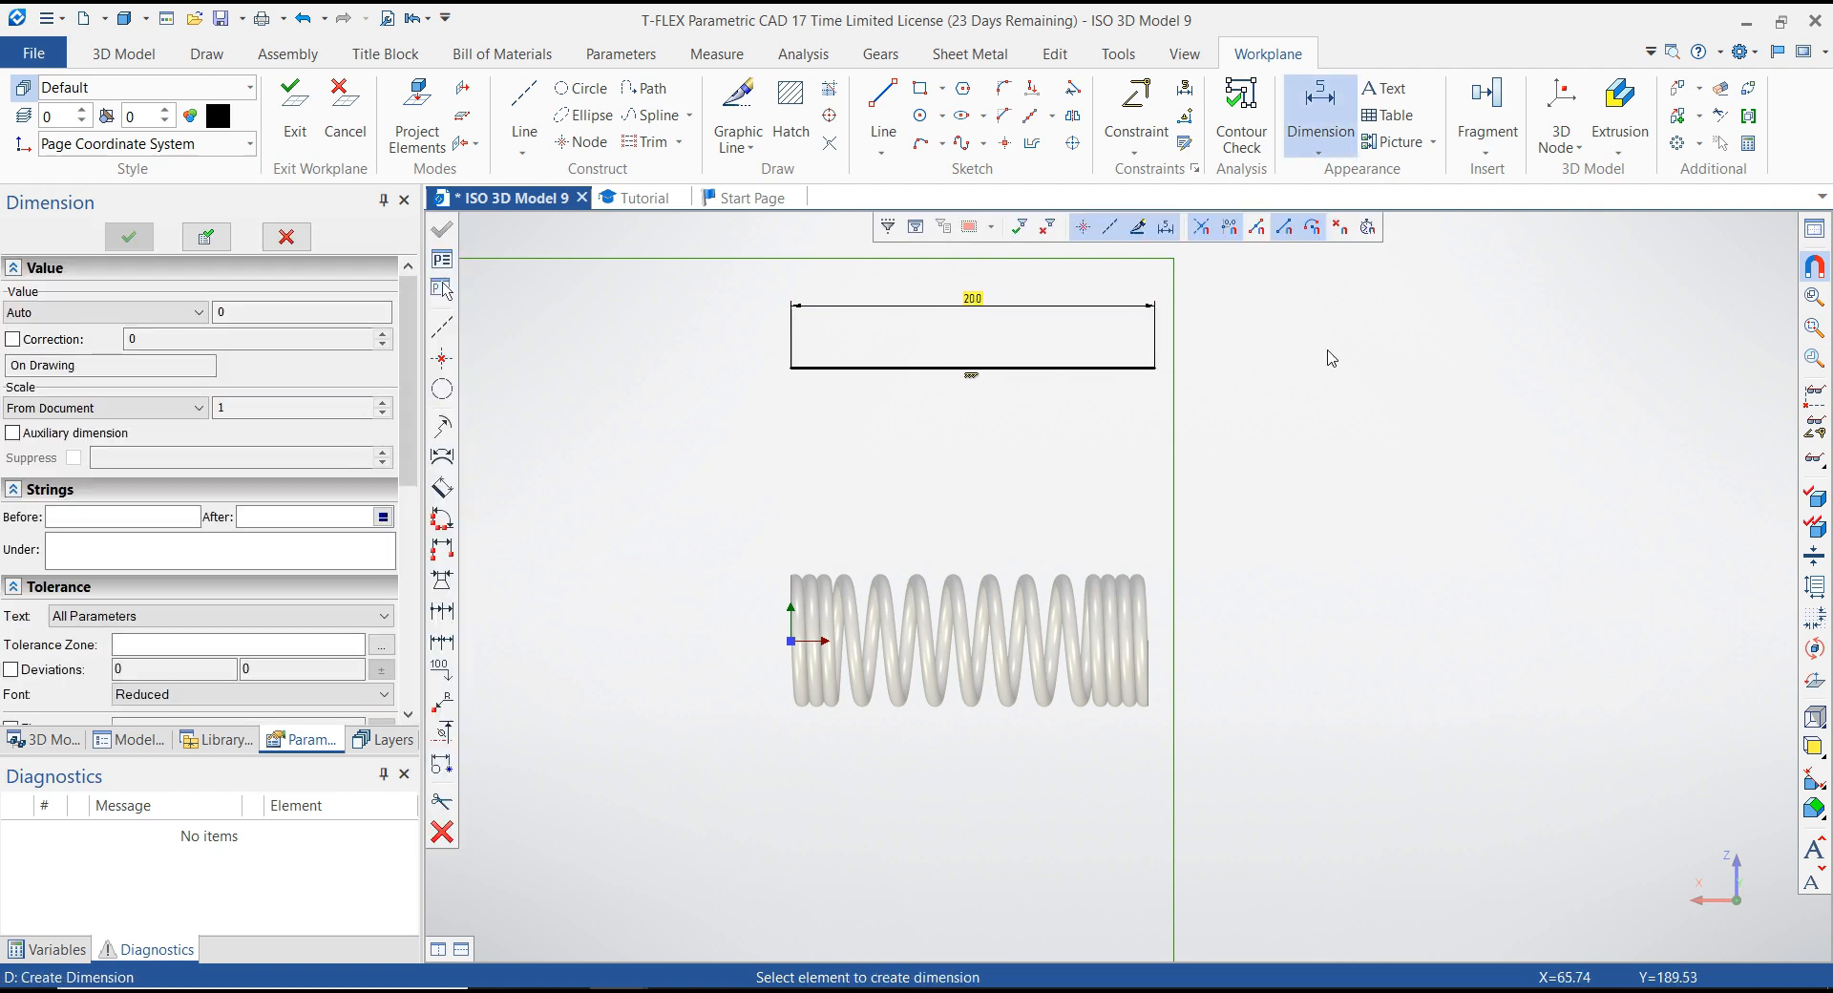
pyautogui.press('Escape')
pyautogui.rightClick(1430, 364)
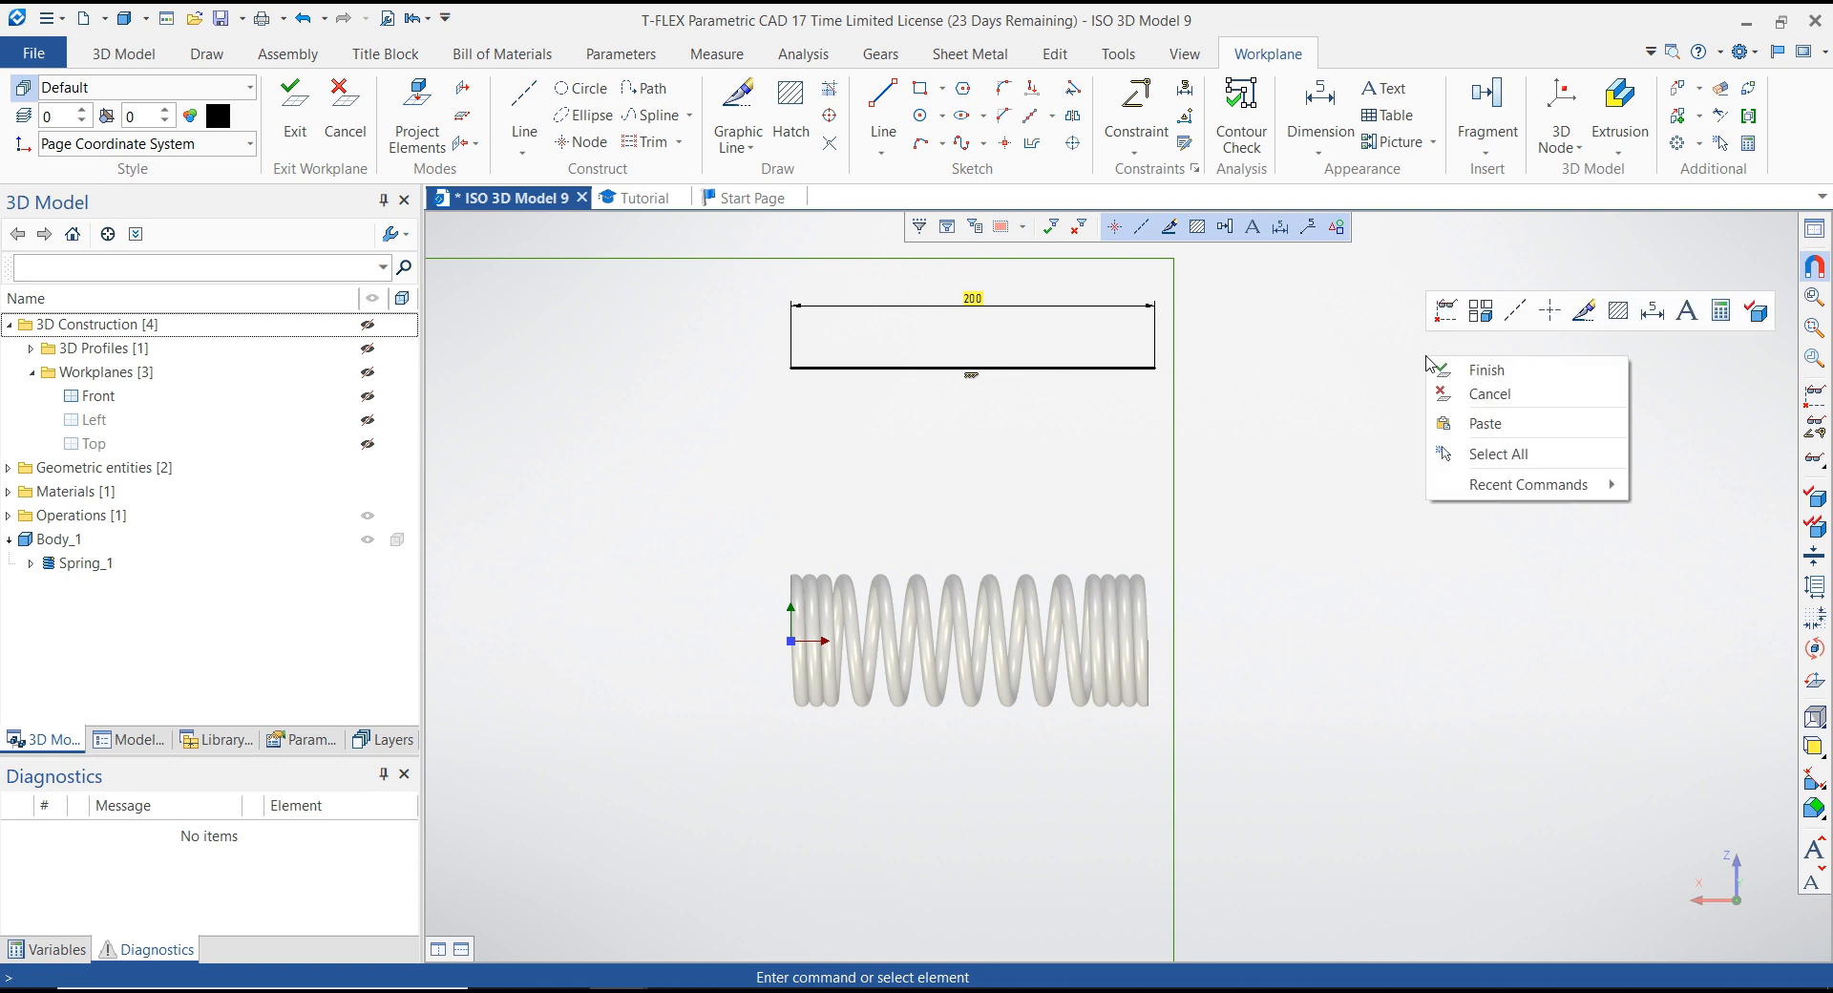
pyautogui.click(1485, 370)
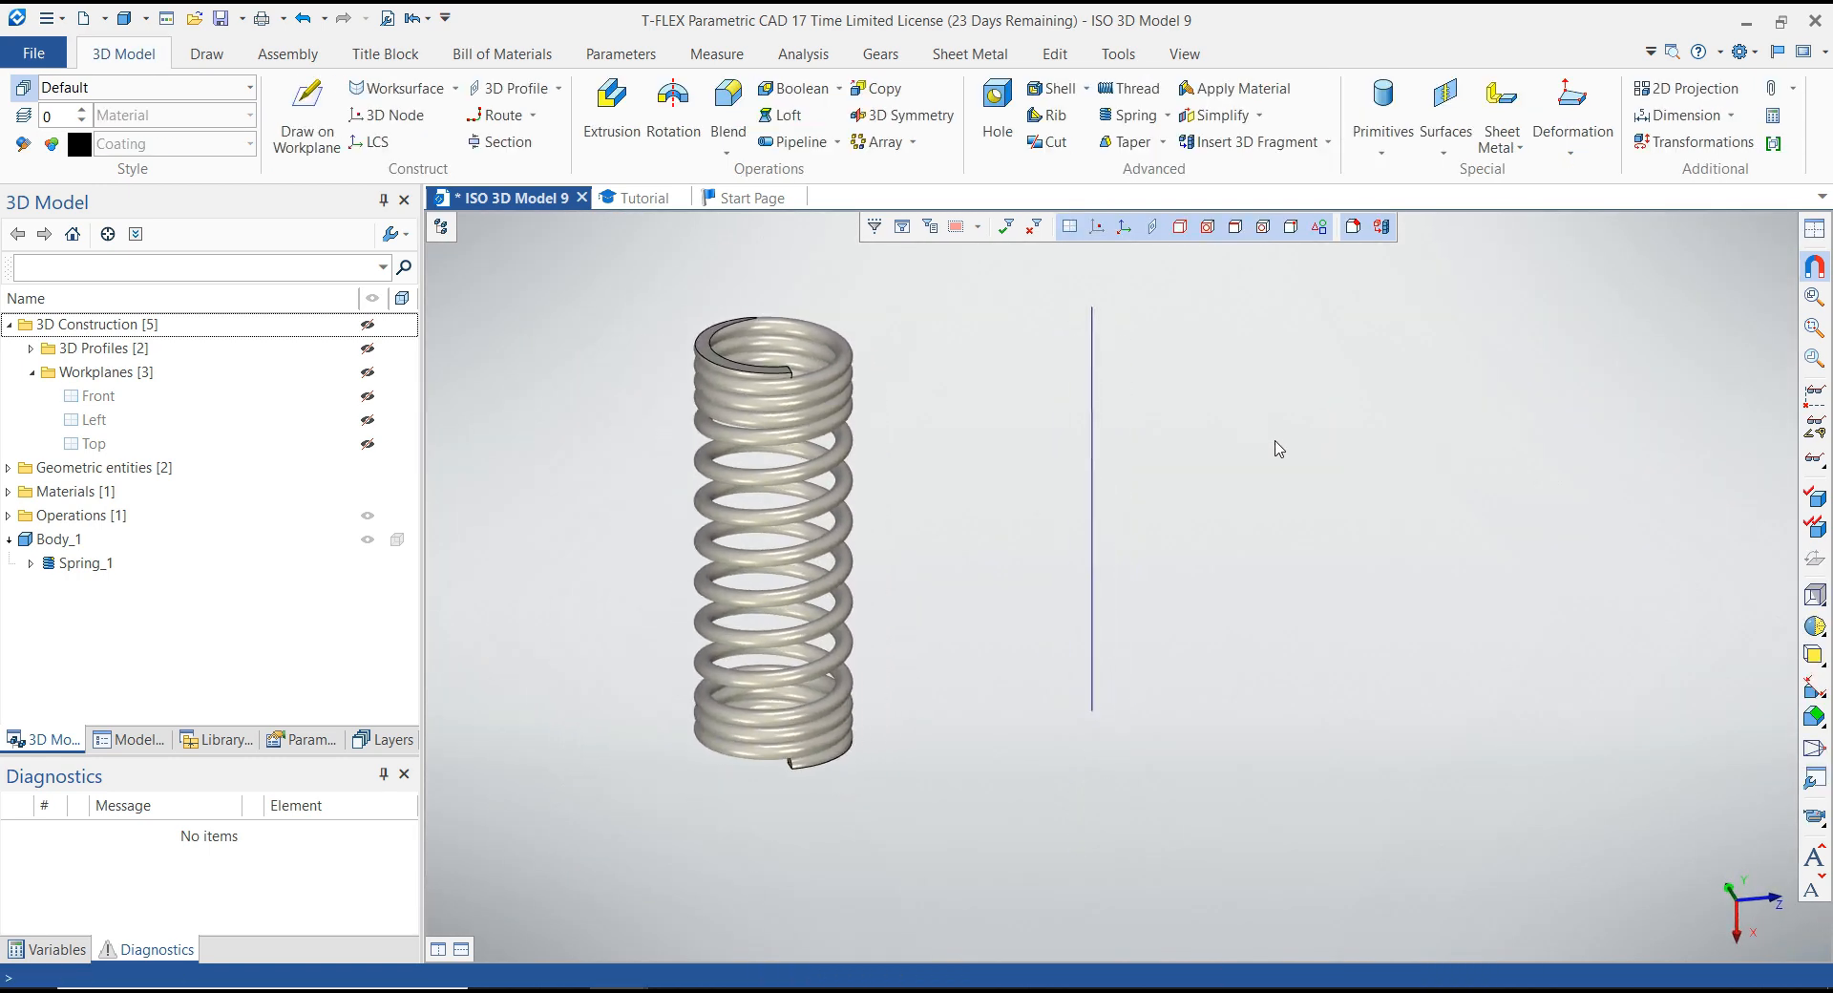
# Start a second spring with the new line as its axis, running from the line's lower endpoint to its upper endpoint.
pyautogui.click(1166, 115)
pyautogui.click(1165, 153)
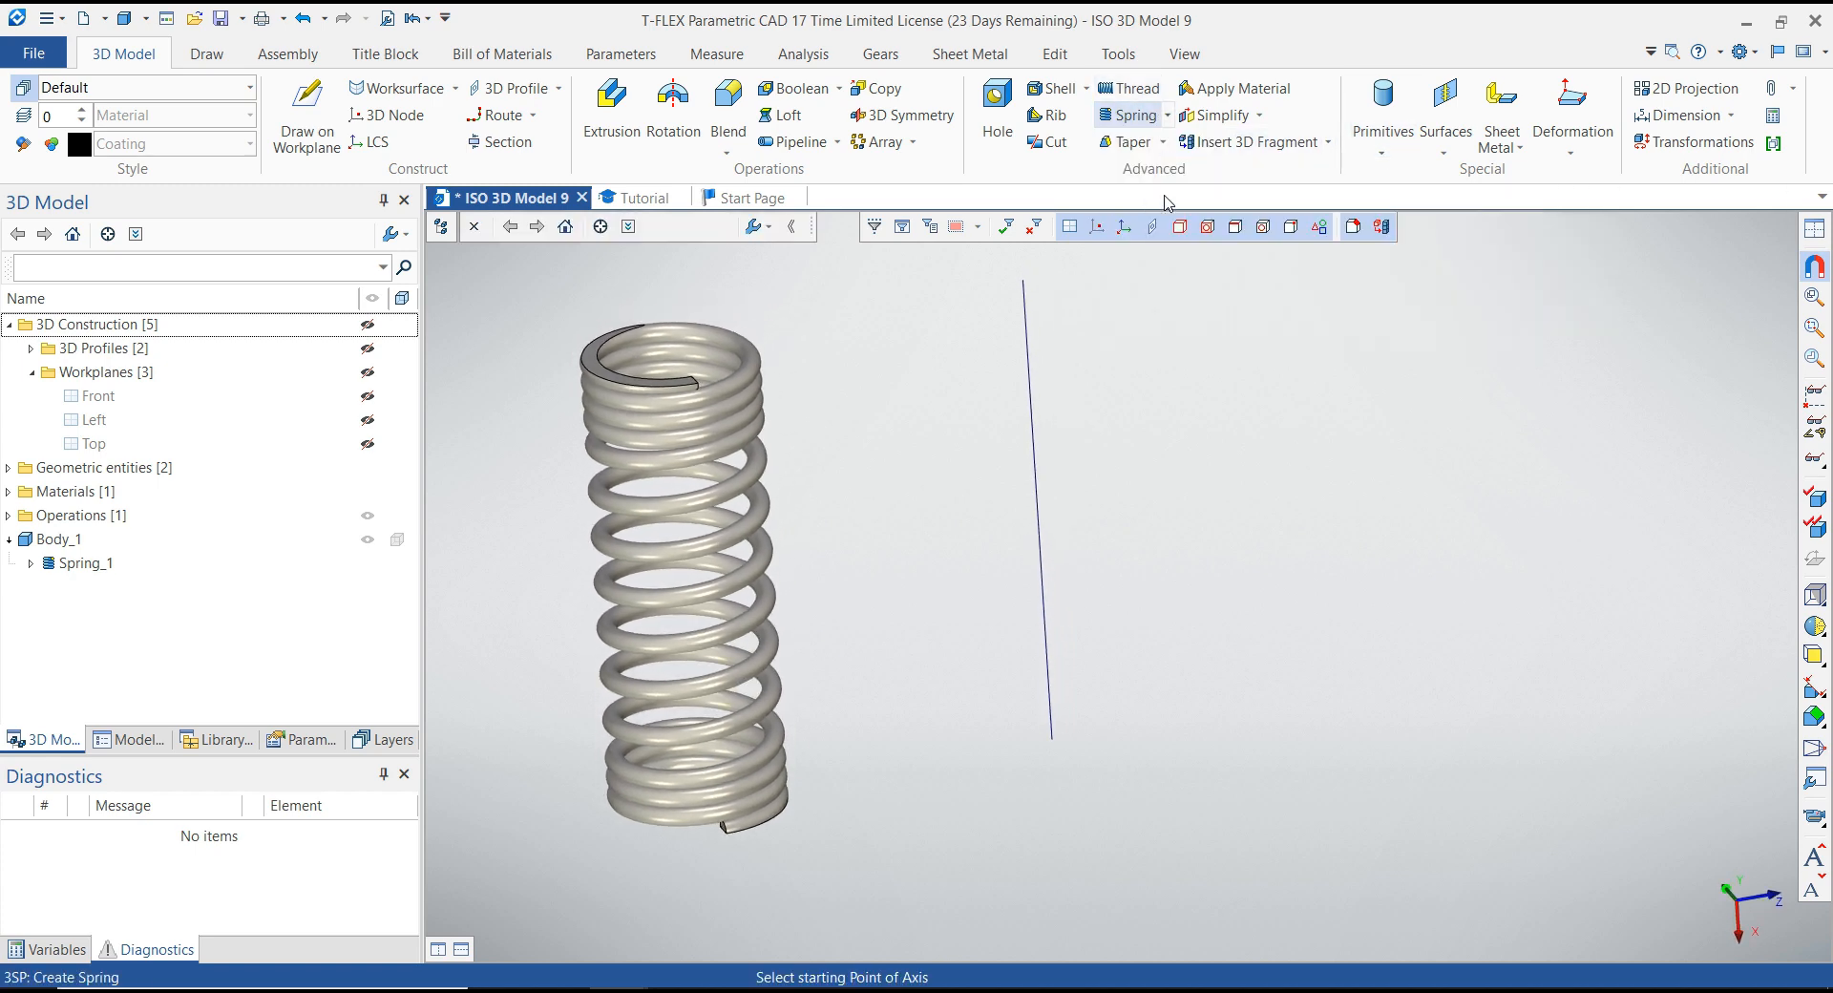
pyautogui.click(1072, 729)
pyautogui.click(1061, 334)
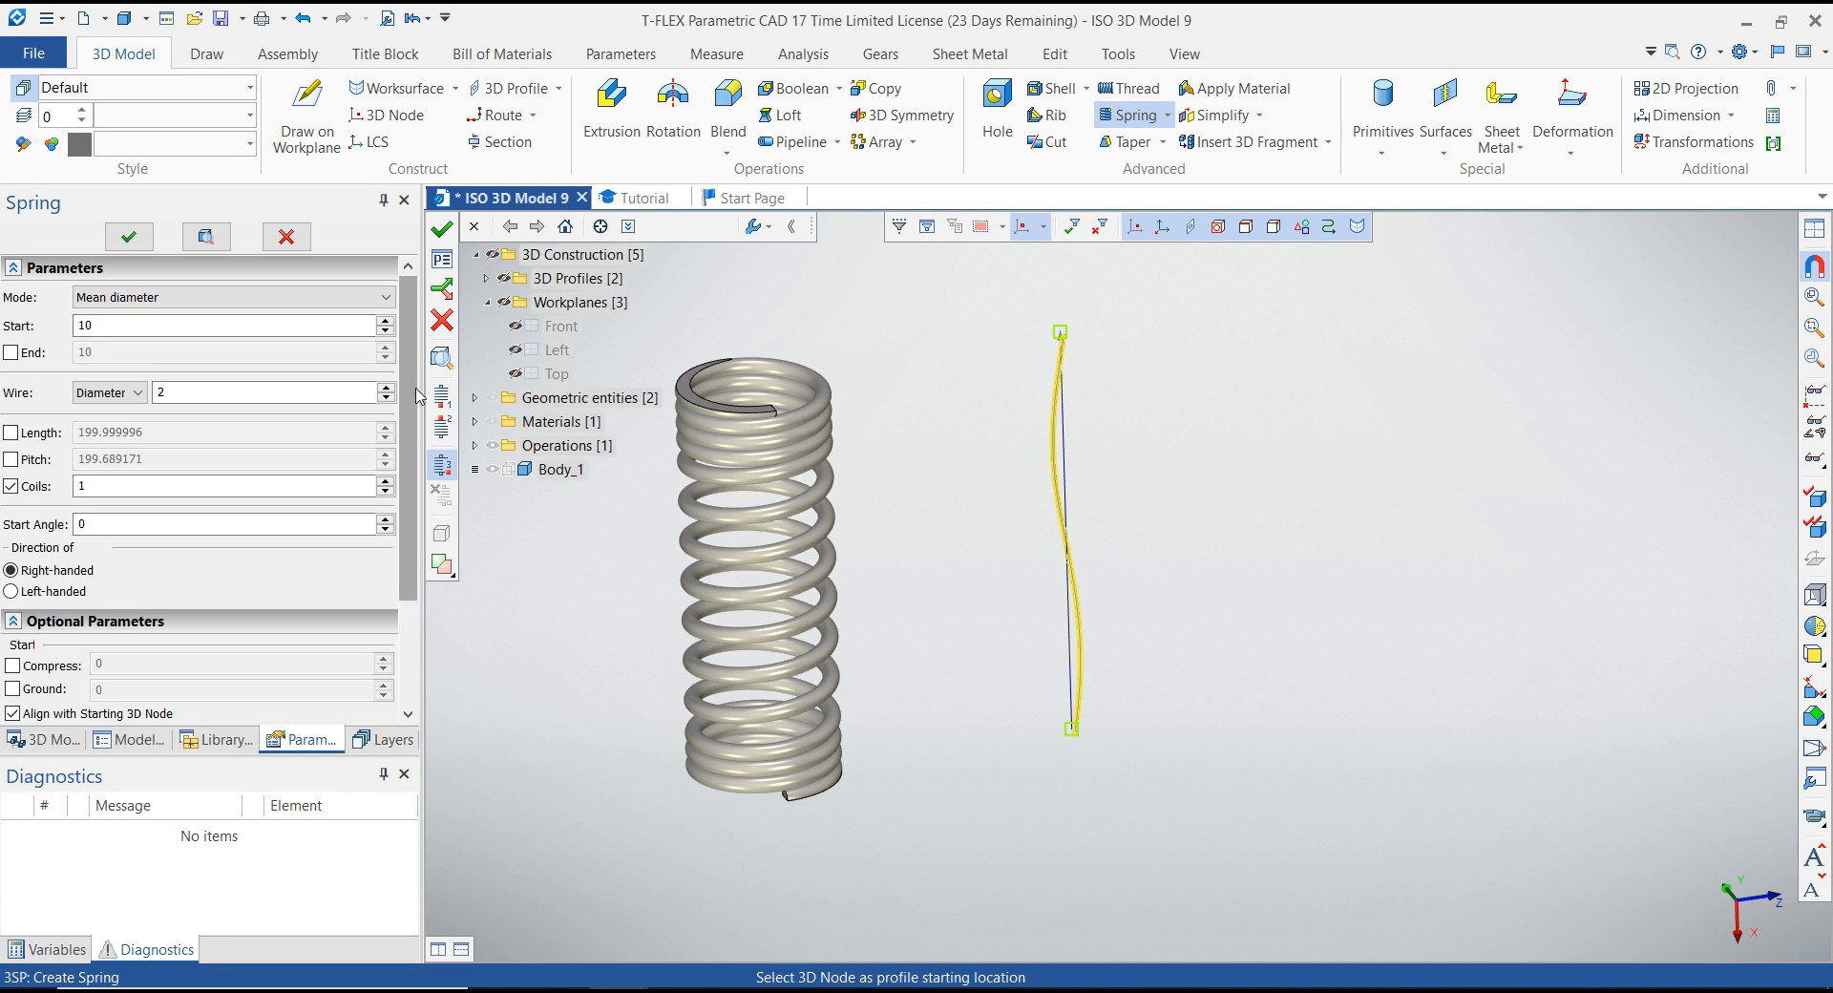
pyautogui.moveTo(414, 399)
pyautogui.mouseDown()
pyautogui.moveTo(424, 511)
pyautogui.moveTo(420, 407)
pyautogui.mouseUp()
# Set the second spring's starting mean diameter to 85 and its wire diameter to 10.
pyautogui.doubleClick(115, 326)
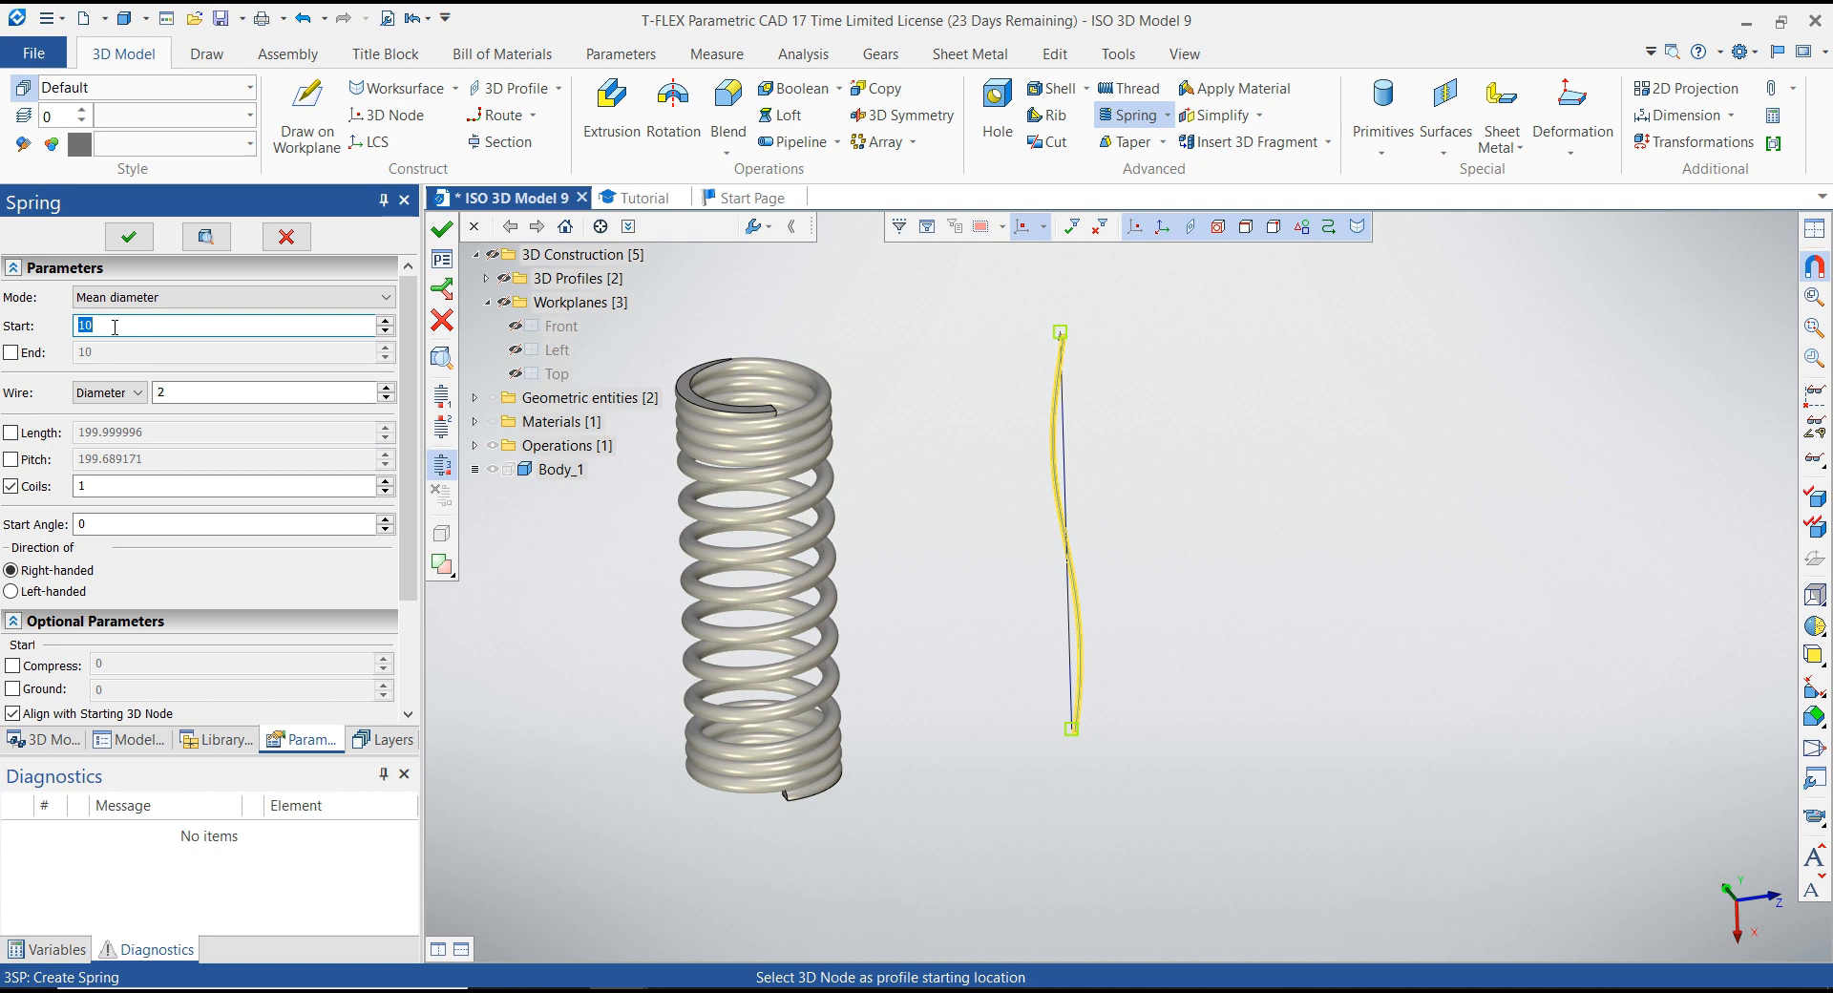
pyautogui.write('85')
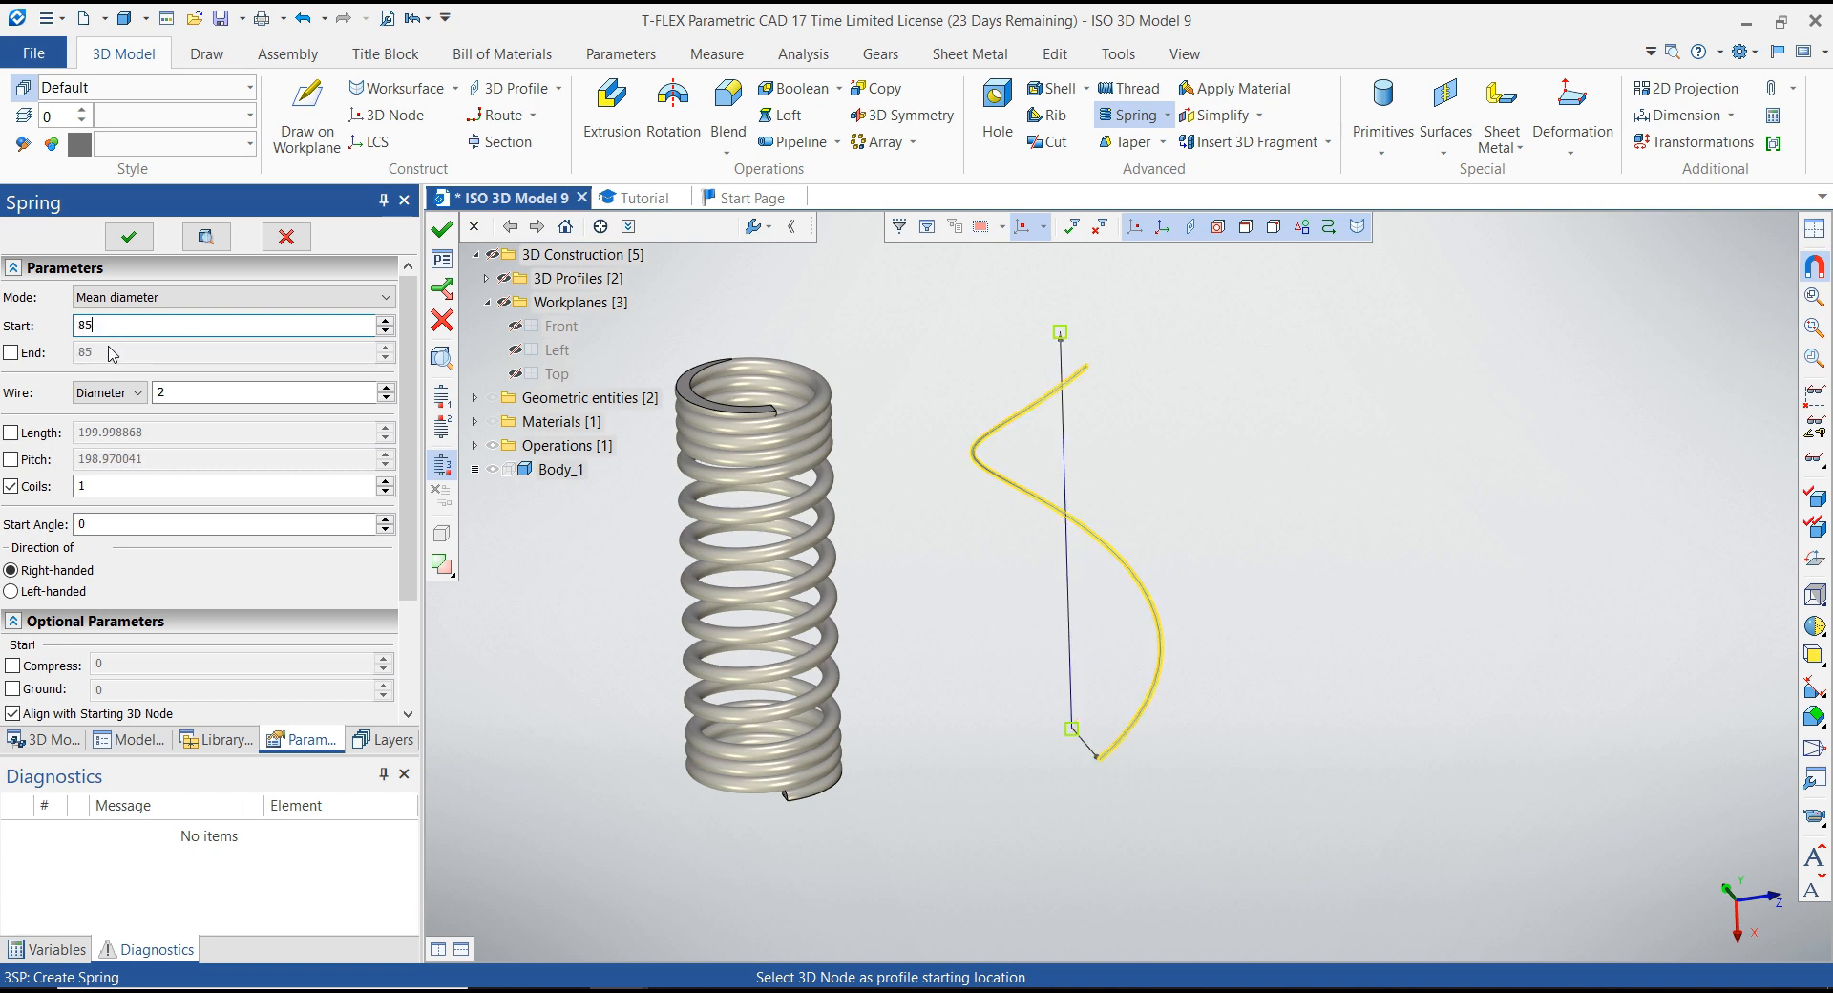
pyautogui.doubleClick(163, 392)
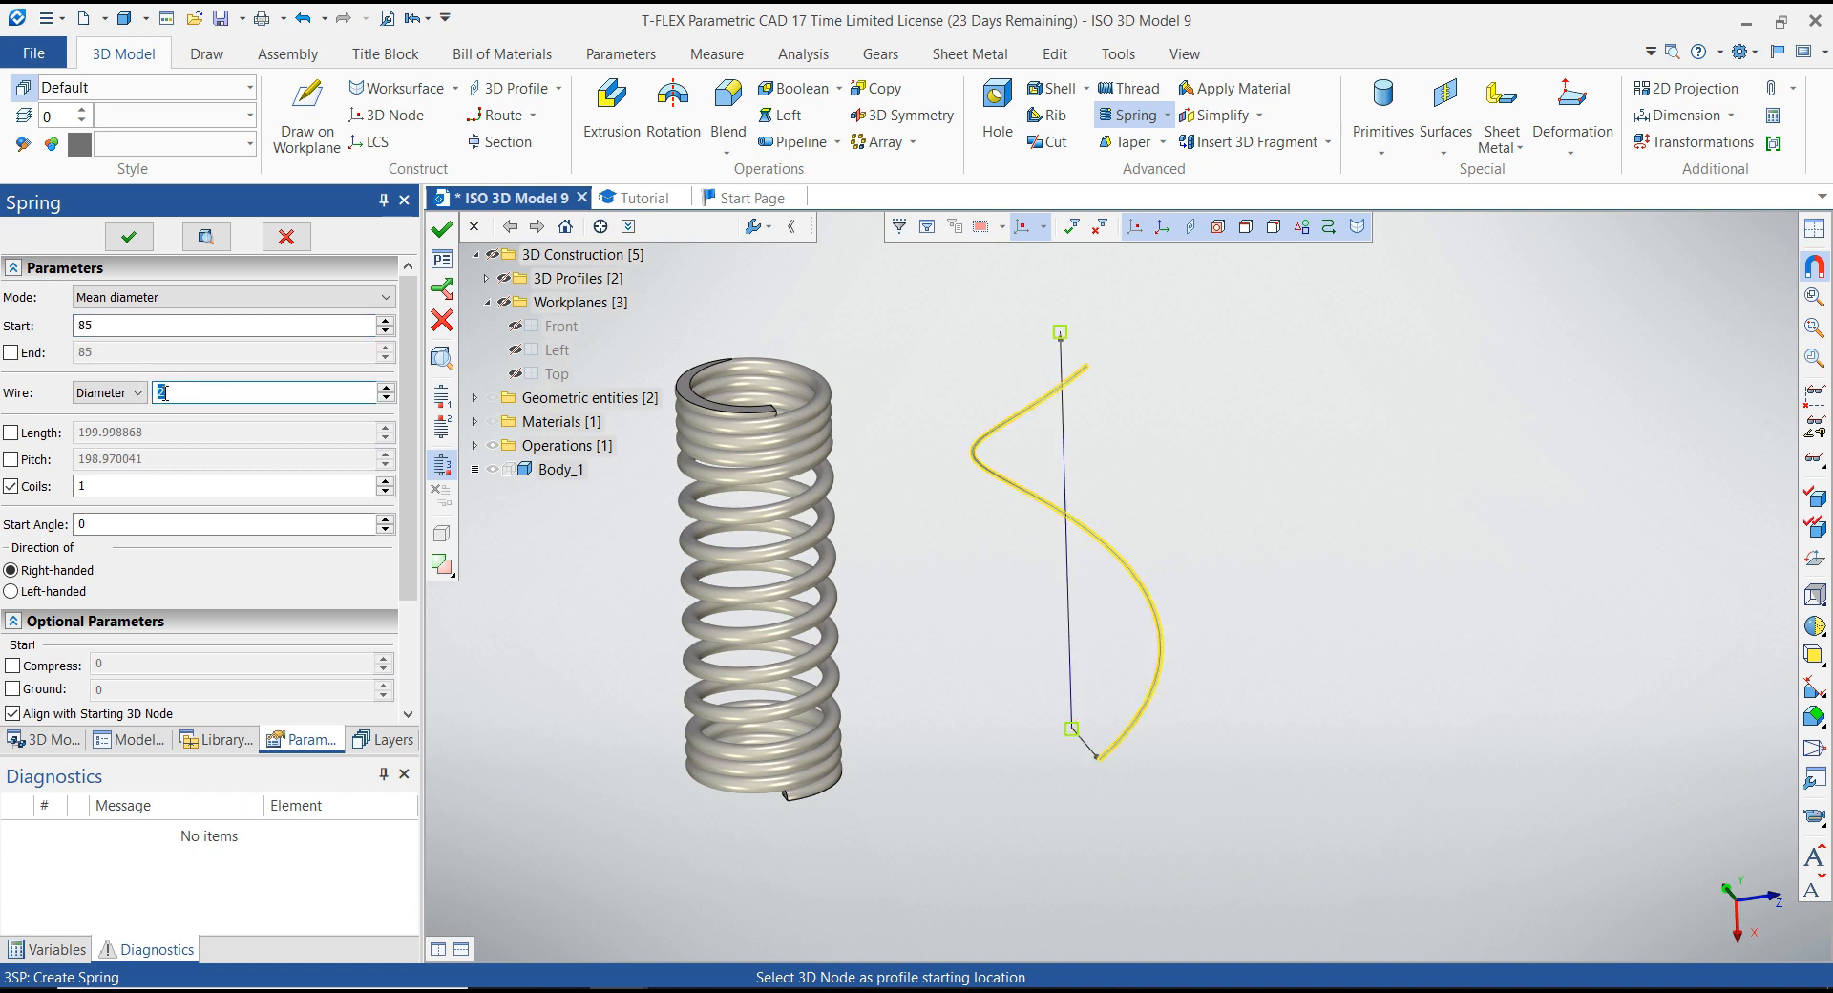
pyautogui.write('12')
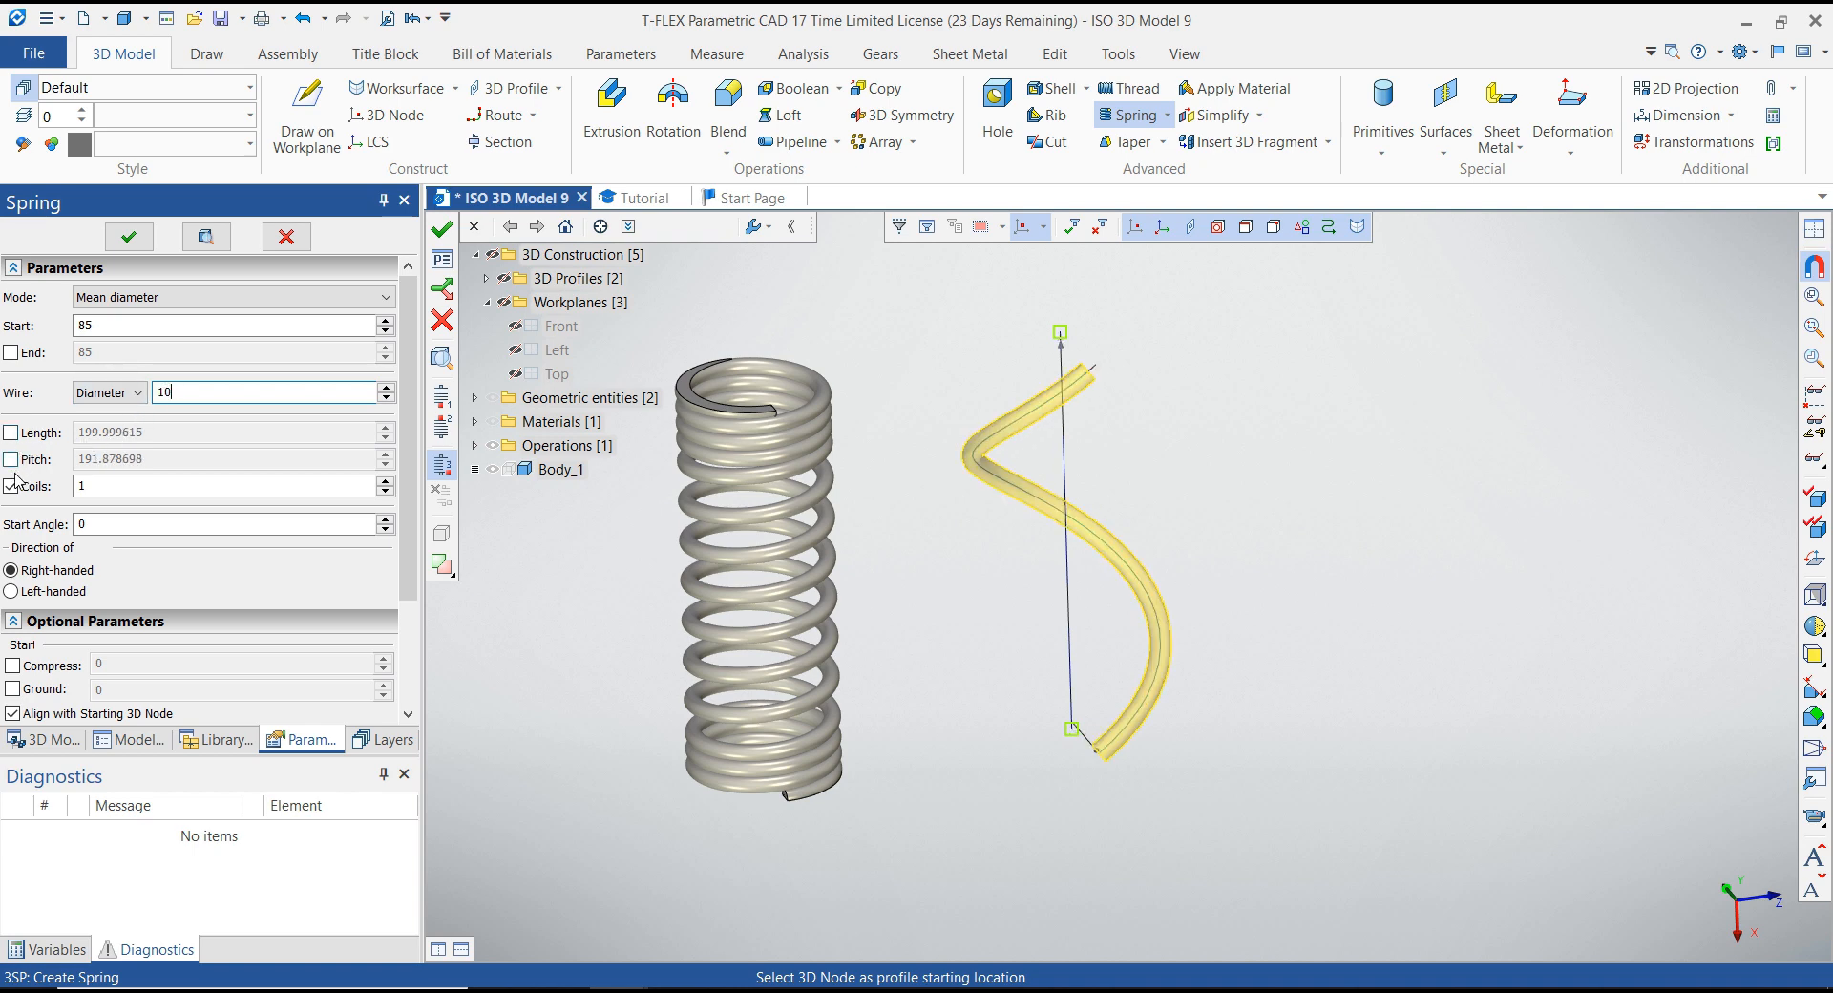
# Set the second spring's coil count to 14, check it in the right view and reduce the count to 12.
pyautogui.doubleClick(100, 485)
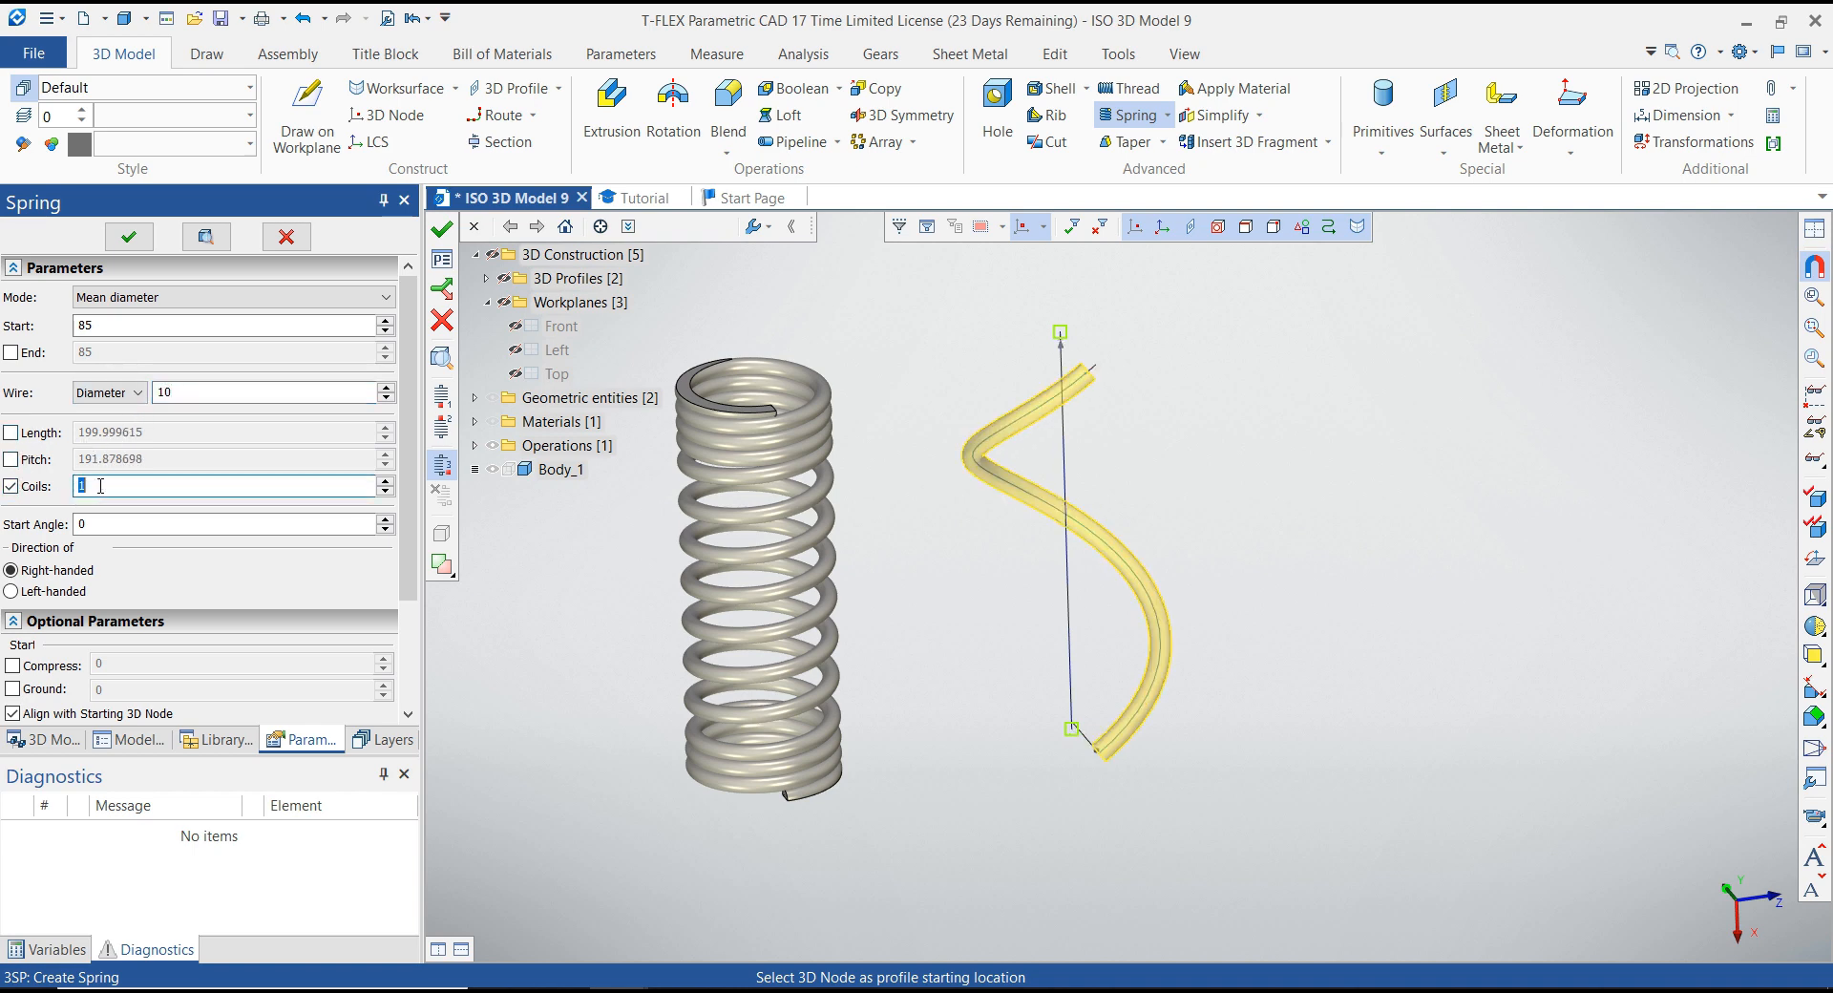
pyautogui.write('14')
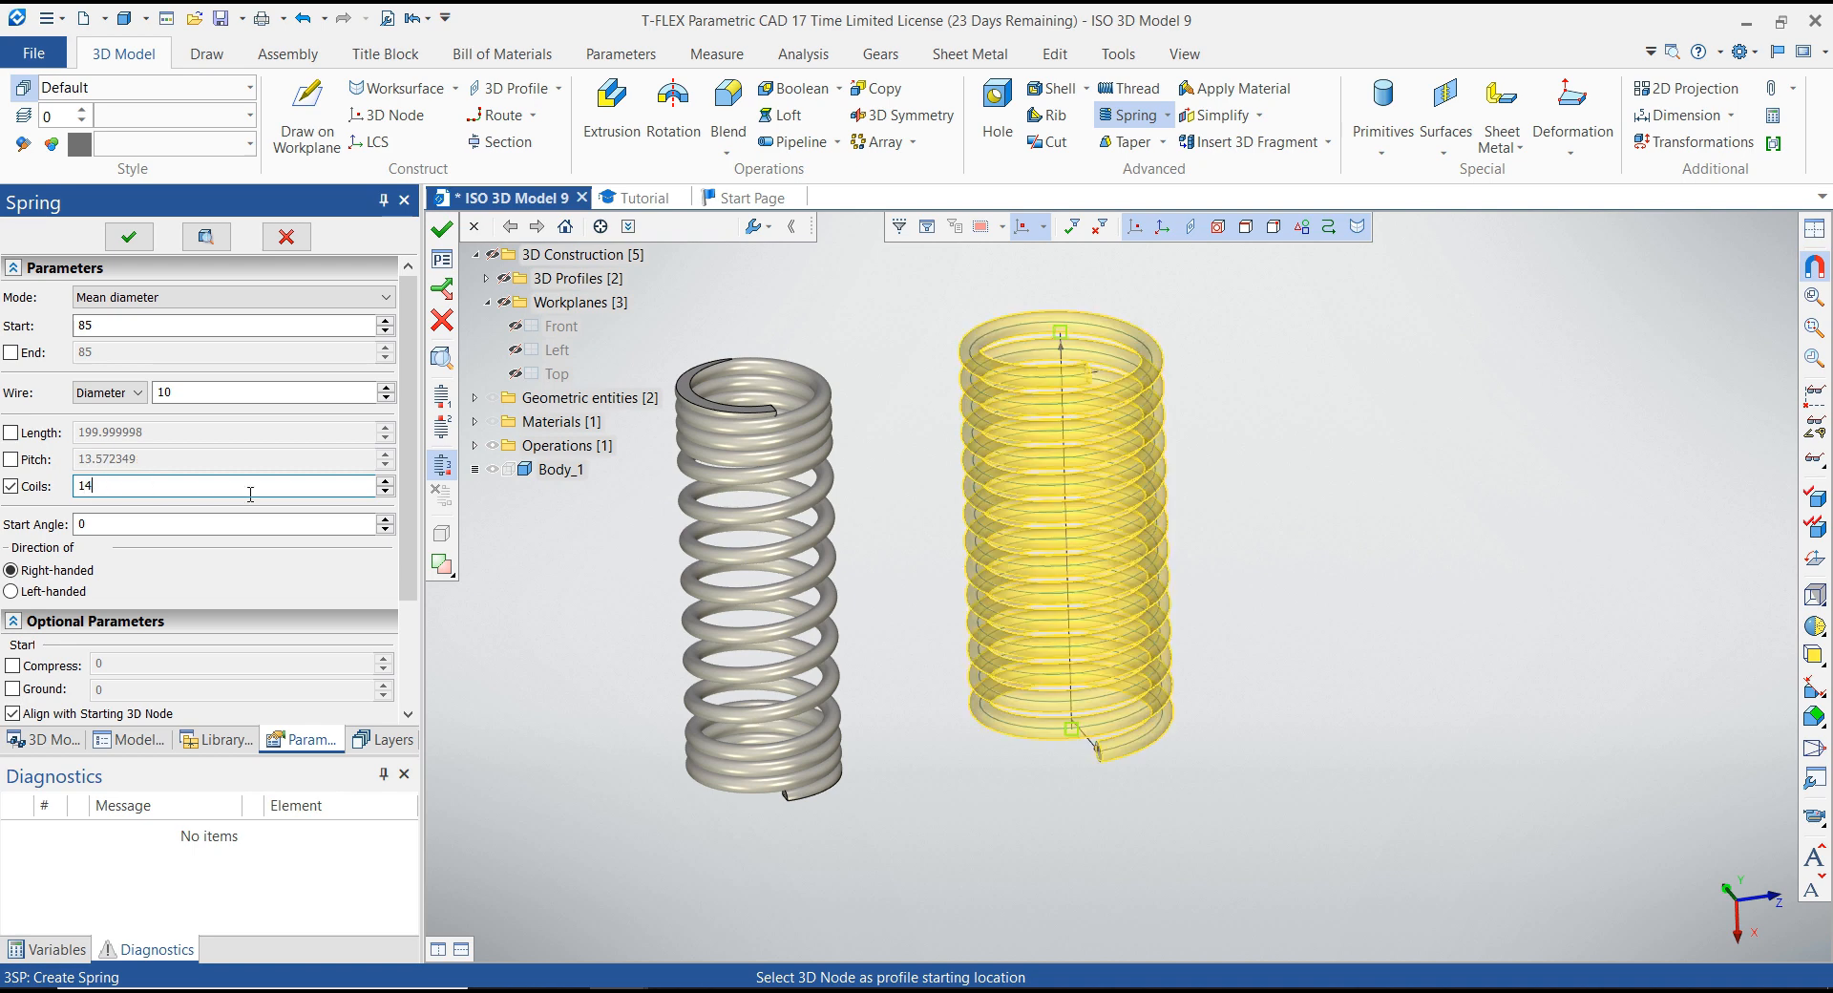
pyautogui.click(1817, 659)
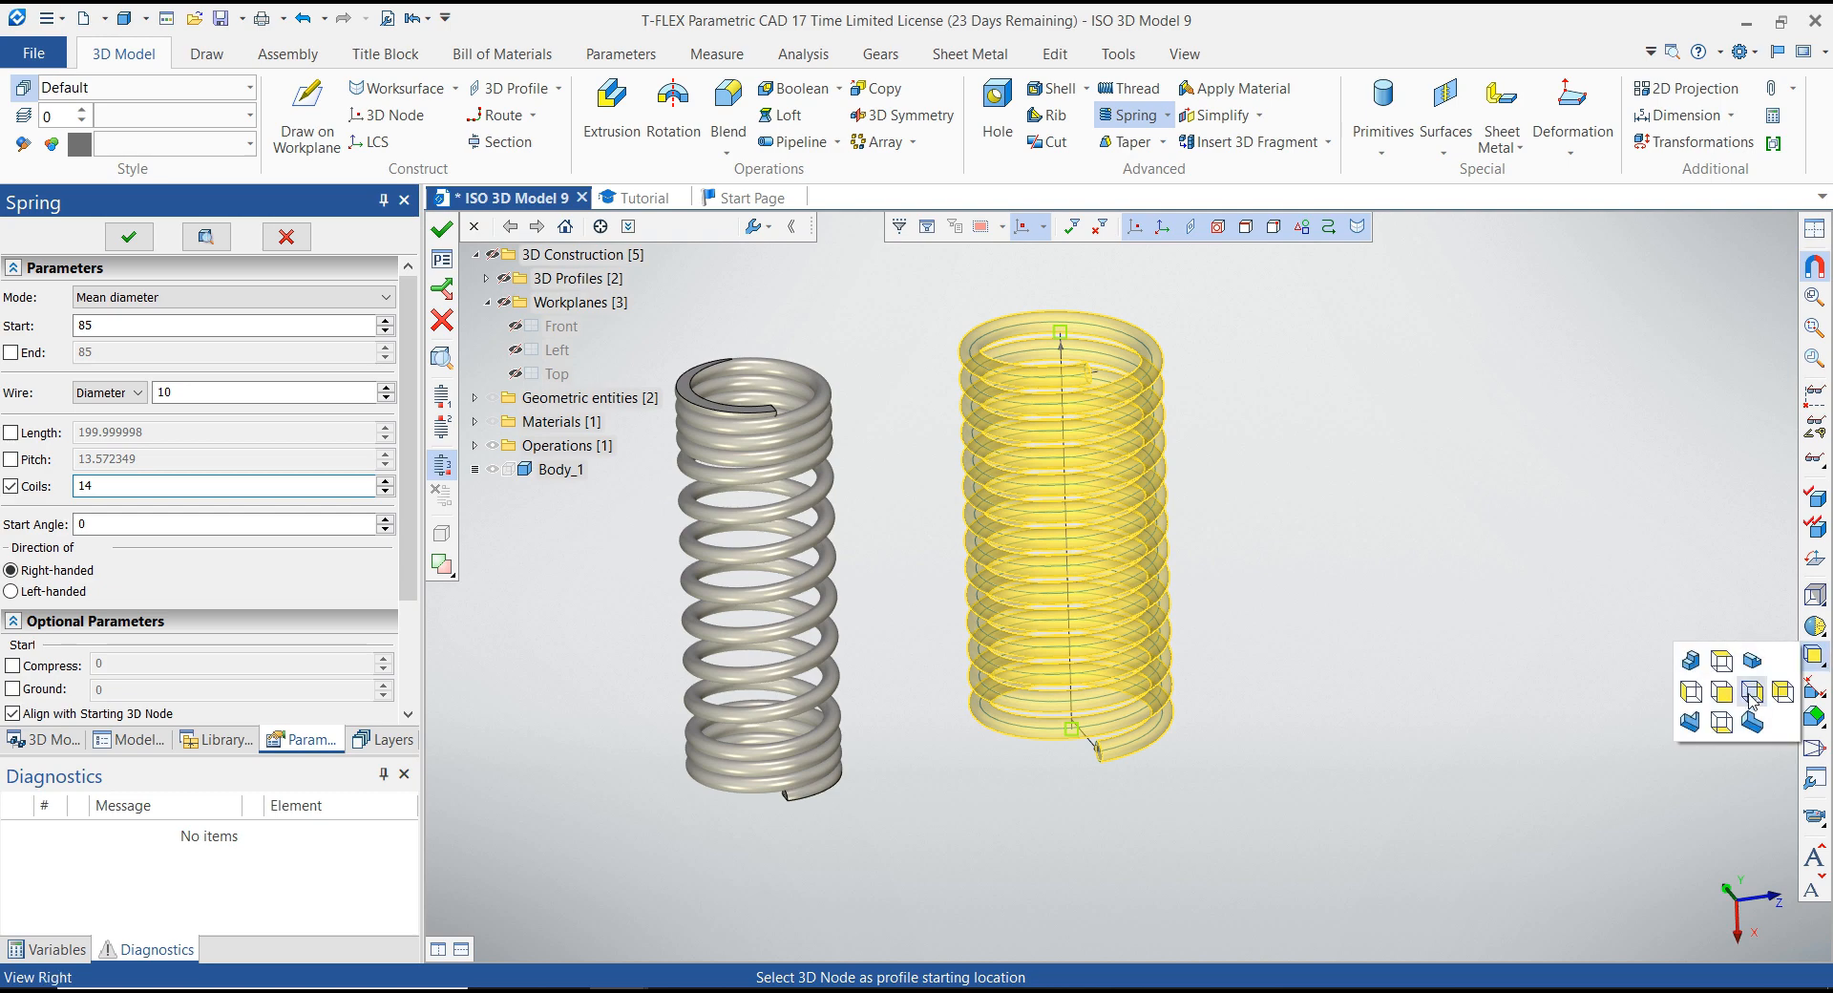
pyautogui.click(1752, 694)
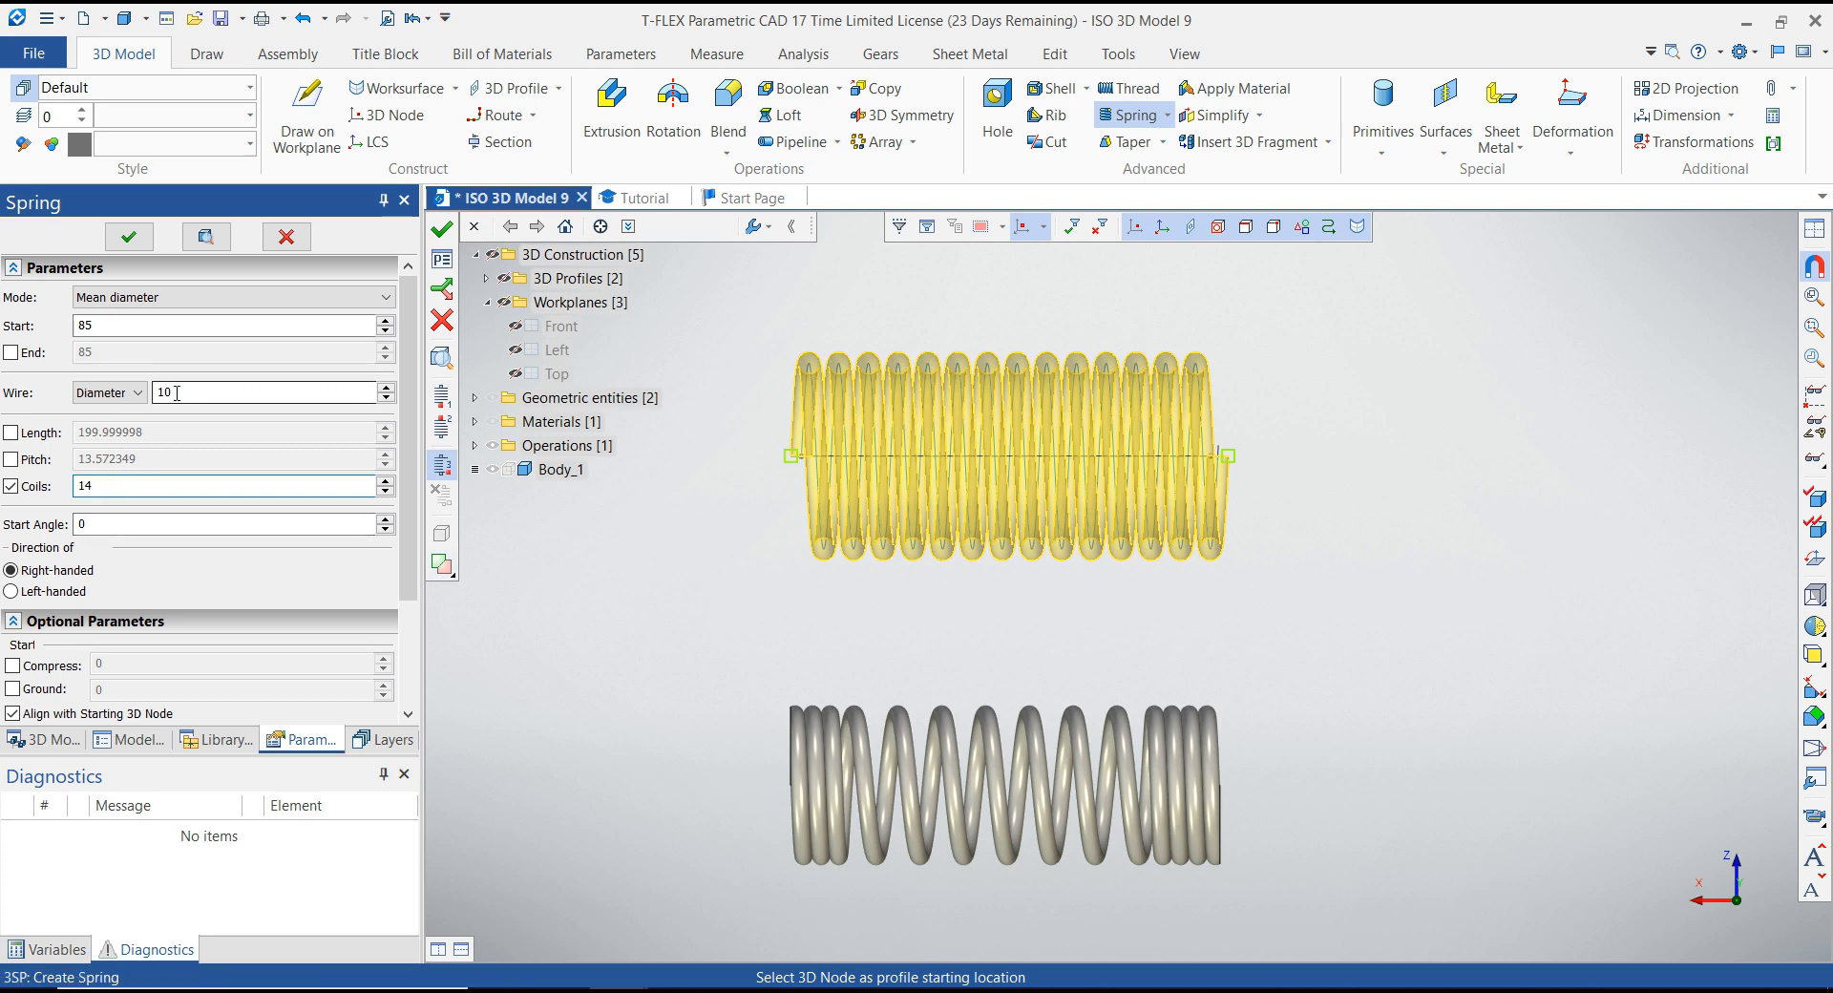
pyautogui.moveTo(105, 483); pyautogui.dragTo(74, 487)
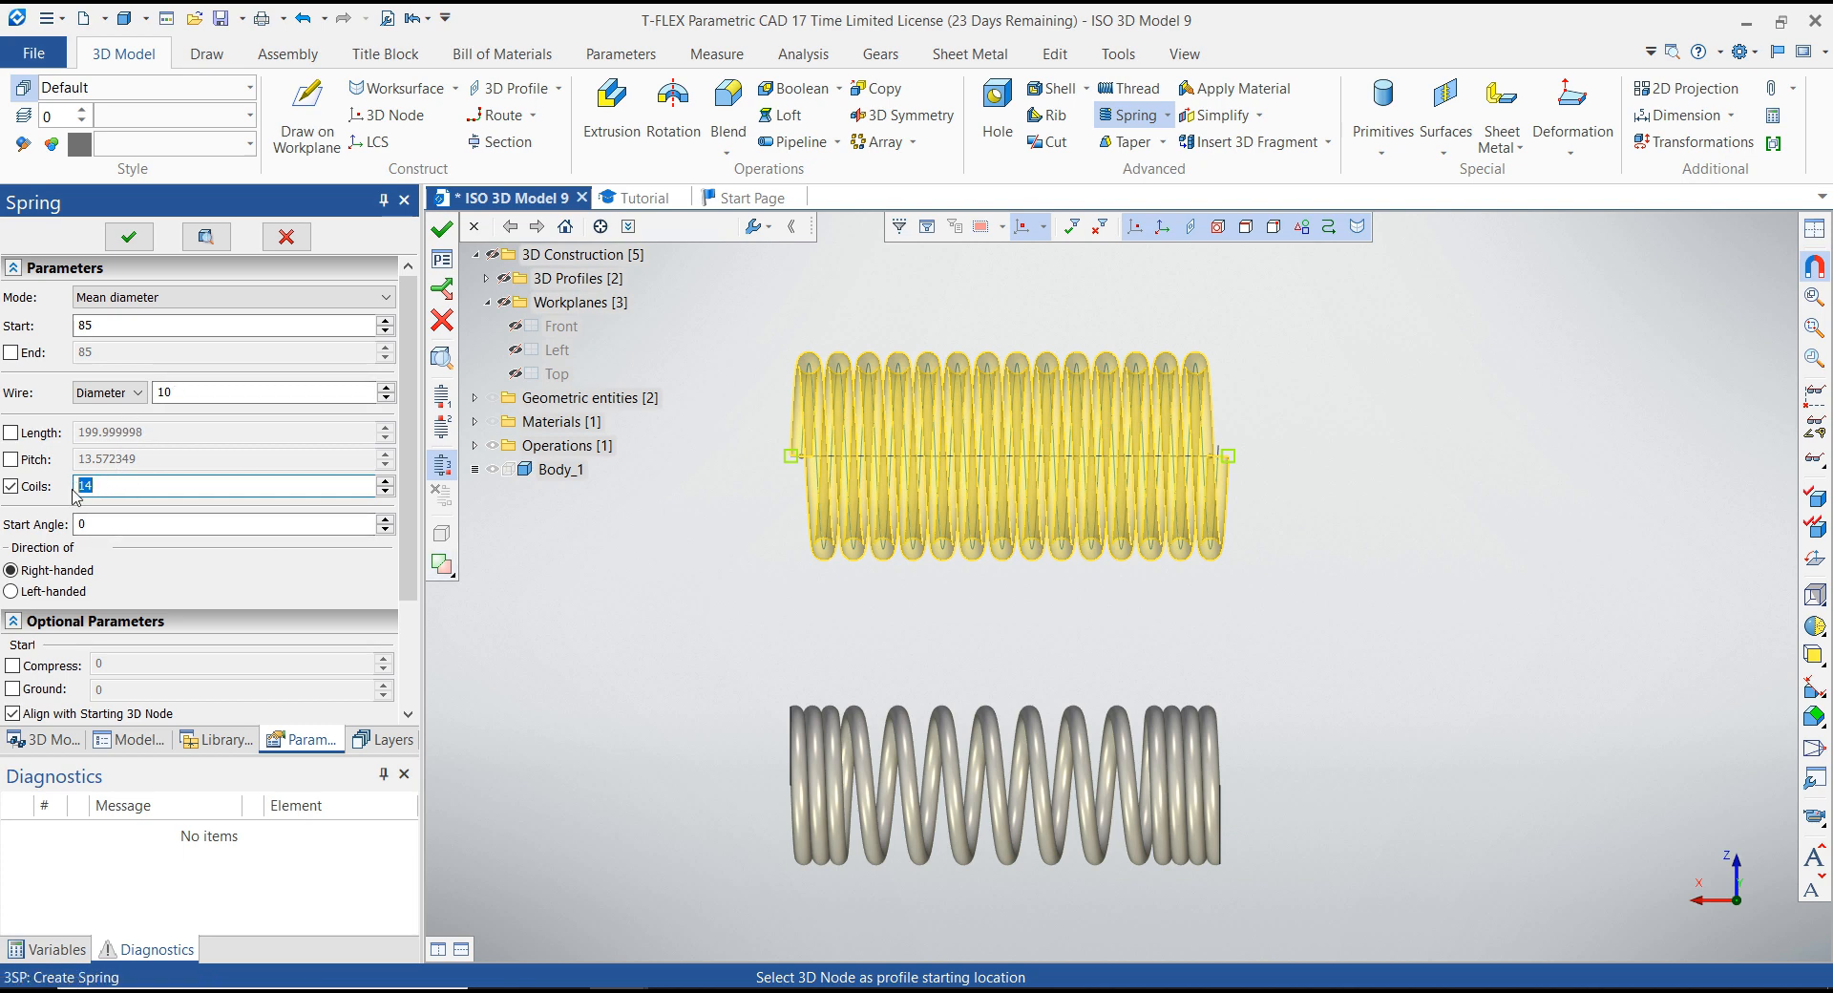
pyautogui.write('12')
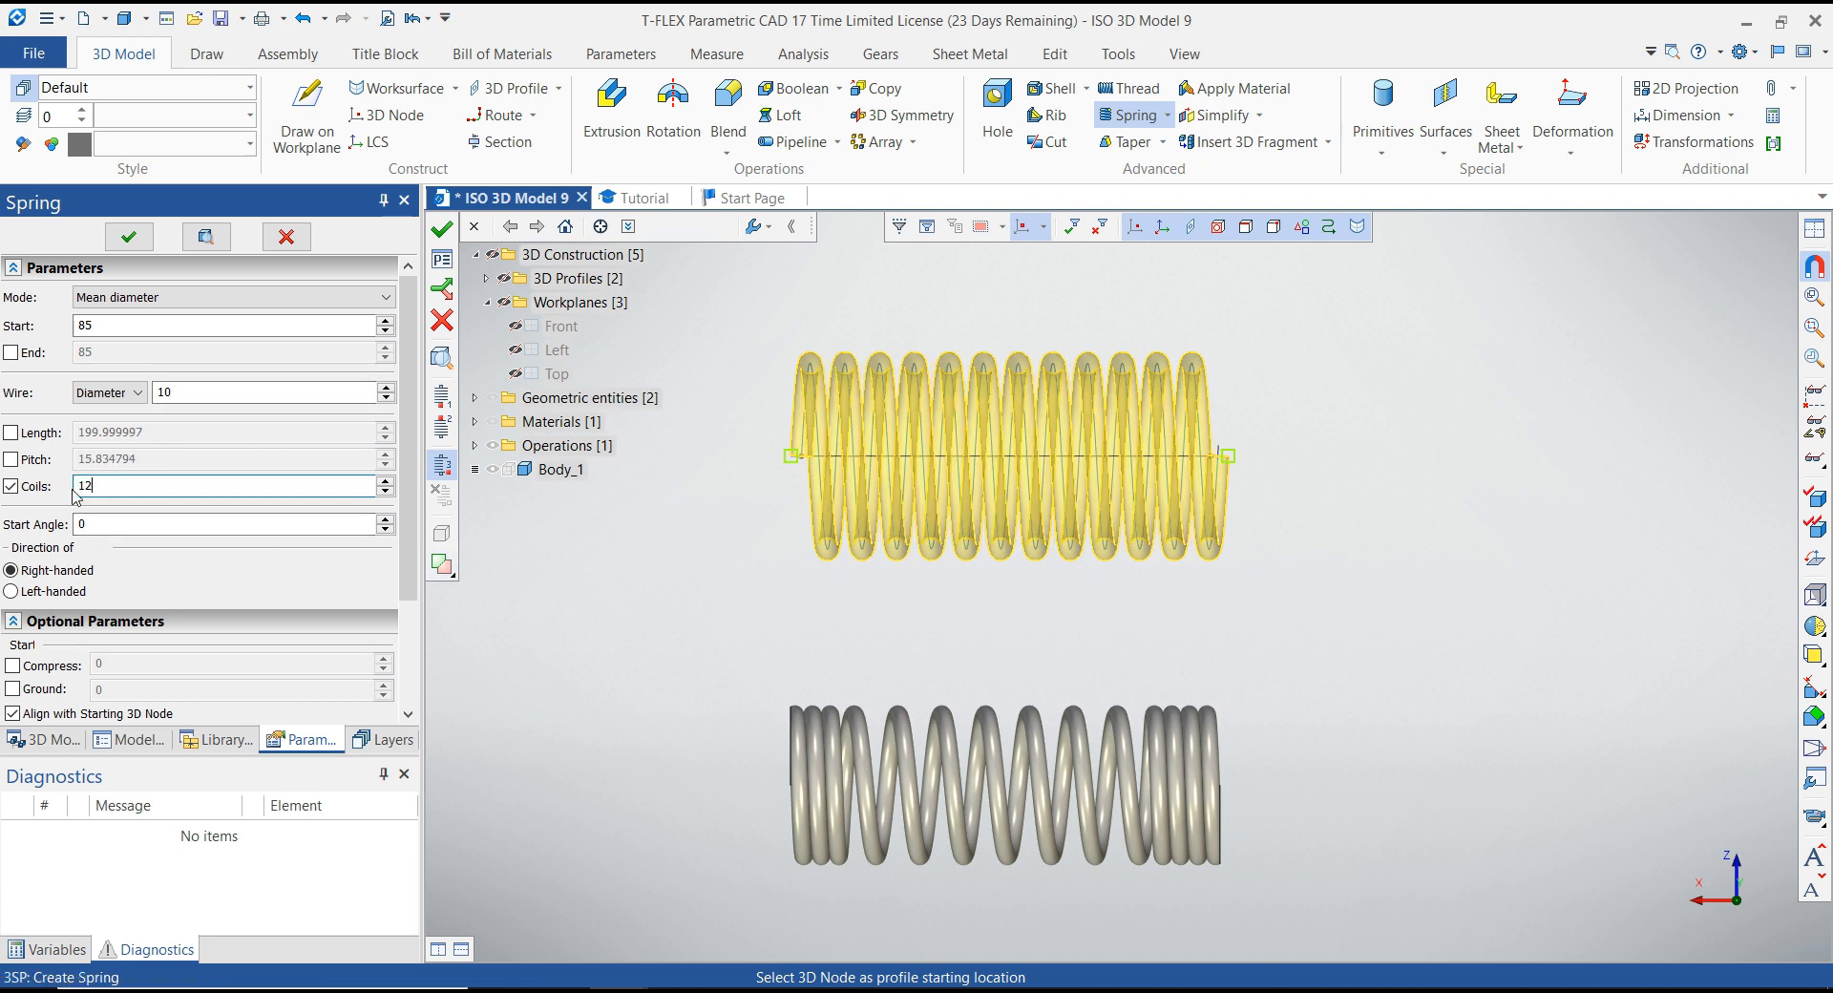
pyautogui.moveTo(103, 484); pyautogui.dragTo(52, 491)
# Enable the second spring's pitch parameter, try a pitch of 12 and increase it to 20.
pyautogui.click(12, 459)
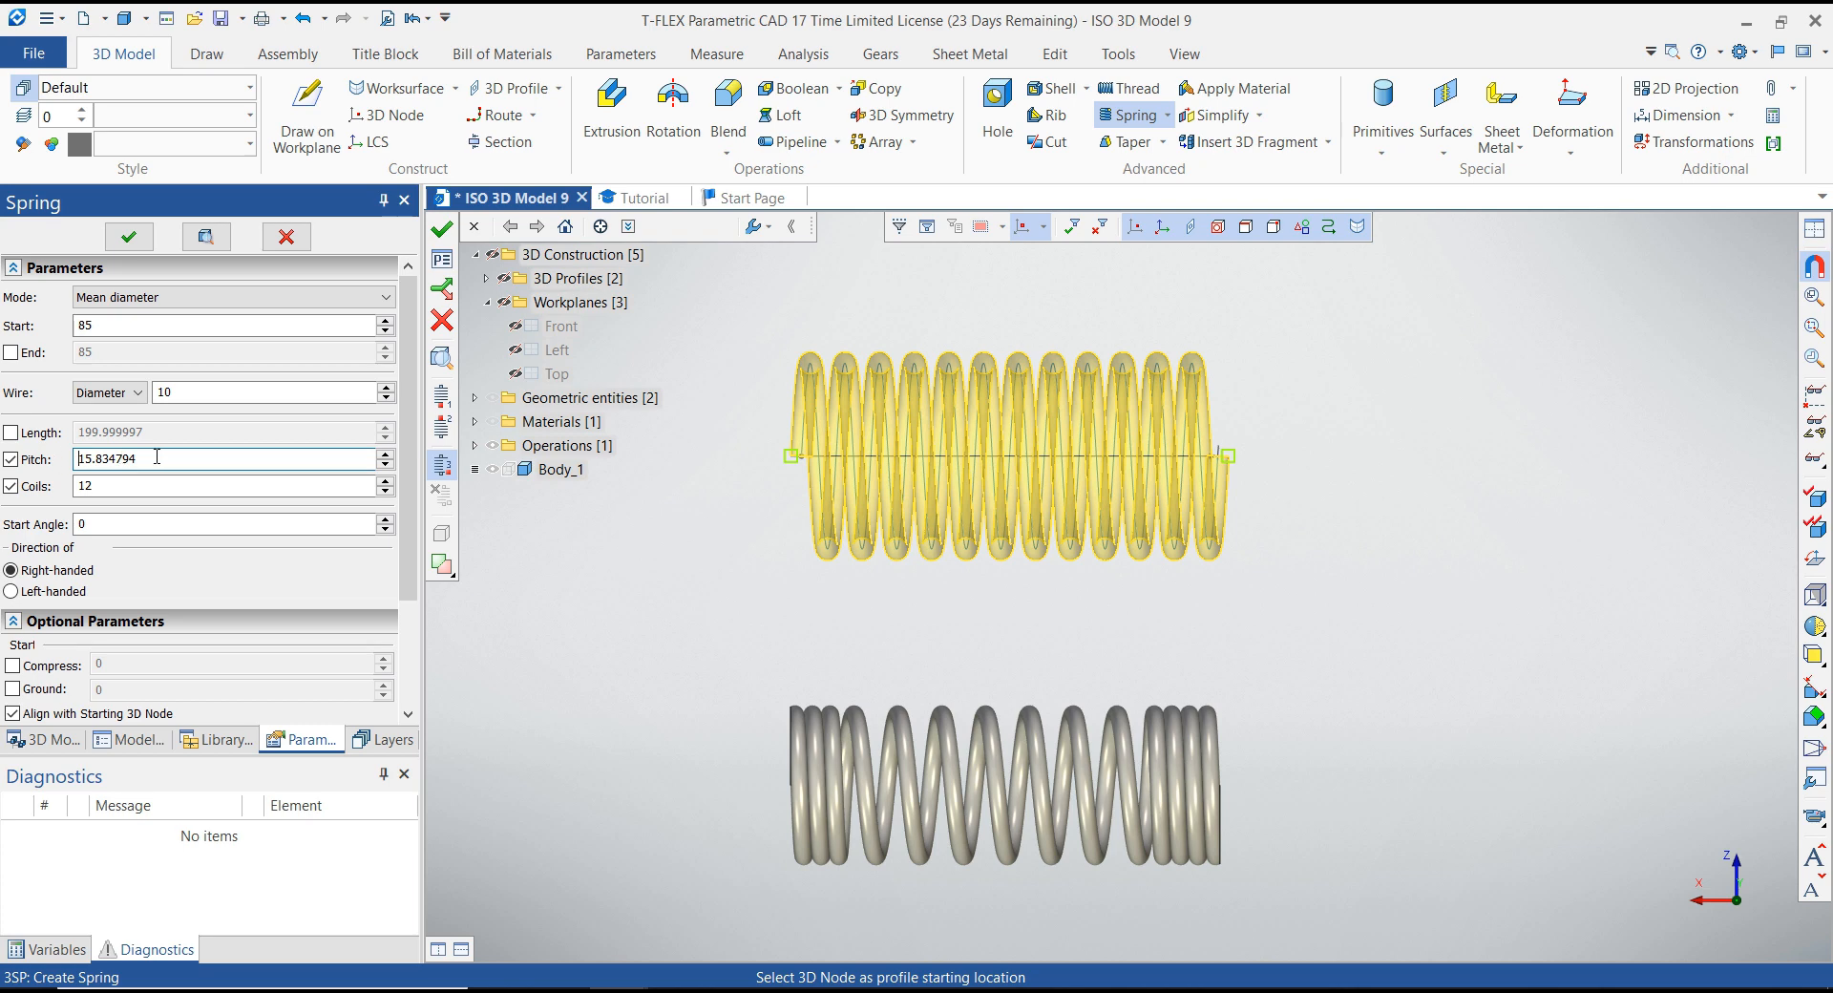
pyautogui.moveTo(157, 456); pyautogui.dragTo(64, 459)
pyautogui.write('12')
pyautogui.moveTo(109, 457); pyautogui.dragTo(50, 456)
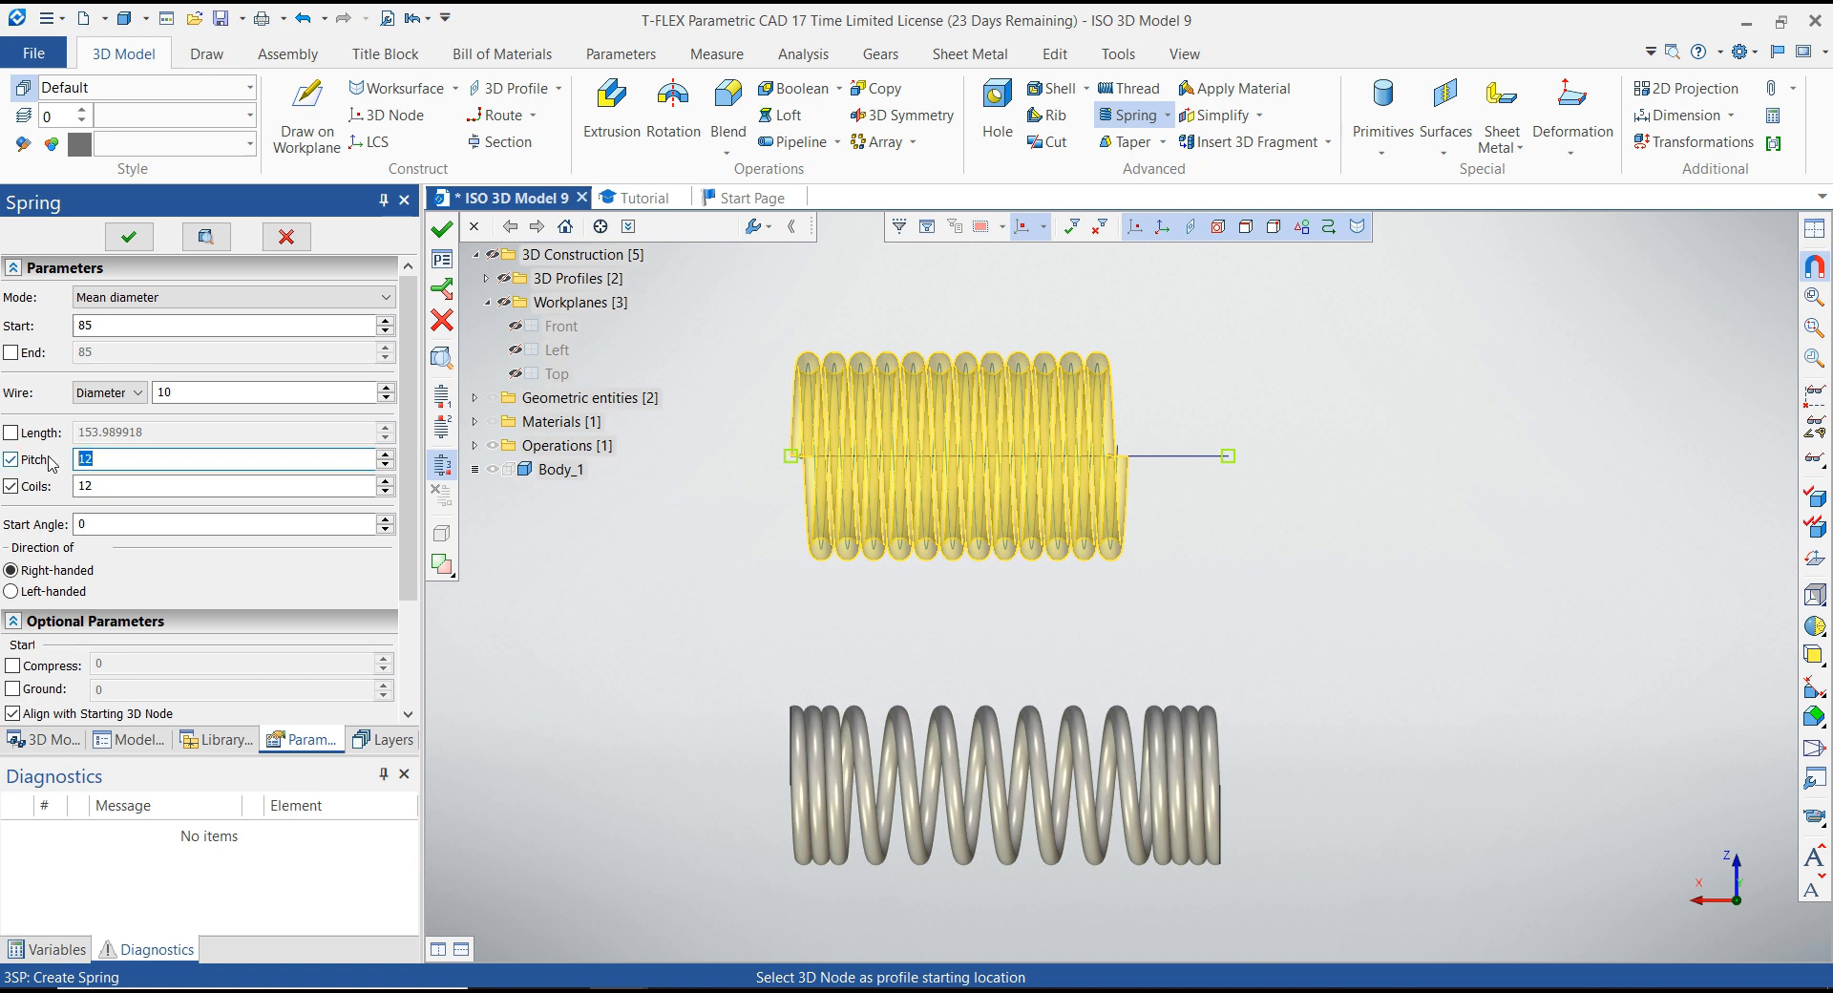
pyautogui.write('20')
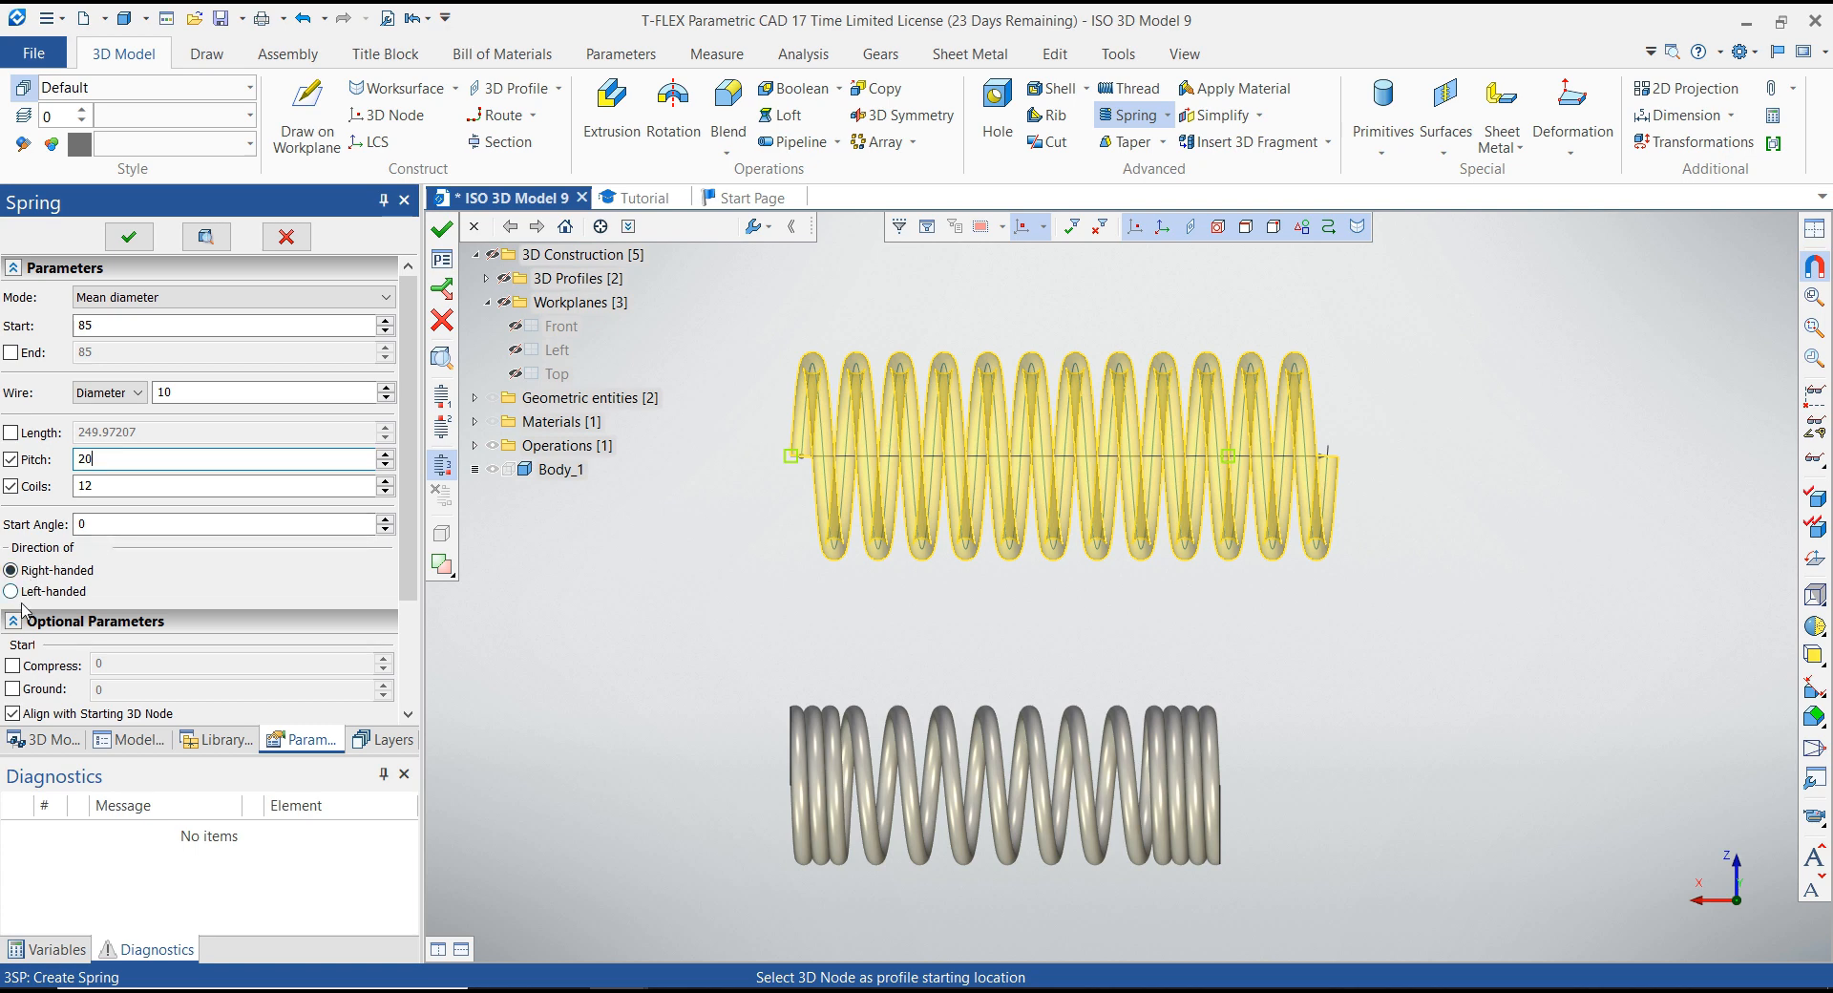
# Enable grinding at both the start and end of the second spring and set each ground value to 0.5.
pyautogui.scroll(-3, 38, 649)
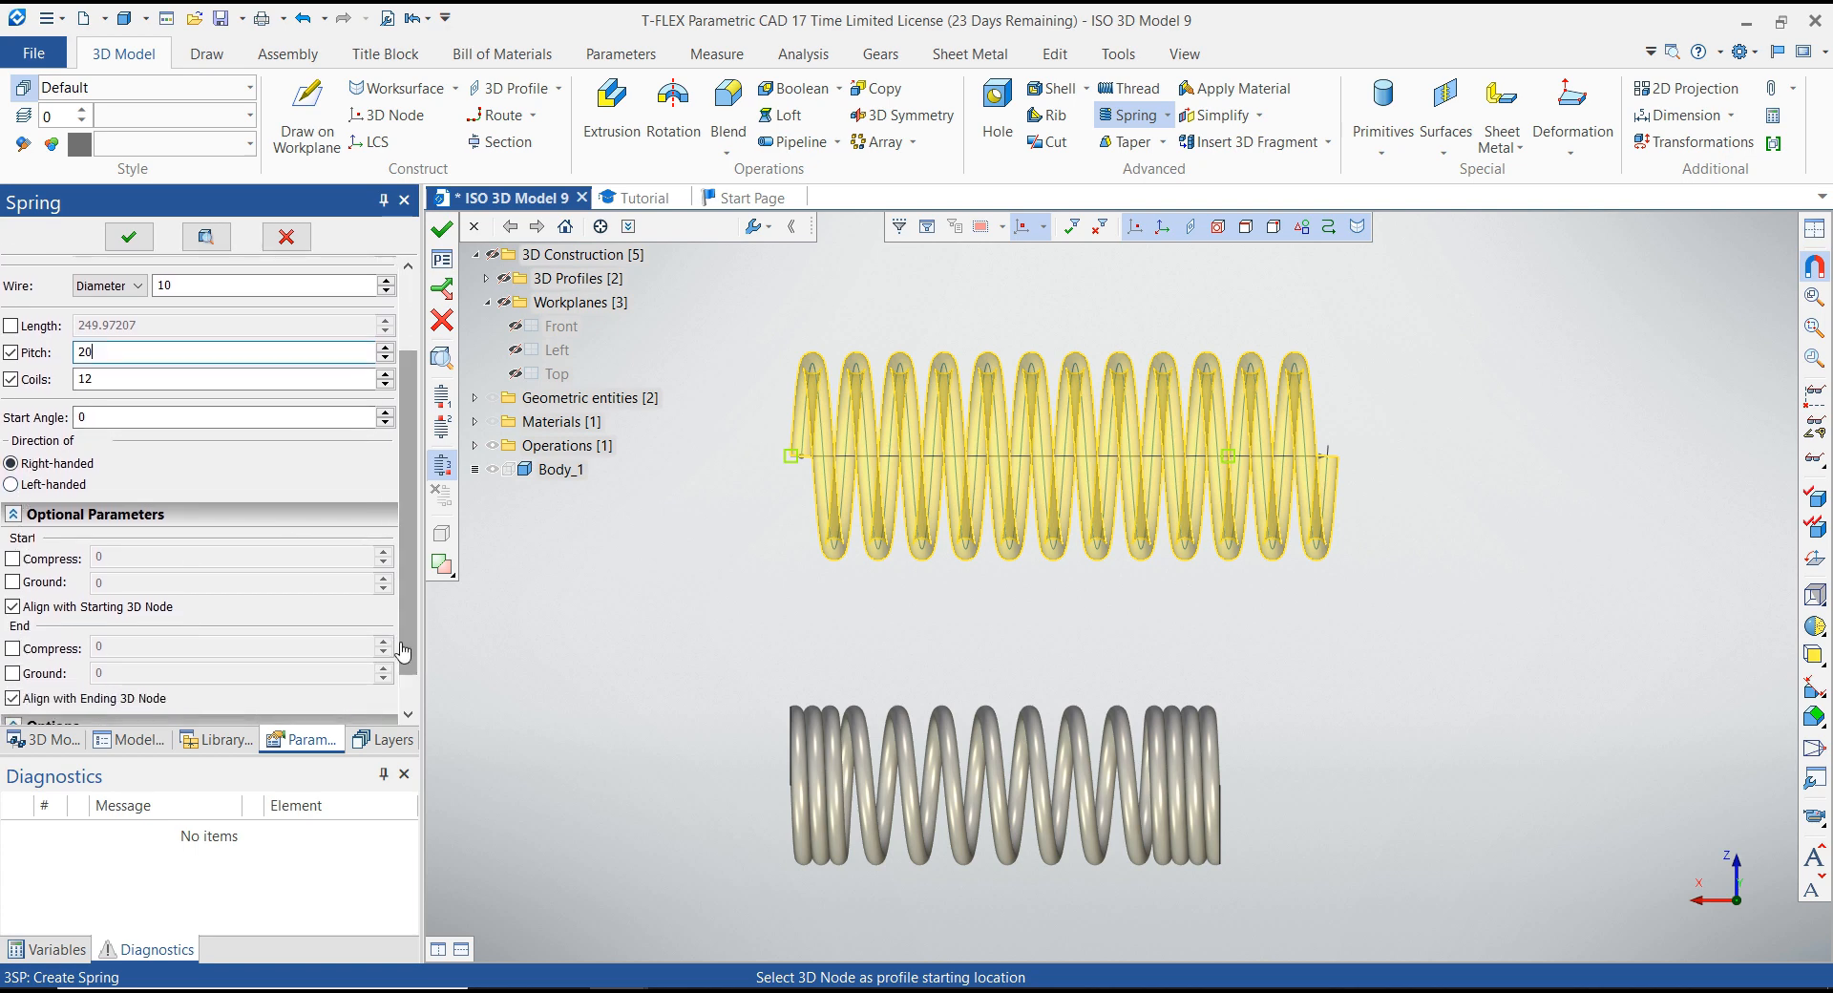
pyautogui.click(13, 582)
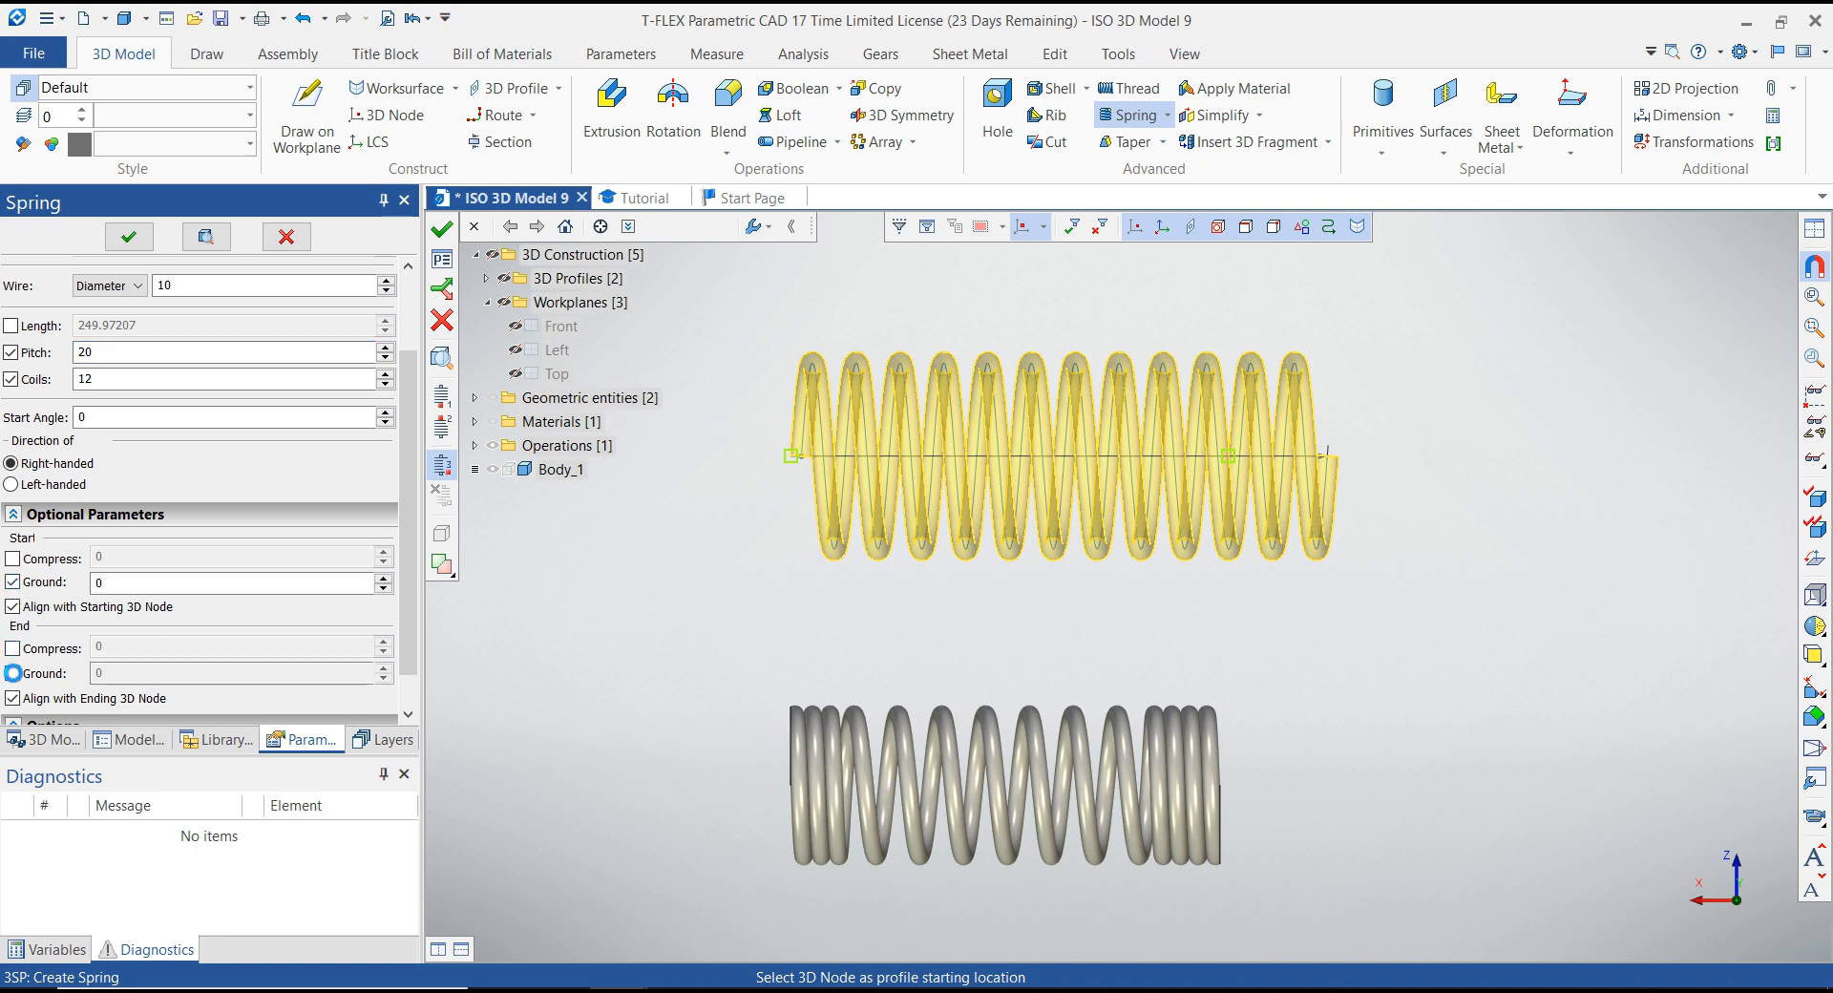
pyautogui.click(13, 674)
pyautogui.doubleClick(100, 673)
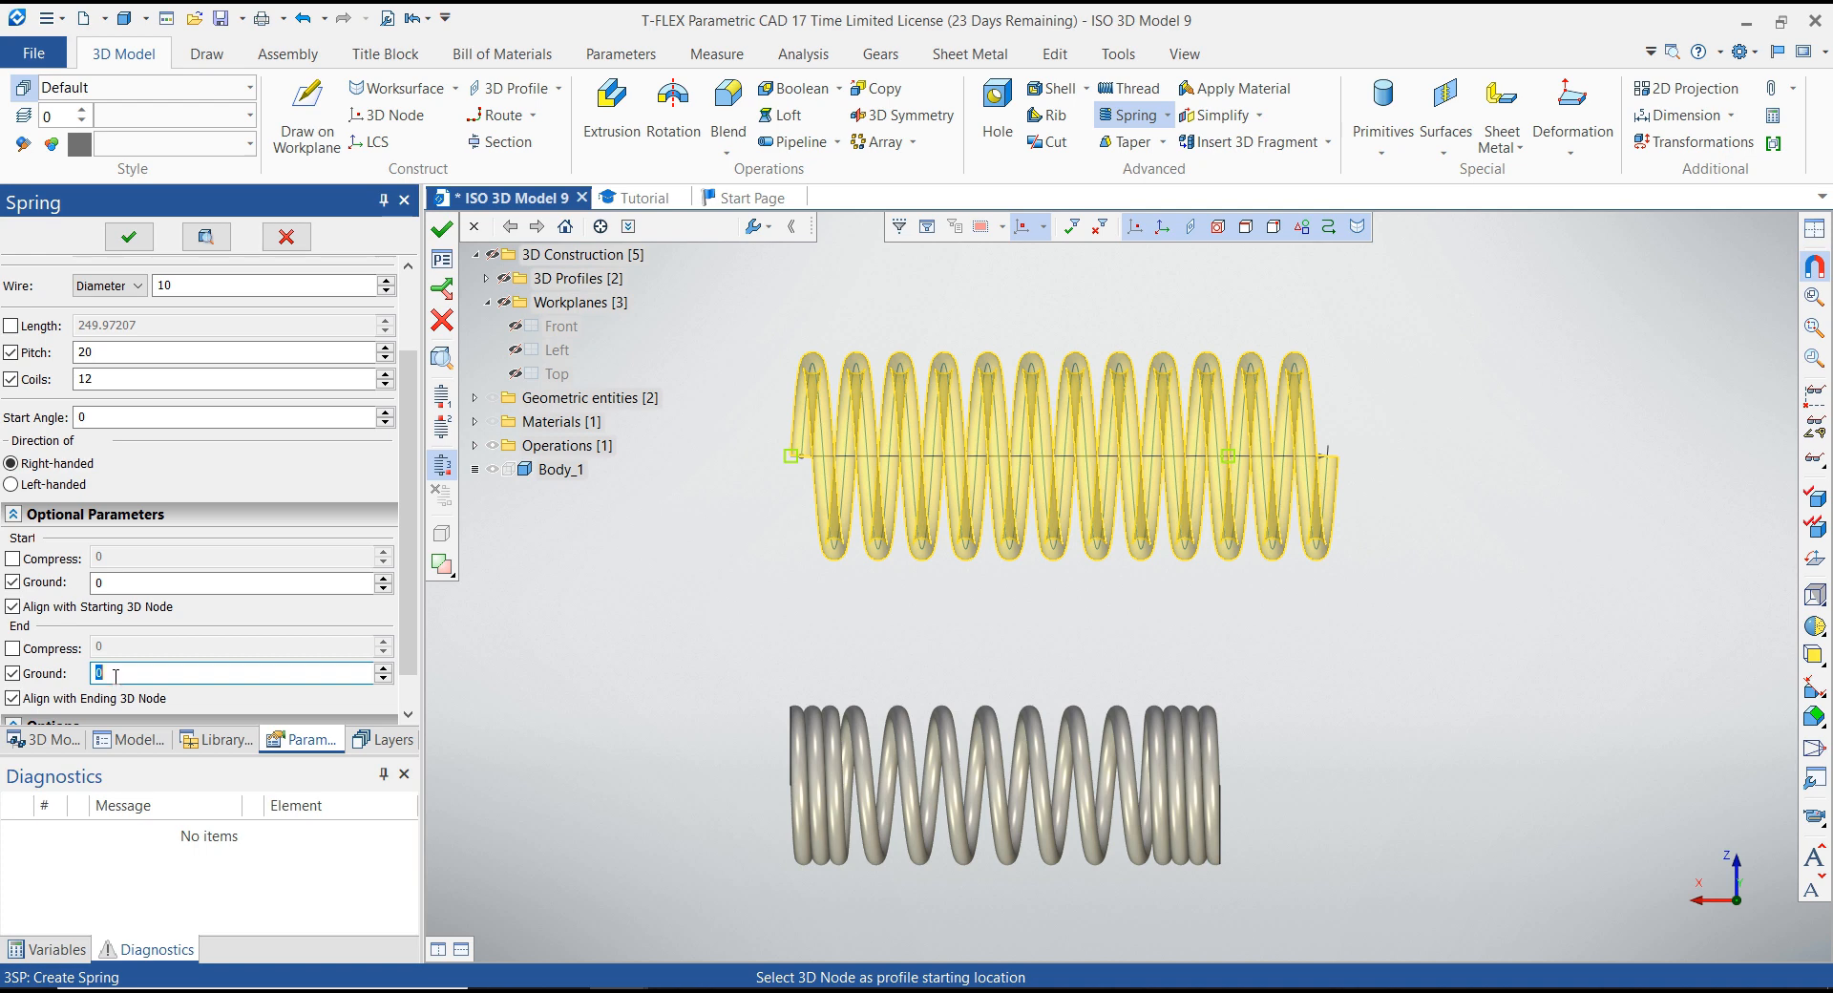
pyautogui.write('0.5')
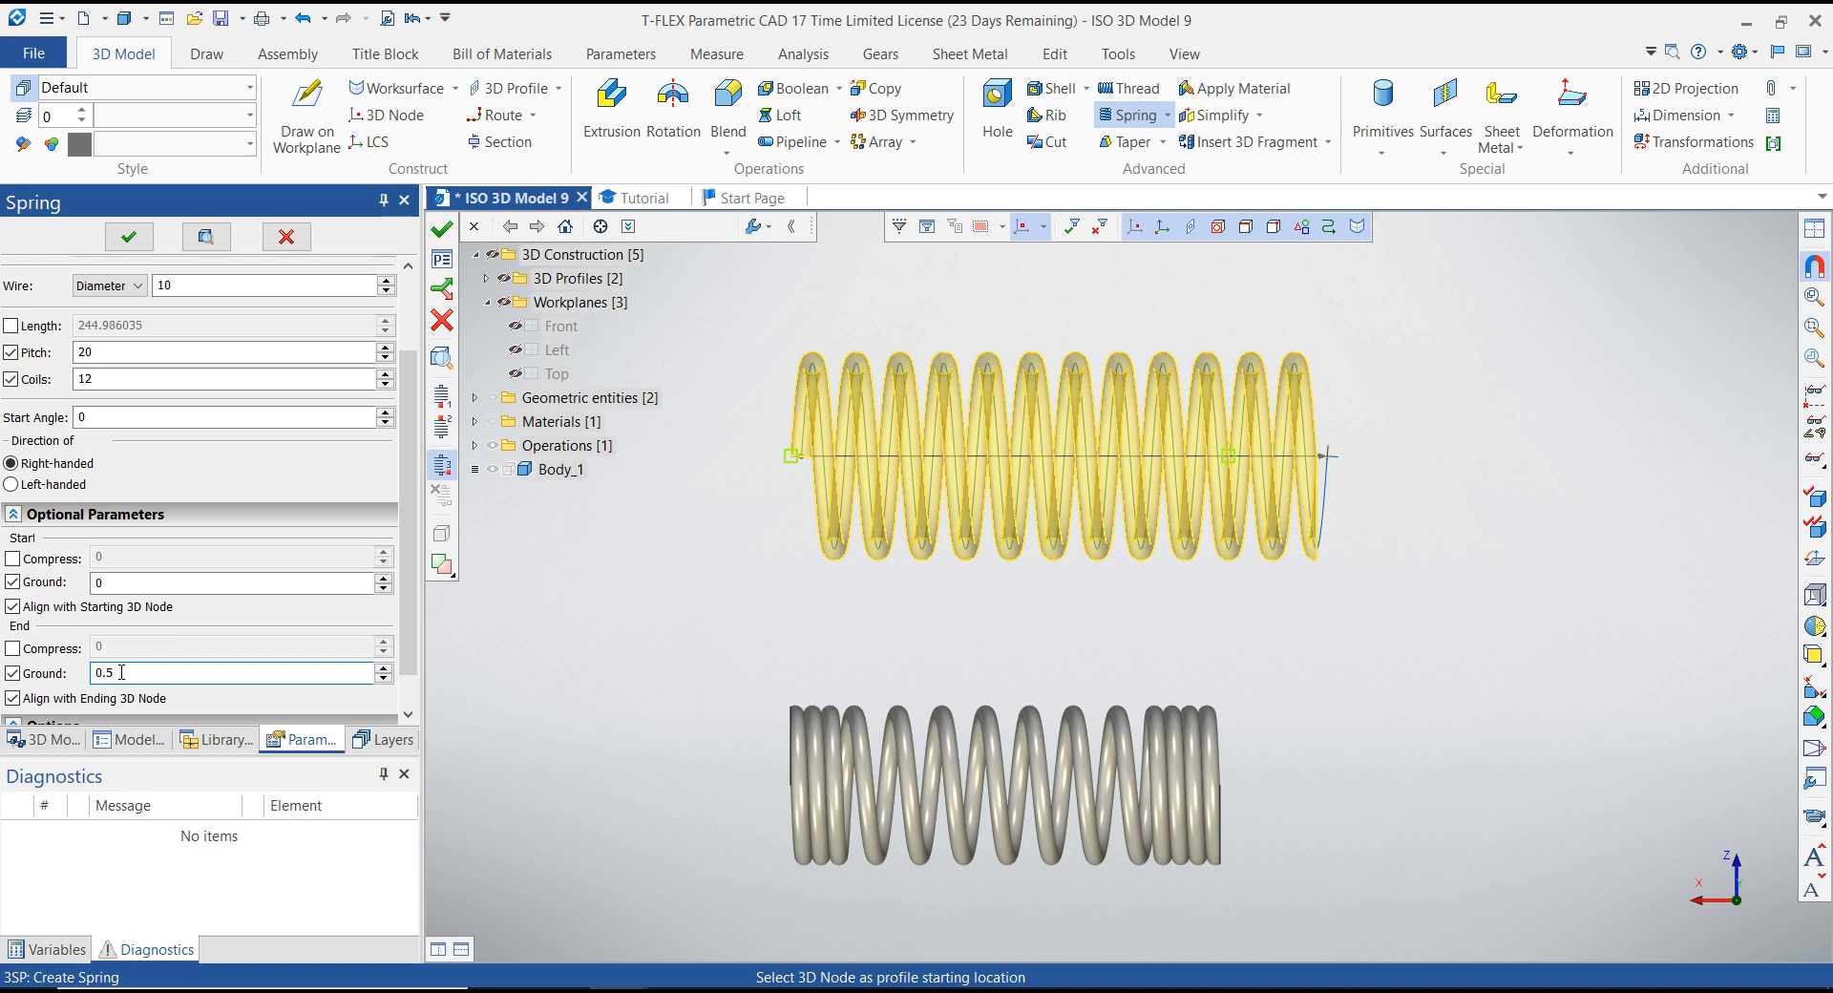
pyautogui.doubleClick(110, 583)
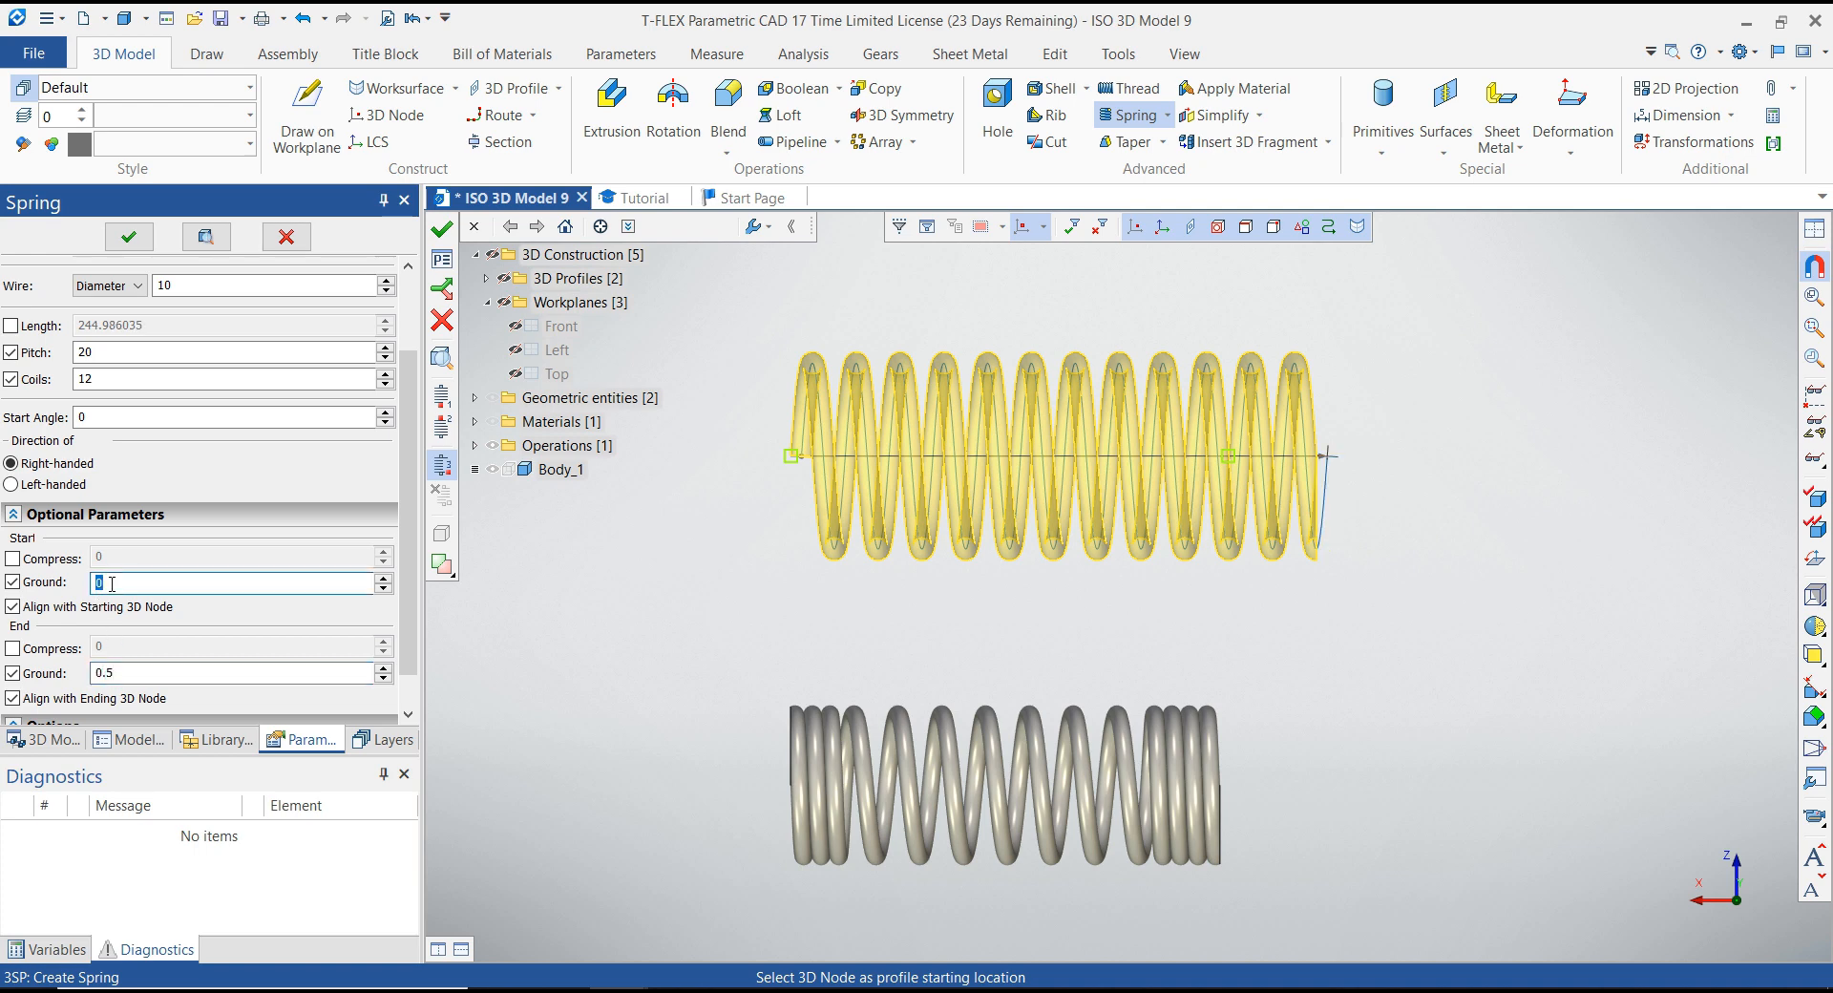
pyautogui.write('0.5')
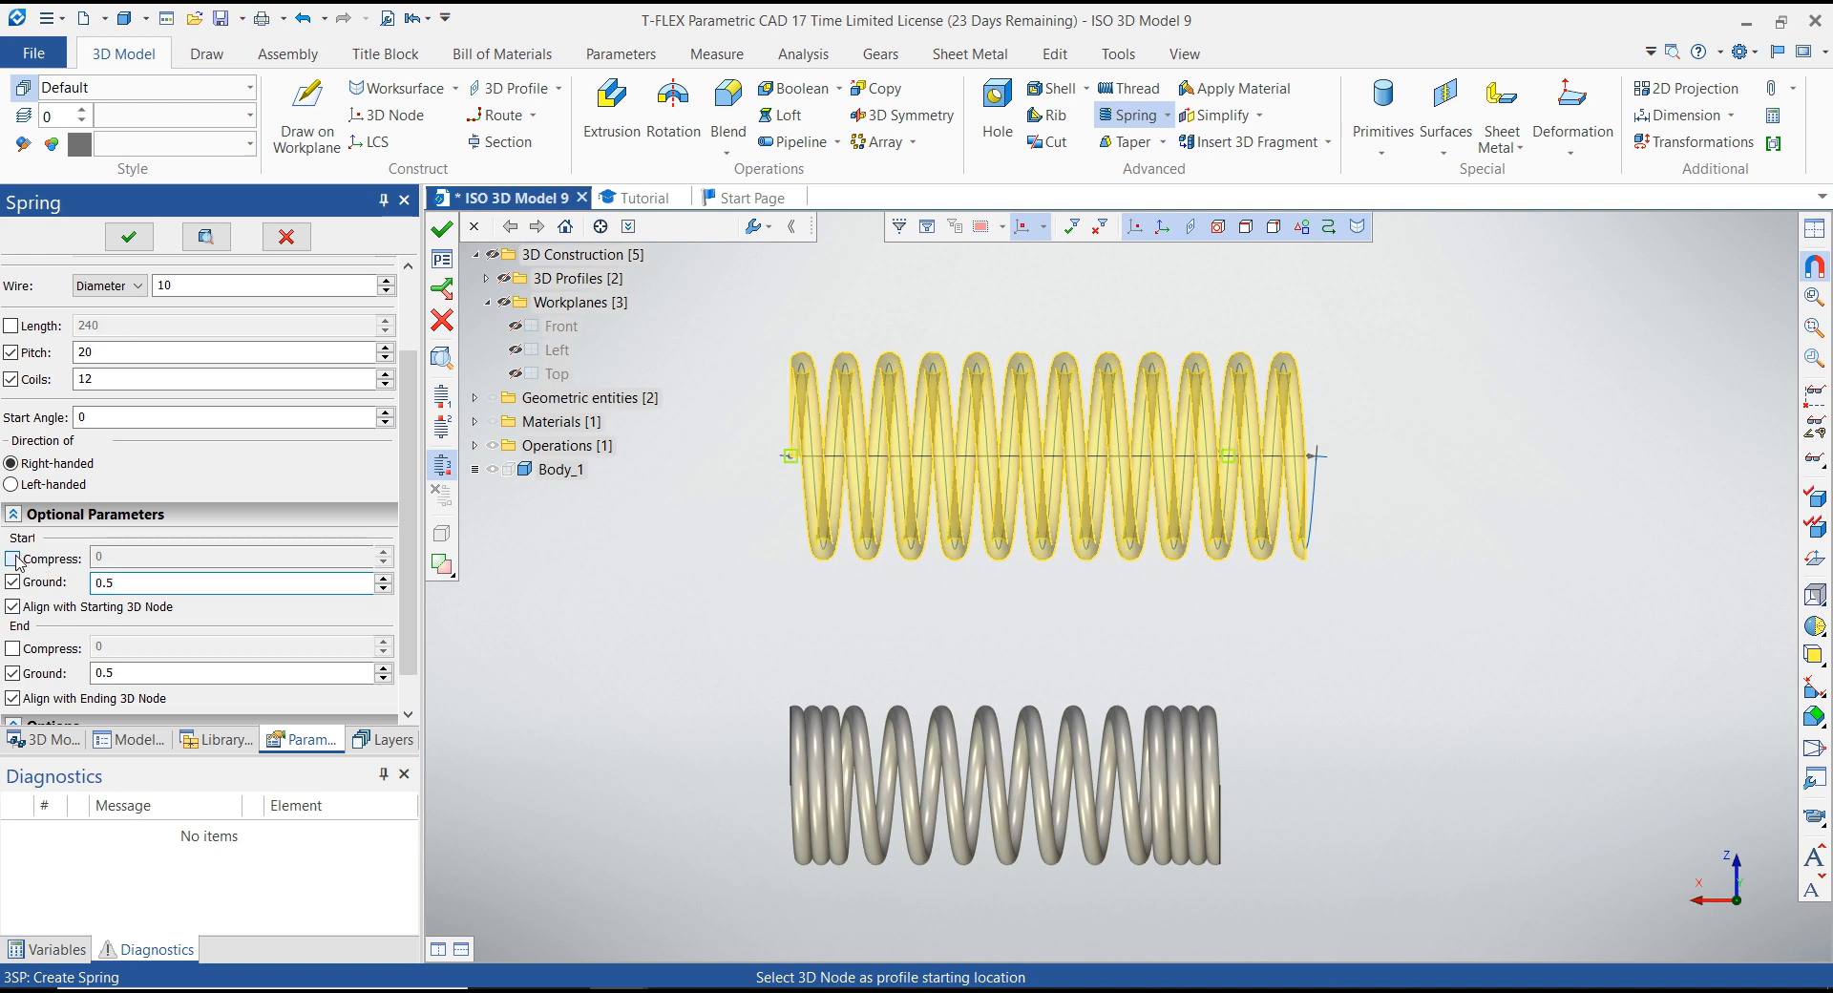
# Enable compression at the second spring's start, set it to 5 coils and create the spring.
pyautogui.click(114, 558)
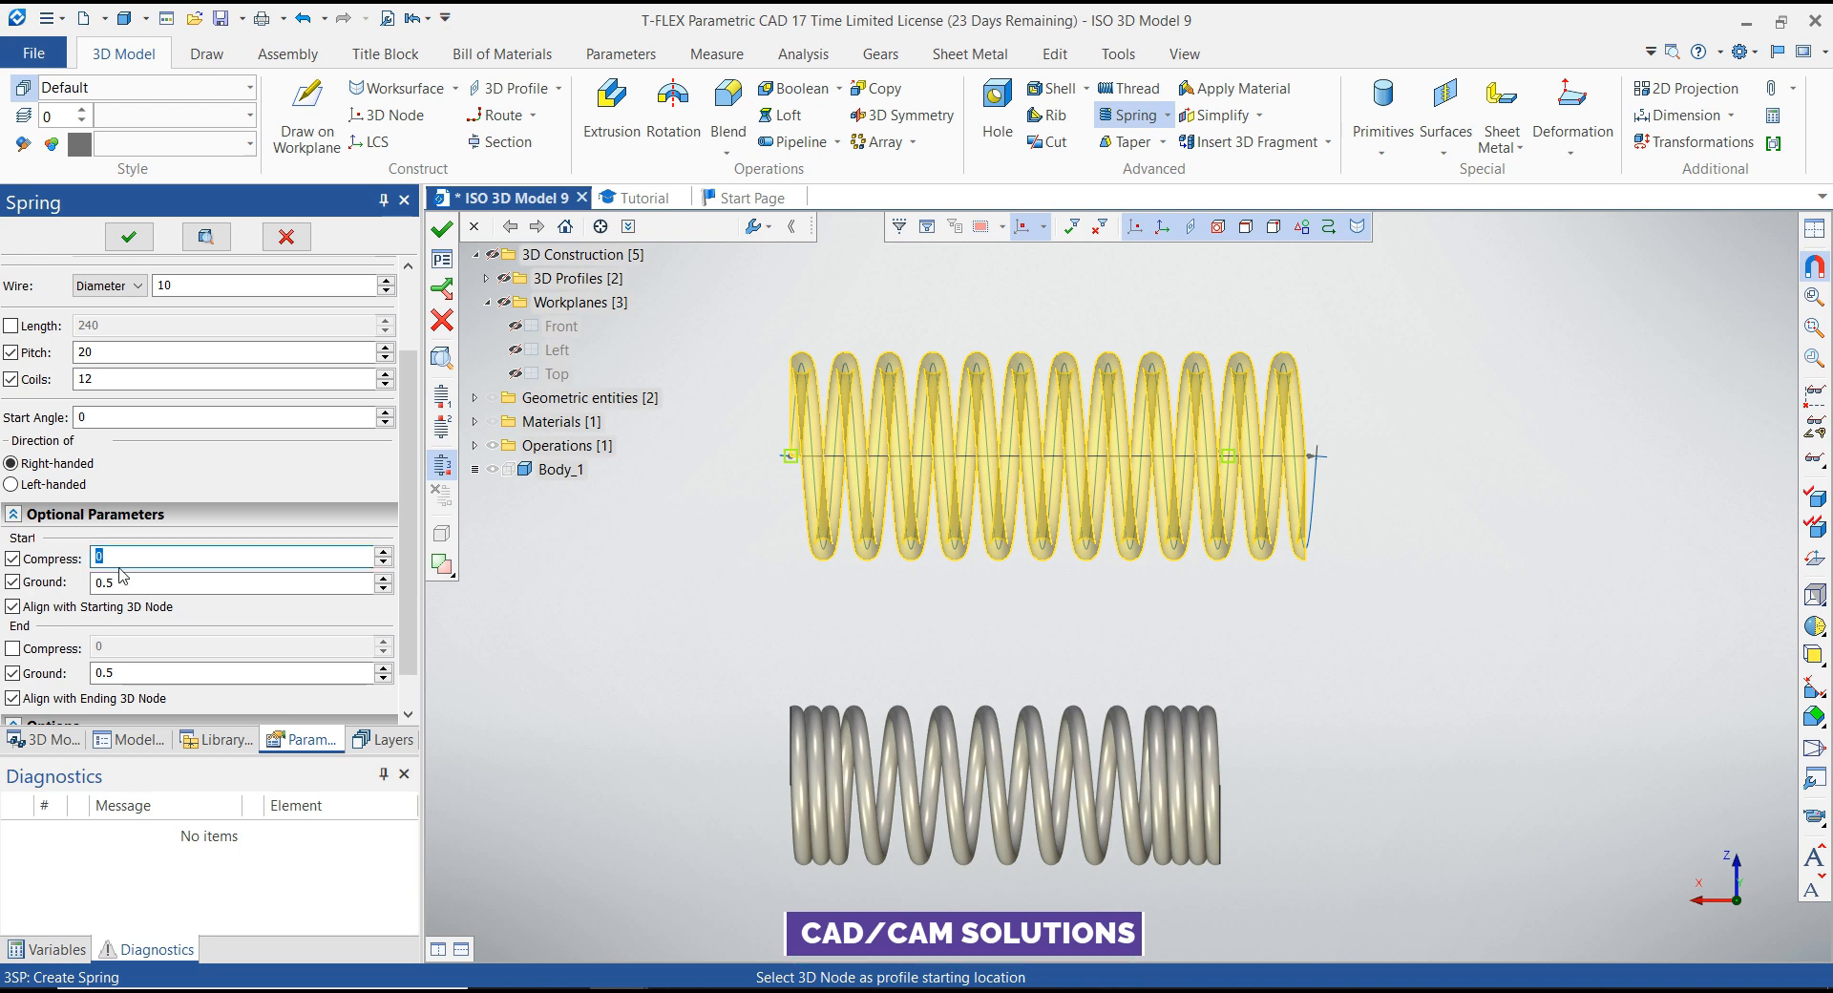
pyautogui.write('5')
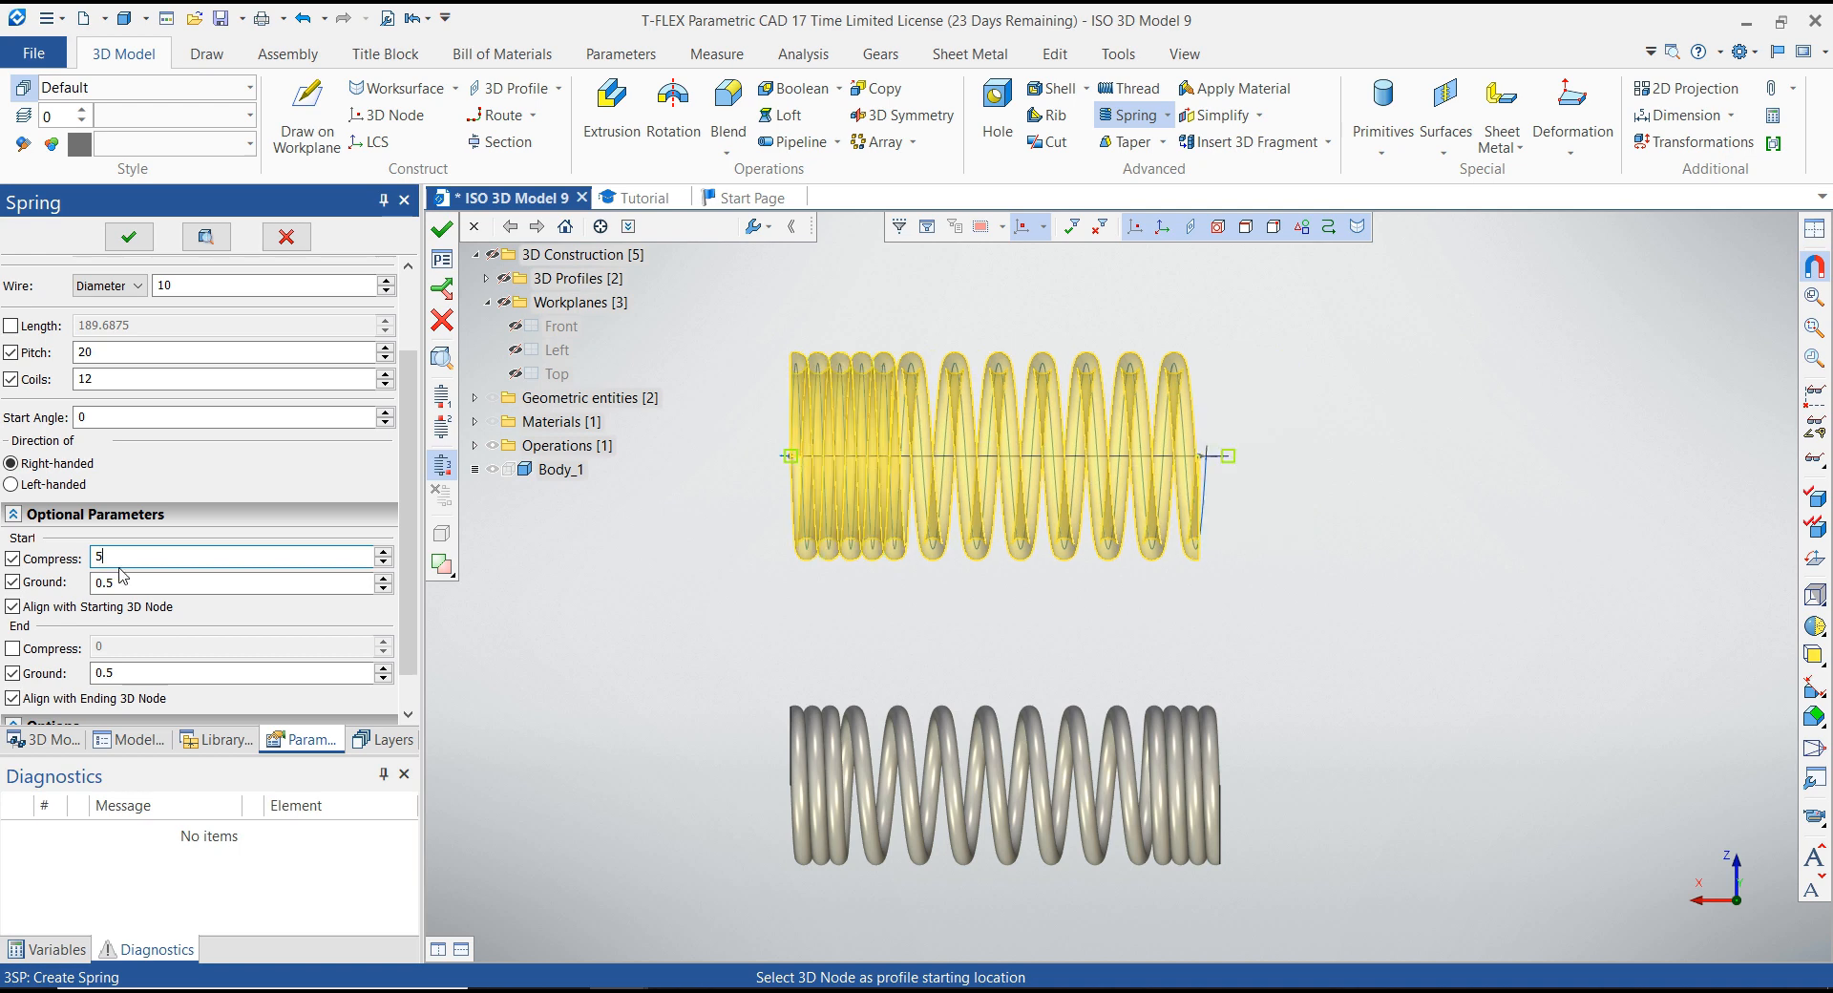
pyautogui.click(129, 236)
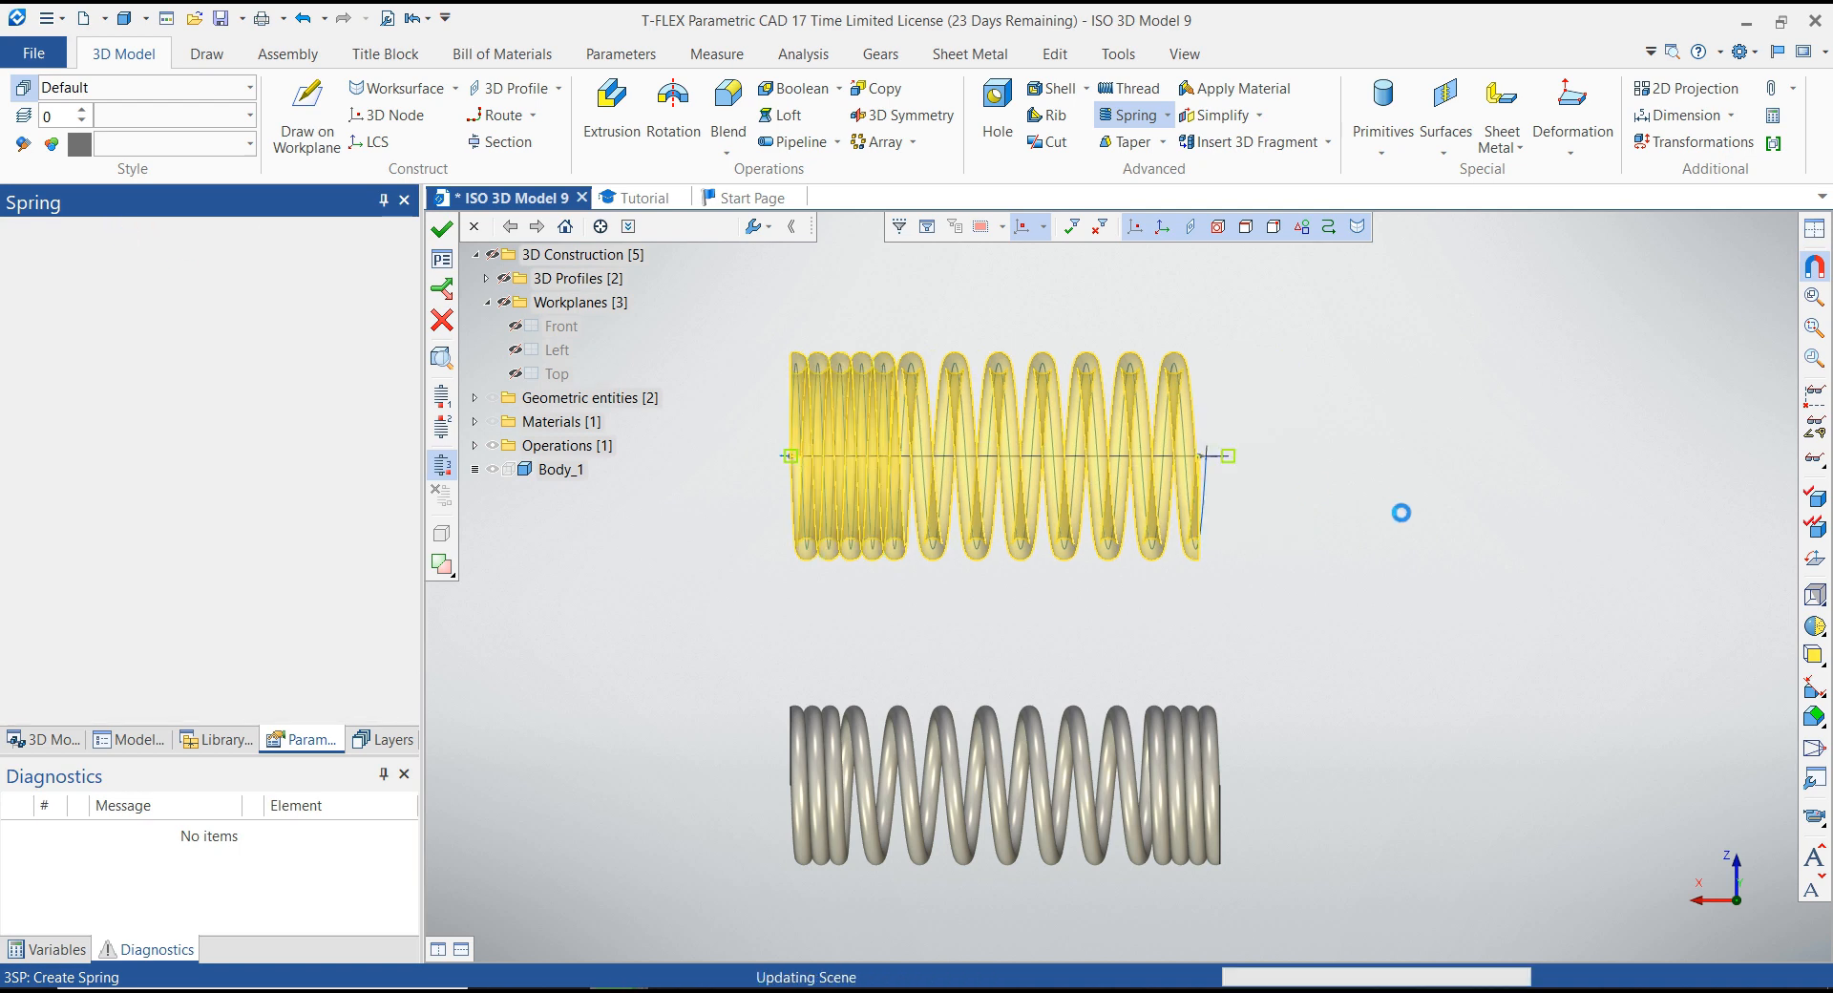
pyautogui.press('Escape')
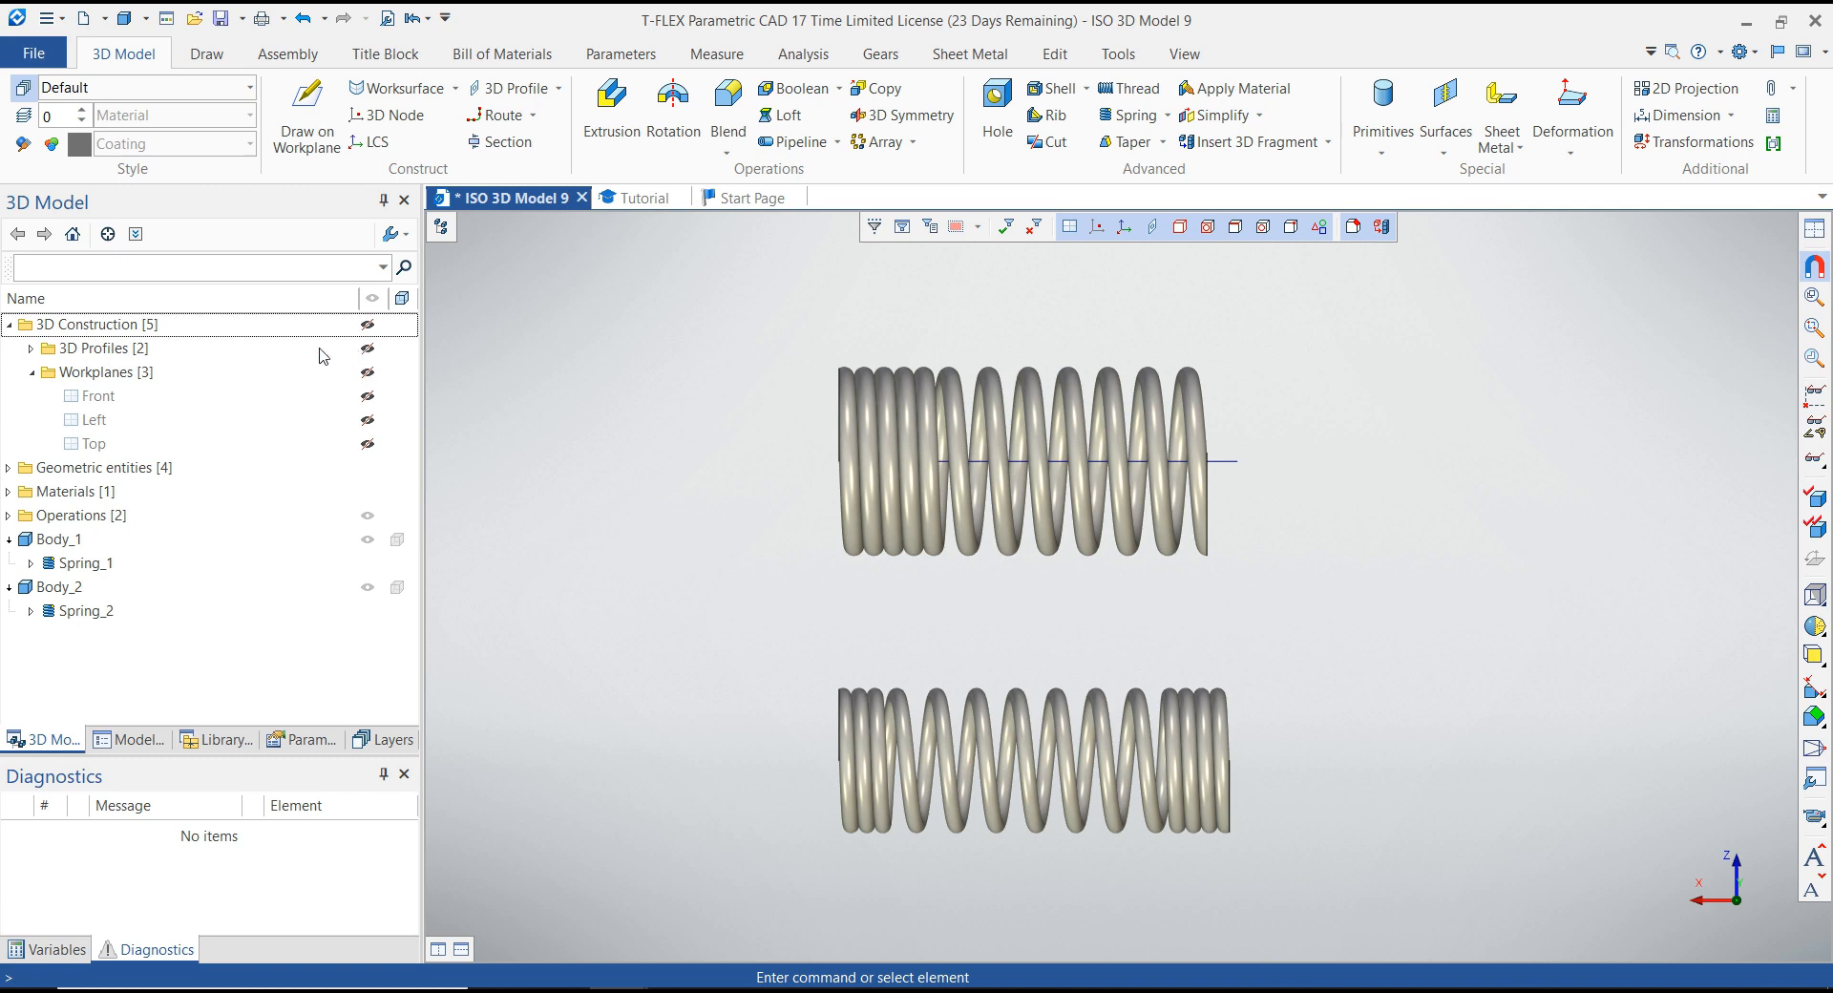
# Hide 3D Profile_2, the second spring's axis line, and examine the ground ends of the springs.
pyautogui.click(32, 350)
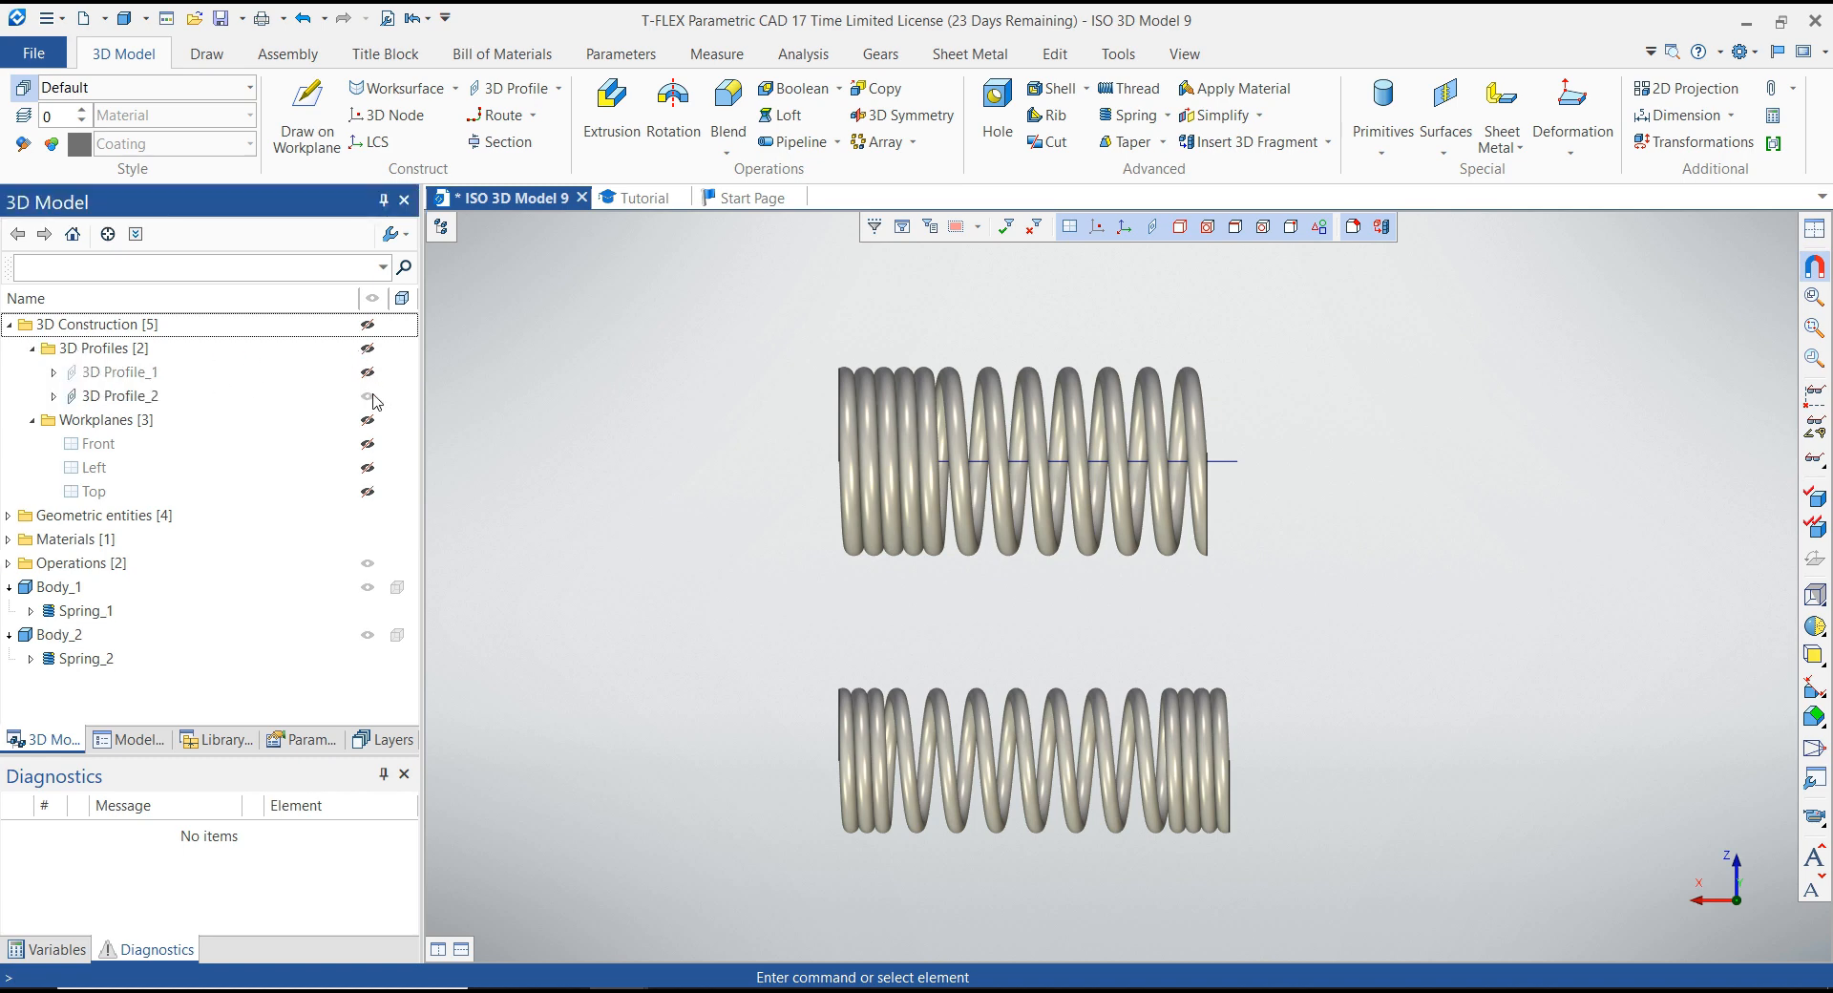
pyautogui.moveTo(611, 393); pyautogui.dragTo(695, 397)
pyautogui.scroll(5, 1096, 409)
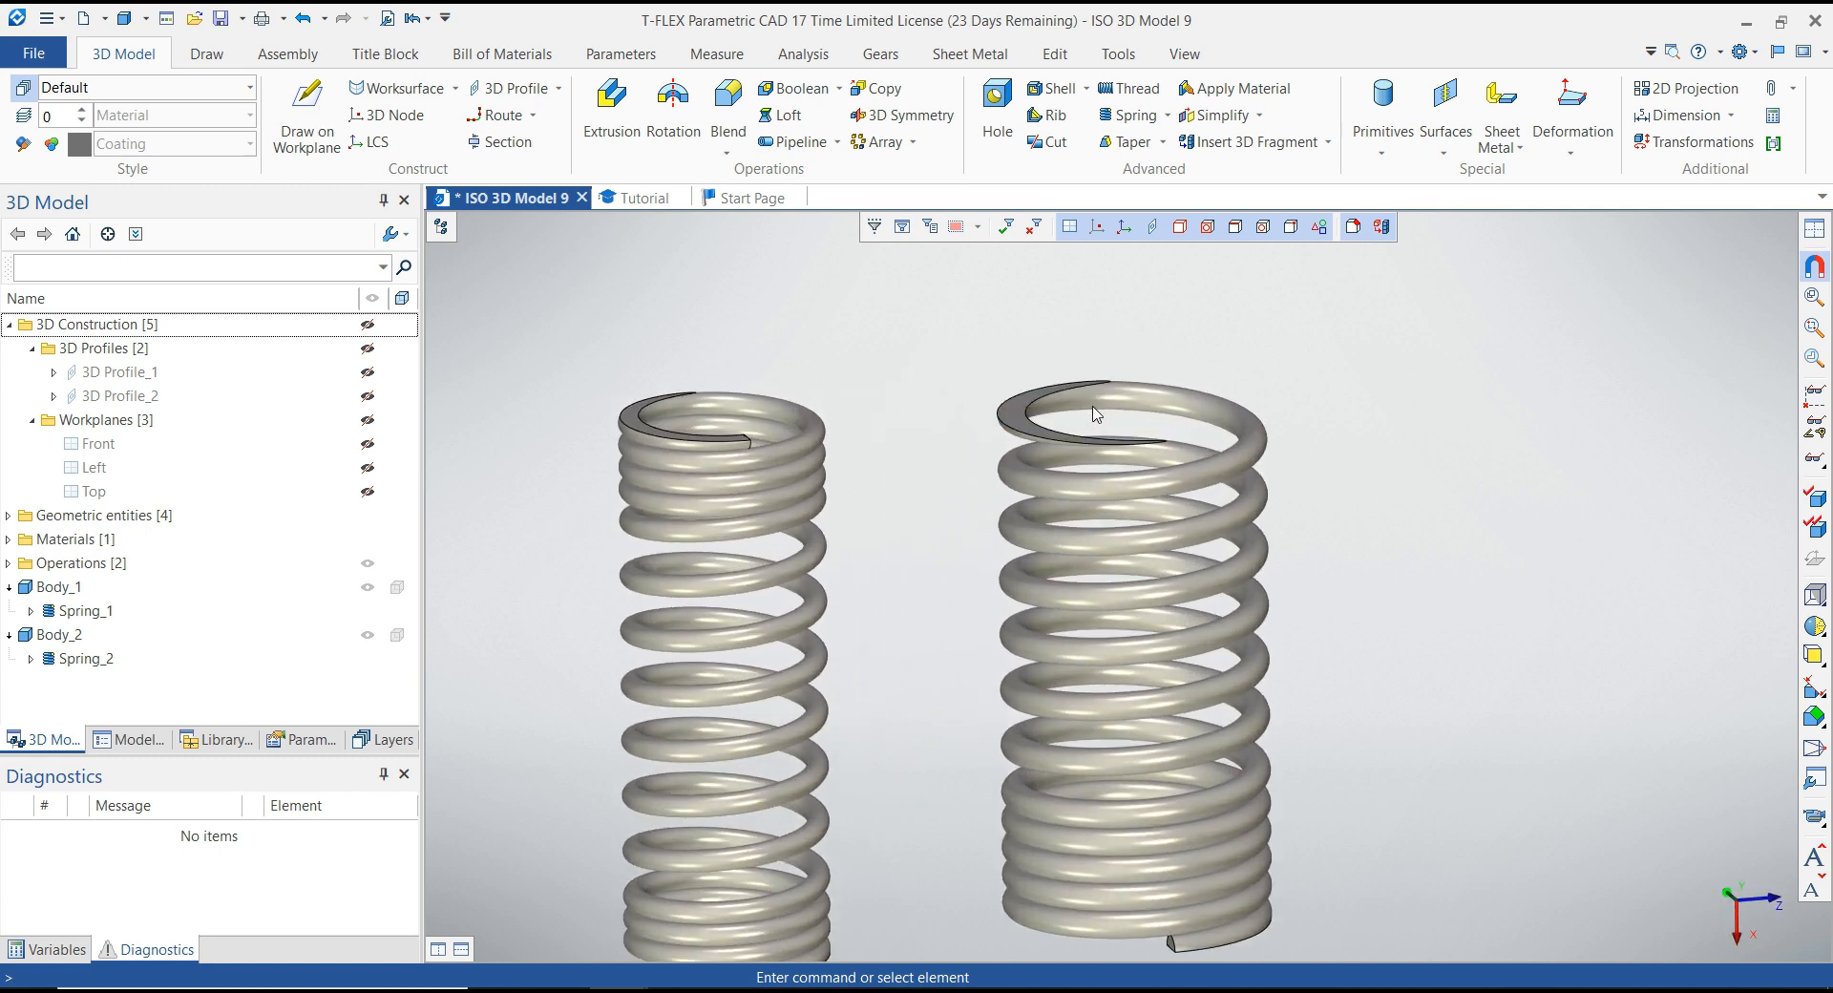
pyautogui.moveTo(1011, 391)
pyautogui.mouseDown()
pyautogui.moveTo(994, 376)
pyautogui.moveTo(1046, 382)
pyautogui.mouseUp()
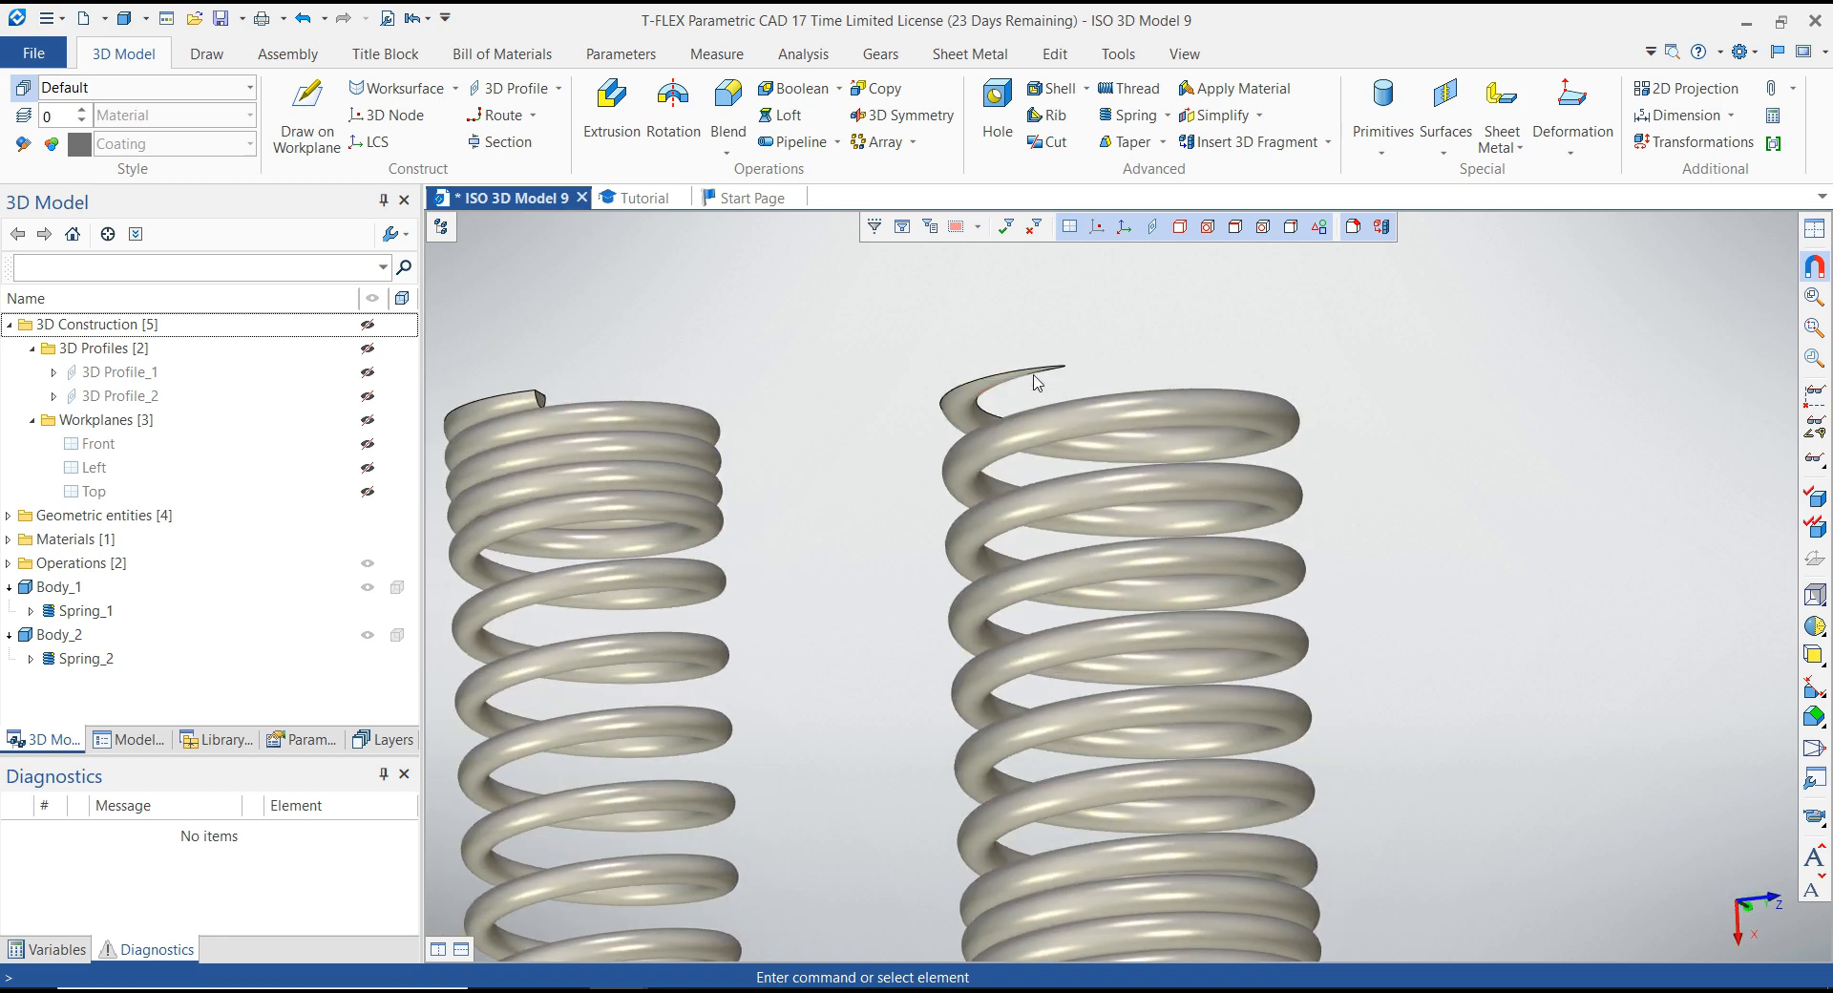
# Edit Spring_2 to set its end ground value to 0.25, apply the change and check both springs.
pyautogui.click(107, 657)
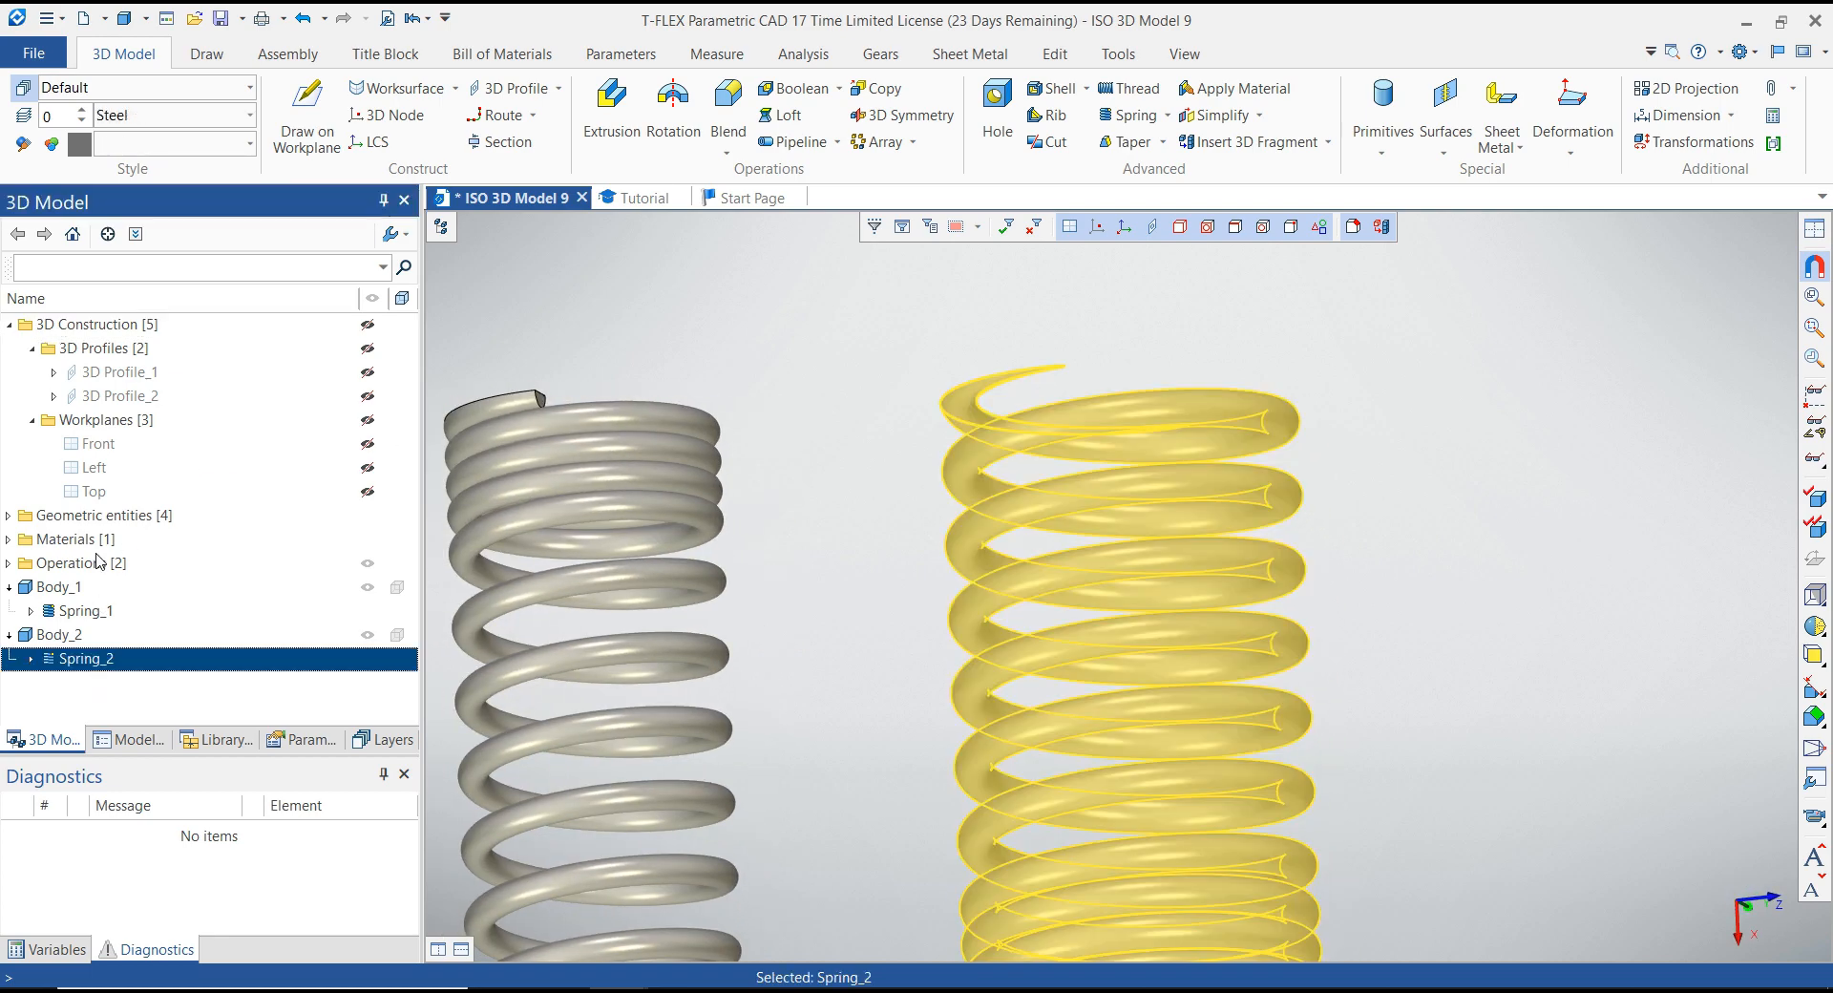
pyautogui.rightClick(112, 661)
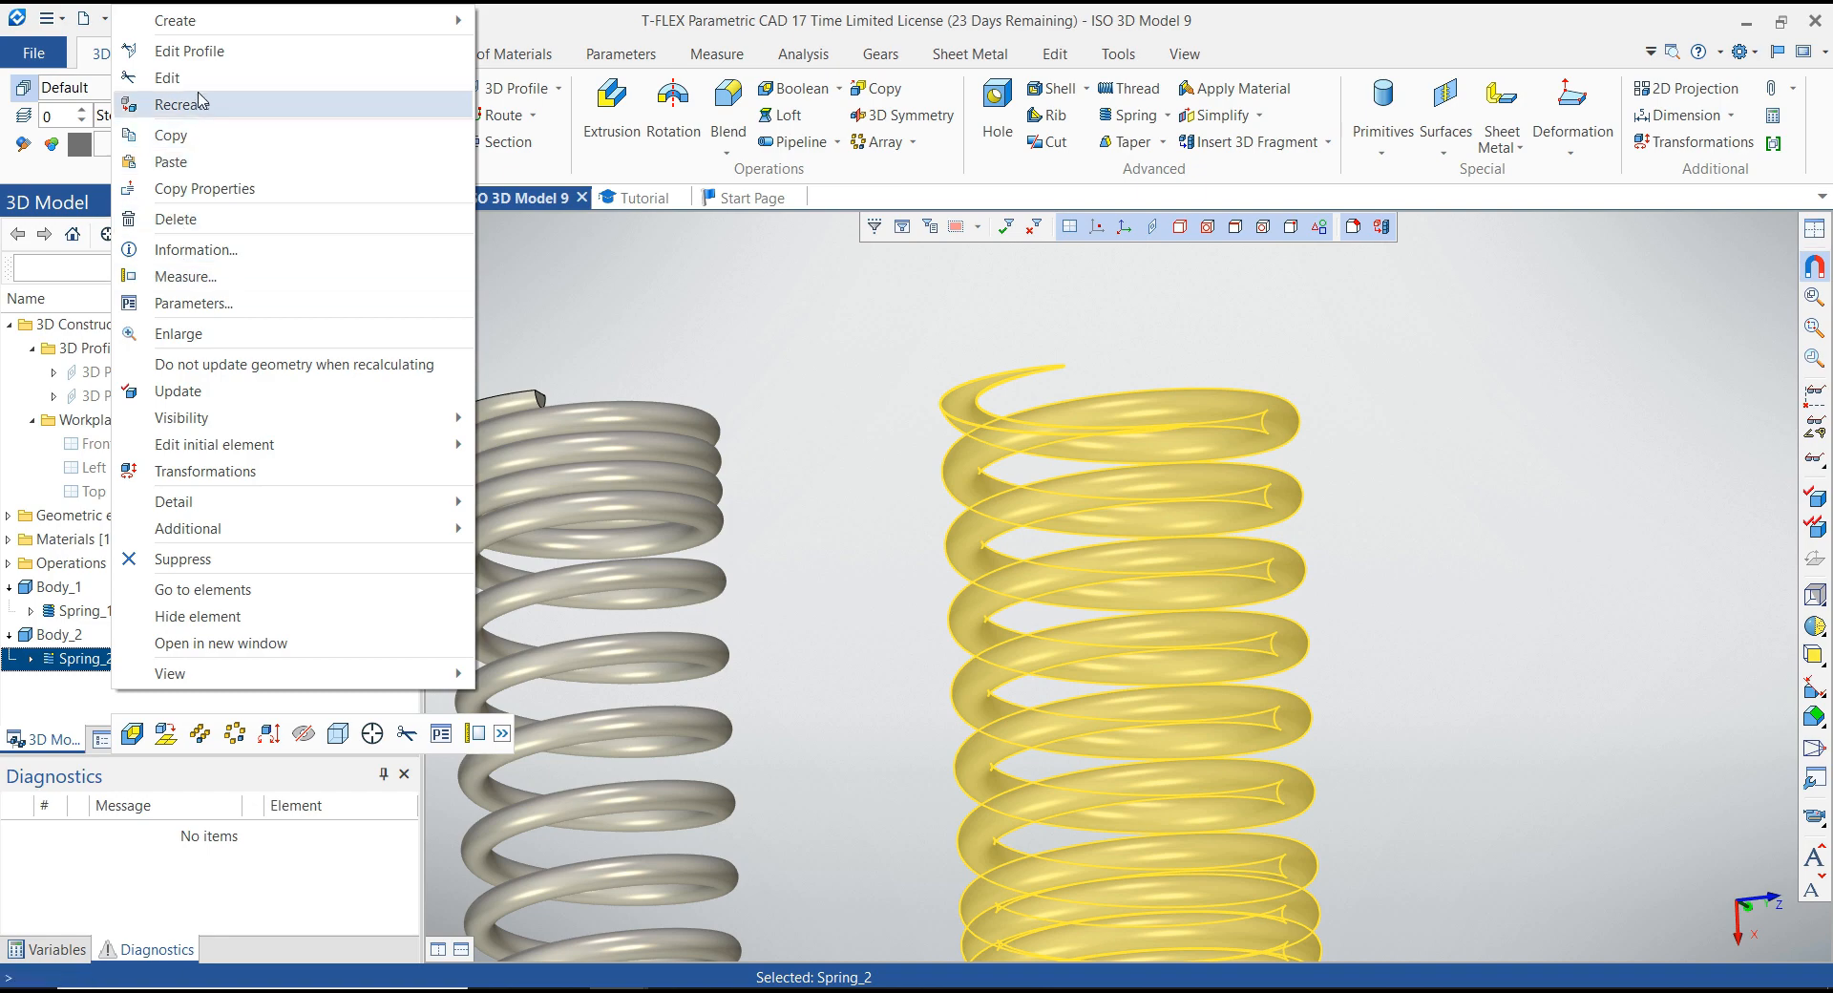
pyautogui.click(224, 76)
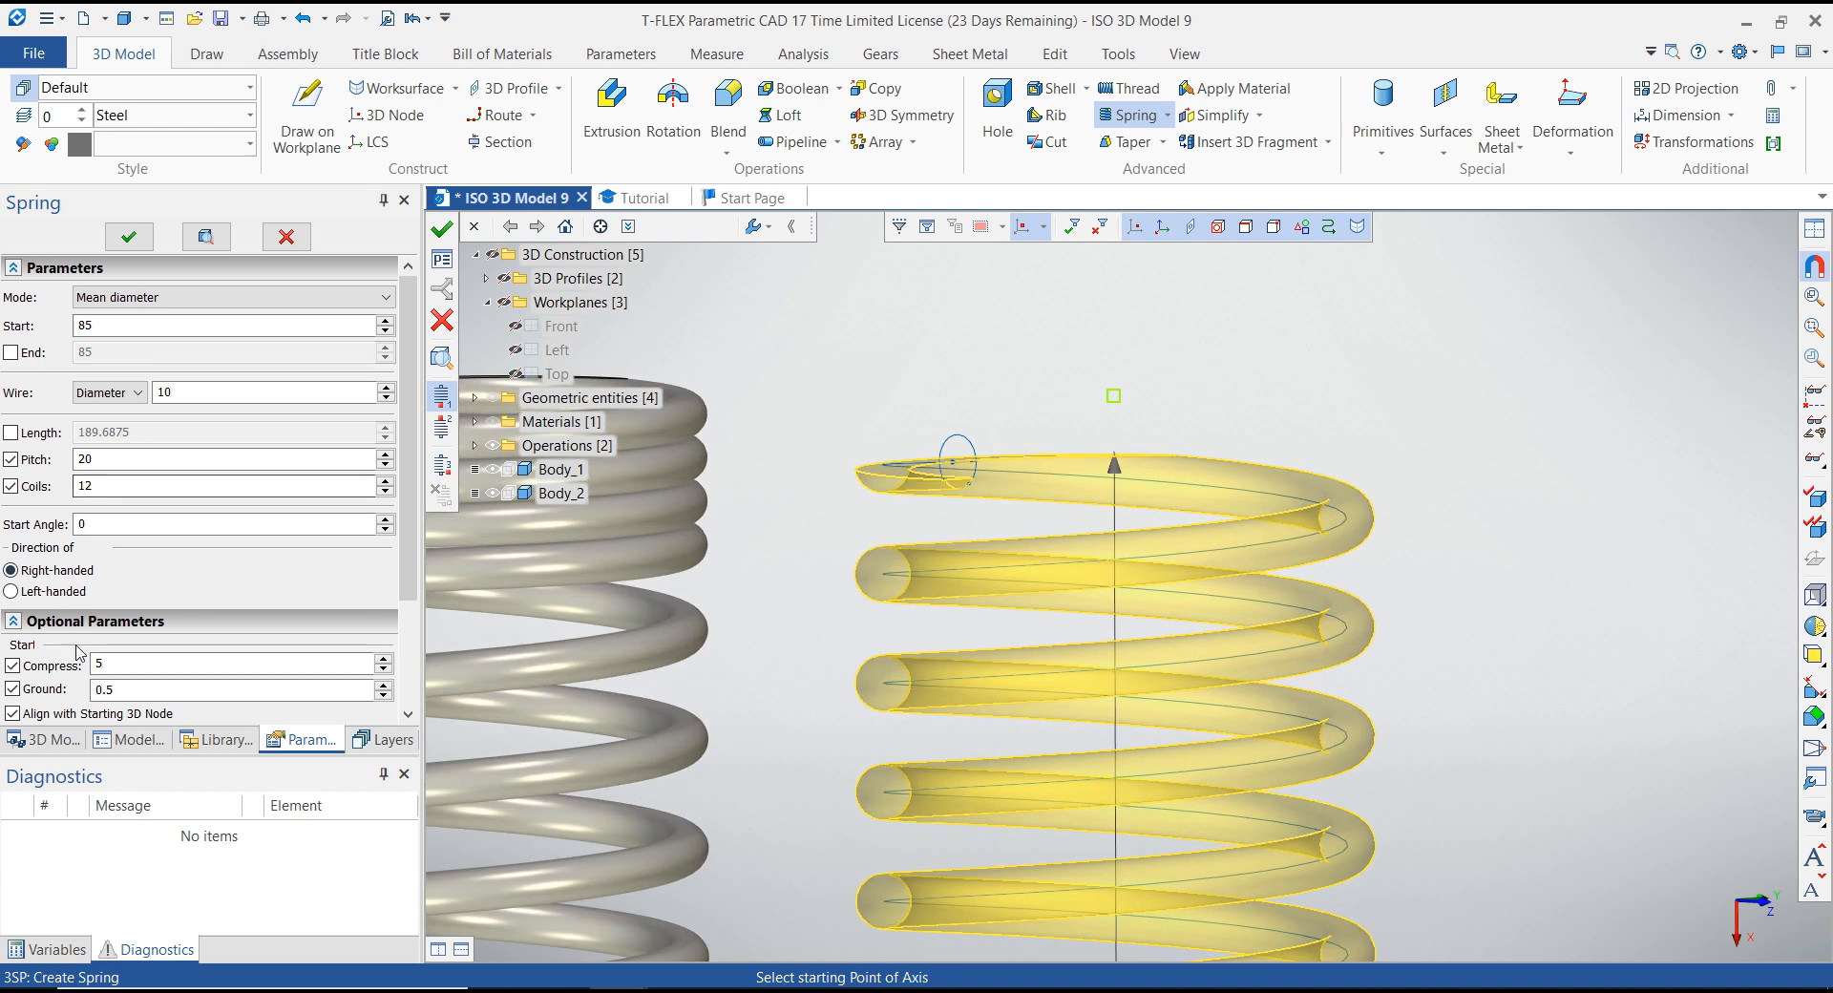
pyautogui.scroll(-3, 239, 659)
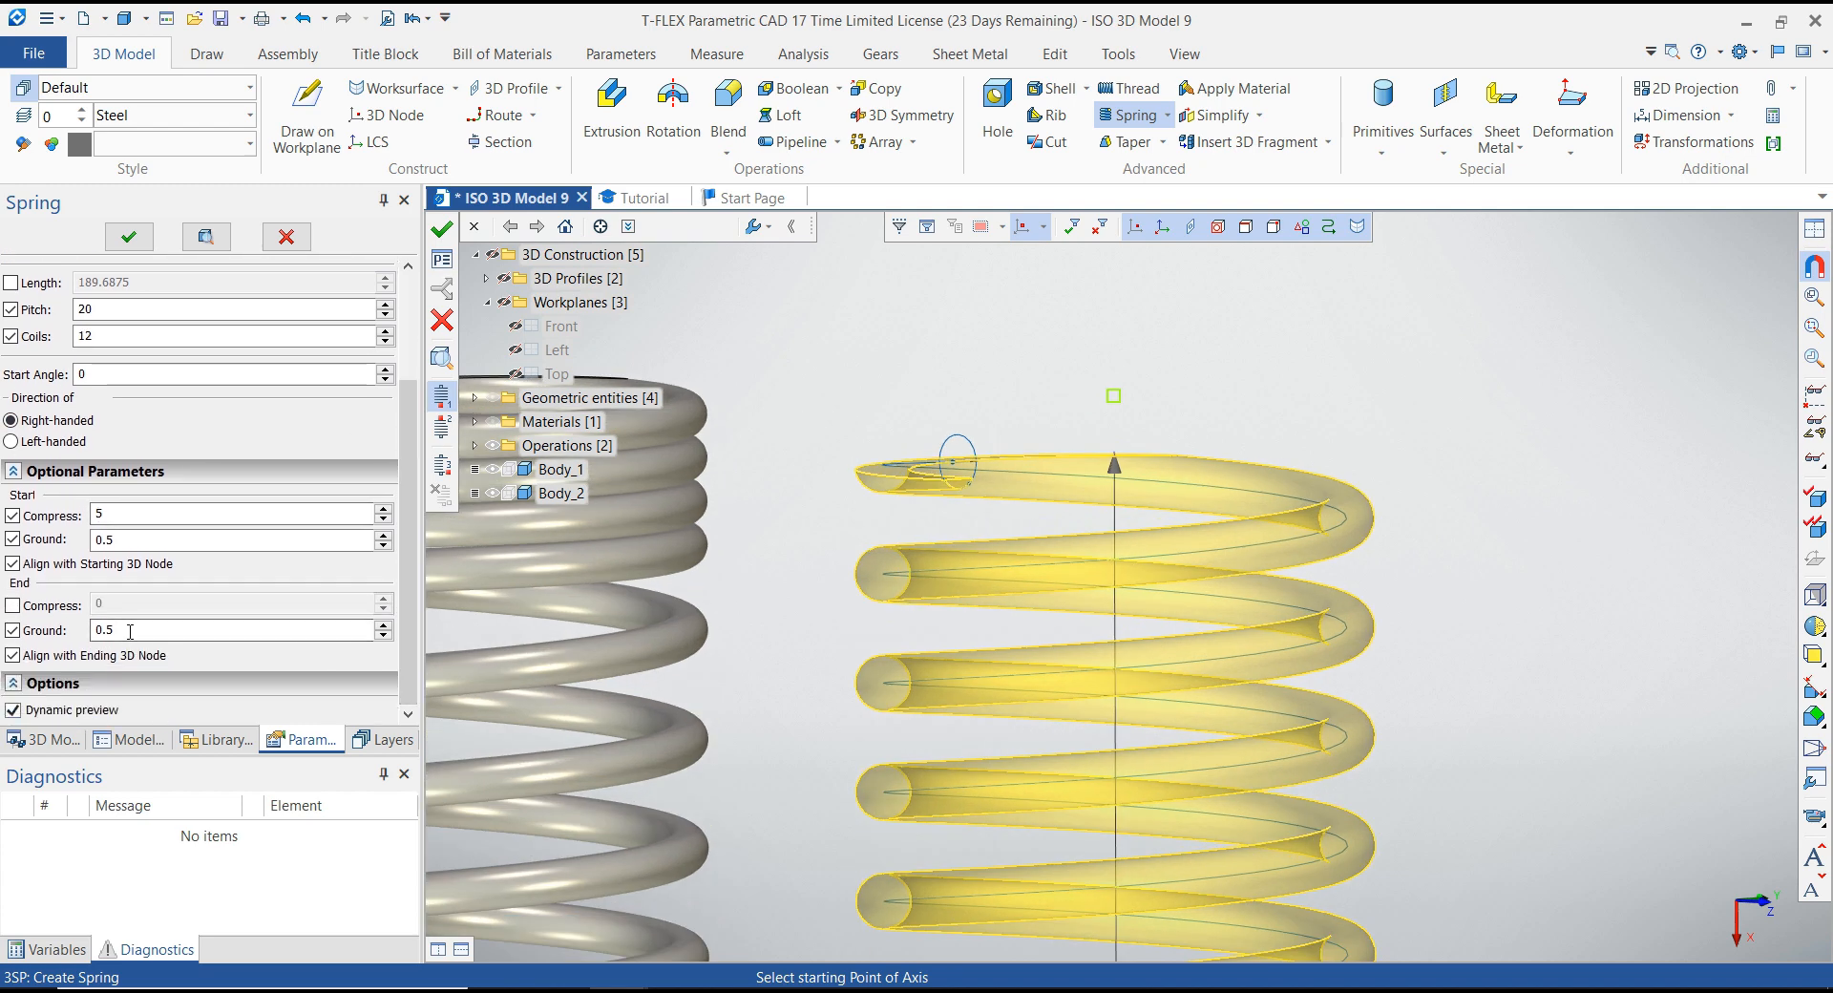
pyautogui.click(130, 631)
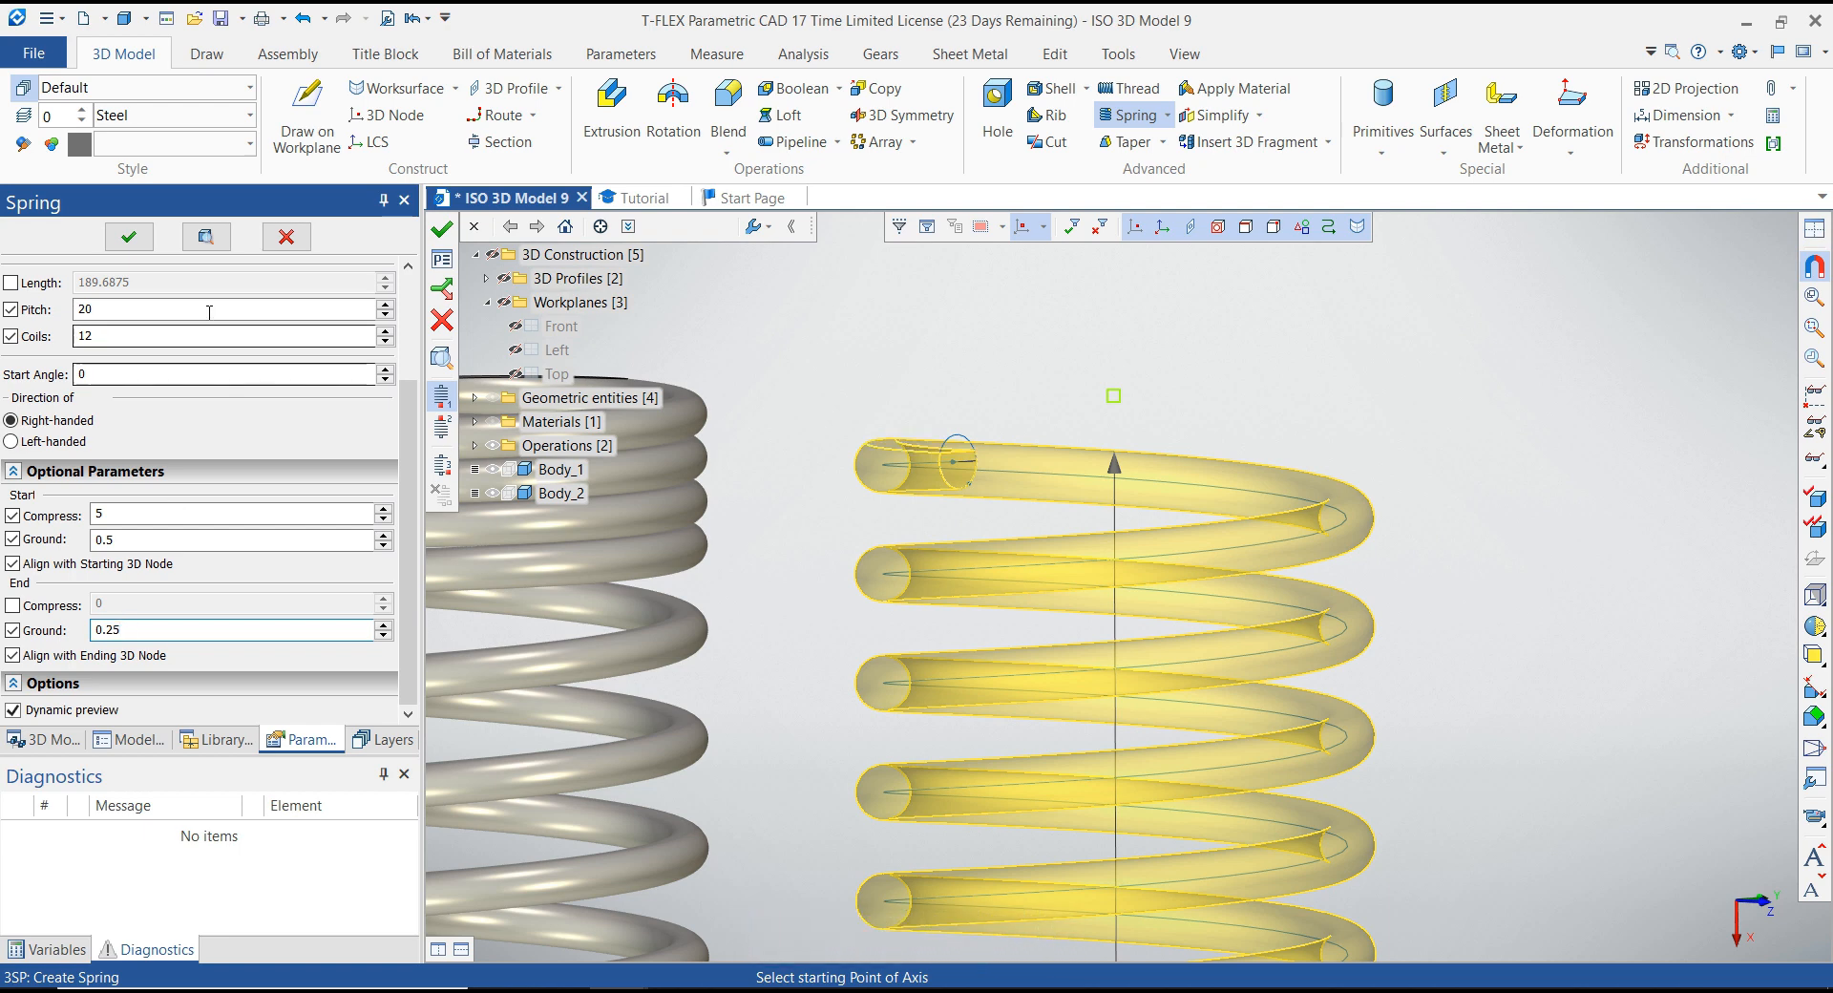
pyautogui.click(127, 239)
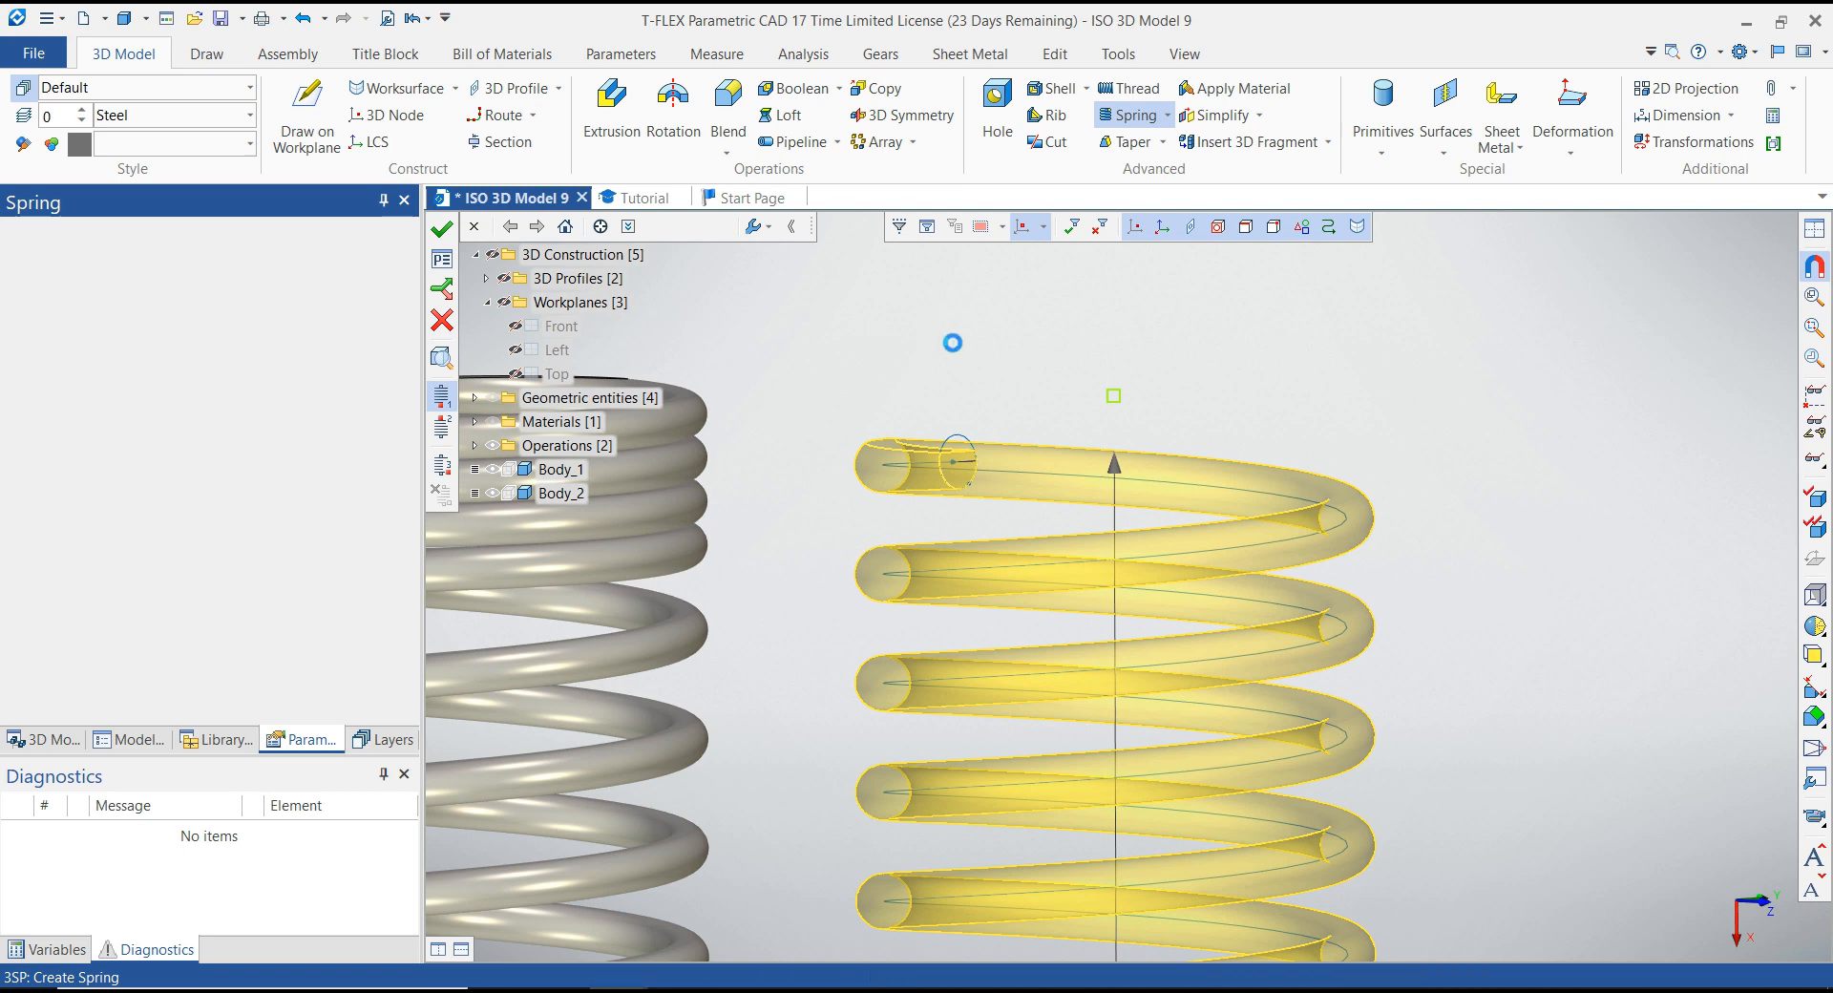
pyautogui.scroll(-5, 1086, 367)
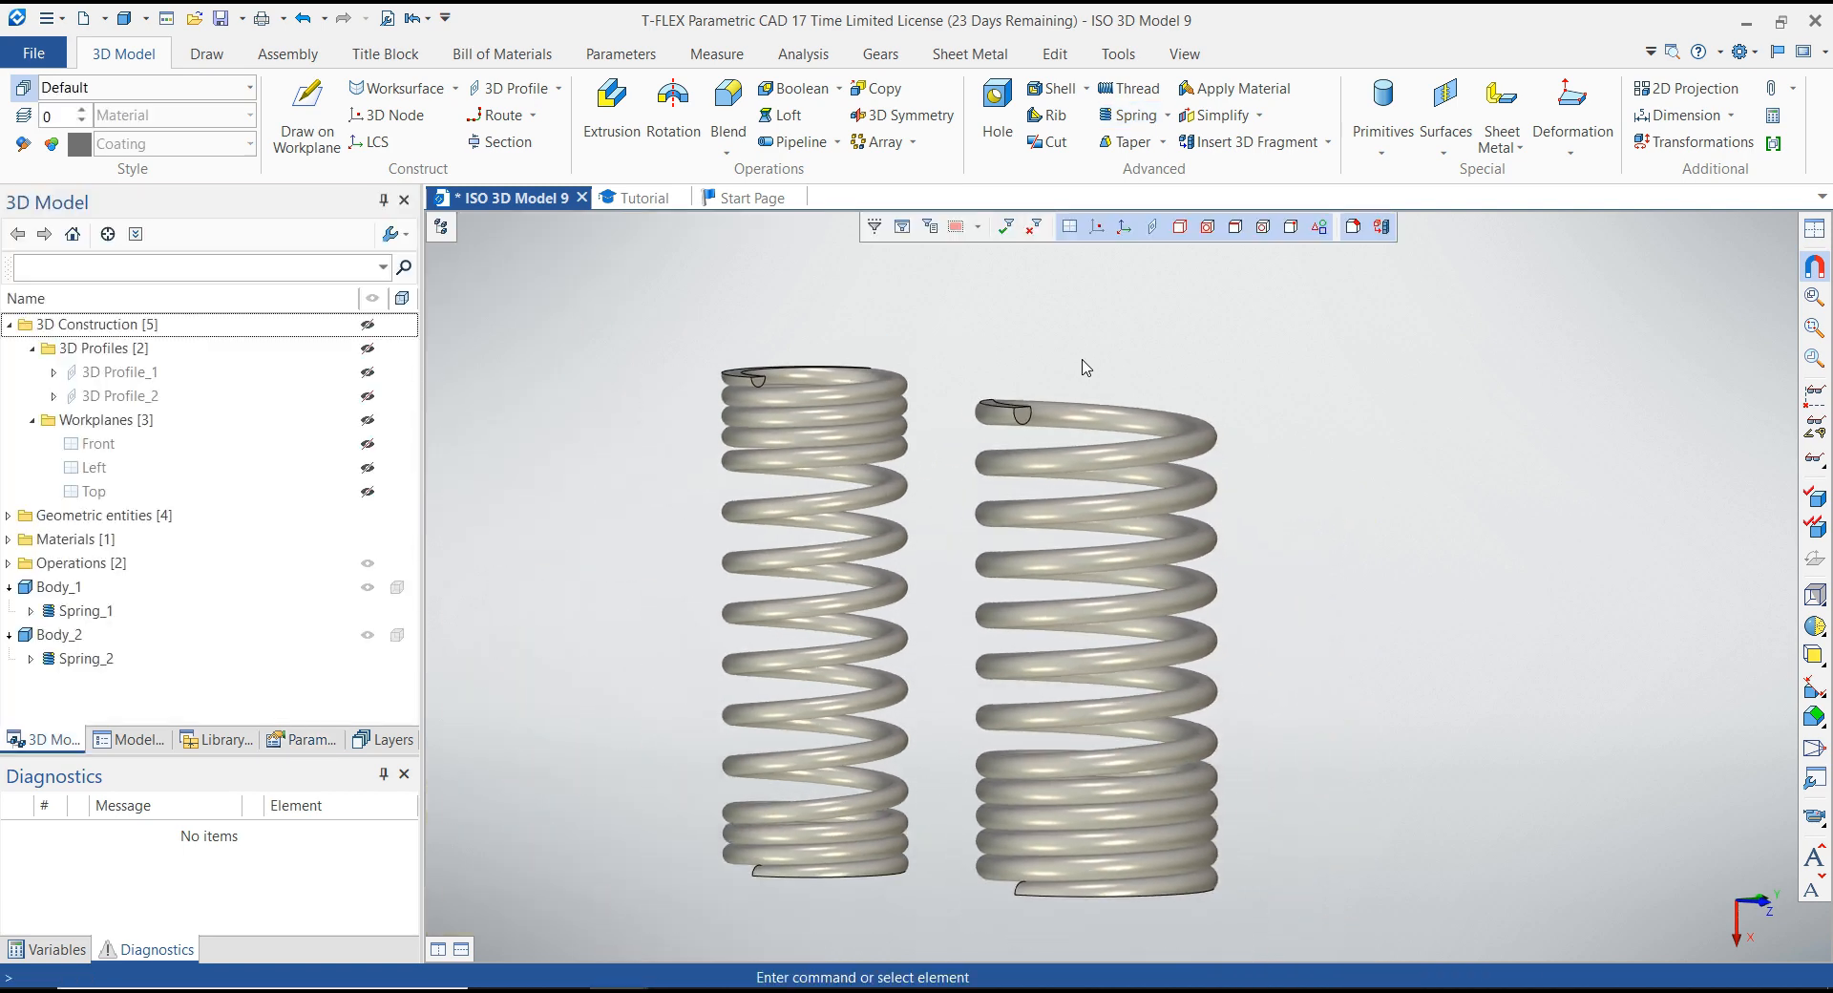
pyautogui.moveTo(1085, 367); pyautogui.dragTo(1086, 367, button='middle')
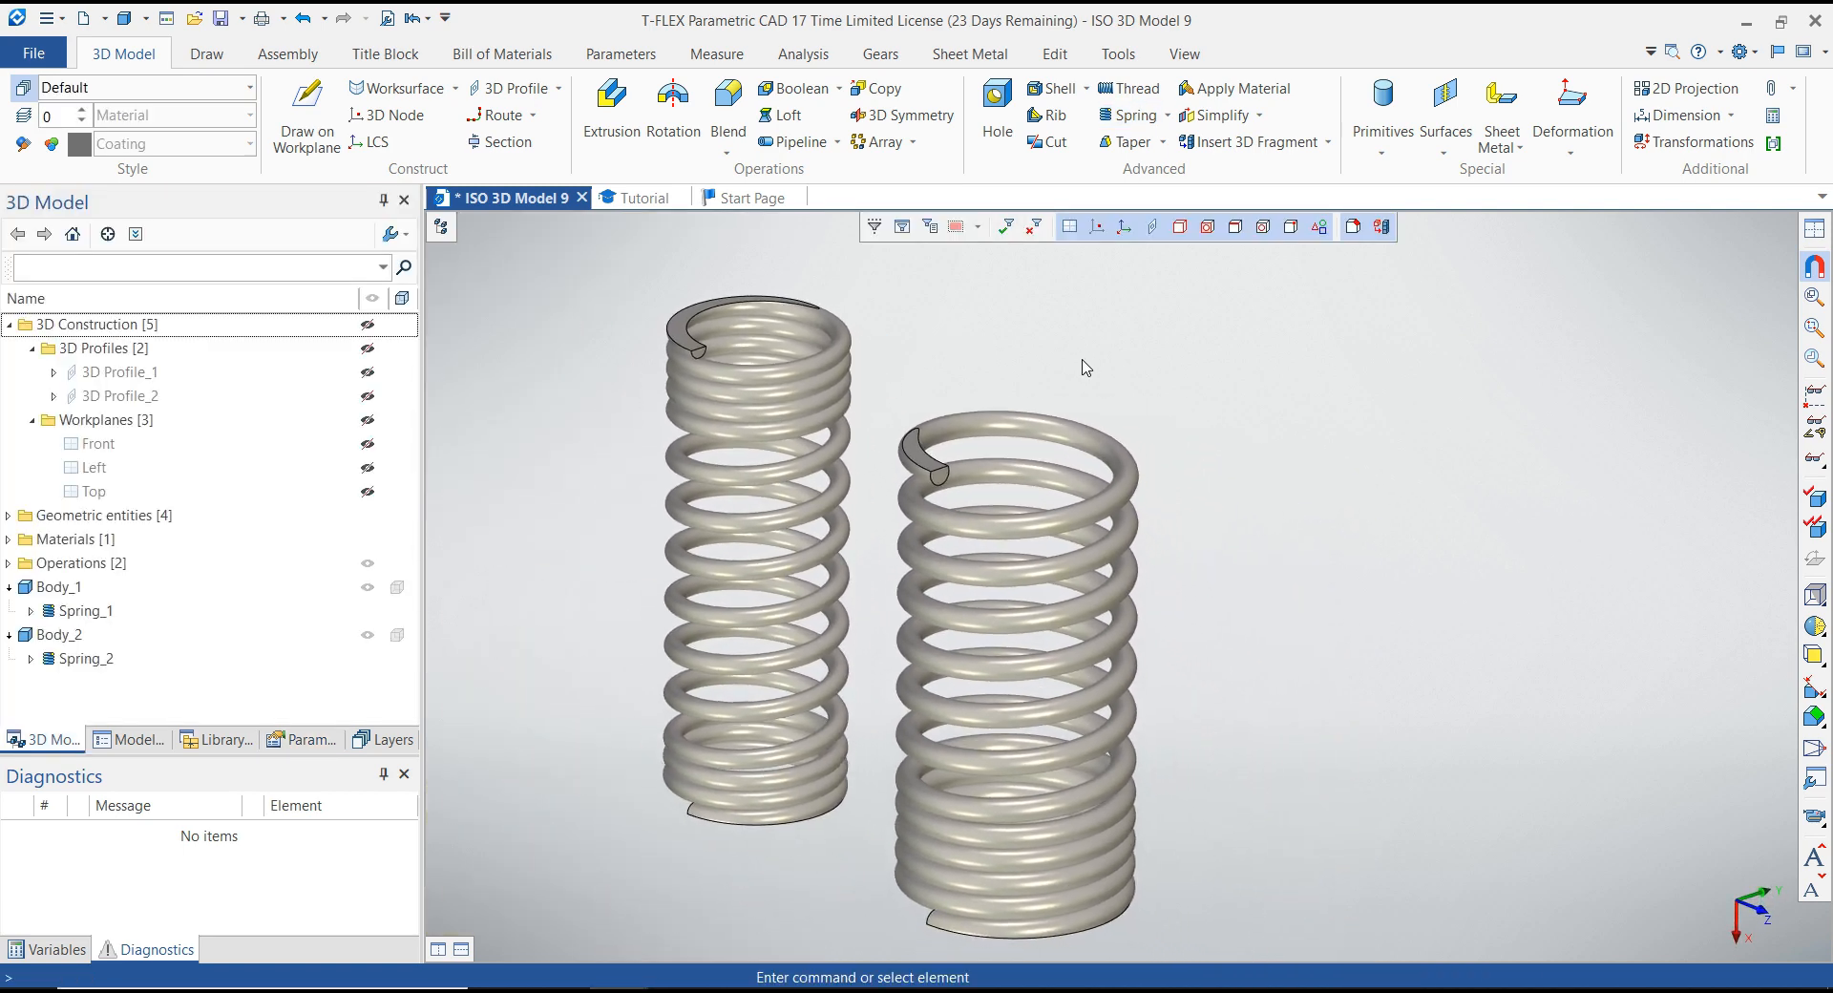
pyautogui.moveTo(1172, 426); pyautogui.dragTo(1429, 512, button='middle')
pyautogui.scroll(-2, 1340, 498)
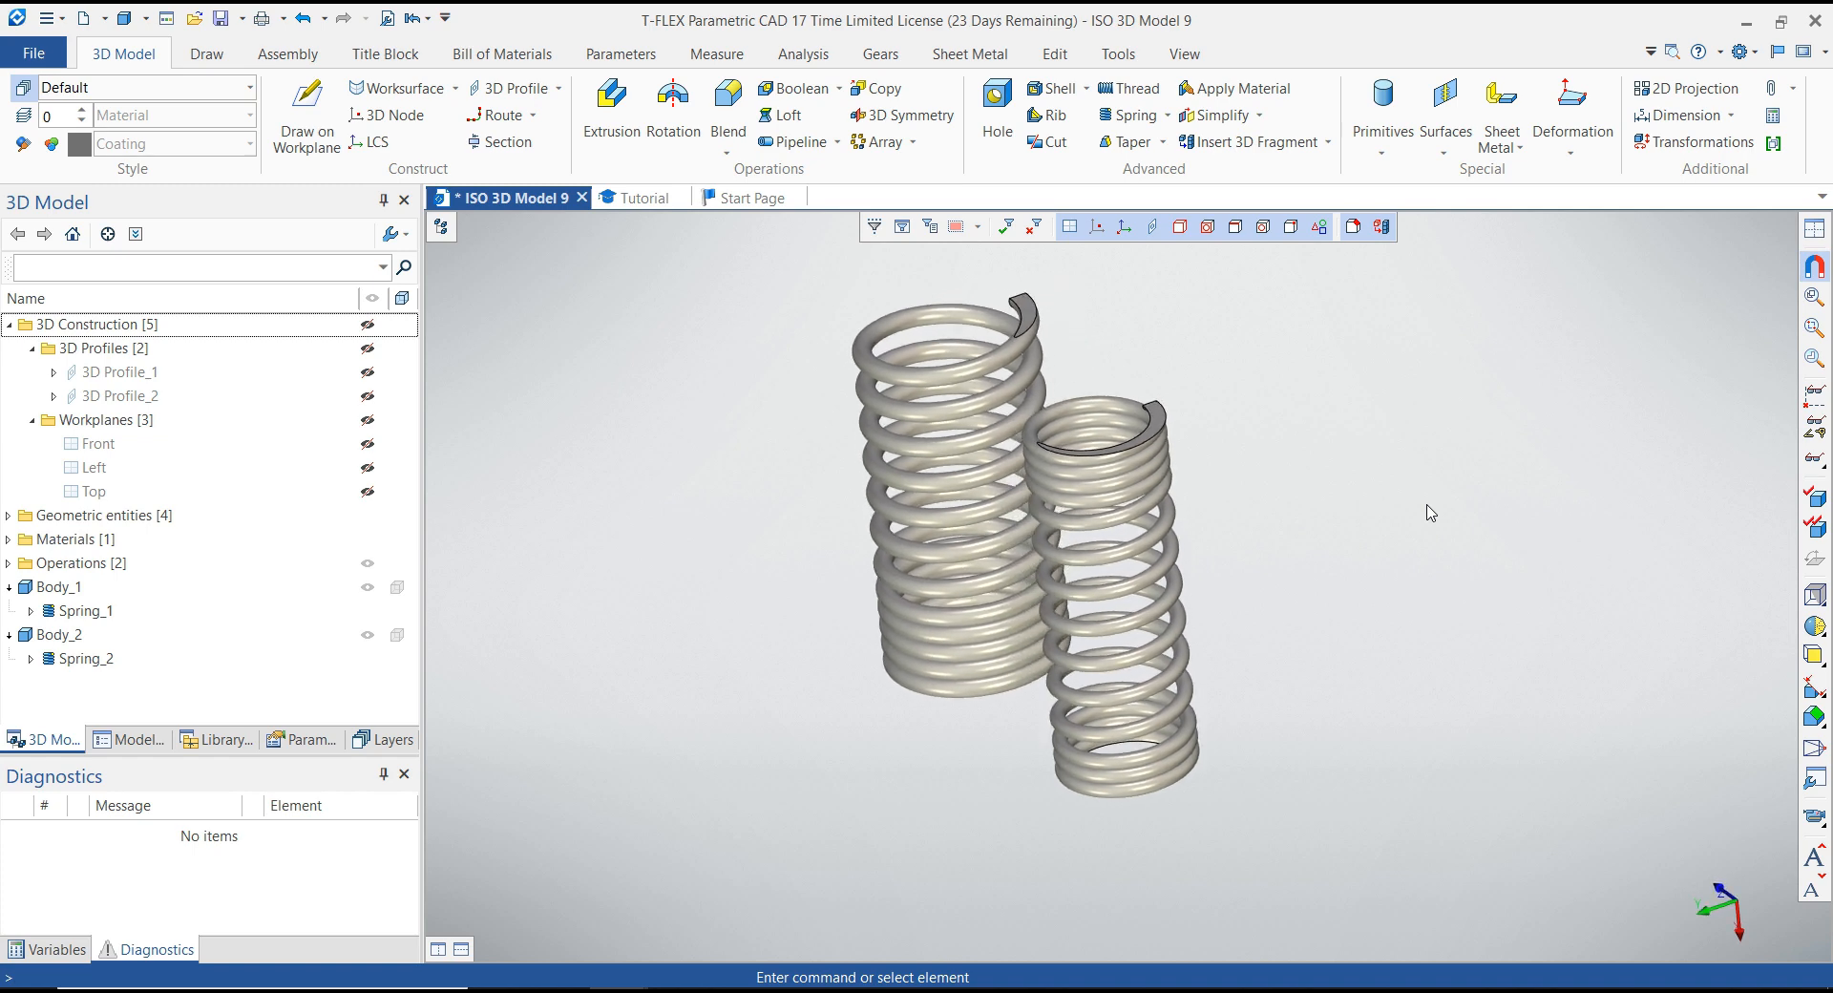